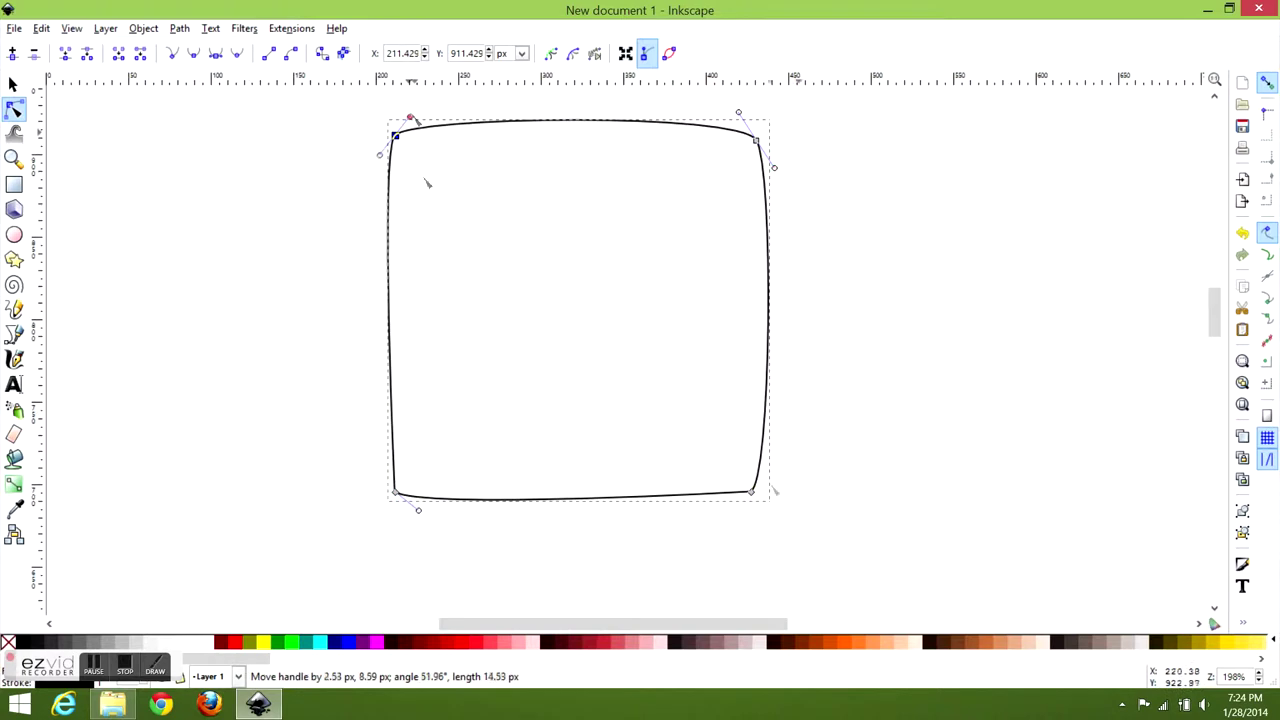
- Round off the head shape by pulling its lower-right corner node slightly outward
drag(757, 492, 766, 494)
key(5)
click(13, 84)
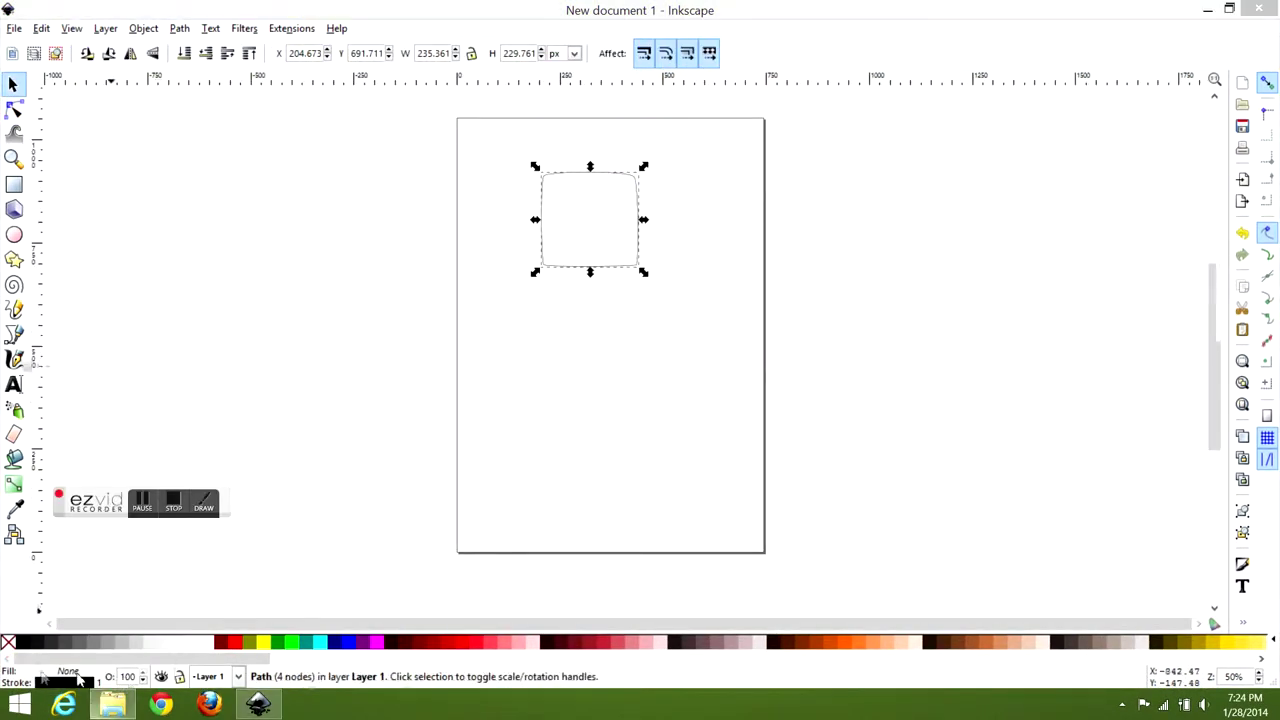
- Give the head shape a flat light skin-tone fill
key(ctrl+shift+f)
click(1018, 135)
click(1090, 176)
mouse_move(1065, 238)
mouse_down()
mouse_move(1052, 255)
mouse_move(1067, 232)
mouse_up()
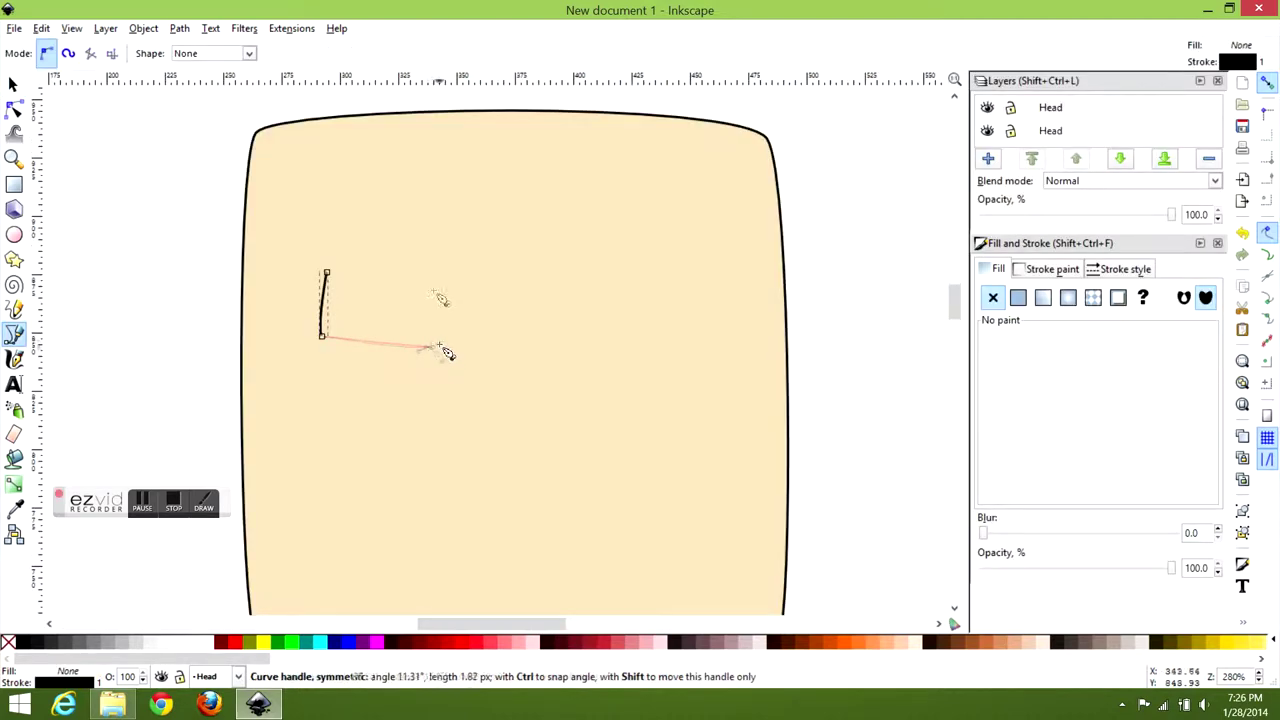
- Draw a closed, roughly rectangular outline for the eye on the left side of the face
click(433, 347)
click(432, 278)
click(326, 272)
right_click(298, 265)
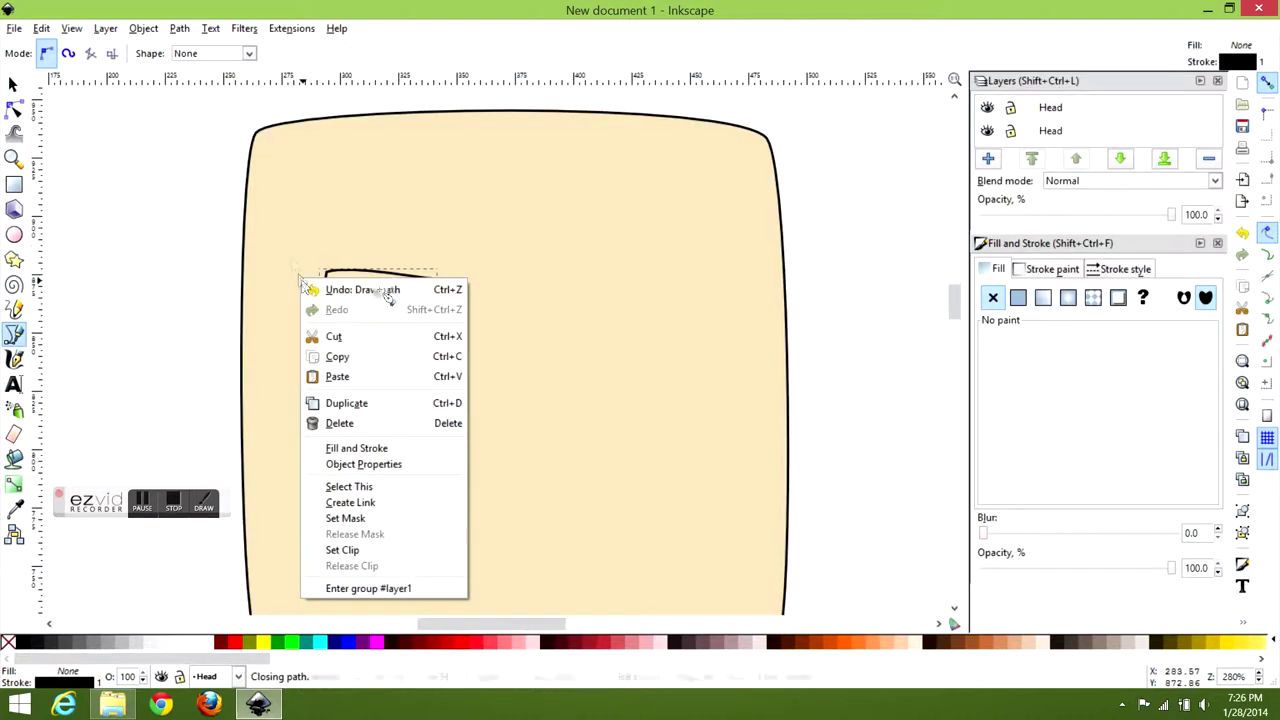
click(300, 248)
- Fill the left eye outline with white
key(F1)
drag(449, 370, 471, 294)
scroll(480, 300, down, 2)
click(472, 330)
click(200, 641)
- Duplicate the white eye and place the copy, mirrored horizontally, on the right side of the face
key(ctrl+d)
drag(445, 319, 538, 317)
drag(462, 308, 455, 300)
key(Tab)
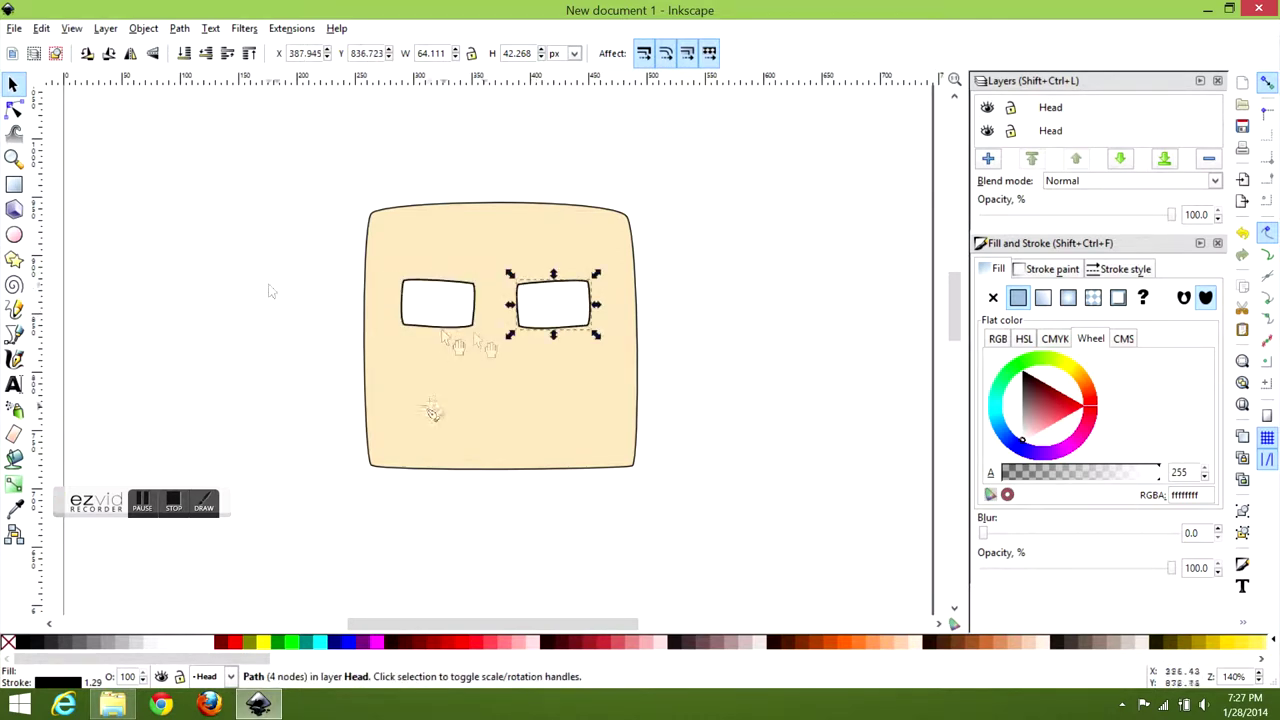
- Draw a closed, open-smile mouth outline with a straight upper edge and a curved lower edge below the eyes
key(b)
drag(459, 347, 578, 344)
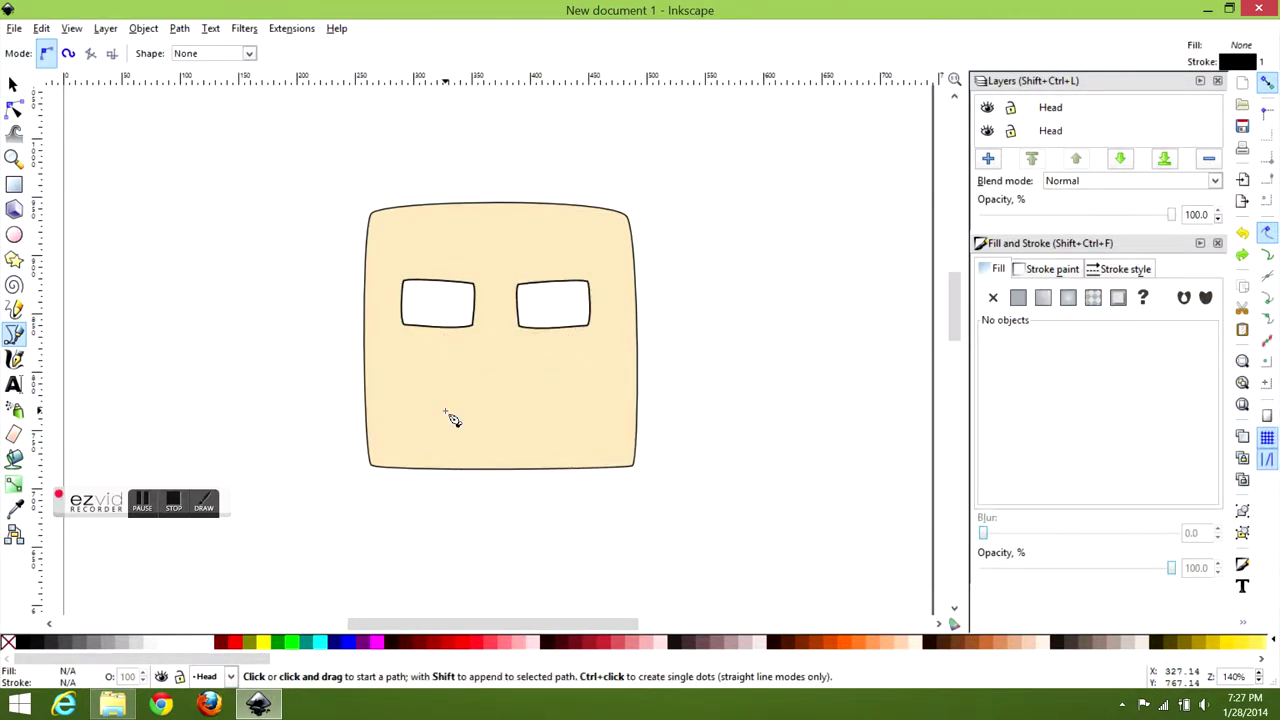
scroll(453, 398, up, 1)
click(429, 374)
drag(643, 372, 643, 400)
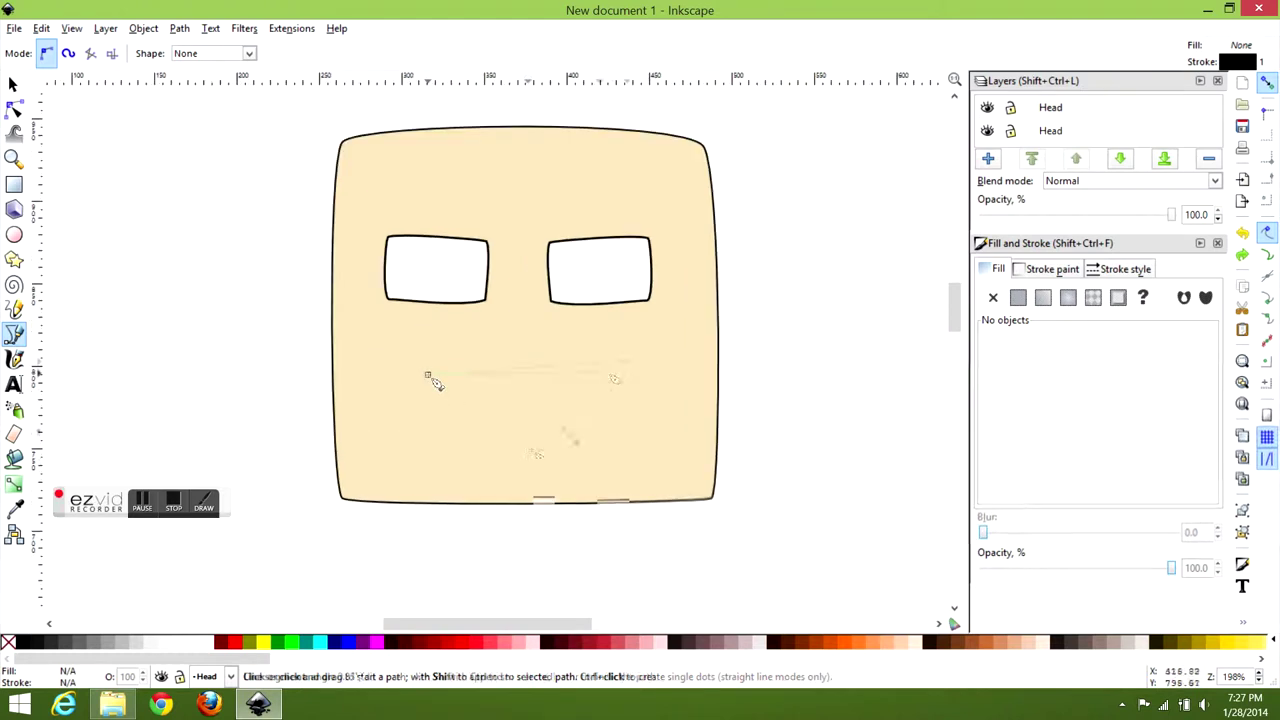
click(616, 428)
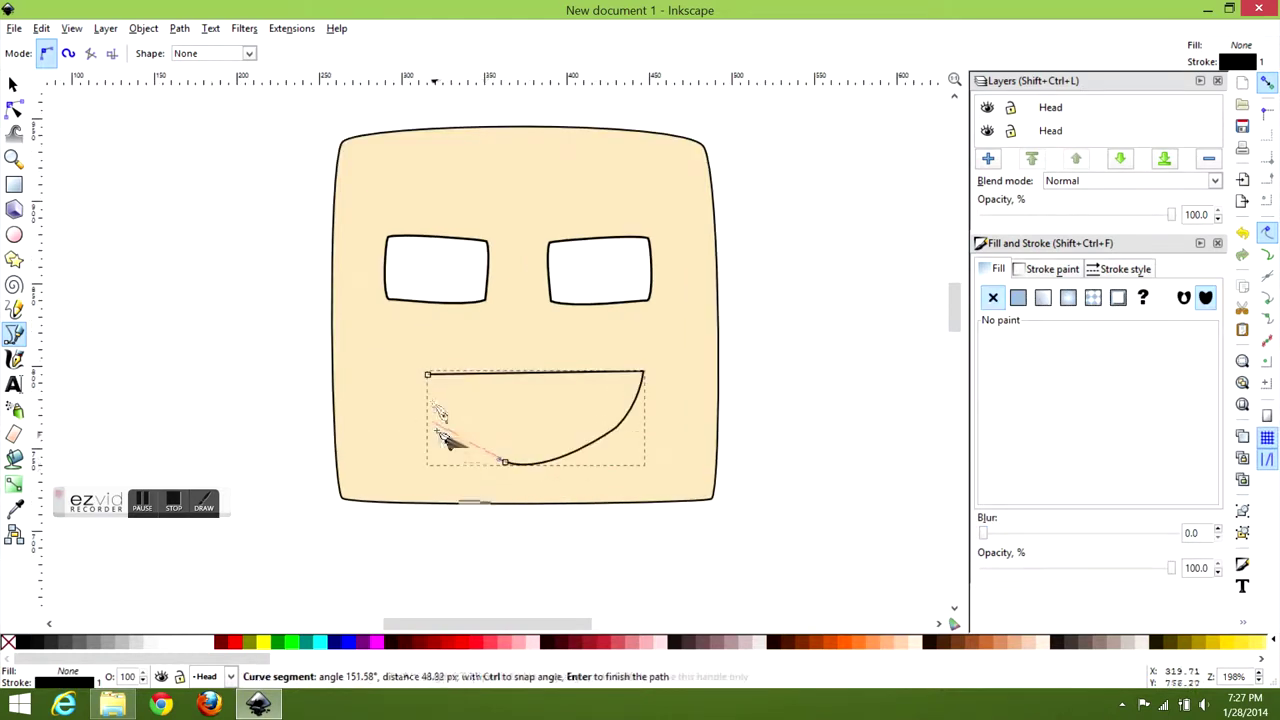
drag(401, 399, 441, 357)
- Adjust the node on the mouth's lower-left curve and fill the mouth with pink (ffaaaa)
key(n)
drag(437, 425, 429, 433)
click(515, 646)
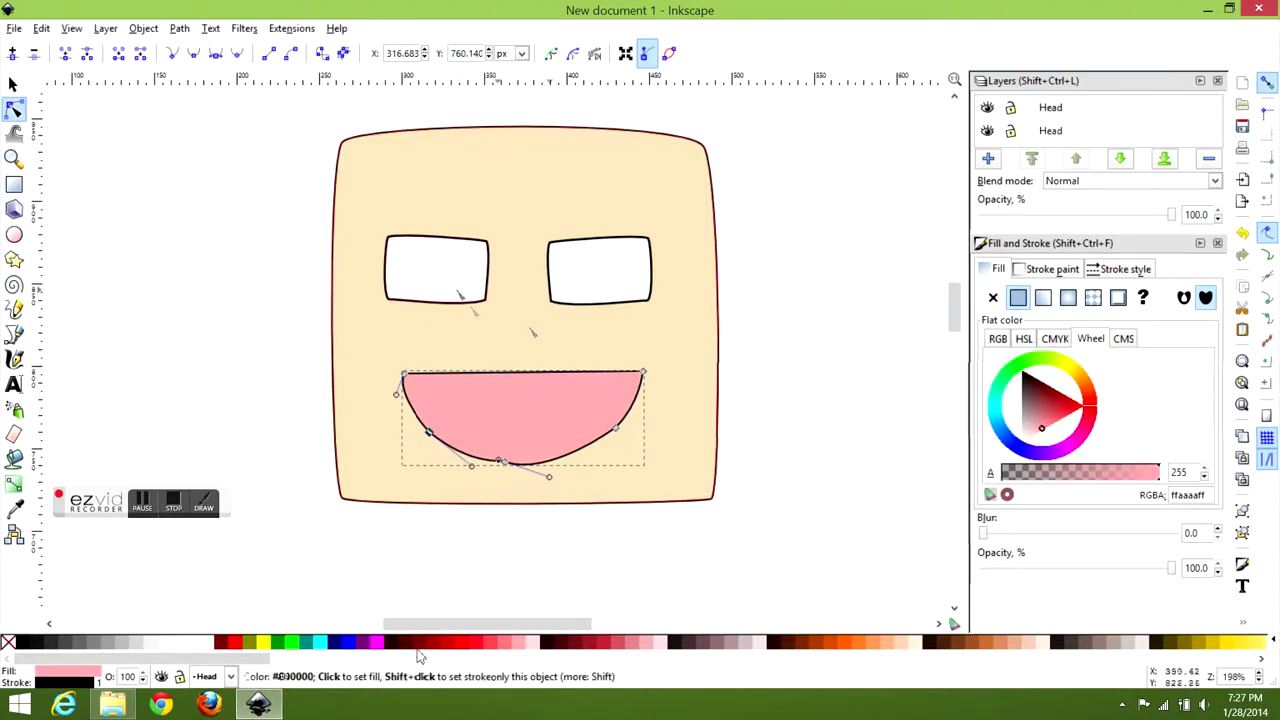
- Draw a closed iris outline covering the right half of the left eye with the Bezier pen
click(591, 286)
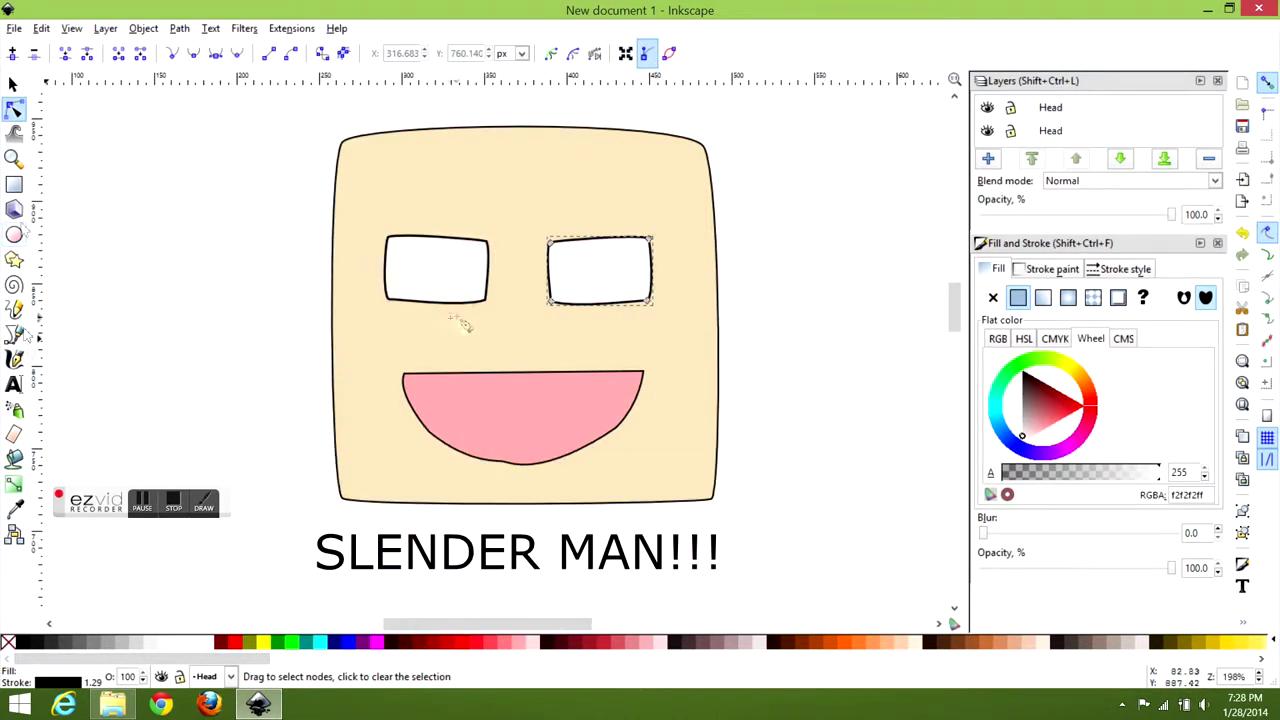
key(b)
ctrl+scroll(465, 258, up, 4)
click(360, 183)
mouse_move(338, 438)
mouse_down()
mouse_move(366, 471)
mouse_move(352, 460)
mouse_up()
key(Return)
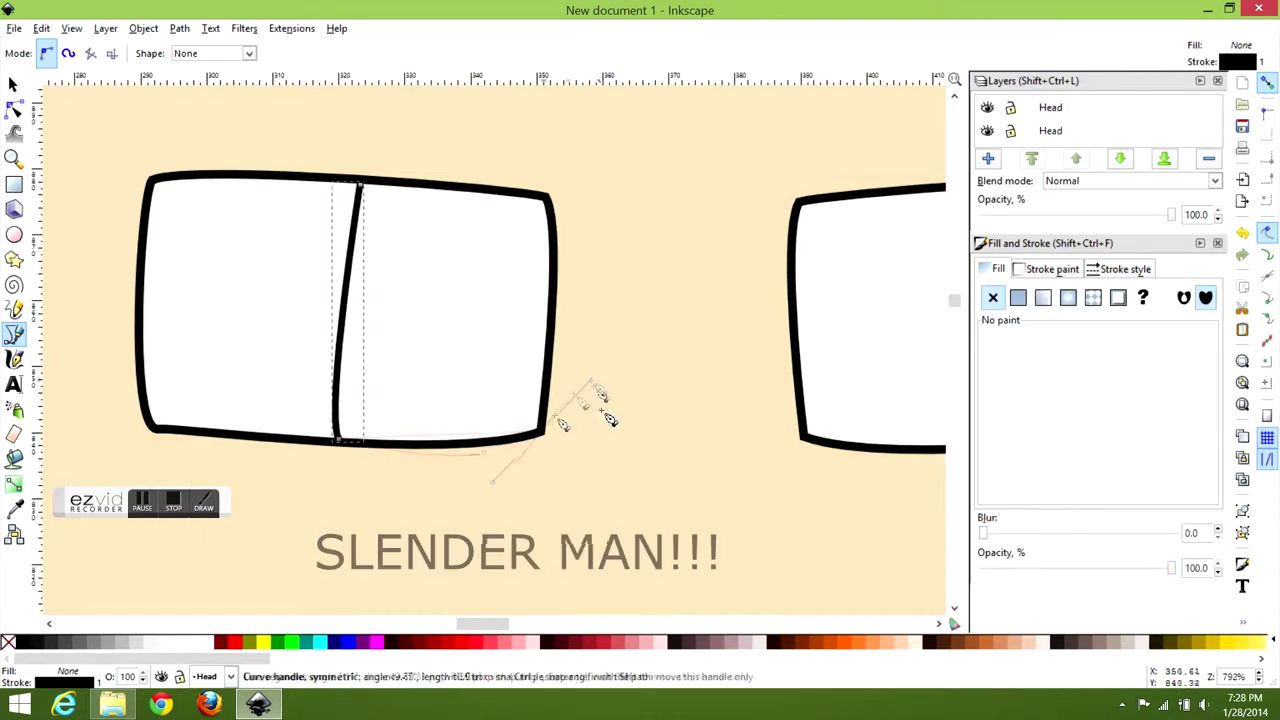
drag(556, 425, 556, 425)
click(550, 196)
click(361, 185)
- Fill the iris with cyan (00ffff) and place a mirrored copy over the inner half of the right eye
right_click(362, 187)
click(450, 420)
key(ctrl+v)
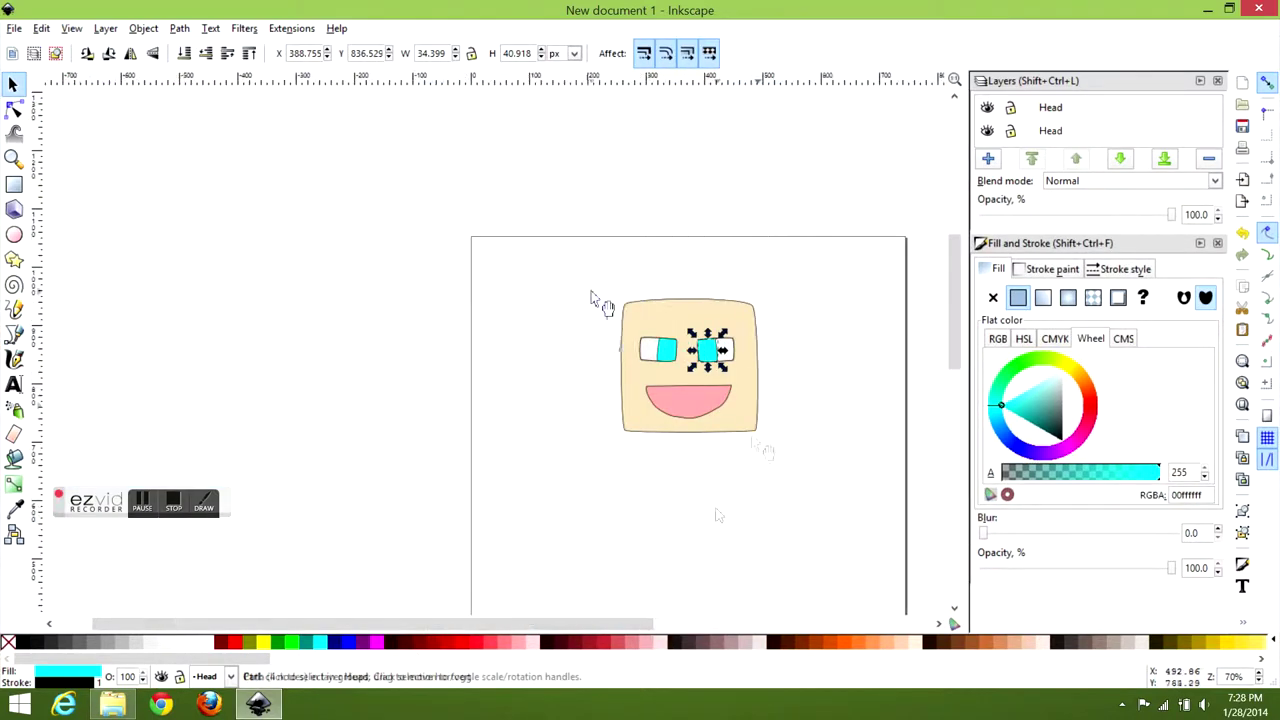
scroll(631, 354, right, 3)
ctrl+scroll(554, 263, up, 5)
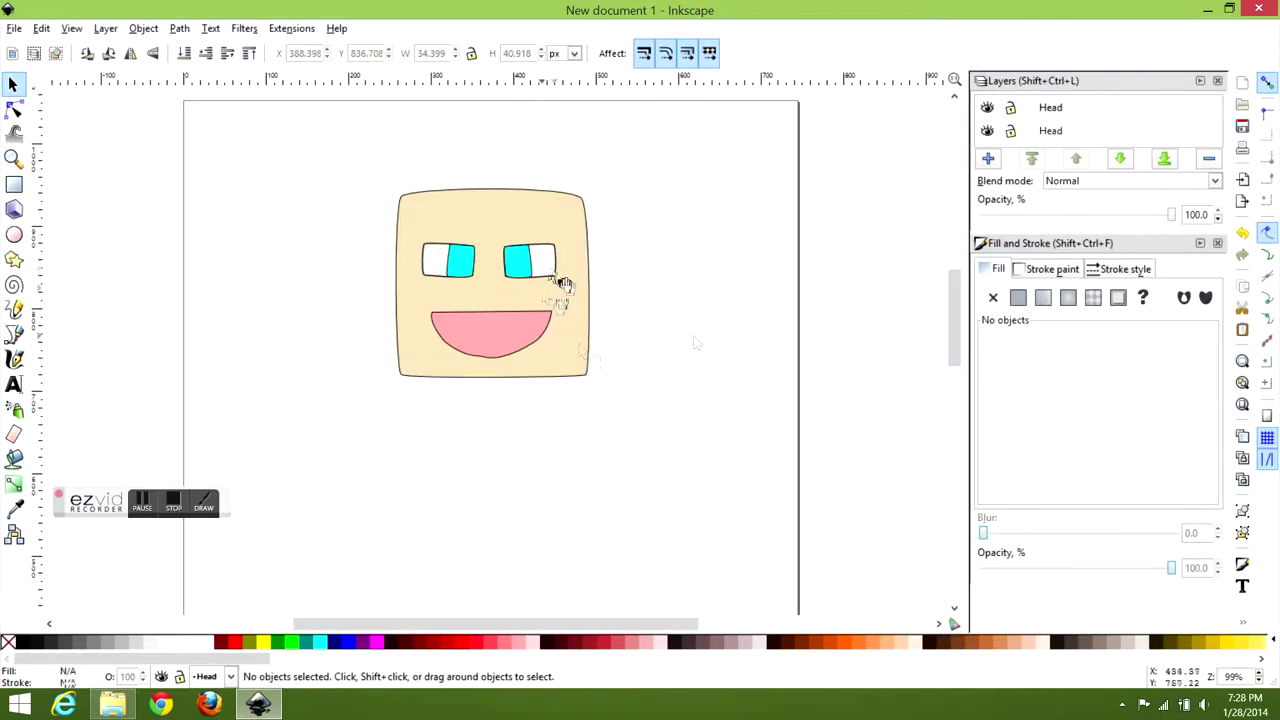
- Group the white part and the iris of each eye together
click(540, 275)
drag(560, 278, 548, 280)
click(468, 268)
key(ctrl+z)
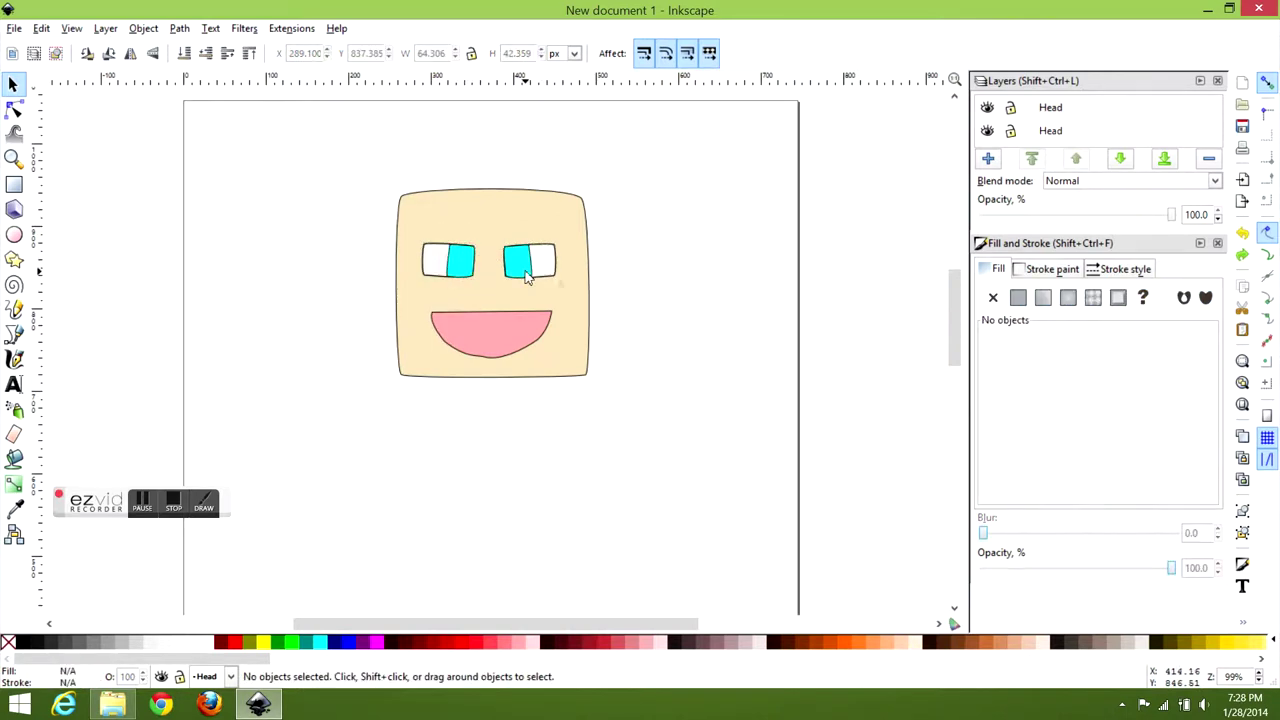
key(Tab)
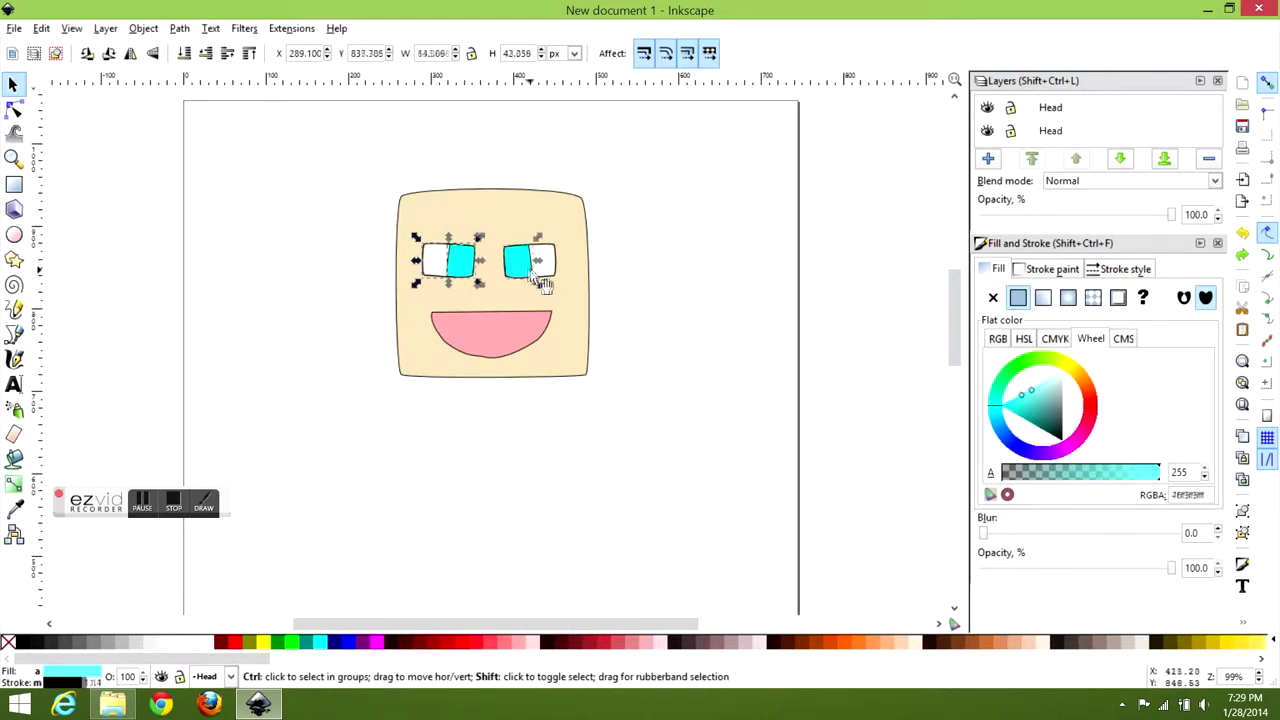
- Select both eyes together and scale them down to a height of about 38 px
click(546, 266)
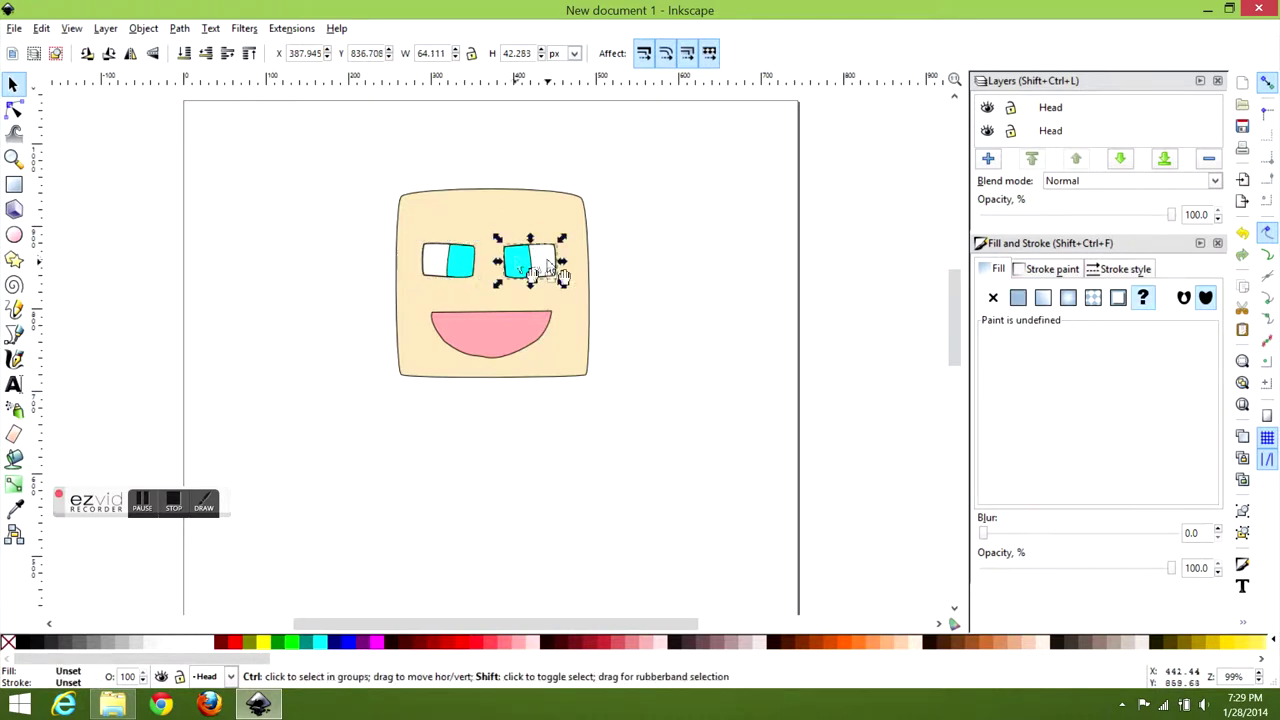
shift+click(435, 256)
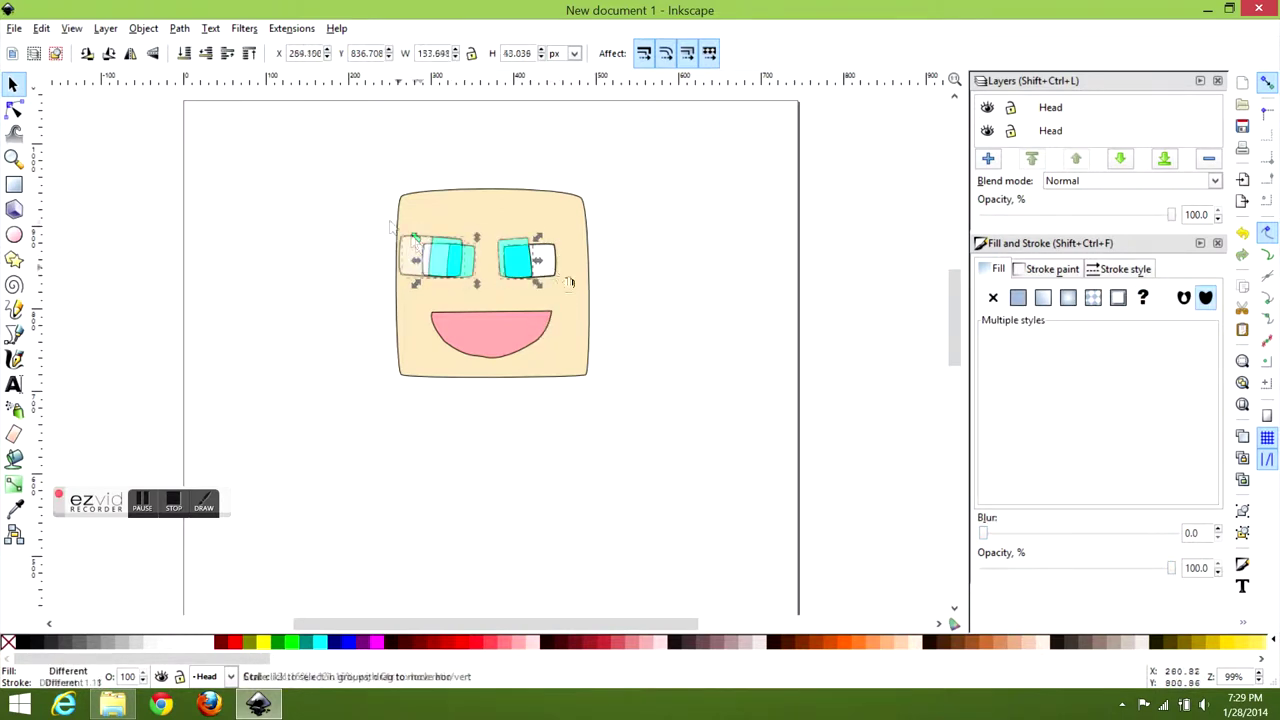
drag(415, 240, 418, 240)
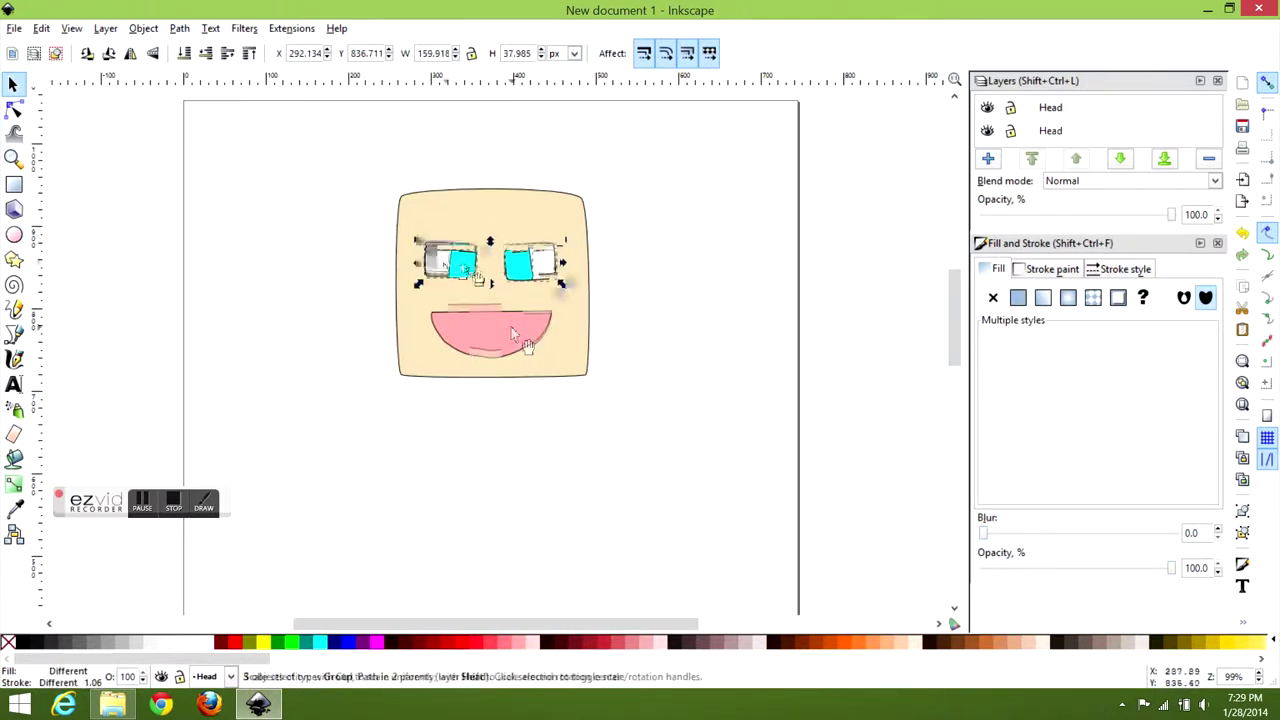
- Recolour only the iris inside the right eye group to navy blue (000080)
click(518, 262)
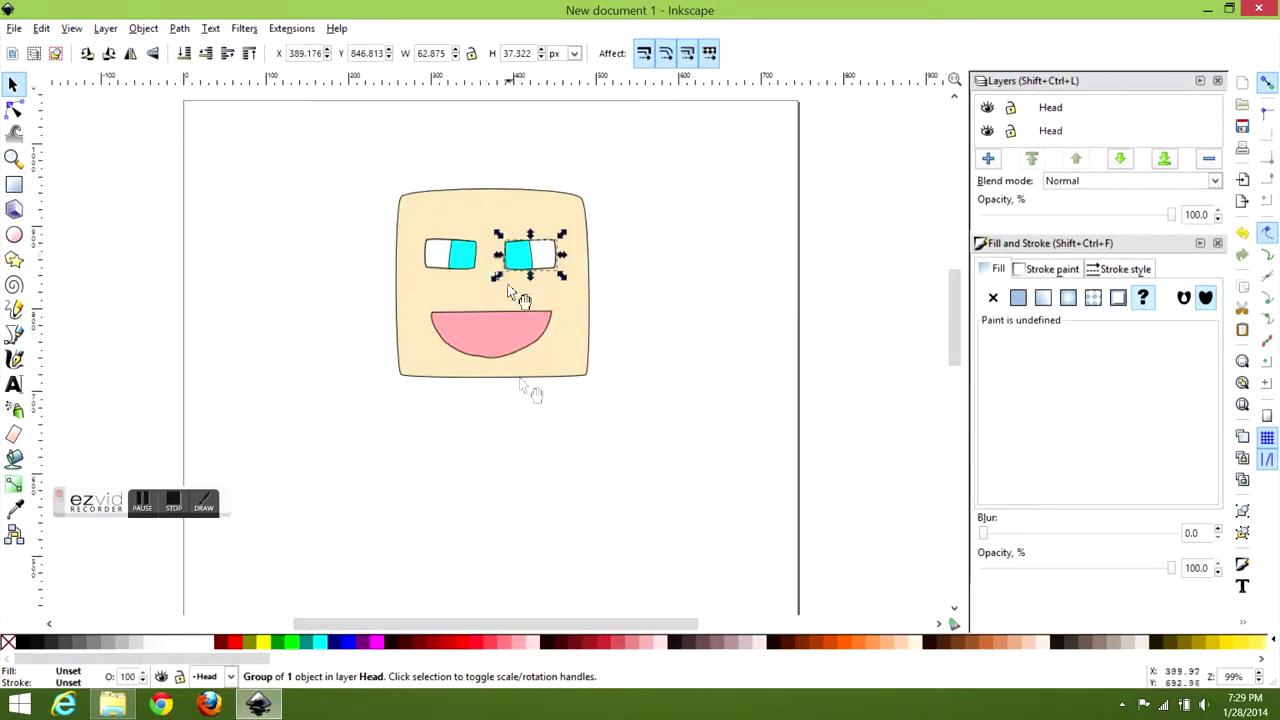
ctrl+click(525, 268)
scroll(540, 268, up, 3)
click(345, 641)
- Undo the navy fill applied to the whole left eye group and recolour only its iris blue
mouse_move(345, 641)
mouse_down()
mouse_move(257, 250)
mouse_move(326, 232)
mouse_up()
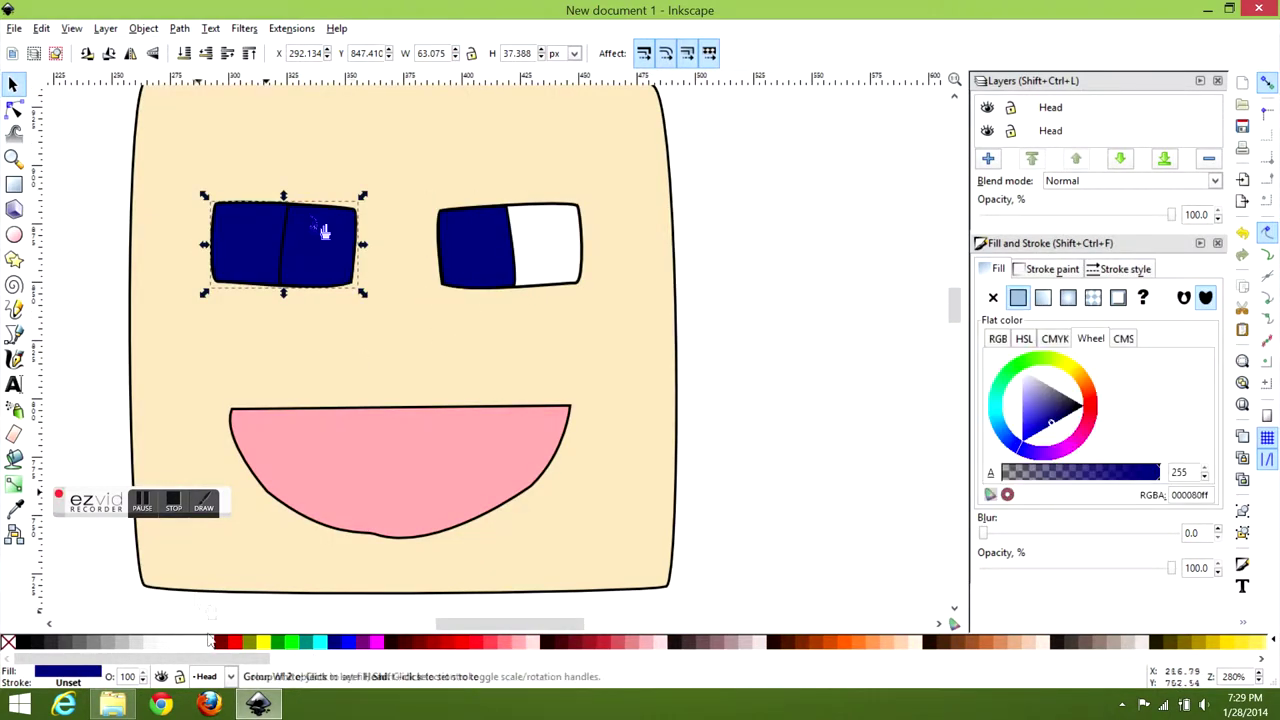
key(ctrl+z)
ctrl+click(318, 250)
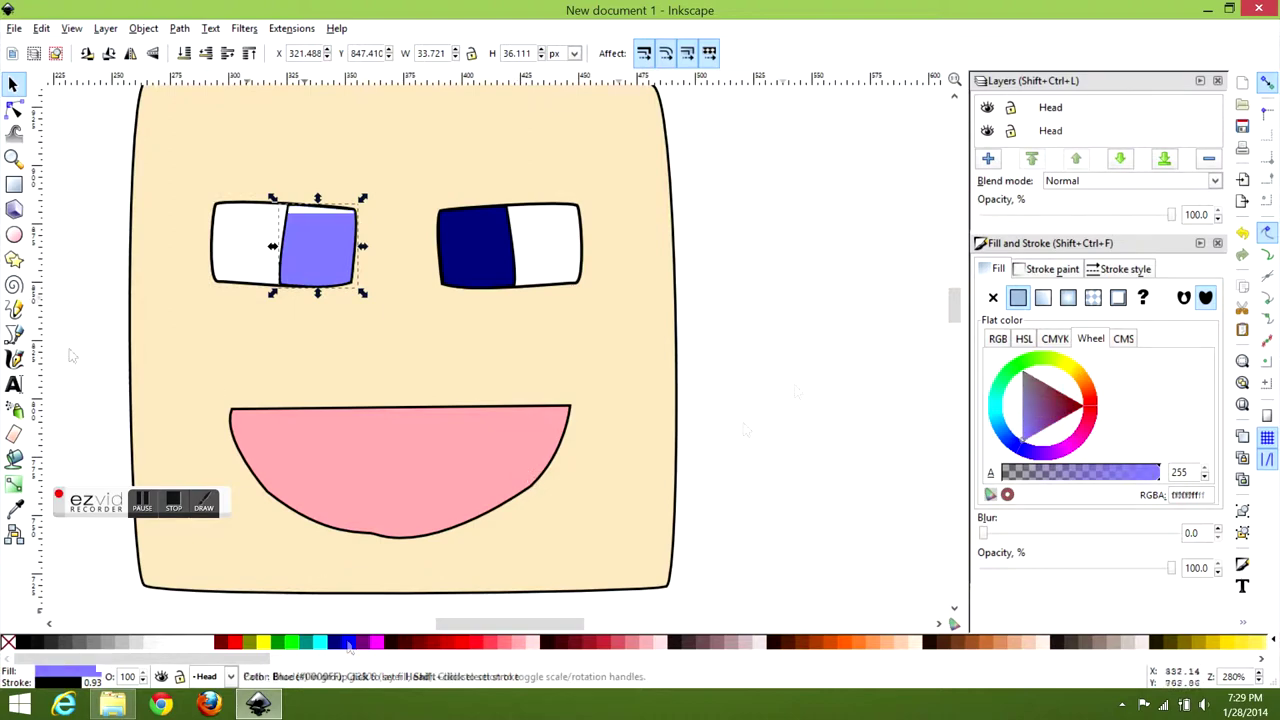
- Draw the lower edge of the upper teeth across the mouth, from its left side to its right side
click(390, 500)
key(n)
key(b)
scroll(200, 414, up, 3)
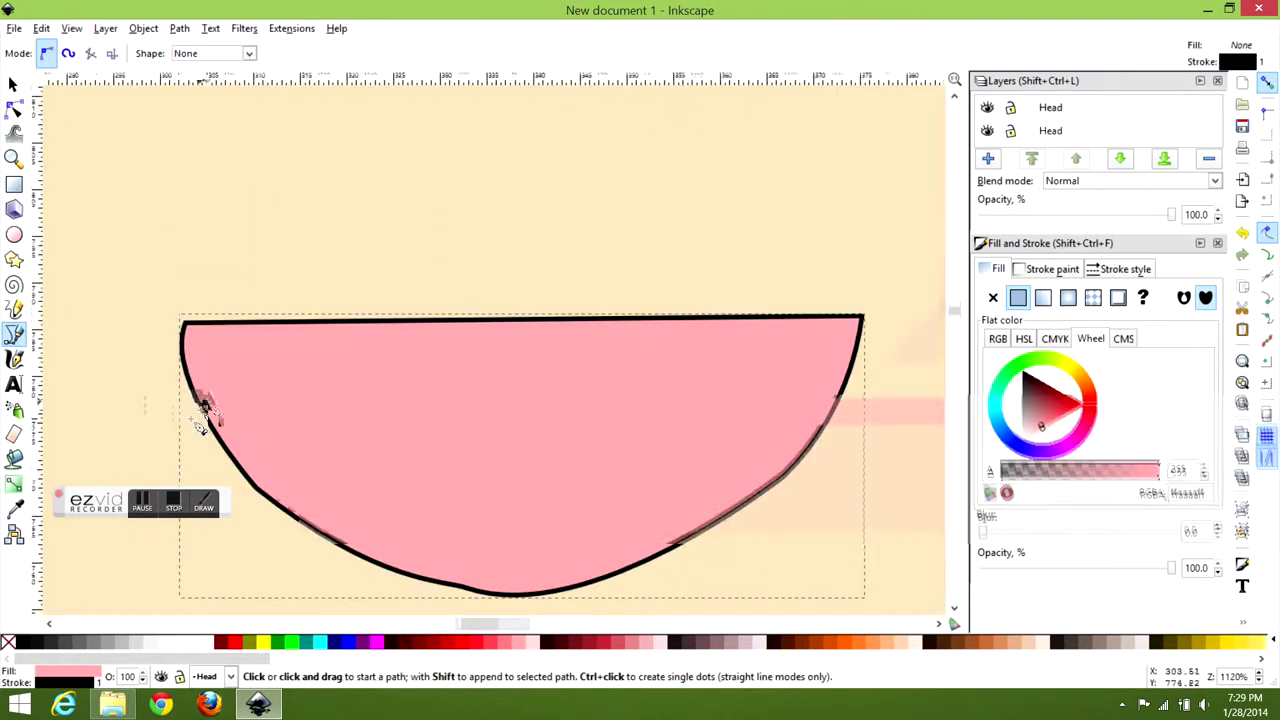
click(238, 465)
scroll(600, 371, up, 2)
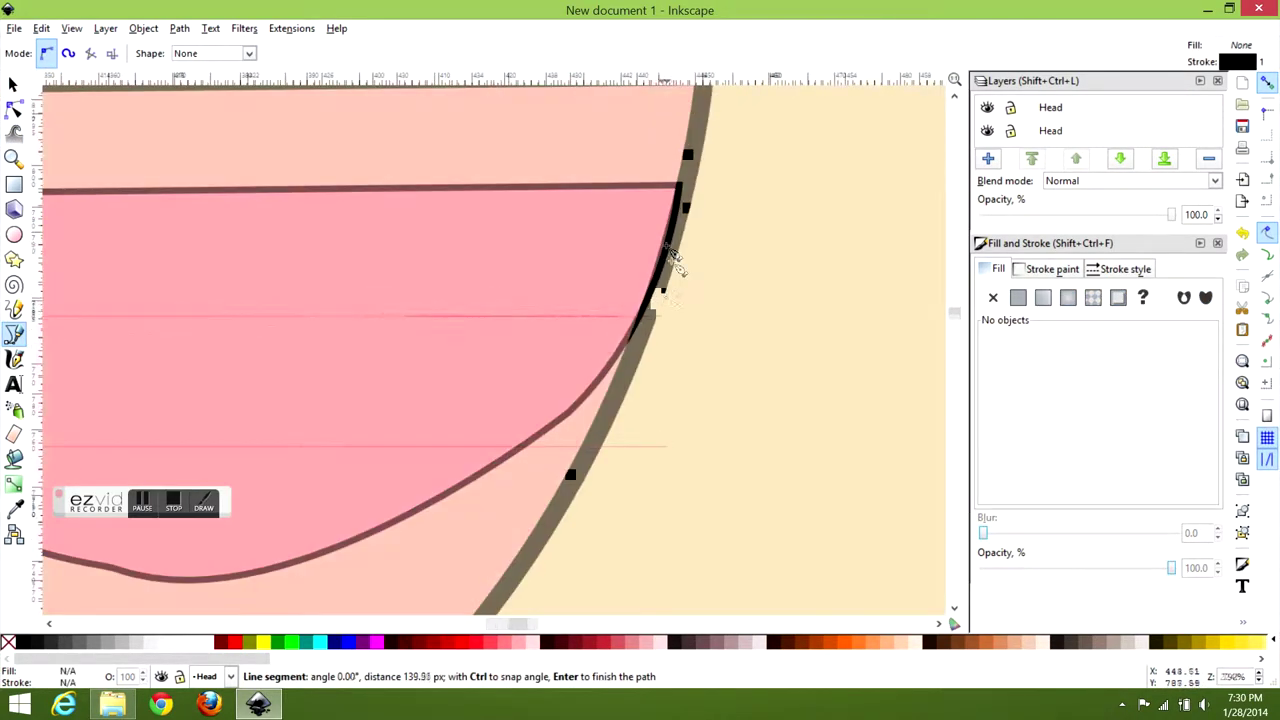
scroll(668, 292, up, 3)
click(663, 297)
key(Return)
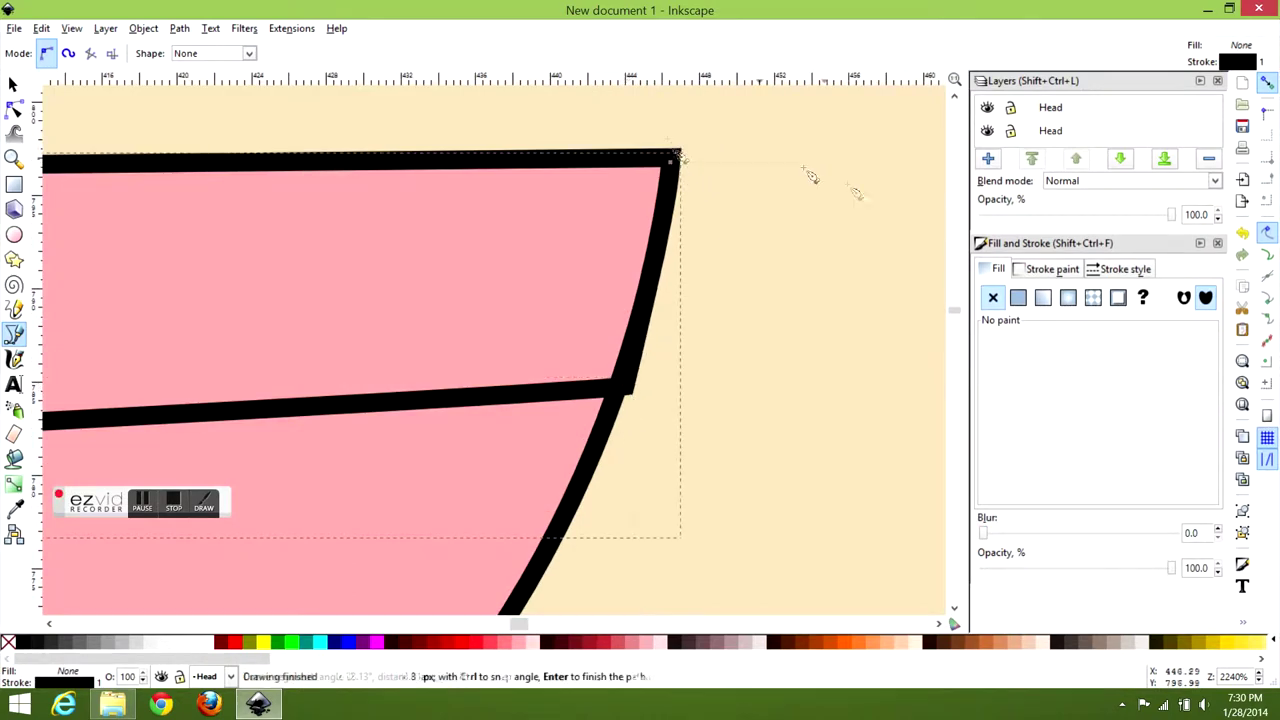
- Close the upper teeth outline along the mouth's top and left edges and fill it with white
click(677, 160)
scroll(400, 206, left, 10)
drag(342, 276, 415, 450)
click(427, 515)
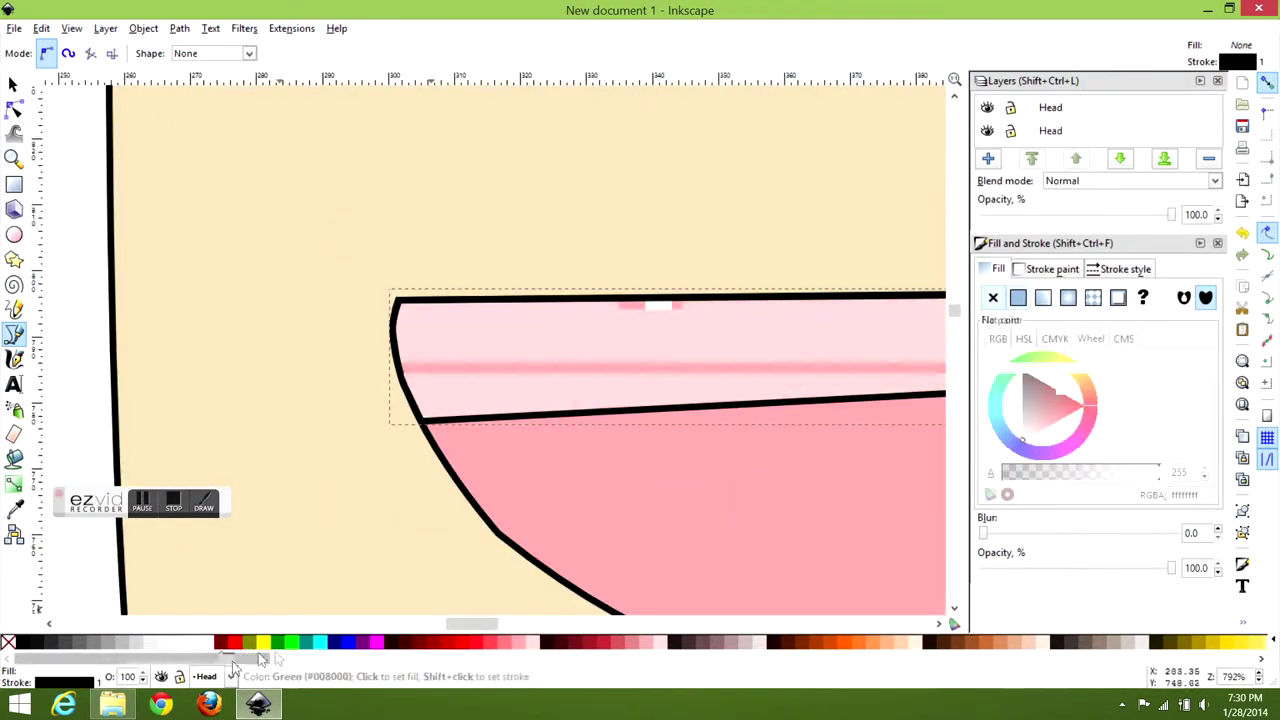
scroll(508, 386, down, 8)
key(n)
scroll(593, 318, up, 4)
scroll(674, 323, down, 4)
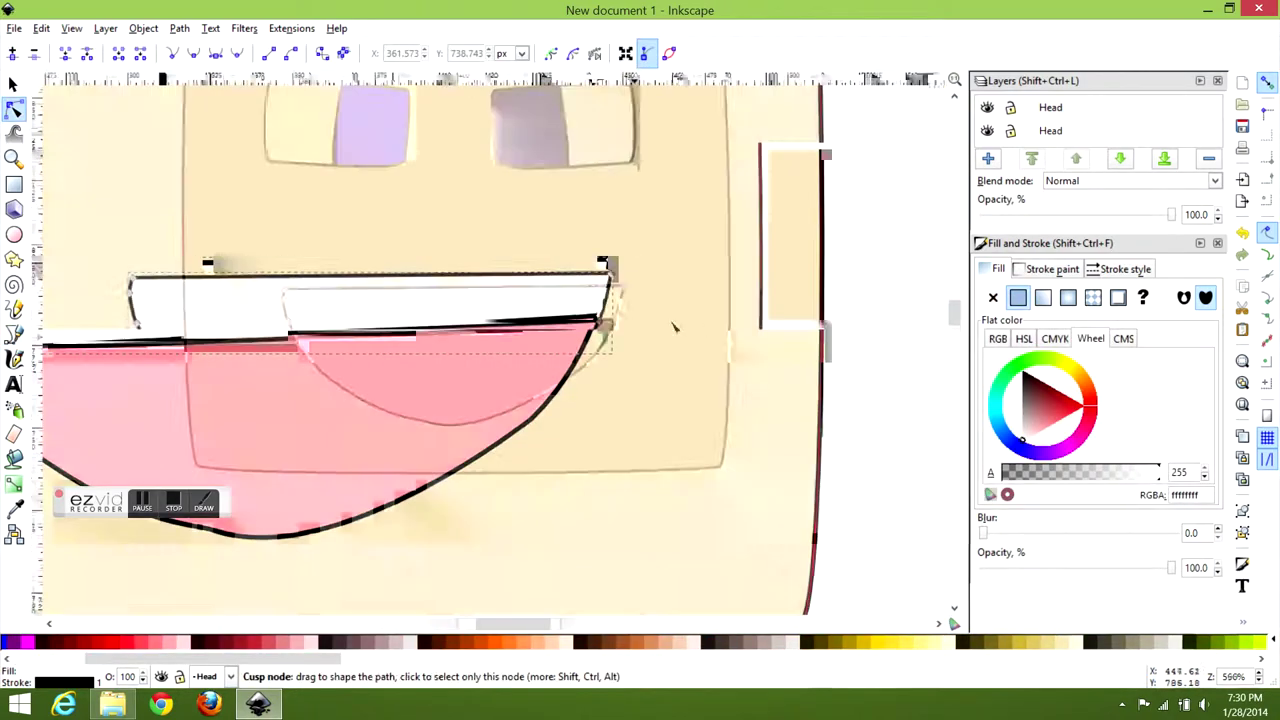
- Draw a closed outline for the lower teeth along the bottom of the mouth and fill it with white
key(b)
scroll(394, 334, up, 7)
click(405, 323)
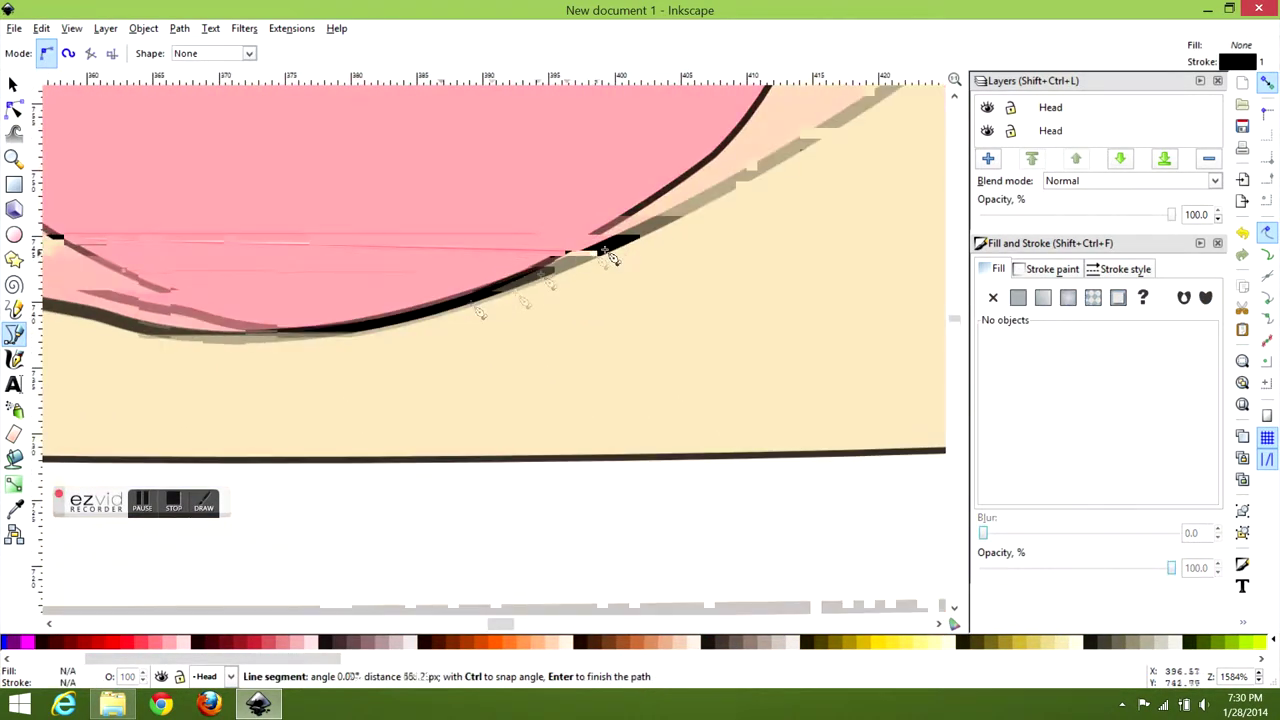
double_click(632, 244)
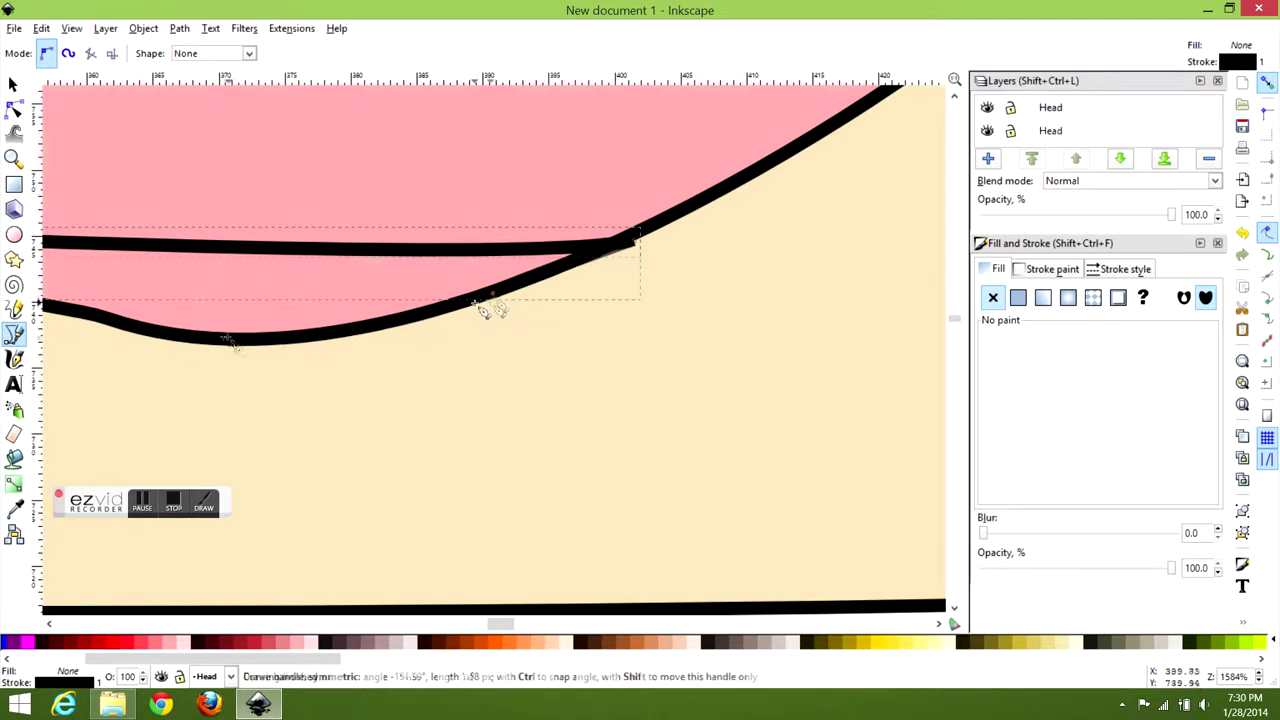
drag(183, 360, 585, 390)
drag(200, 292, 160, 248)
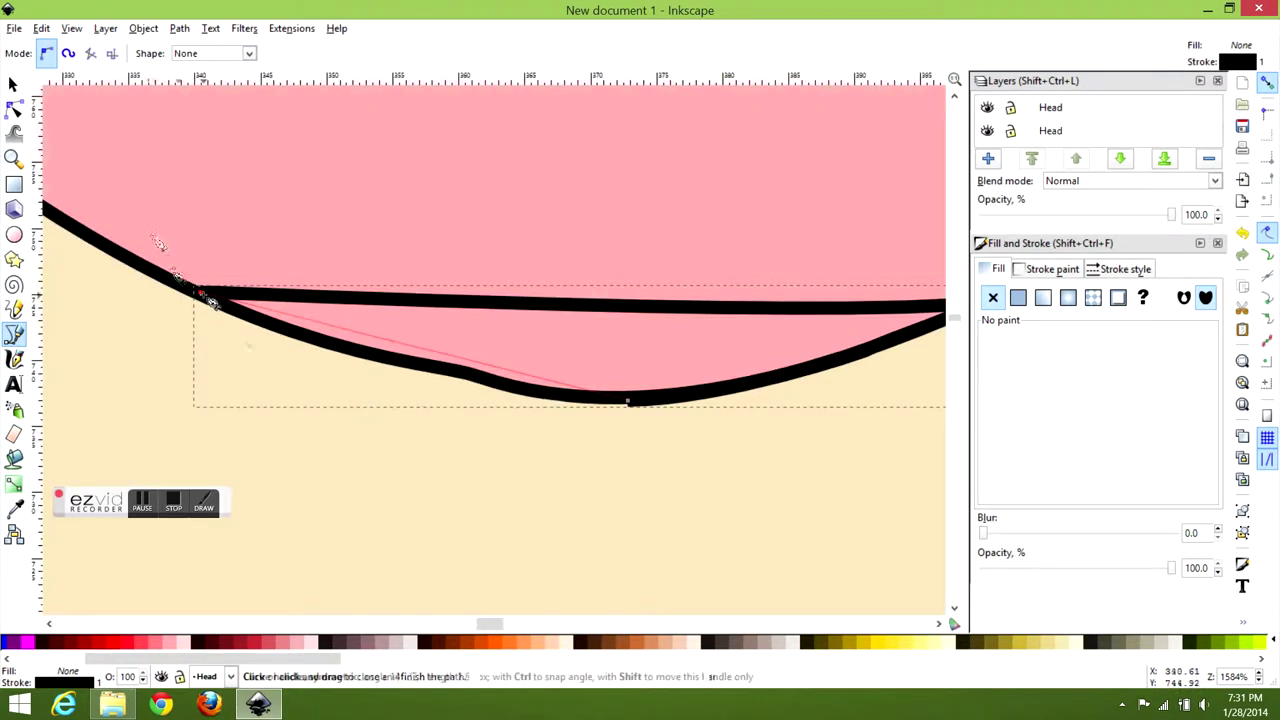
key(Return)
key(3)
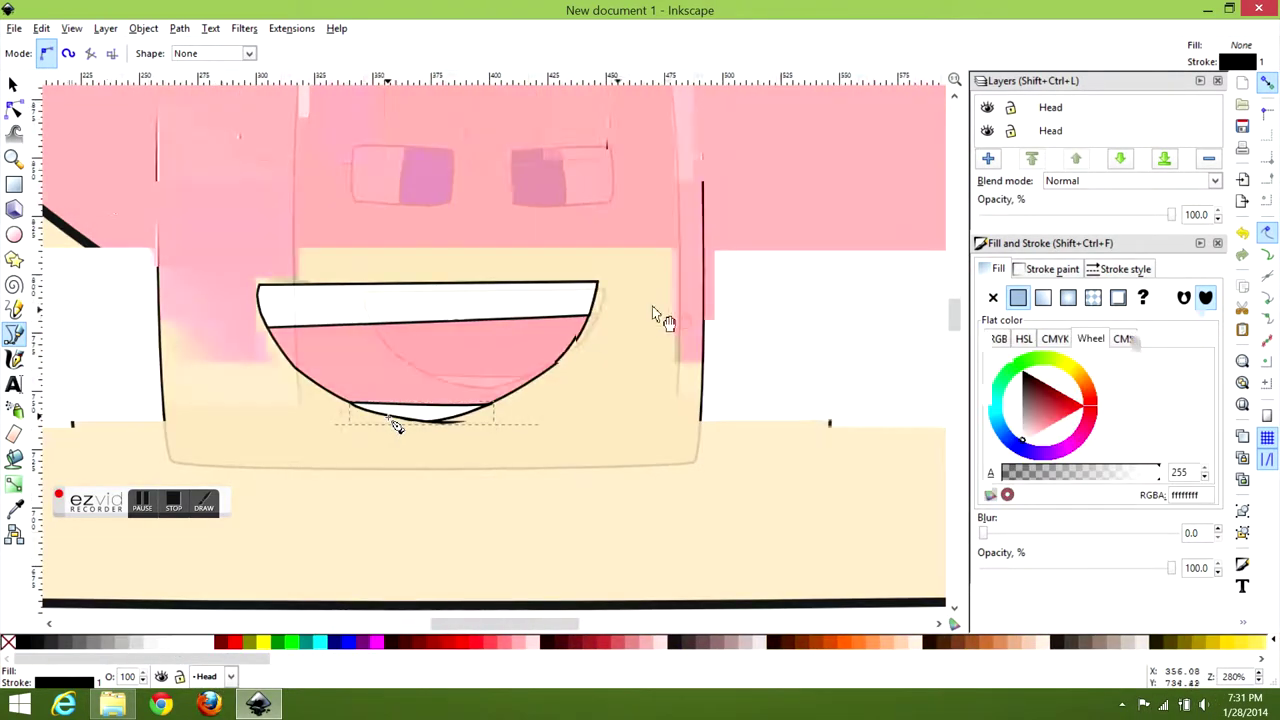
- Reshape the lower-left edge of the bottom teeth so that it follows the mouth's outline
key(5)
key(F1)
key(Escape)
ctrl+click(578, 340)
key(F2)
key(plus)
key(plus)
key(plus)
key(plus)
click(643, 362)
key(plus)
key(plus)
key(plus)
key(plus)
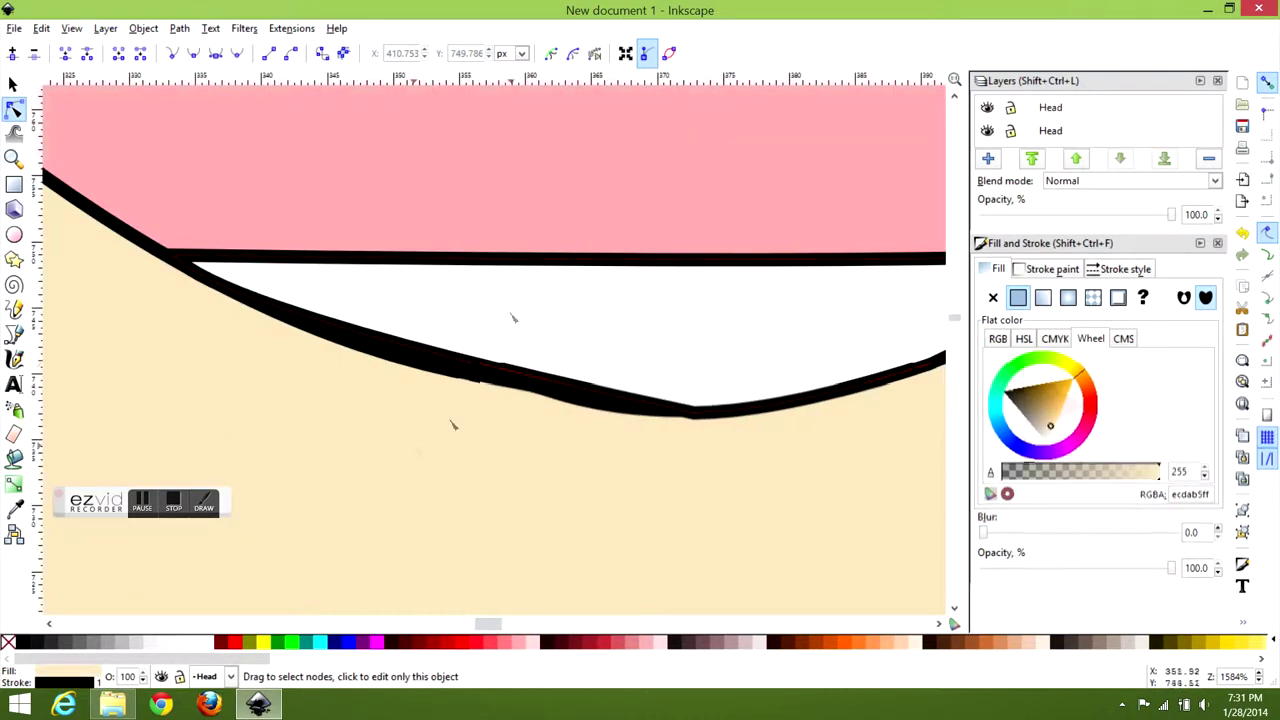
click(467, 376)
click(388, 345)
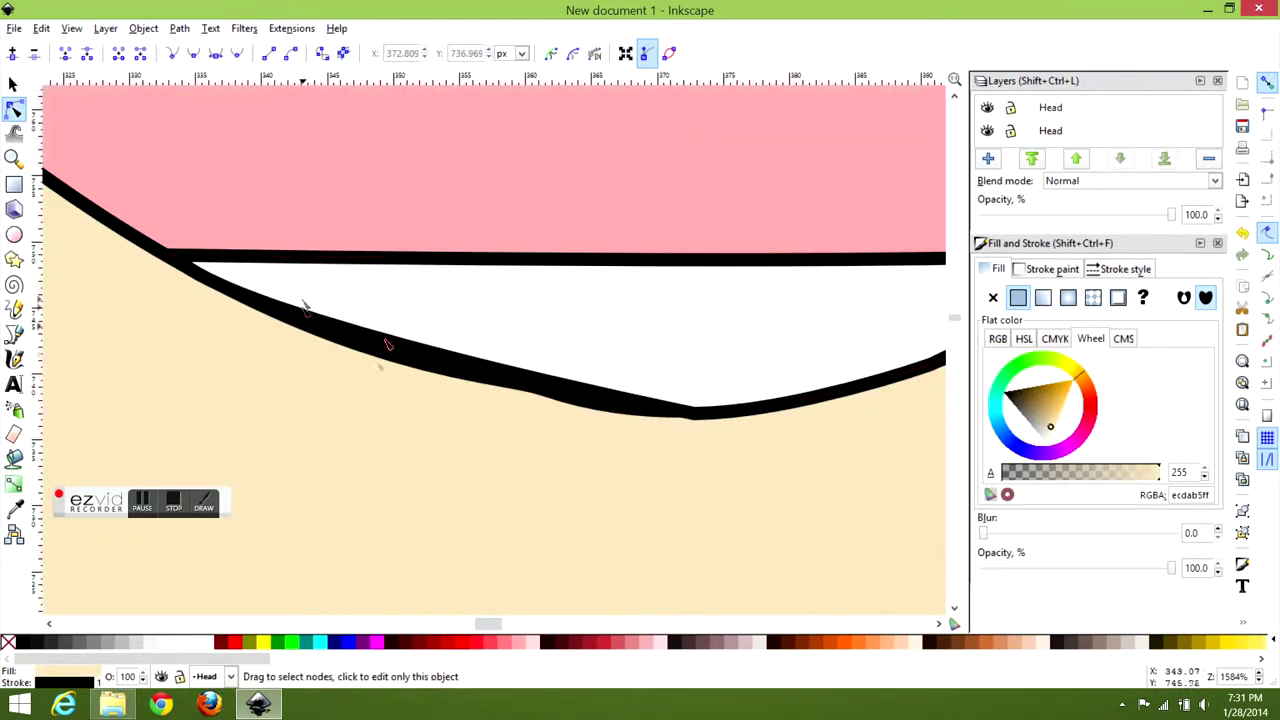
click(366, 347)
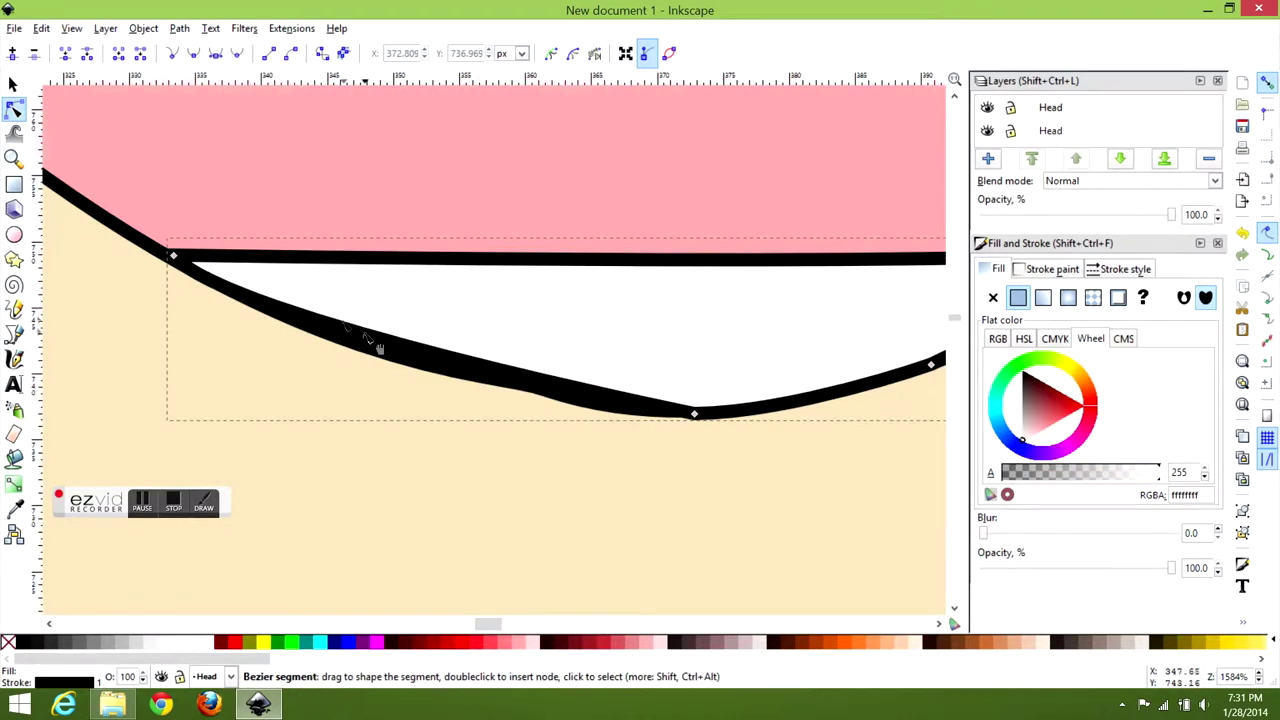
scroll(378, 347, down, 5)
scroll(366, 337, up, 3)
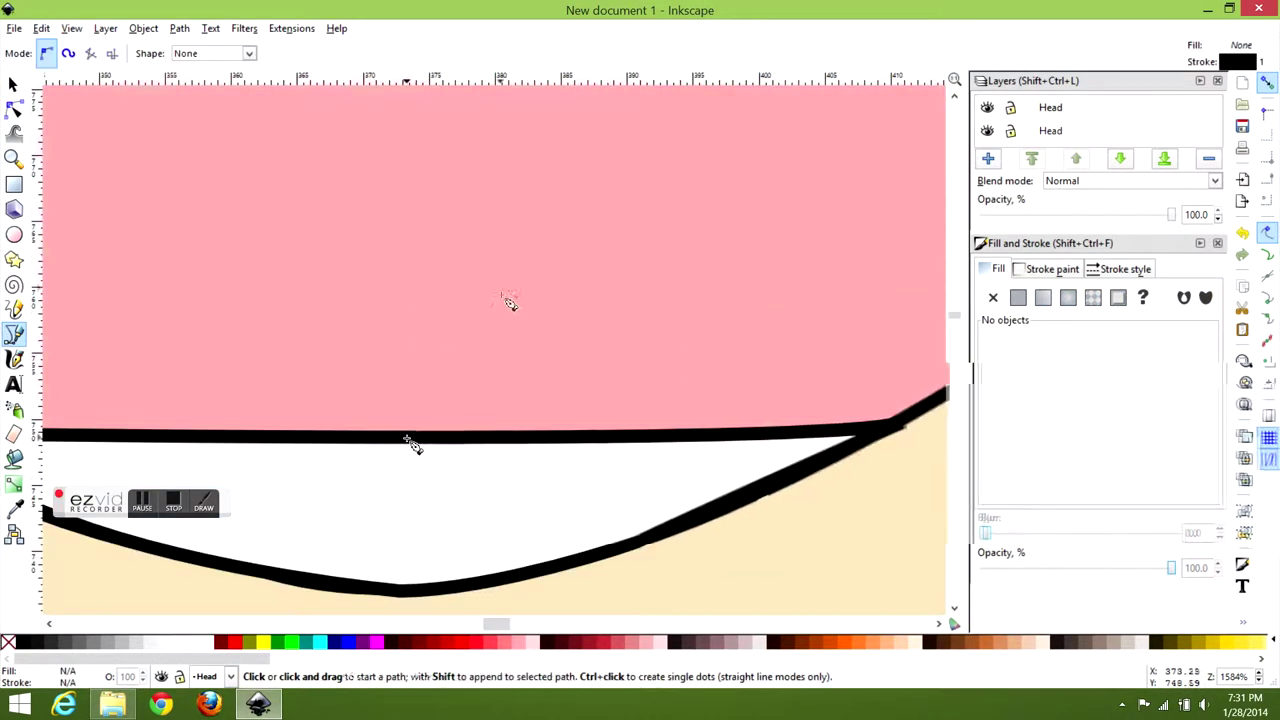
- Draw a closed, two-lobed tongue outline rising from the upper edge of the lower teeth
click(405, 438)
drag(530, 244, 740, 262)
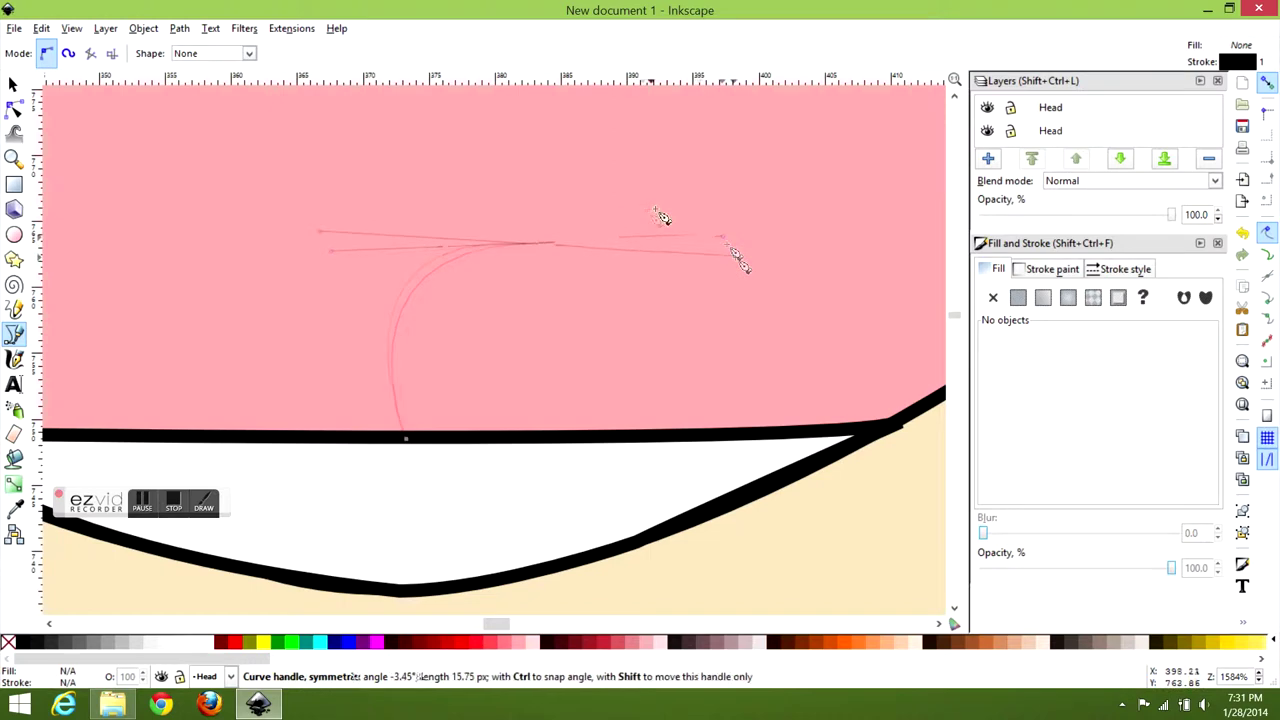
drag(667, 208, 778, 230)
drag(903, 427, 850, 602)
click(453, 437)
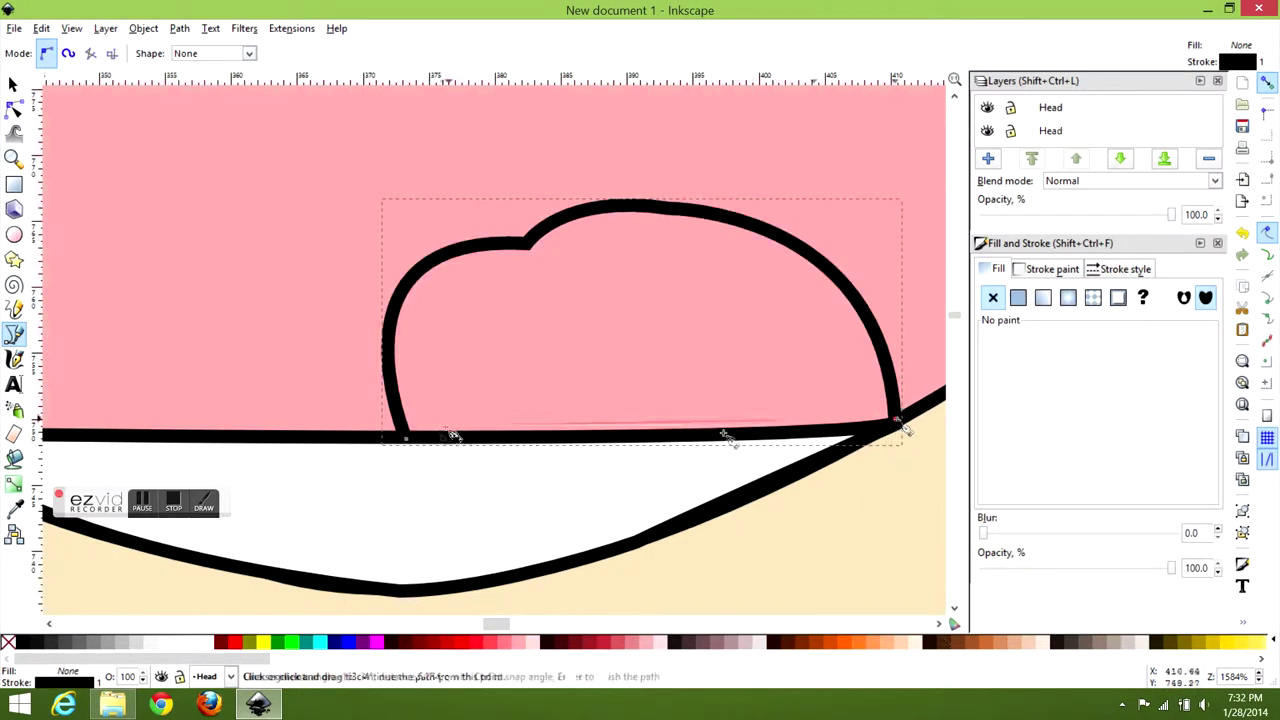
- Fill the tongue with red ff5555 and lower its upper nodes into a flatter shape with a raised bump near one end
right_click(234, 421)
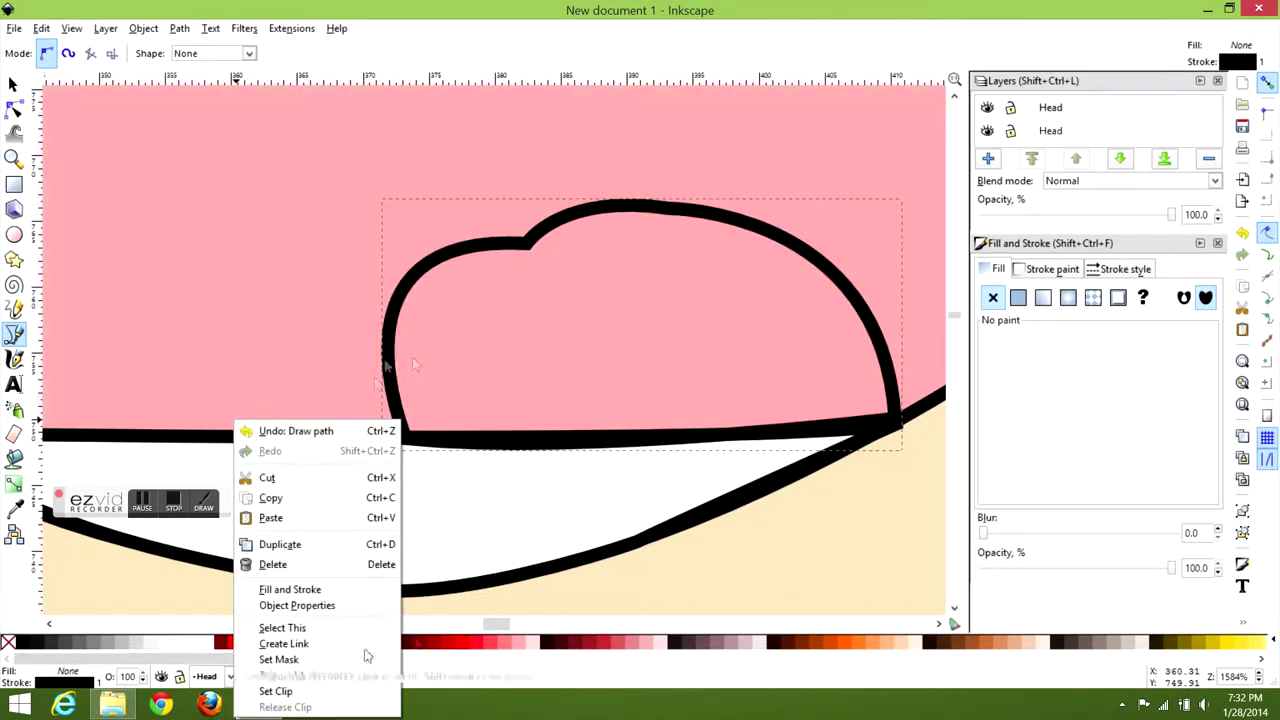
key(Escape)
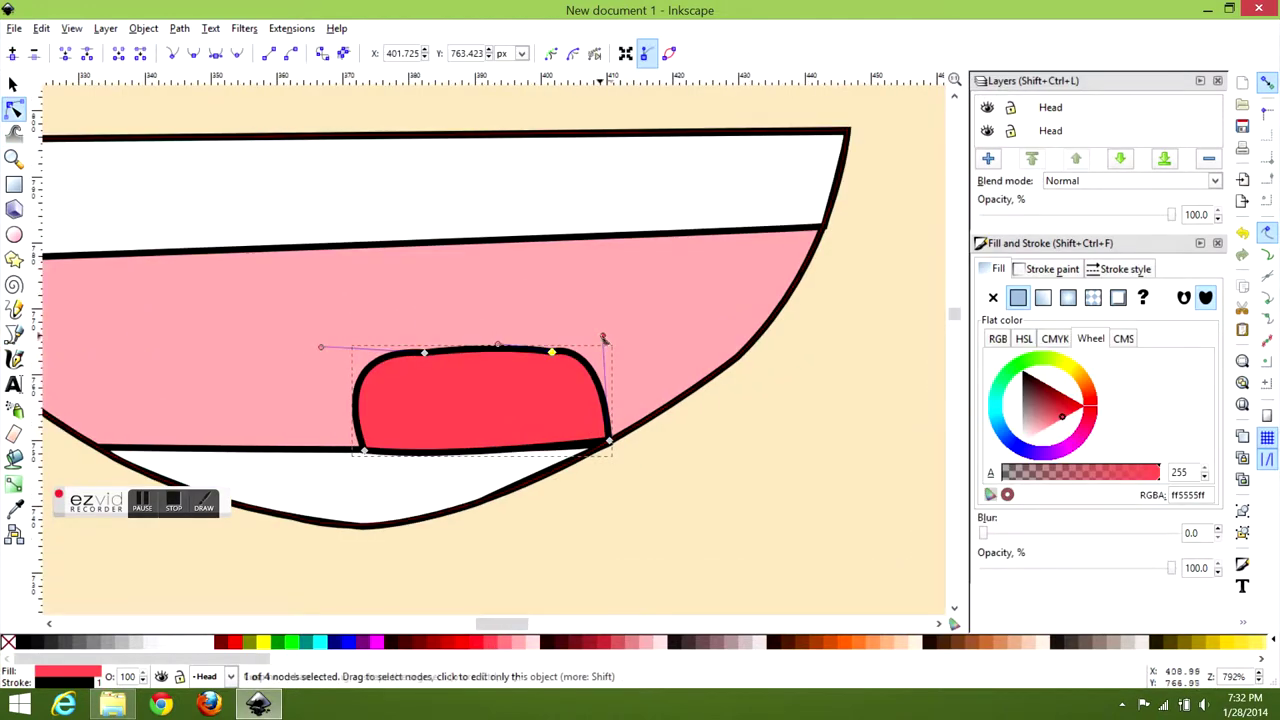
mouse_move(479, 402)
mouse_down()
mouse_move(488, 396)
mouse_move(489, 415)
mouse_up()
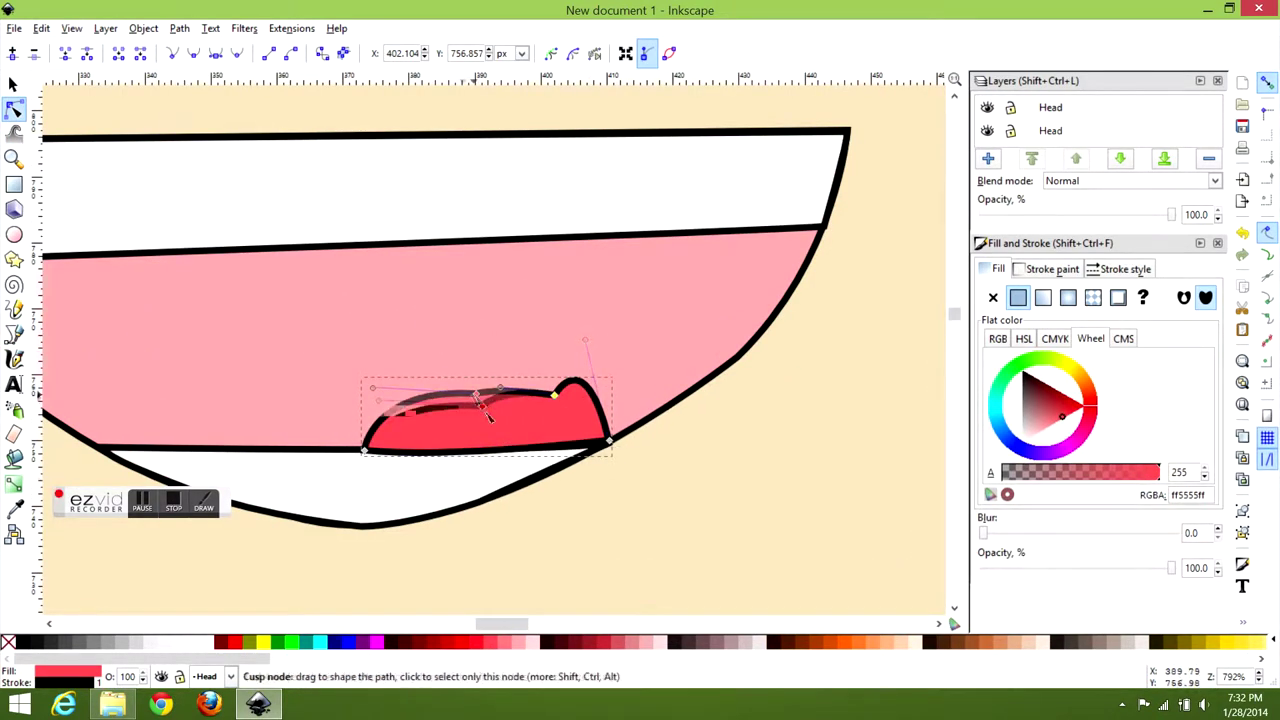
drag(585, 340, 586, 350)
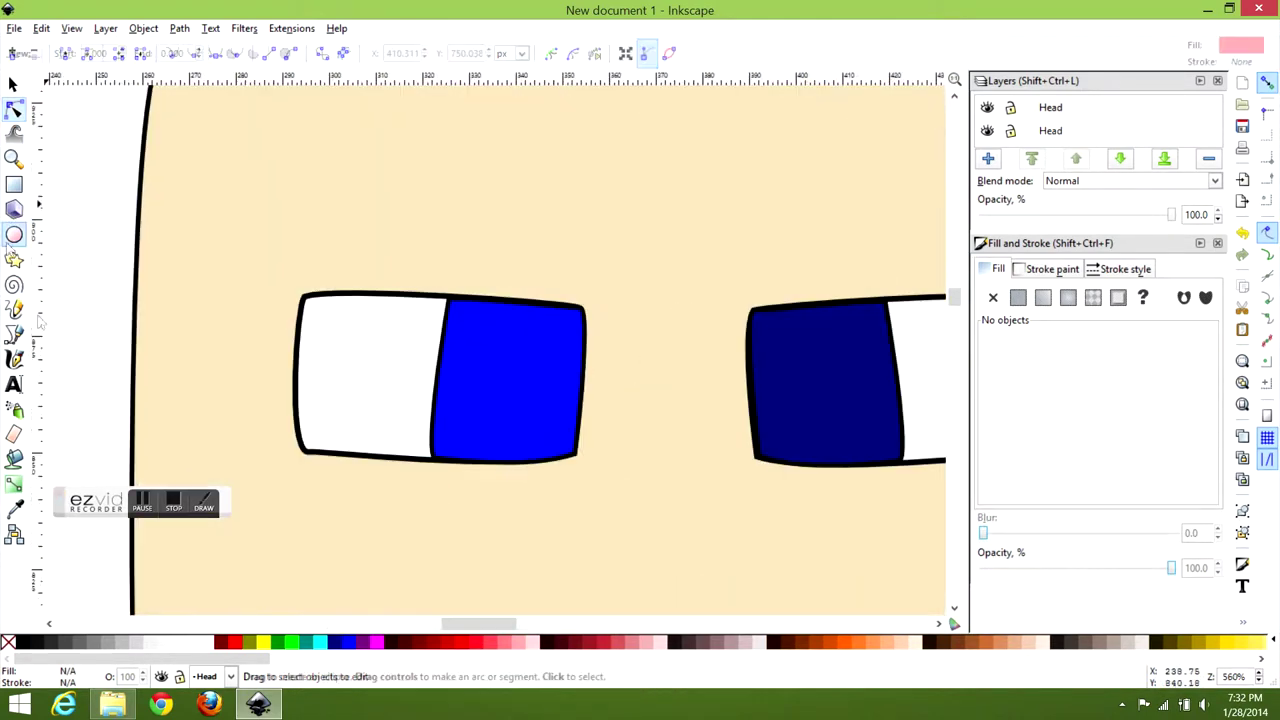
- Draw a small white ellipse, about 4 by 5 px, as a highlight in the upper corner of the irises
drag(545, 326, 558, 342)
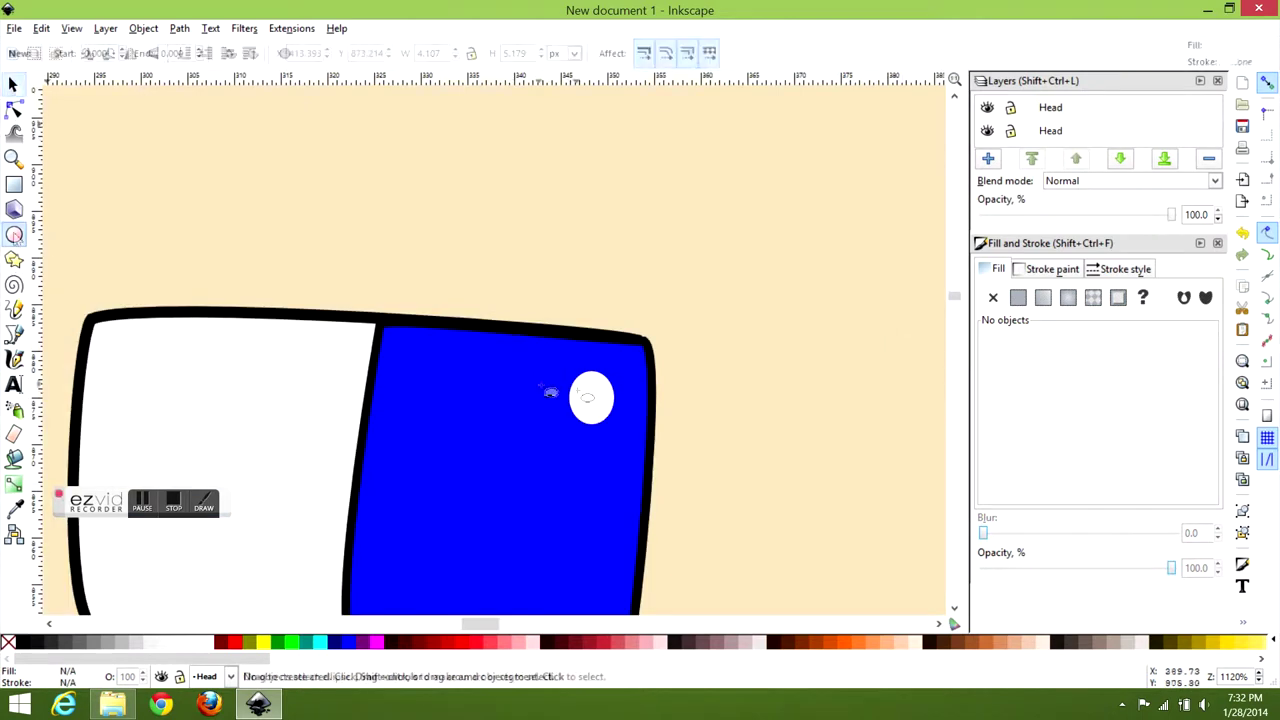
drag(546, 396, 619, 480)
drag(619, 480, 621, 482)
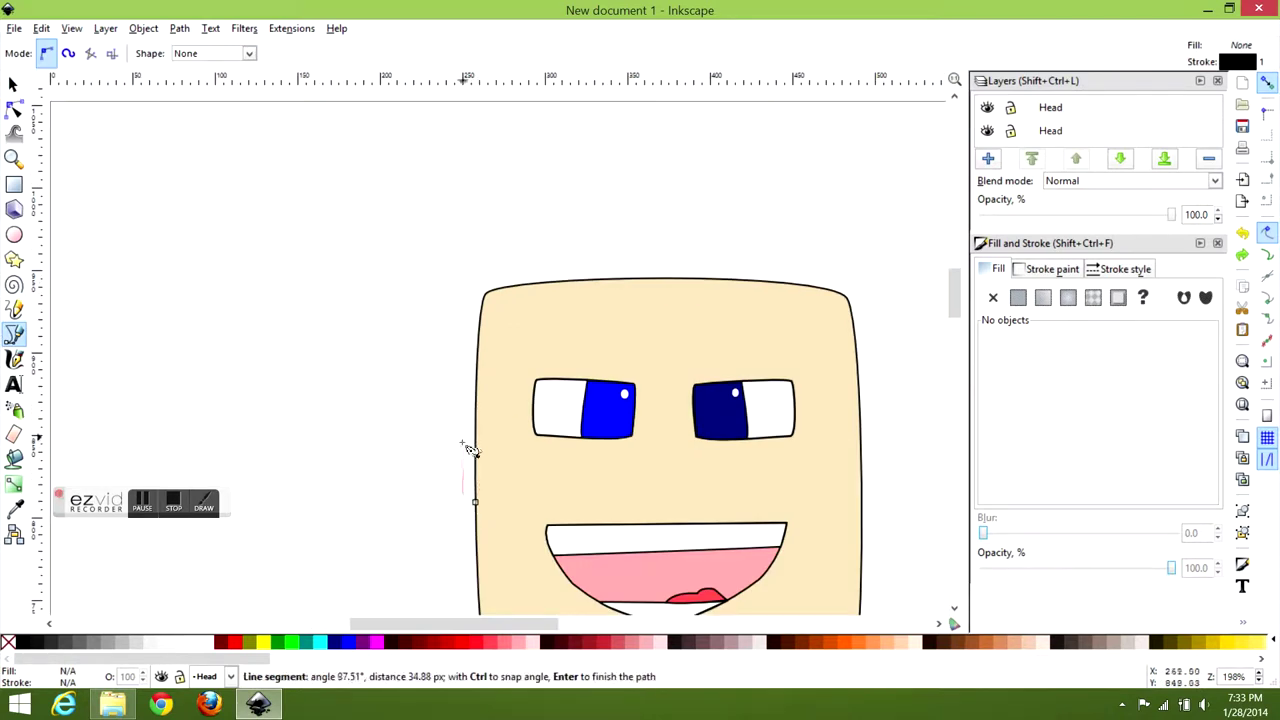
- Draw a spiky hair outline up the left side of the head and over its upper-left corner with curved tufts
click(448, 432)
drag(455, 305, 479, 320)
drag(563, 199, 616, 168)
key(plus)
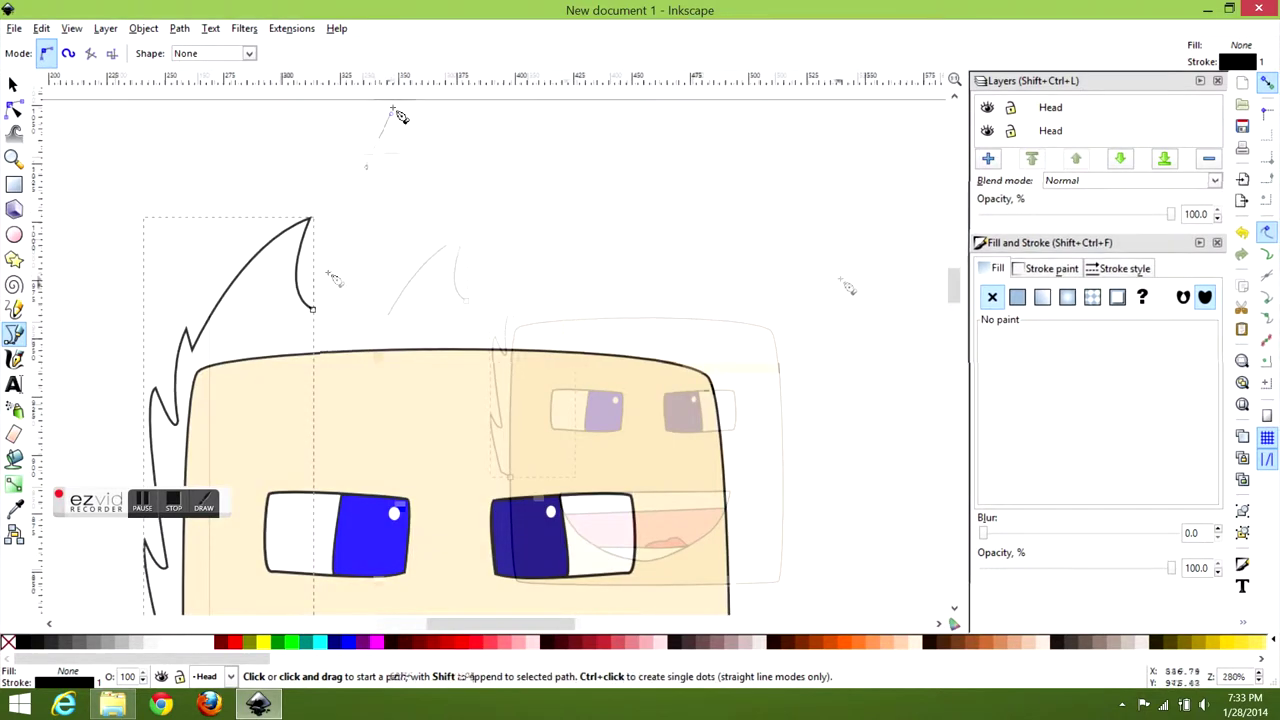
drag(380, 140, 389, 149)
click(395, 260)
key(Return)
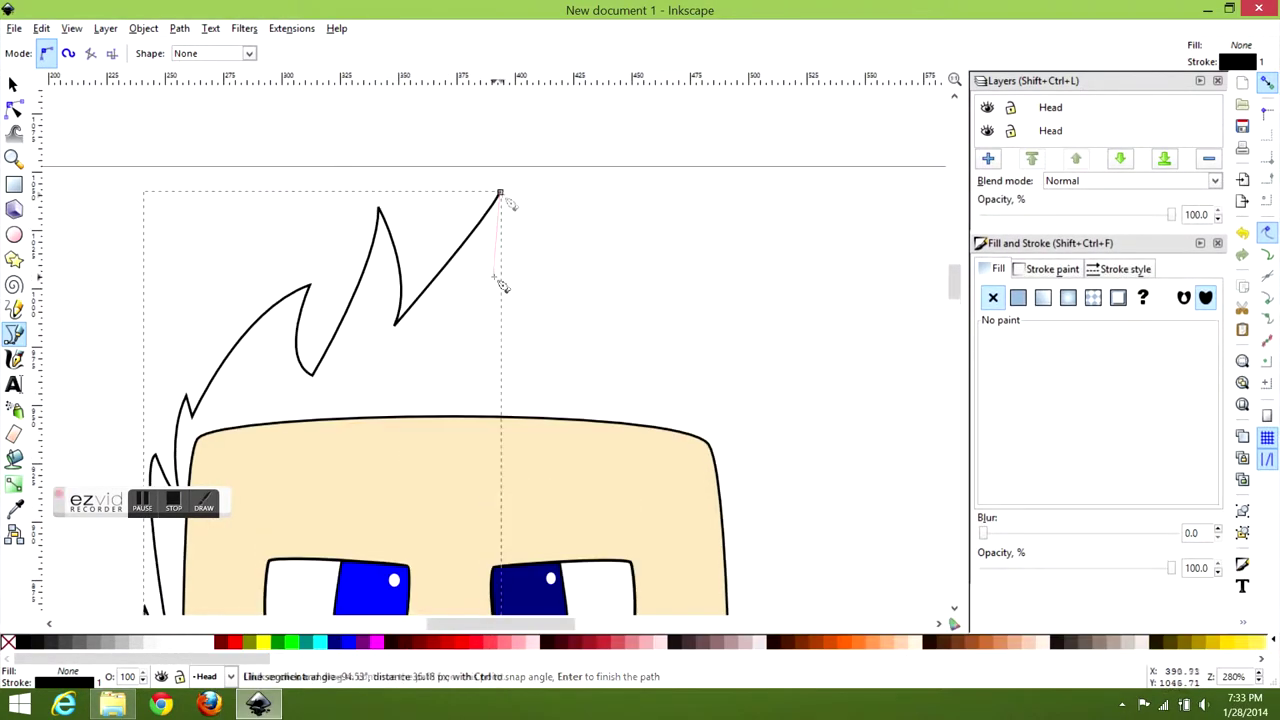
- Extend the hair outline above the head with progressively higher spikes towards the upper-right corner
drag(575, 163, 583, 176)
key(Return)
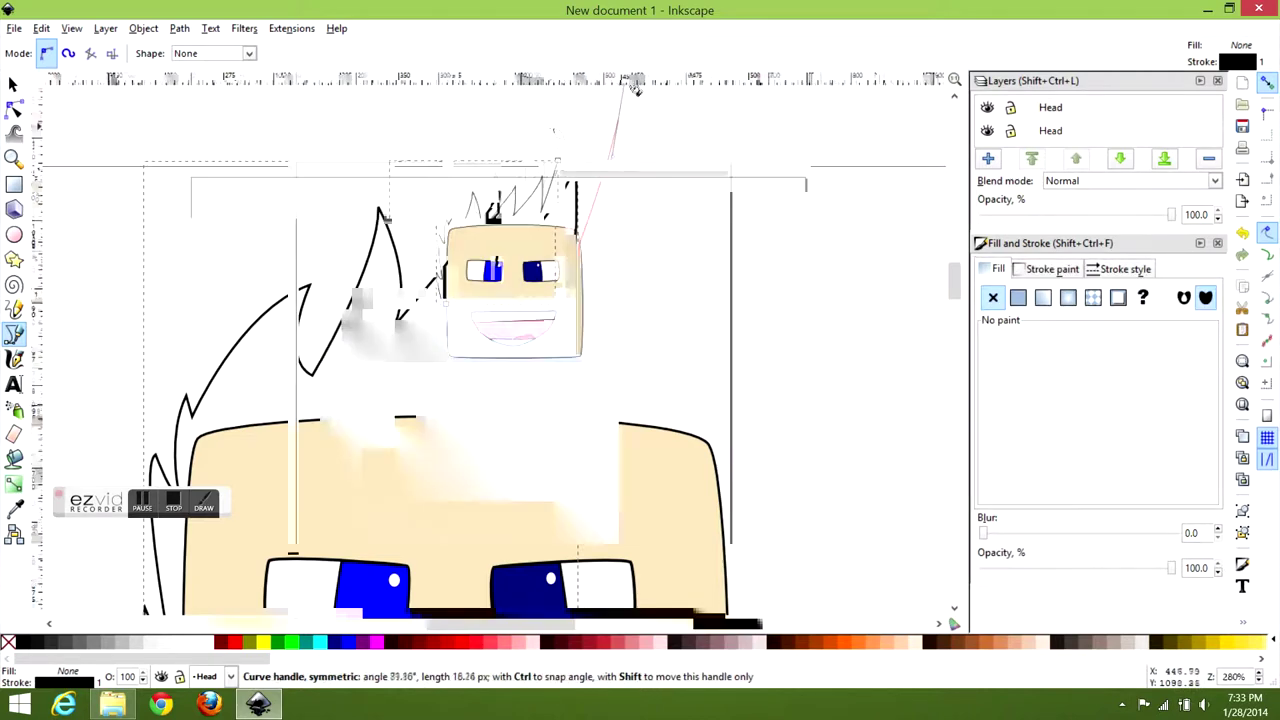
click(611, 131)
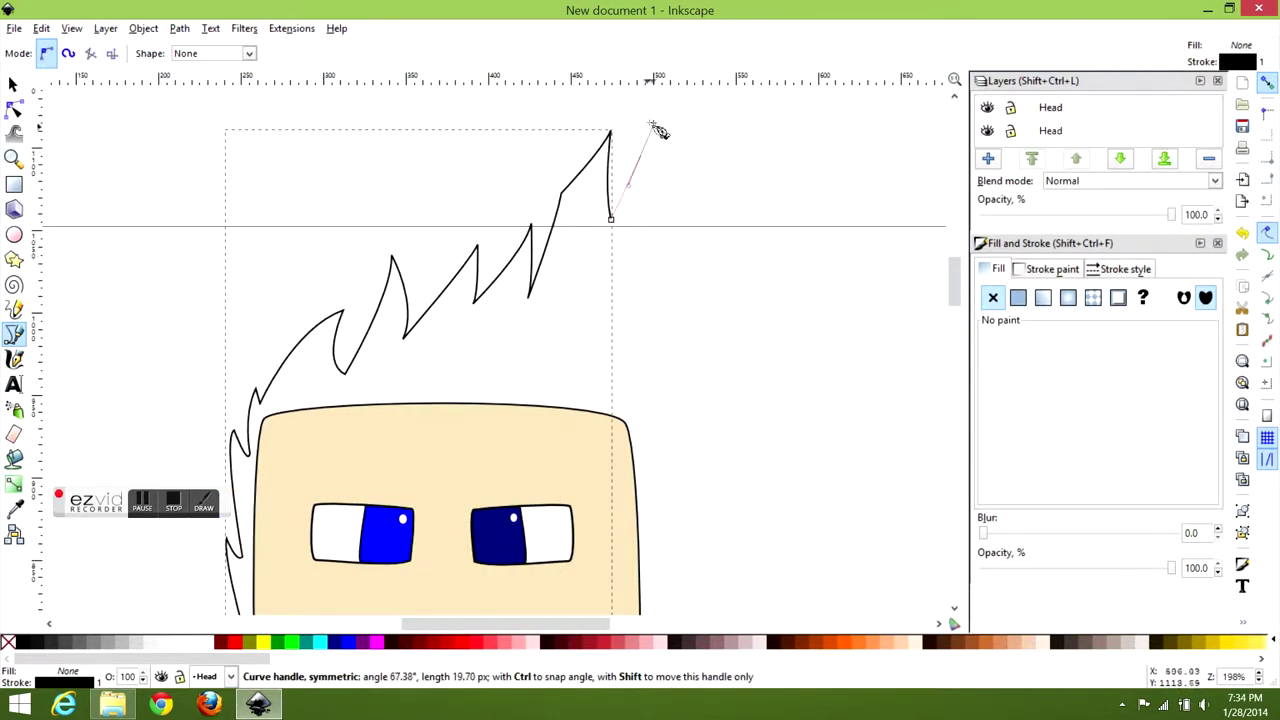
click(641, 155)
key(Return)
- Continue the hair outline from its open end with a tall spike and run it down beside the head's right edge
click(13, 84)
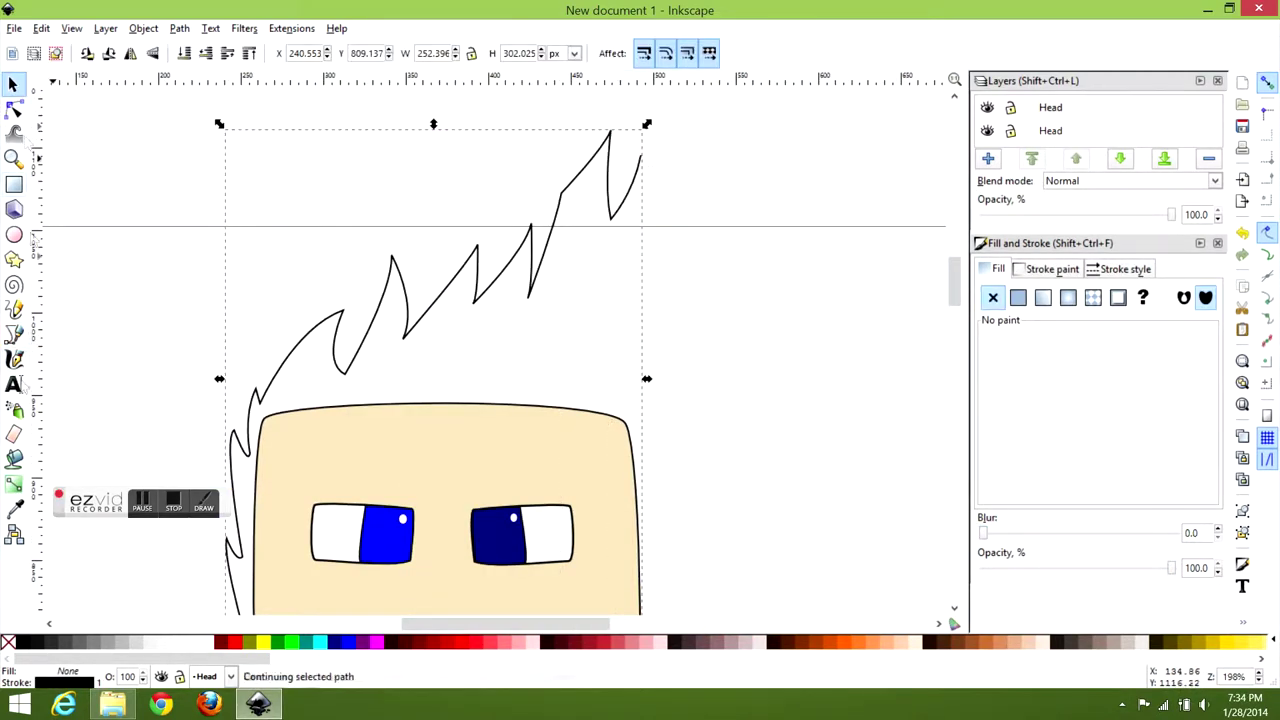
key(b)
click(641, 155)
scroll(660, 134, up, 1)
drag(672, 122, 683, 130)
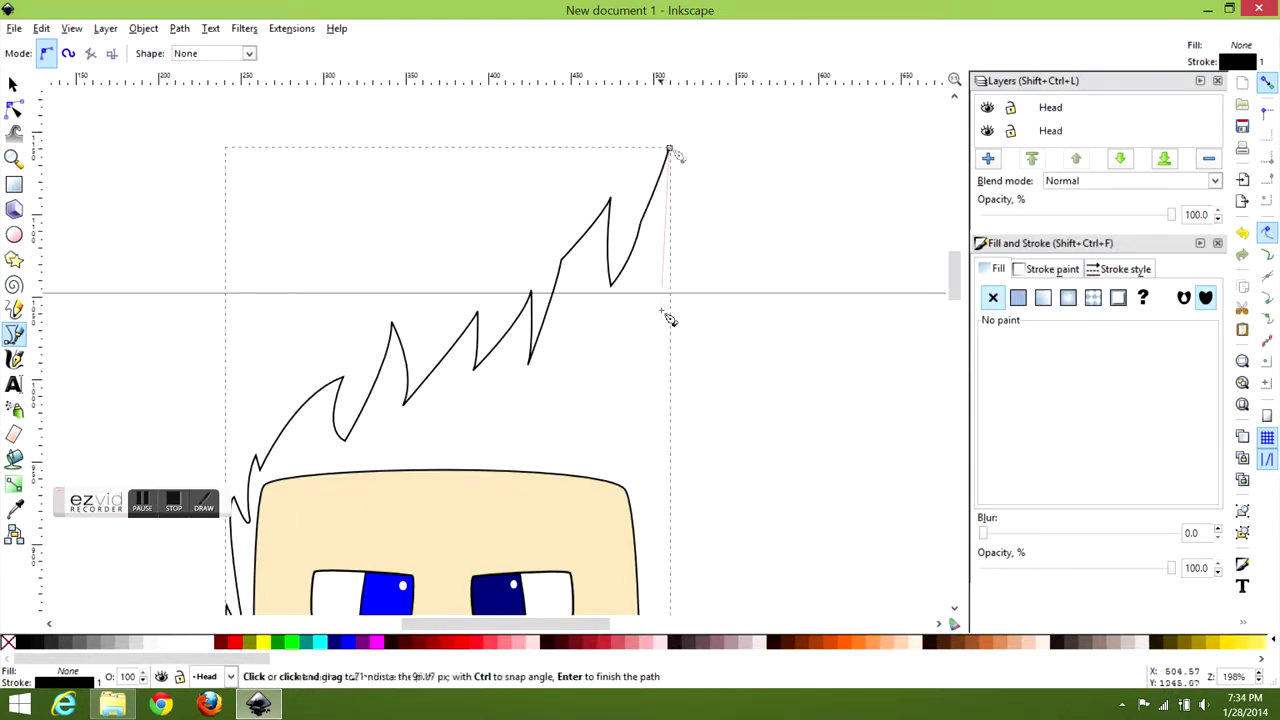
scroll(676, 155, down, 3)
drag(668, 242, 672, 258)
key(Return)
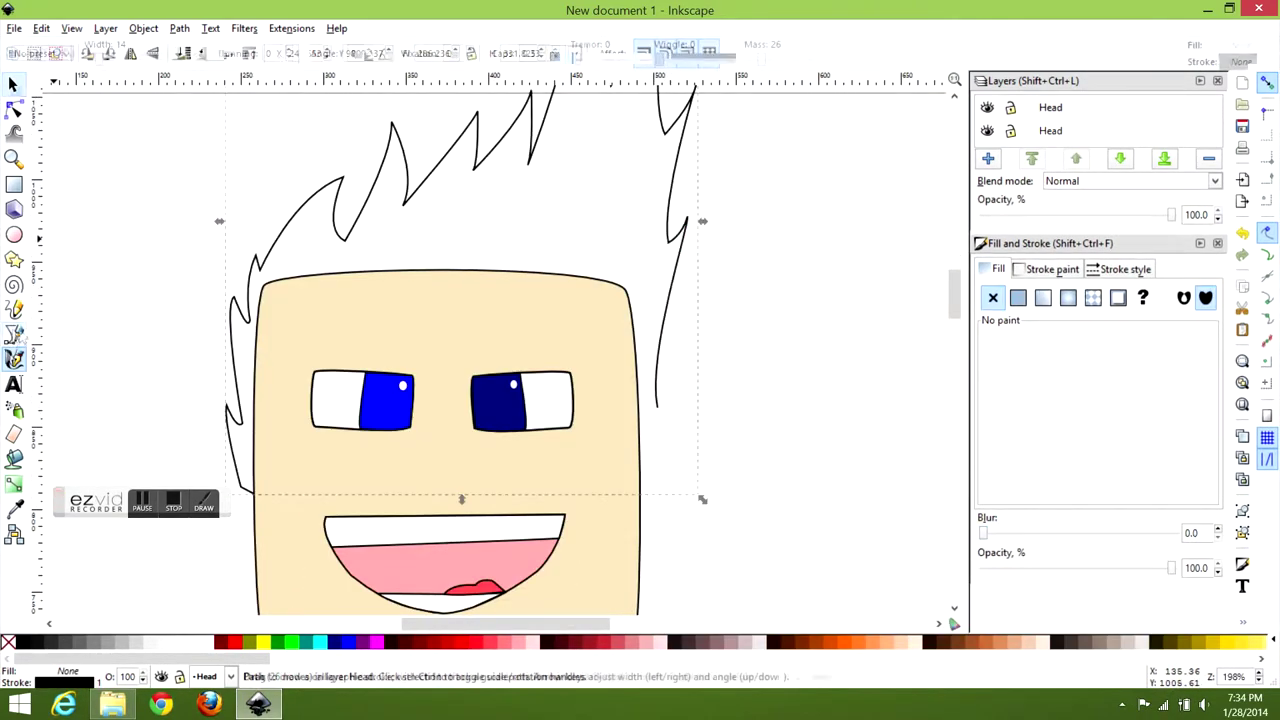
drag(659, 410, 616, 401)
scroll(616, 401, down, 1)
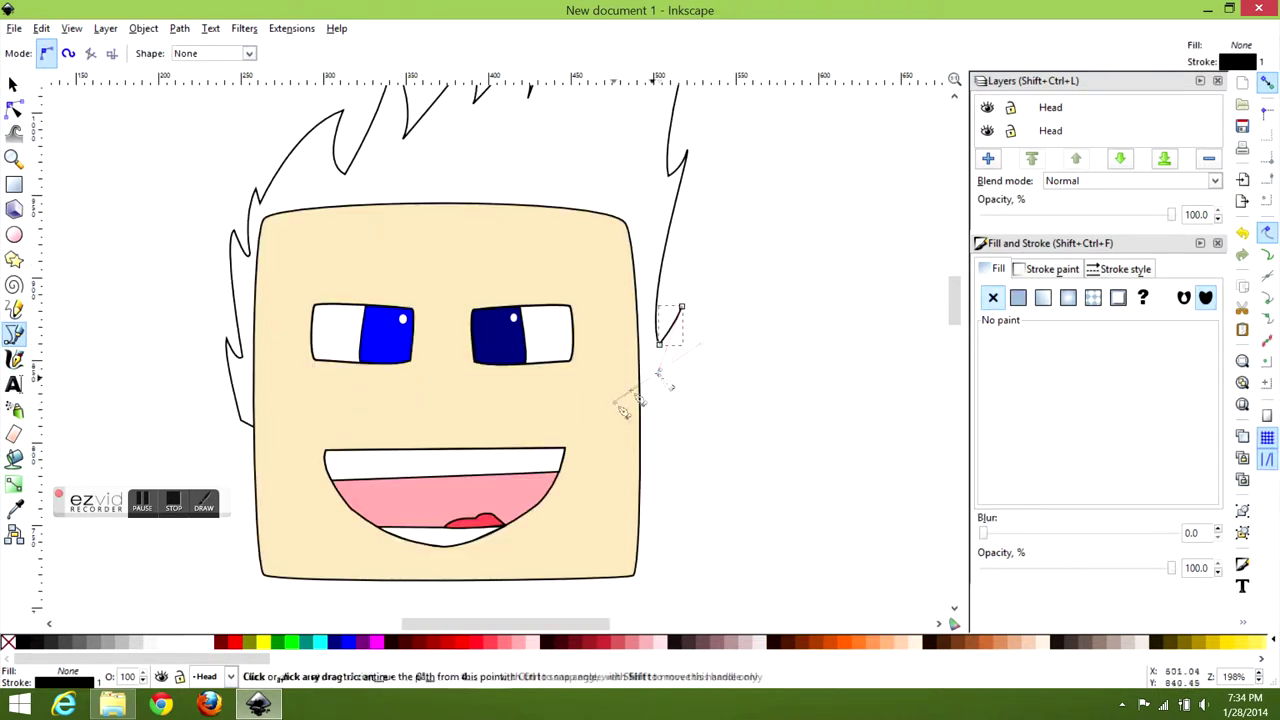
double_click(638, 381)
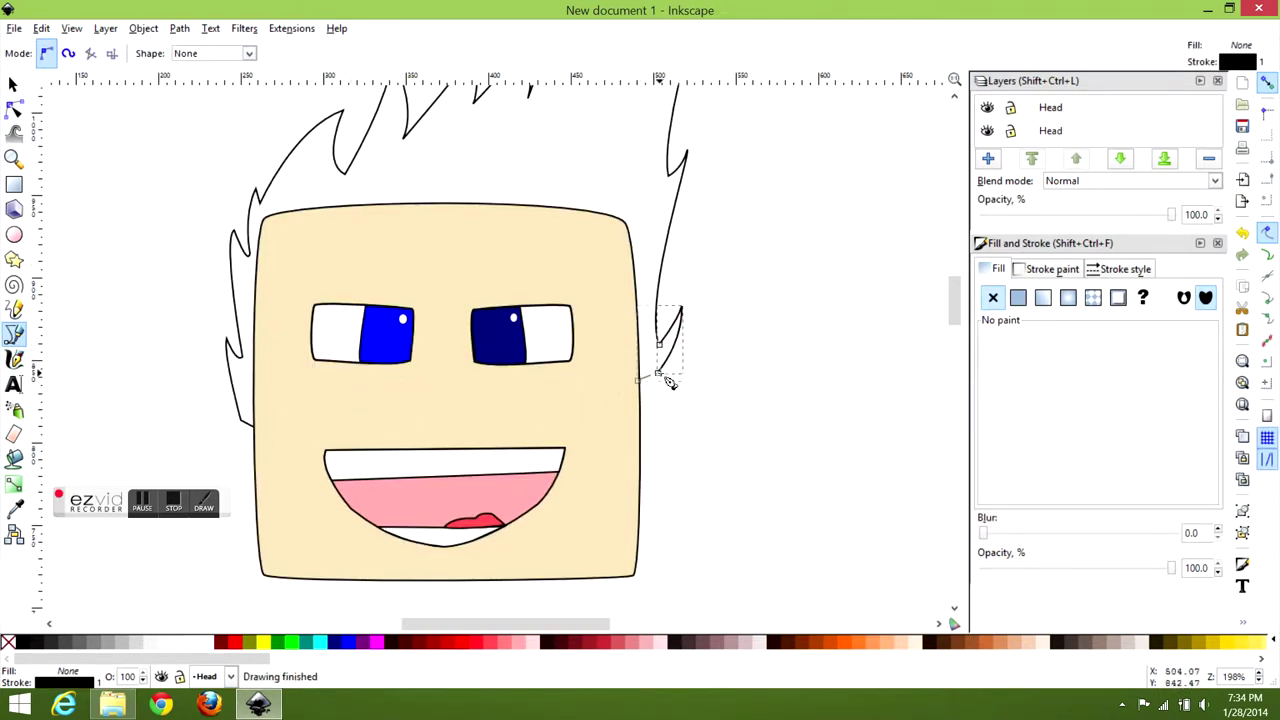
key(ctrl+z)
- Add a last tuft beside the right eye, close the hair outline across the face and fill it with white
click(657, 341)
drag(681, 327, 634, 396)
click(254, 427)
click(210, 645)
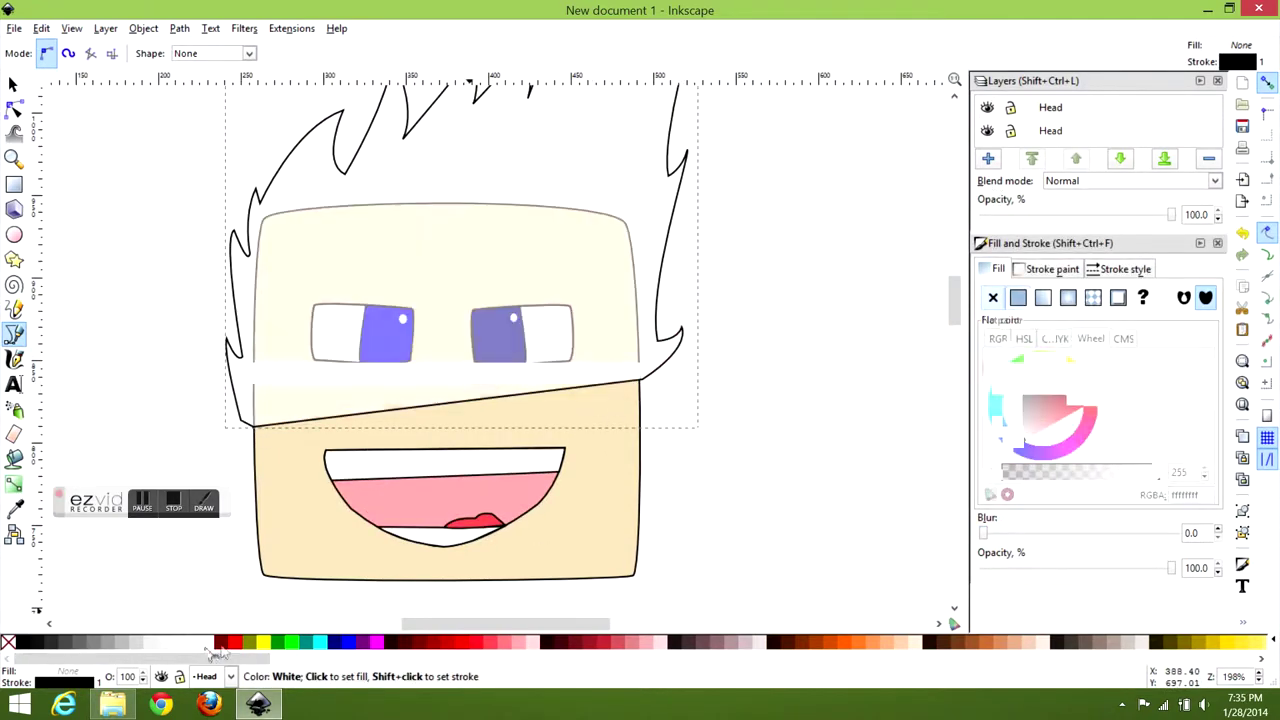
- Rename the uppermost layer to Face and add a new layer named Hair
double_click(1050, 107)
text(Fa)
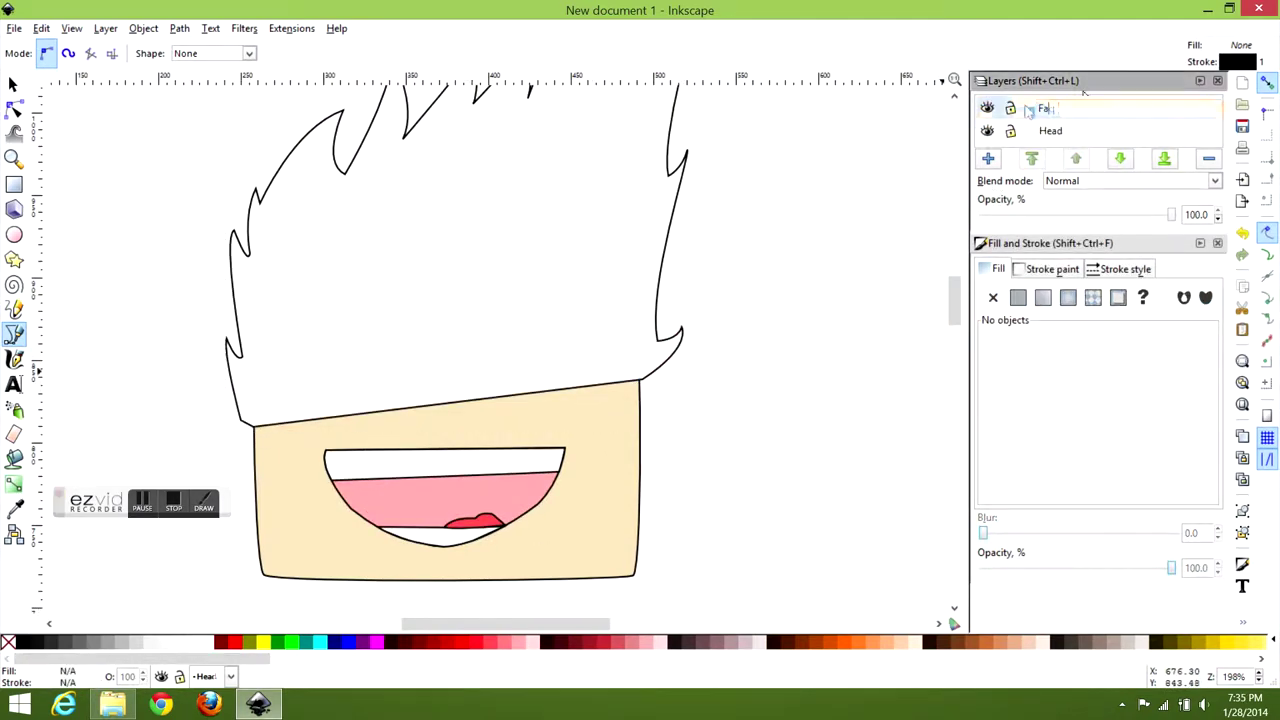
text(ce)
click(988, 159)
text(Hair)
key(Return)
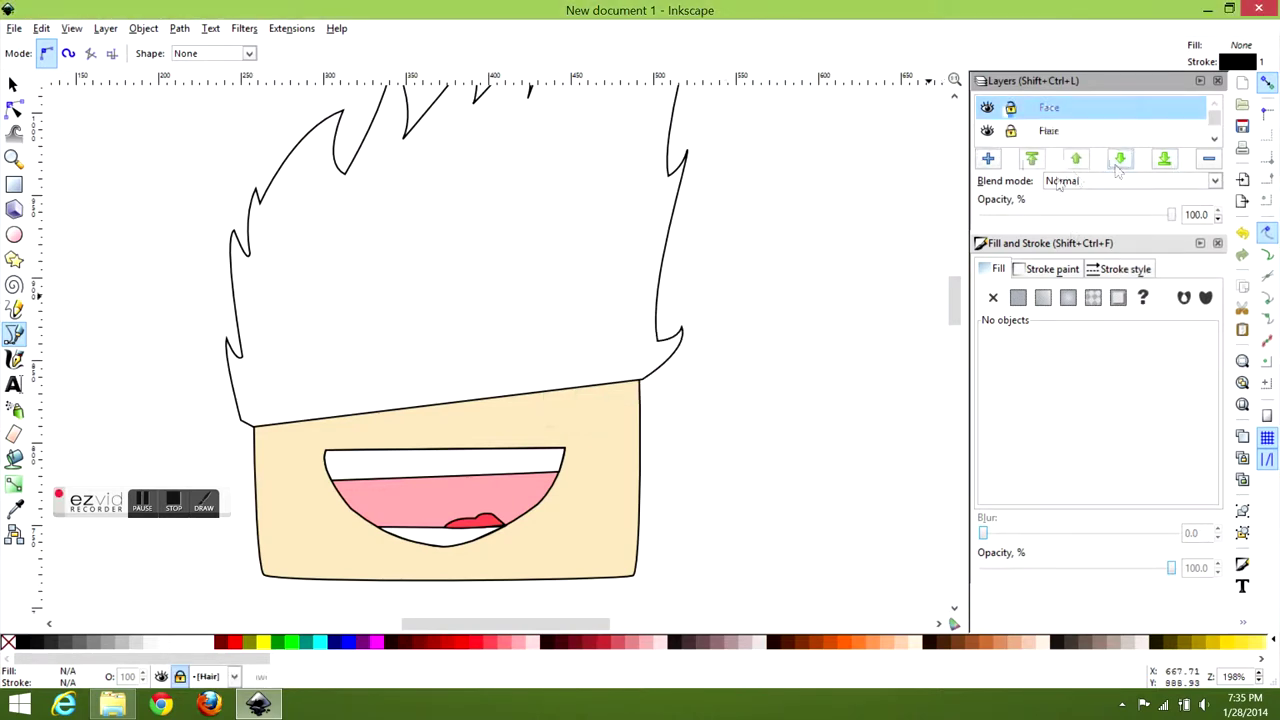
- Move the hair down onto the head and shape its lower edge into zigzag bangs above the eyes with added nodes
click(13, 84)
click(447, 217)
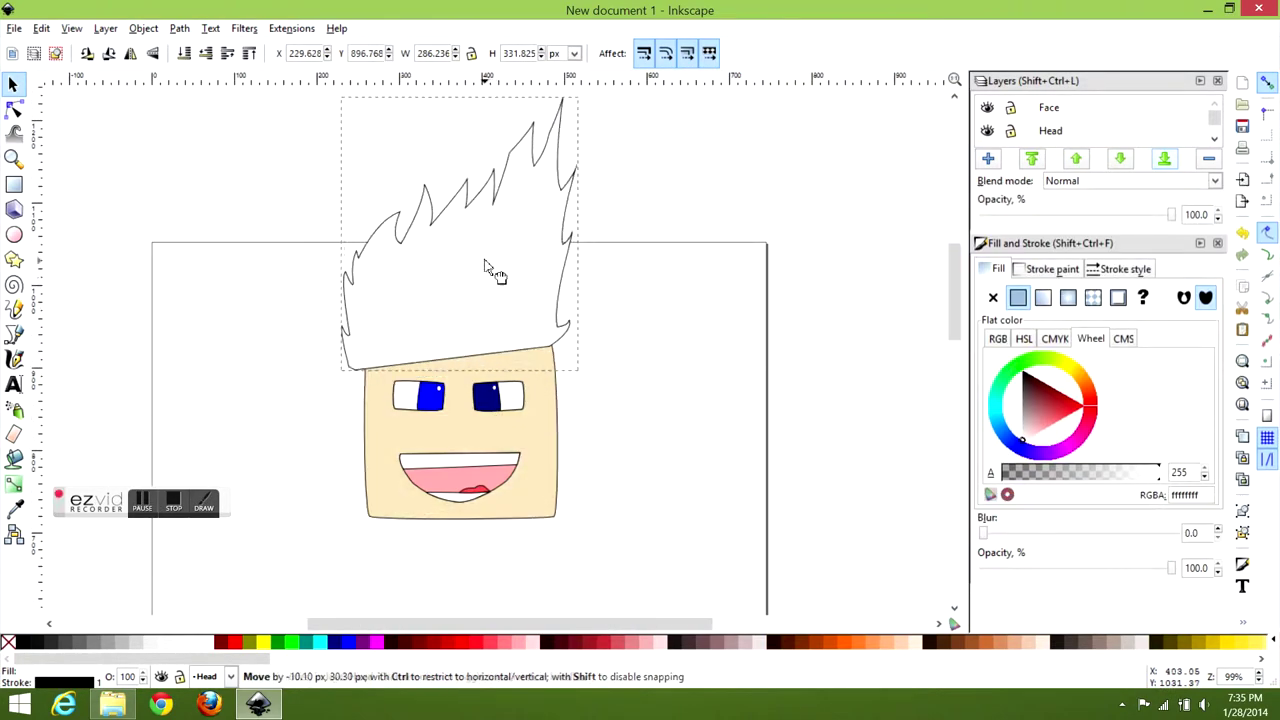
scroll(490, 172, up, 2)
key(n)
double_click(457, 394)
drag(457, 394, 469, 352)
drag(345, 405, 276, 402)
double_click(300, 392)
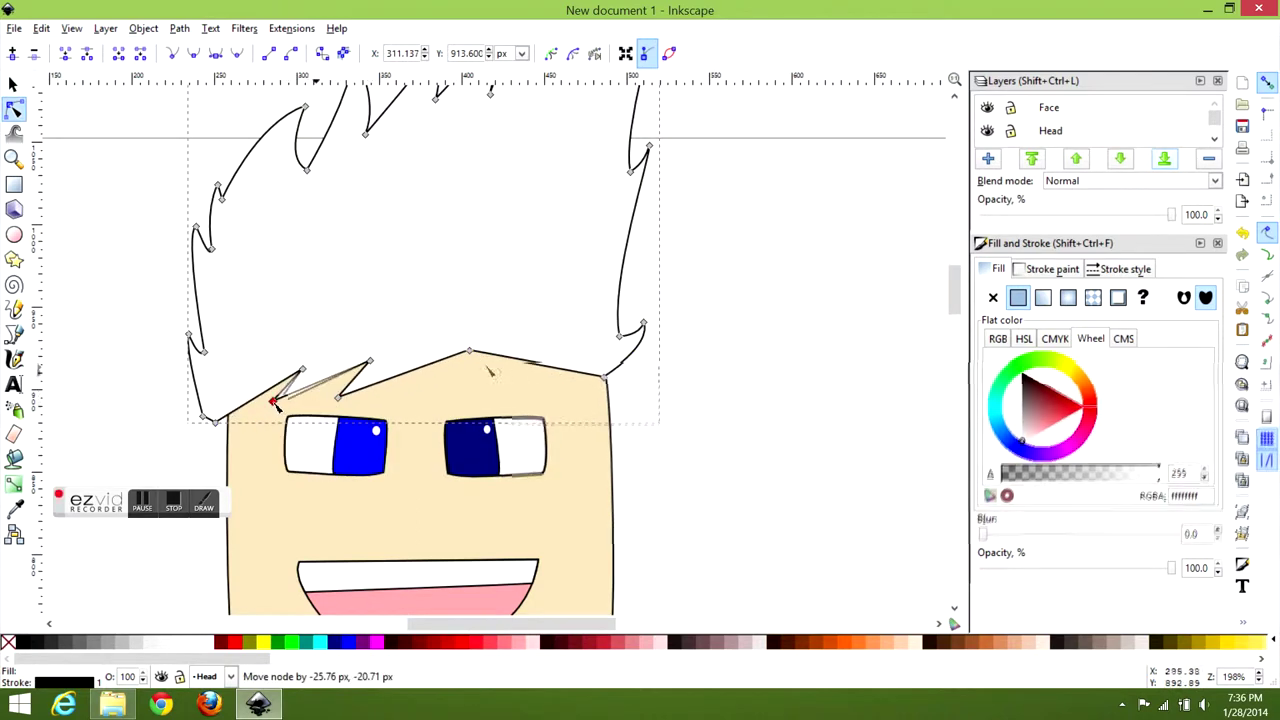
double_click(528, 363)
scroll(595, 354, down, 3)
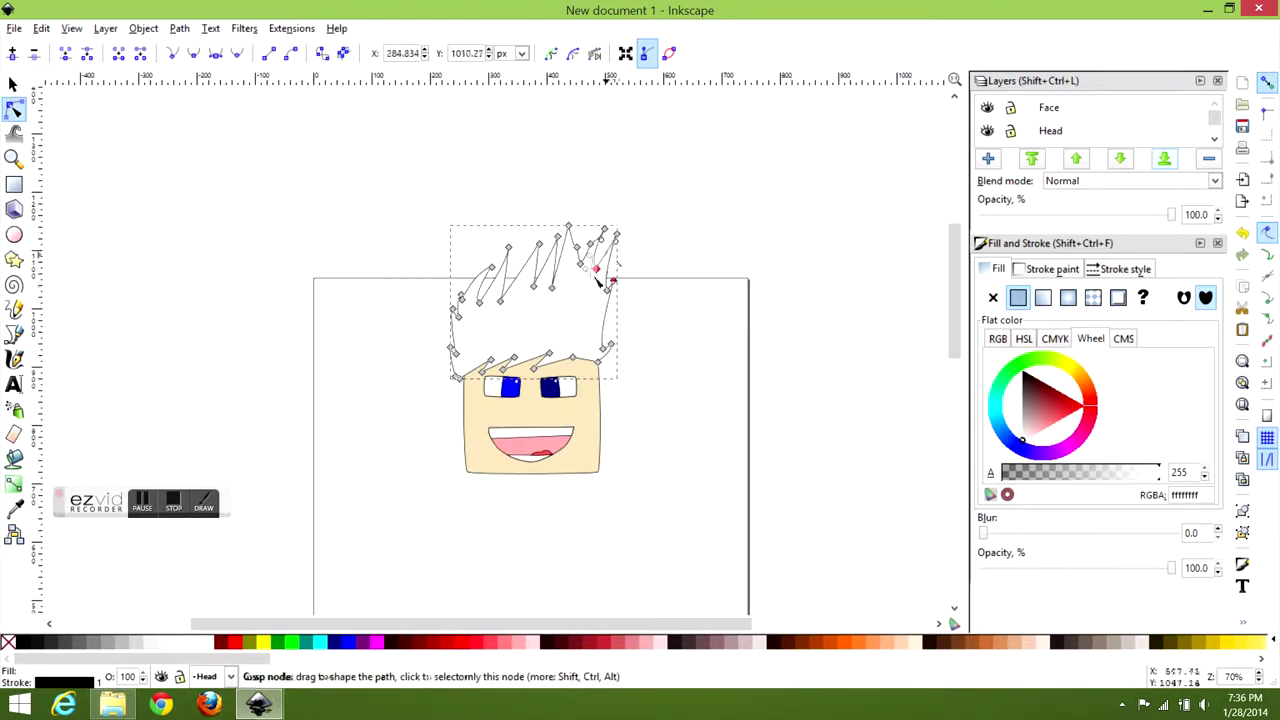
- Fill the hair with dark yellow aa8800 and enlarge it slightly
key(s)
click(357, 260)
click(540, 250)
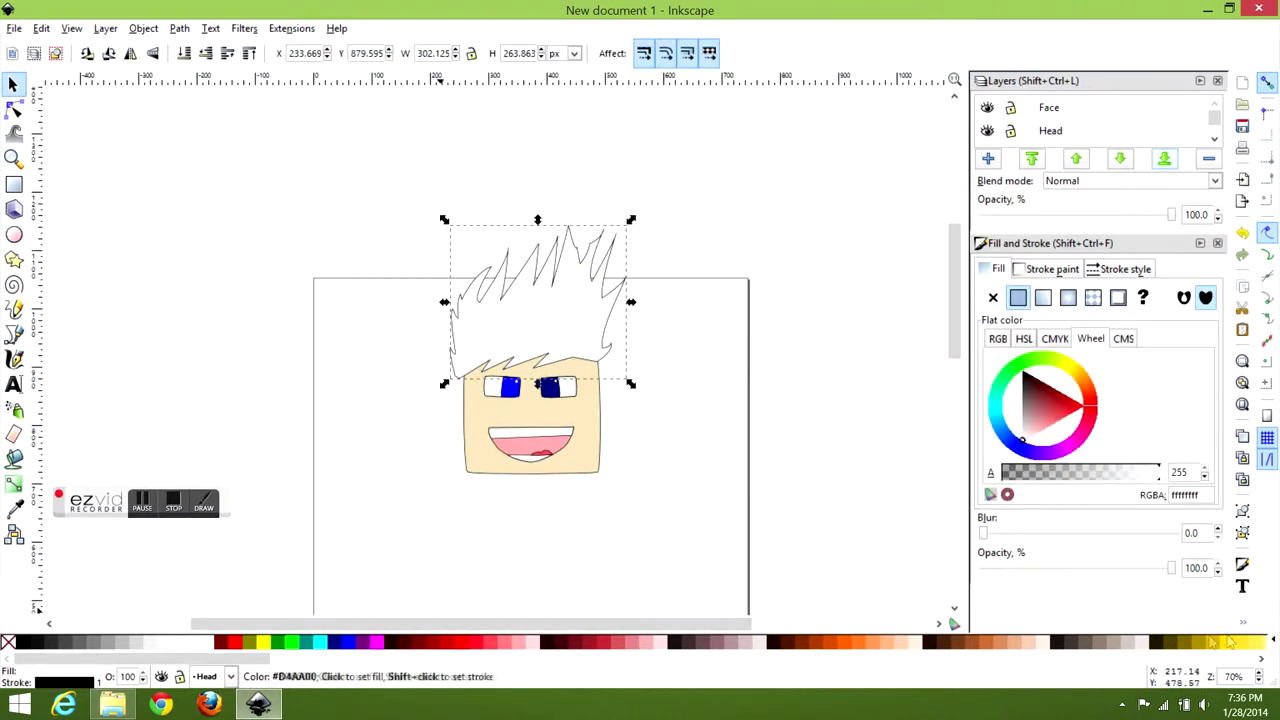
scroll(260, 180, down, 1)
scroll(445, 287, up, 3)
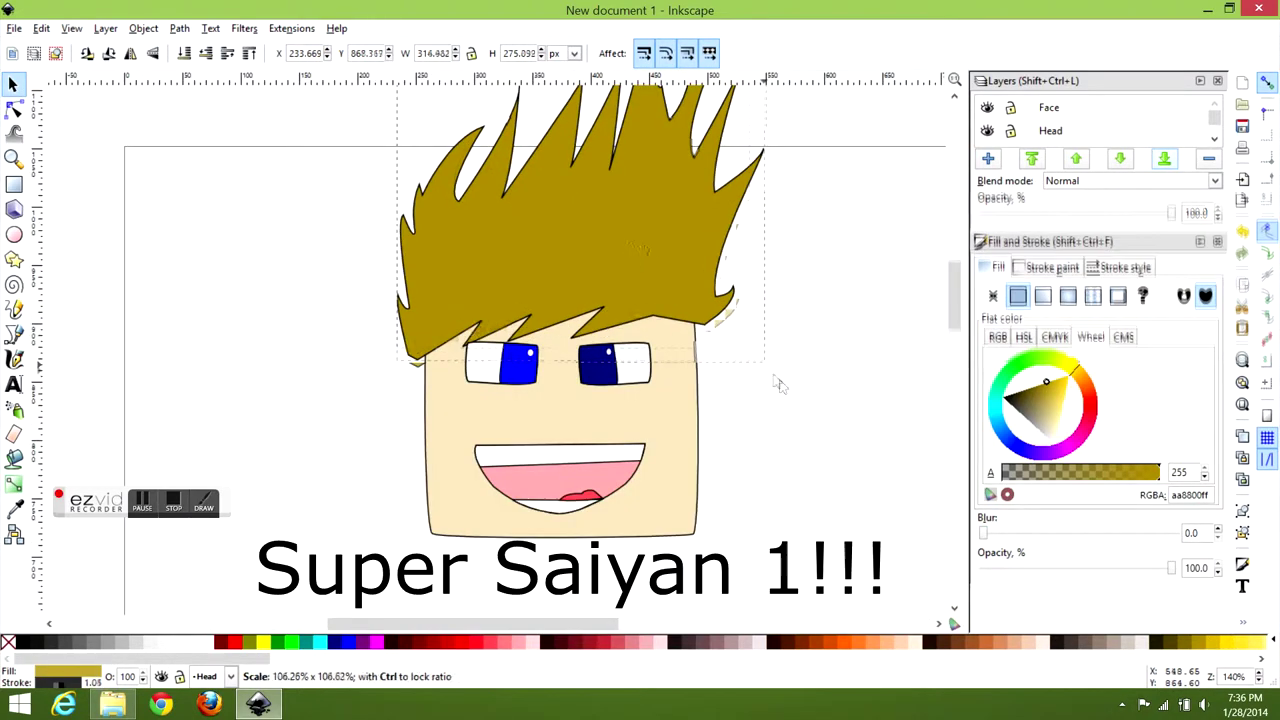
- Select all objects in every layer and move the whole character lower on the page
scroll(700, 270, down, 4)
key(ctrl+alt+a)
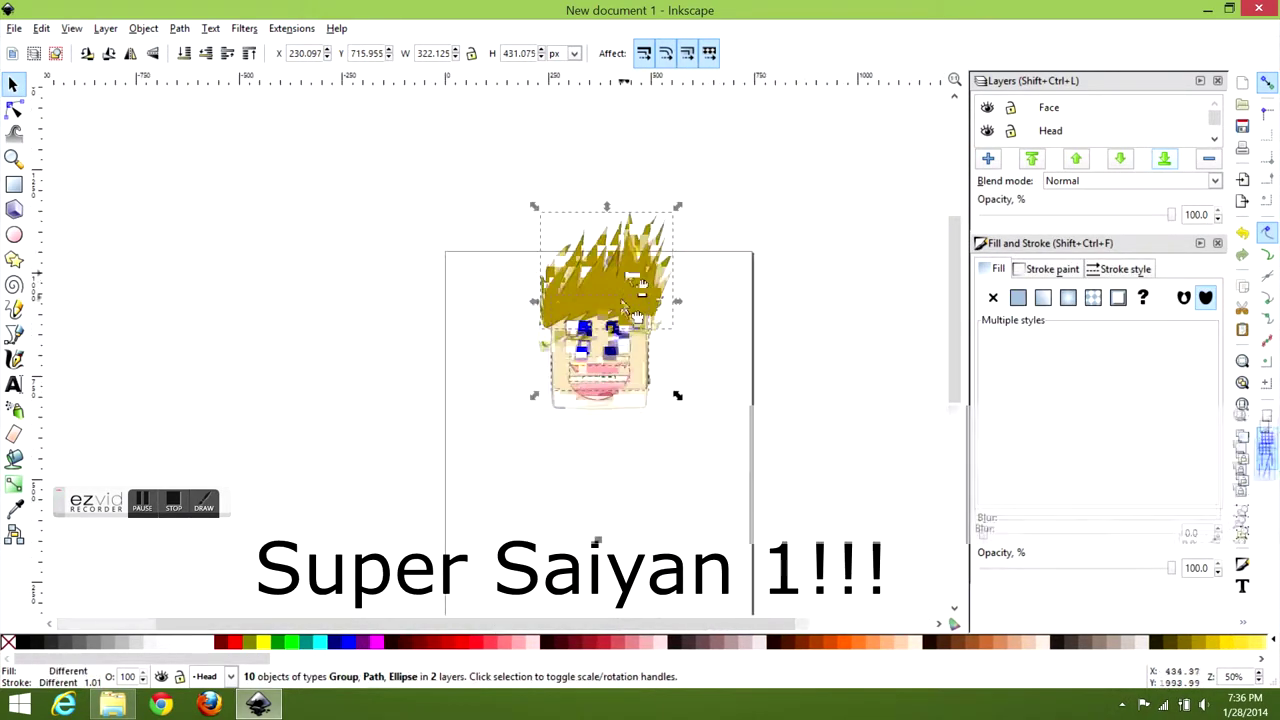
scroll(711, 371, down, 2)
key(Escape)
scroll(565, 350, up, 4)
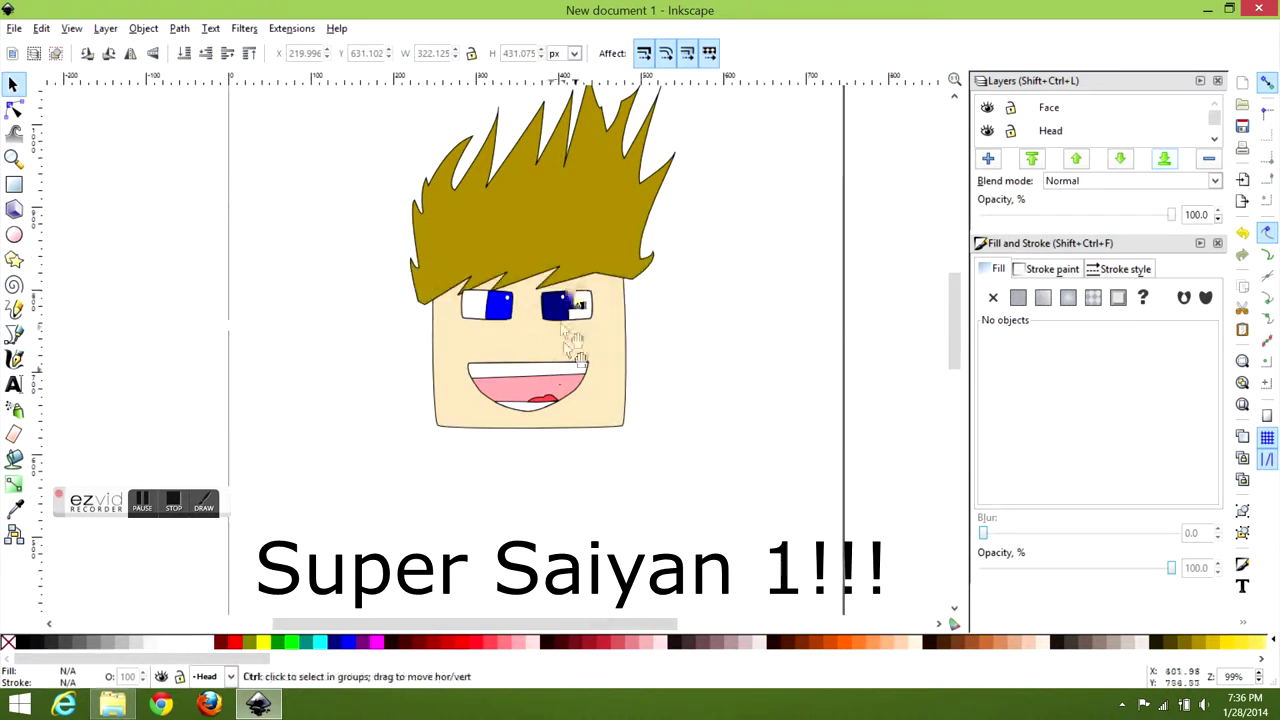
- Recolour the dark right iris with the bright blue sampled from the left iris
click(575, 345)
scroll(575, 345, up, 3)
click(514, 343)
scroll(479, 341, up, 1)
ctrl+click(595, 320)
key(d)
- Reshape the spikes along the hair's upper edge by moving their nodes lower for a shorter, more even hairstyle
click(13, 84)
scroll(454, 251, down, 3)
click(454, 251)
key(n)
drag(534, 181, 430, 173)
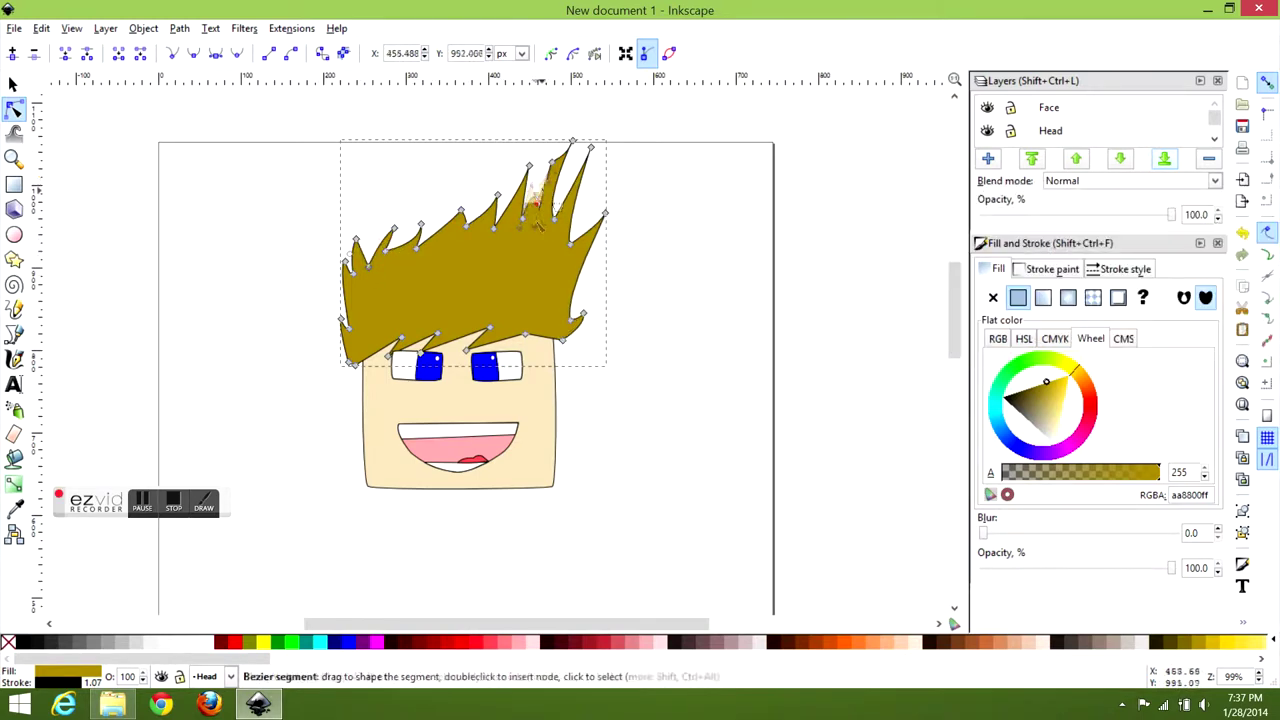
scroll(535, 210, up, 3)
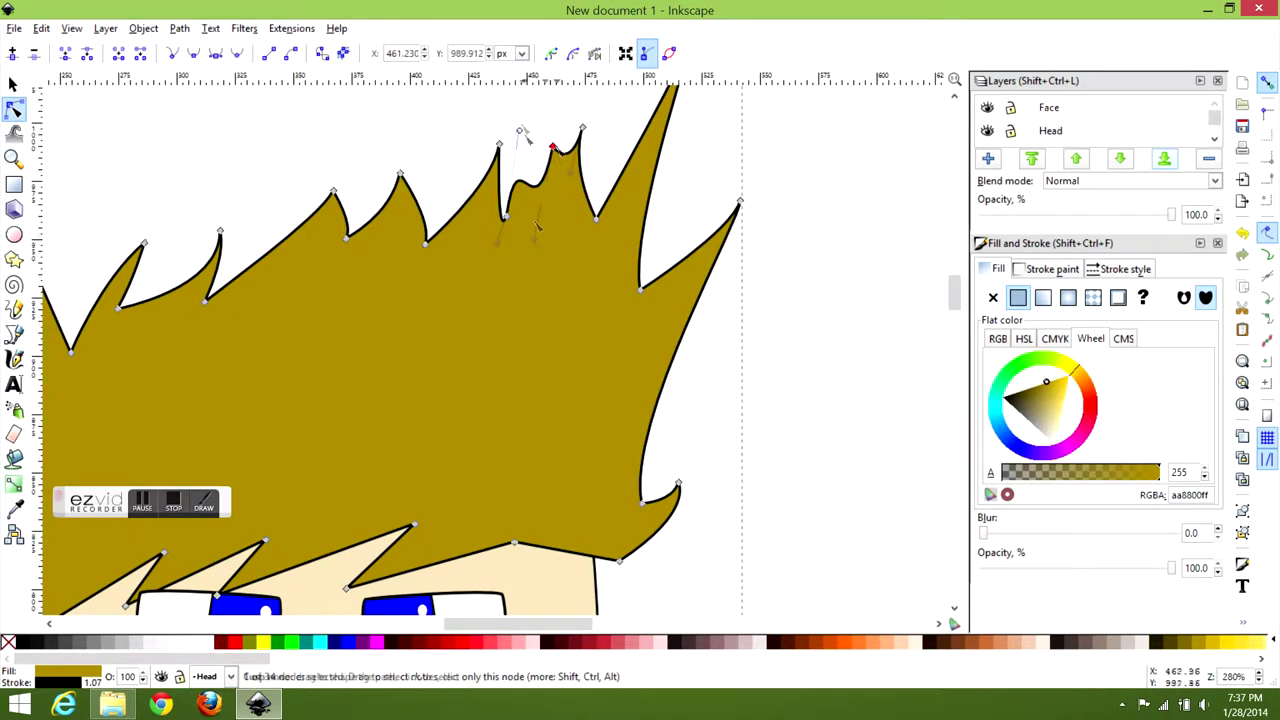
key(minus)
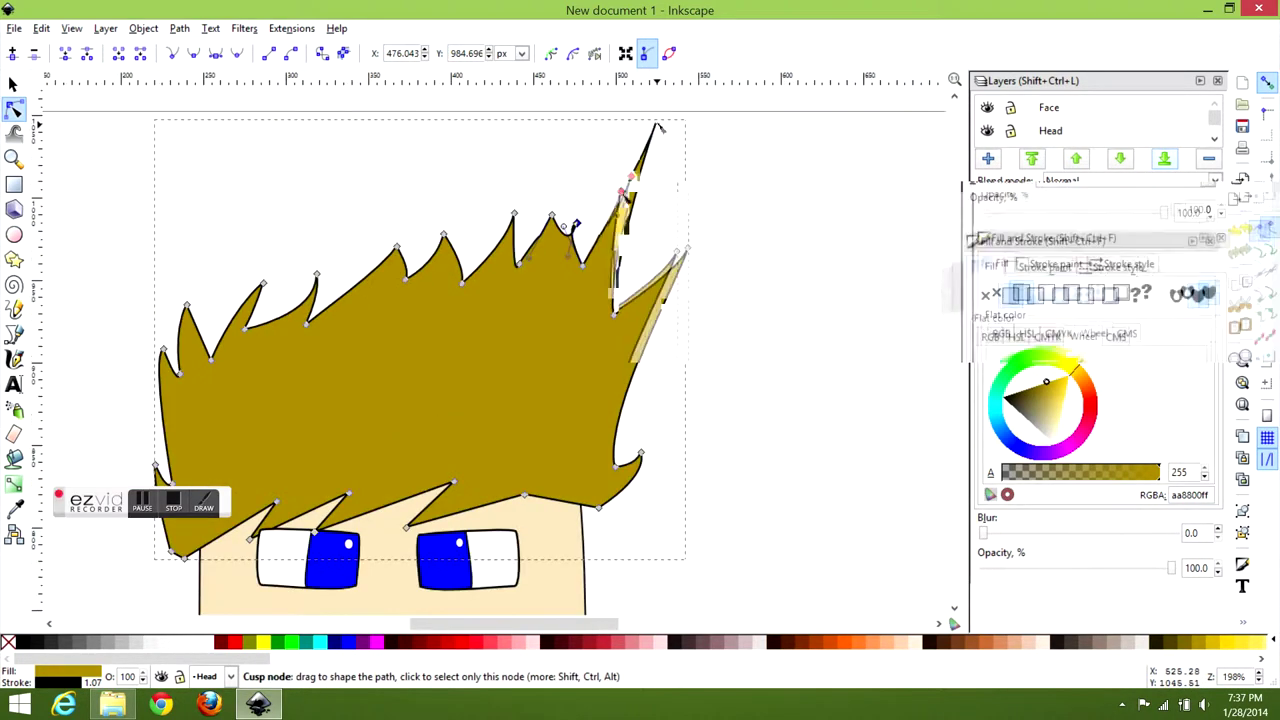
key(minus)
key(minus)
key(minus)
key(s)
click(532, 445)
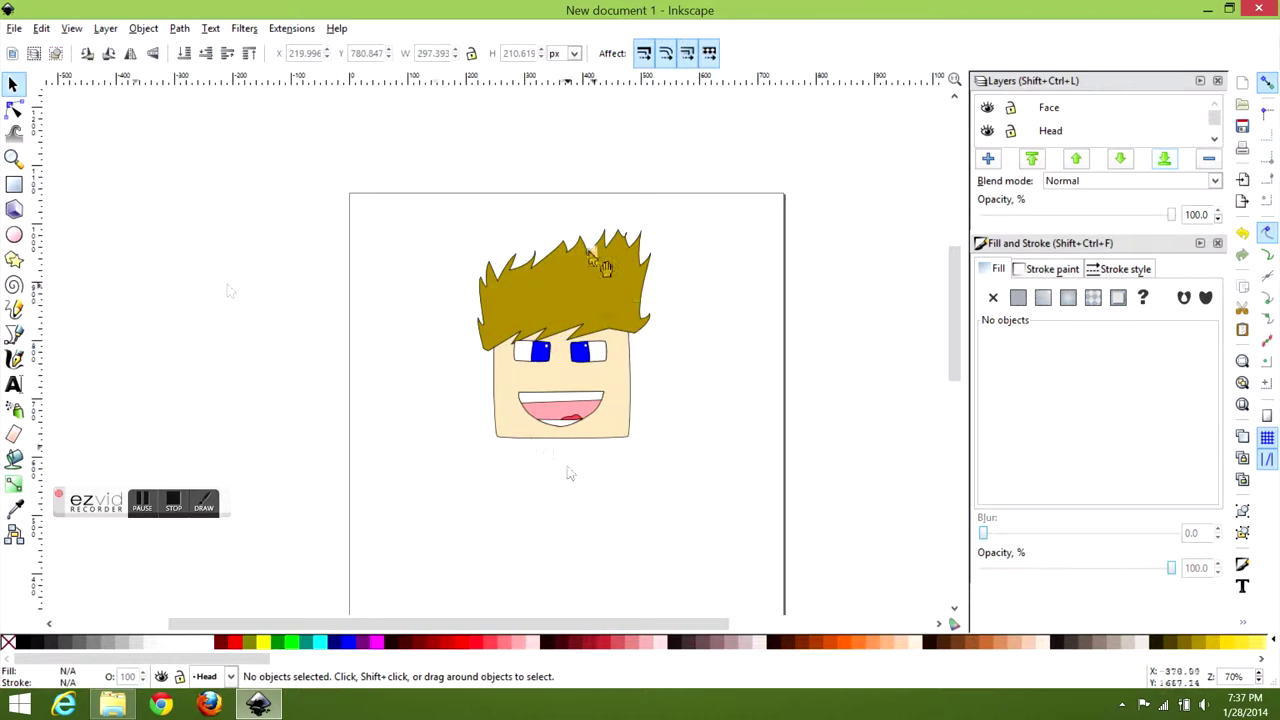
scroll(560, 470, up, 2)
key(b)
scroll(543, 271, up, 2)
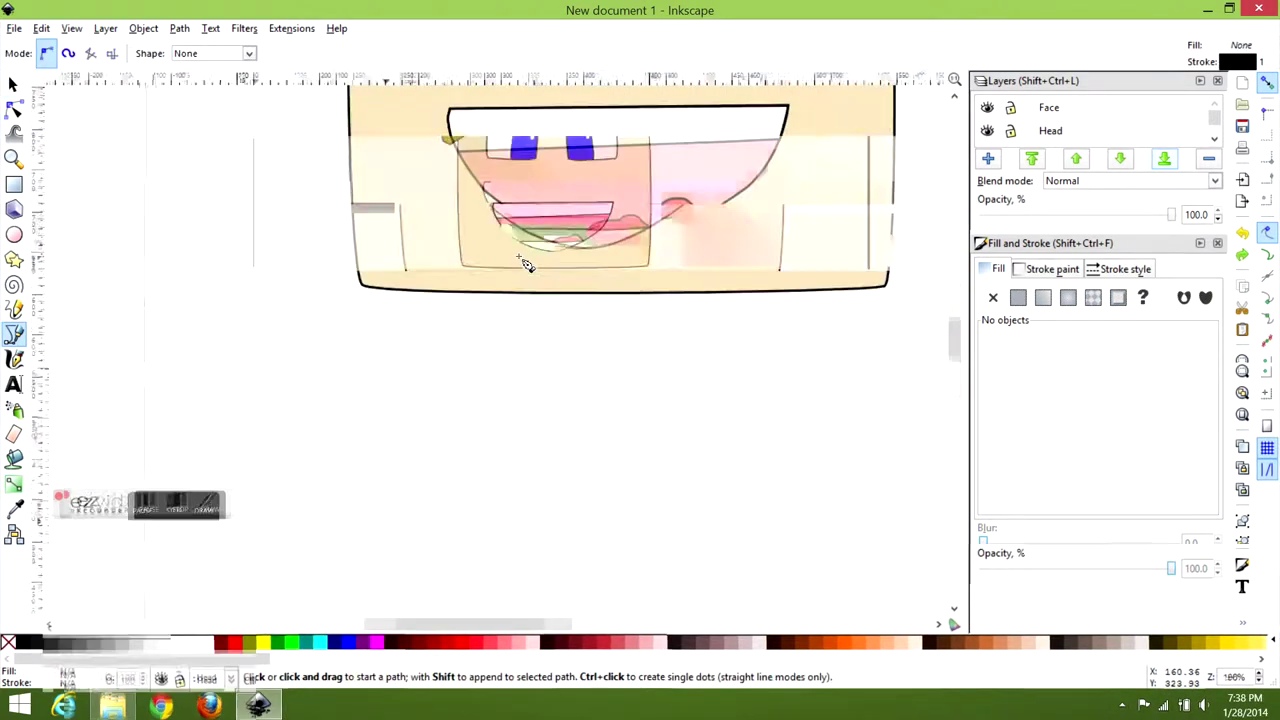
scroll(520, 263, down, 4)
click(420, 345)
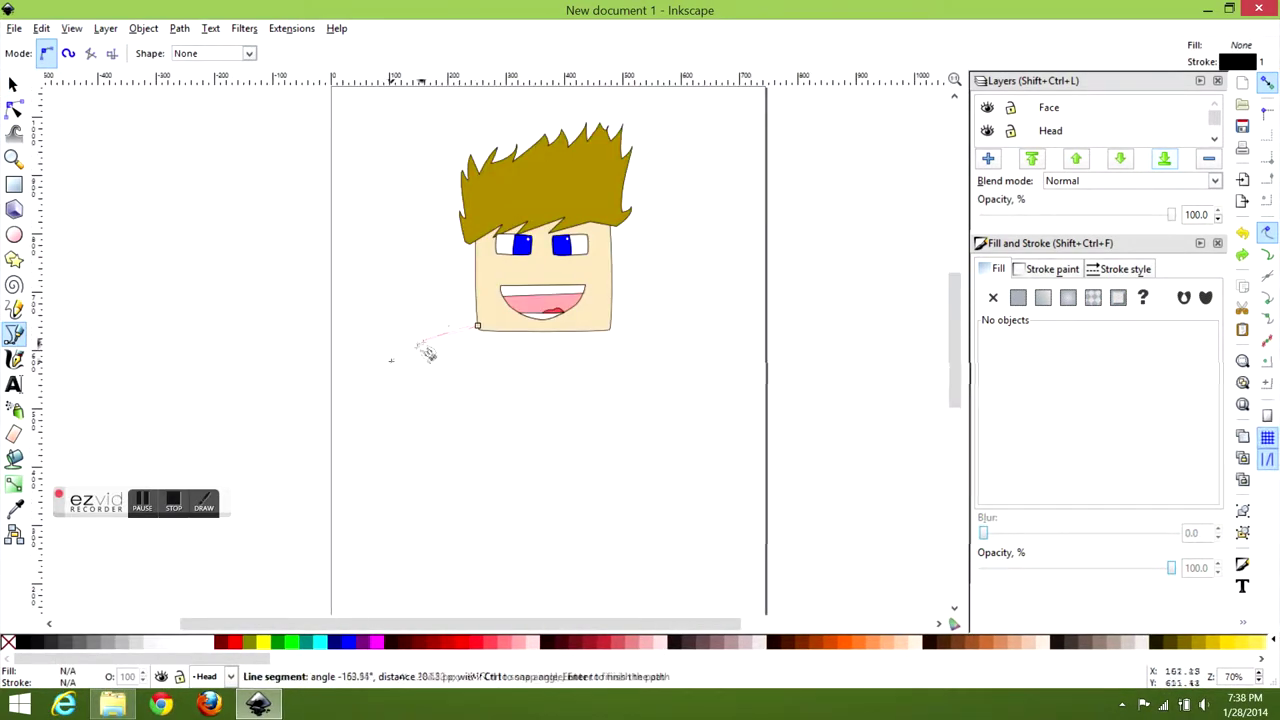
key(Escape)
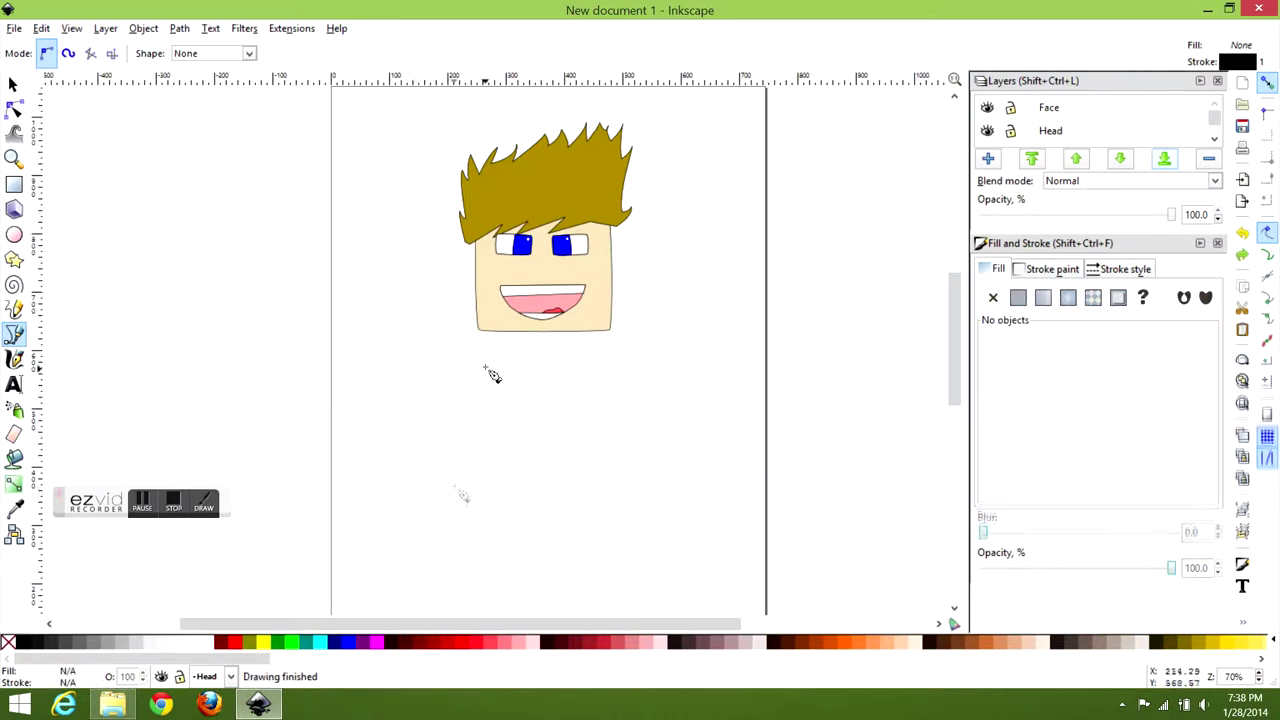
- Draw a closed, rounded rectangular body below the head, about 425 by 461 px, and fill it with yellow
scroll(491, 371, down, 2)
click(463, 333)
click(567, 333)
click(567, 445)
drag(472, 338, 474, 342)
key(5)
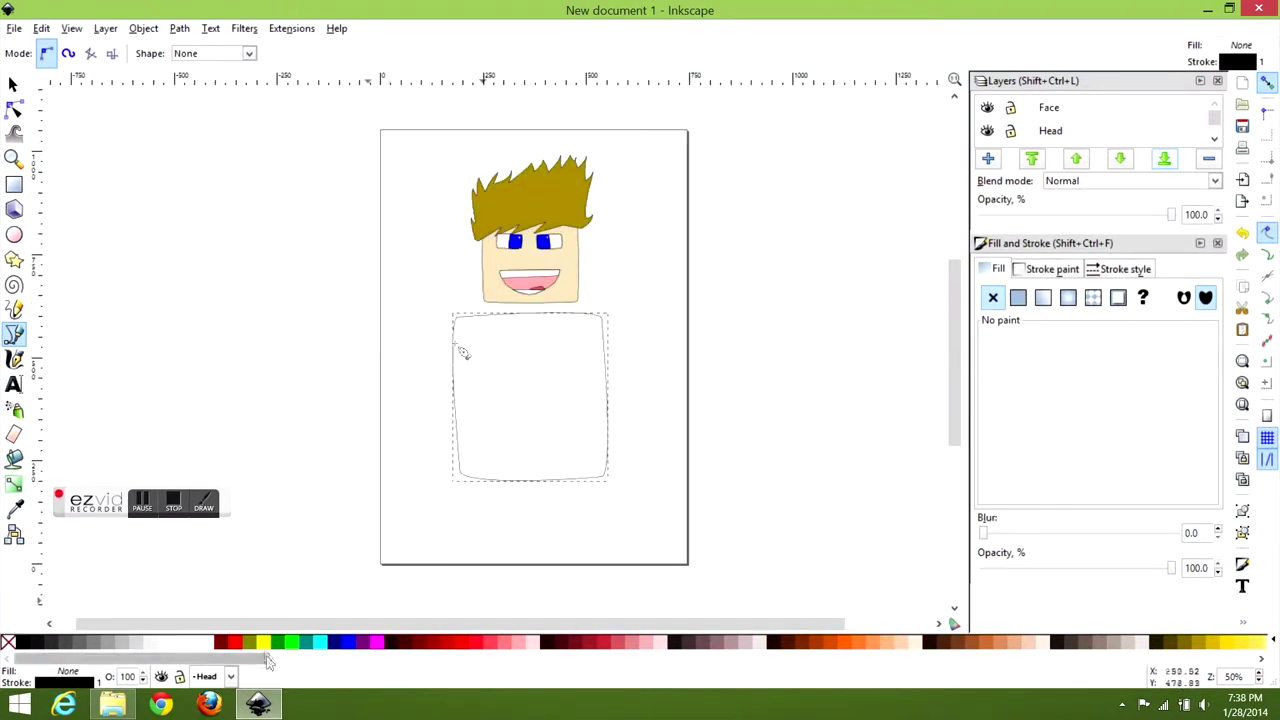
click(1018, 297)
- Cut the body shape, then create a layer named Body and lower it in the layer stack
key(ctrl+x)
key(ctrl+shift+n)
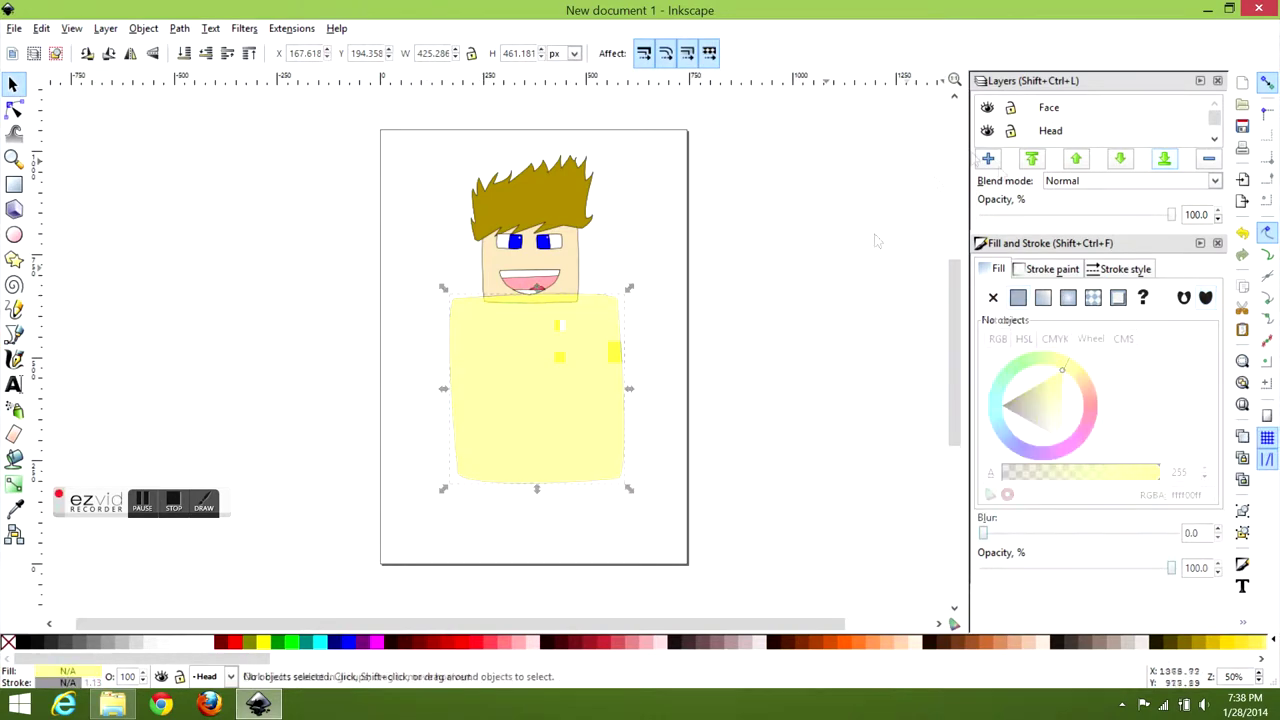
text(Body)
key(Return)
key(shift+ctrl+Page_Down)
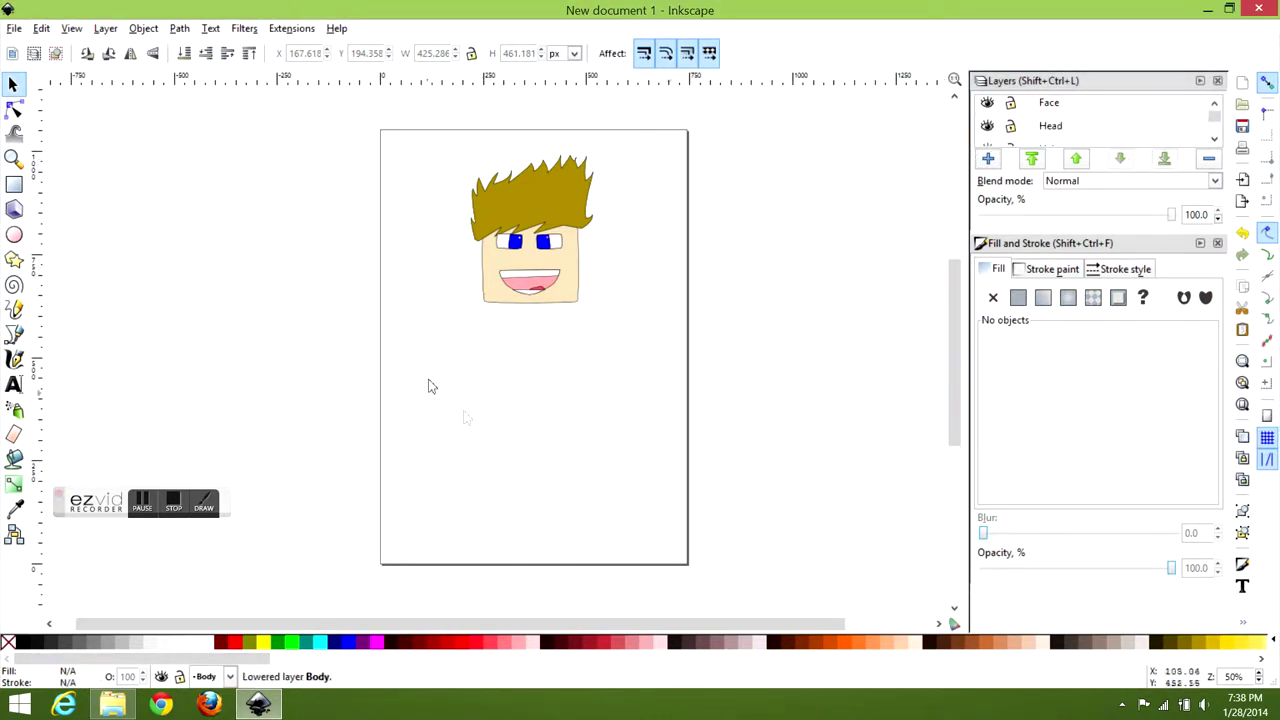
- Paste the yellow body shape into the Body layer and position it below the head with its upper edge behind the chin
key(ctrl+v)
drag(386, 294, 510, 352)
key(n)
drag(452, 308, 714, 531)
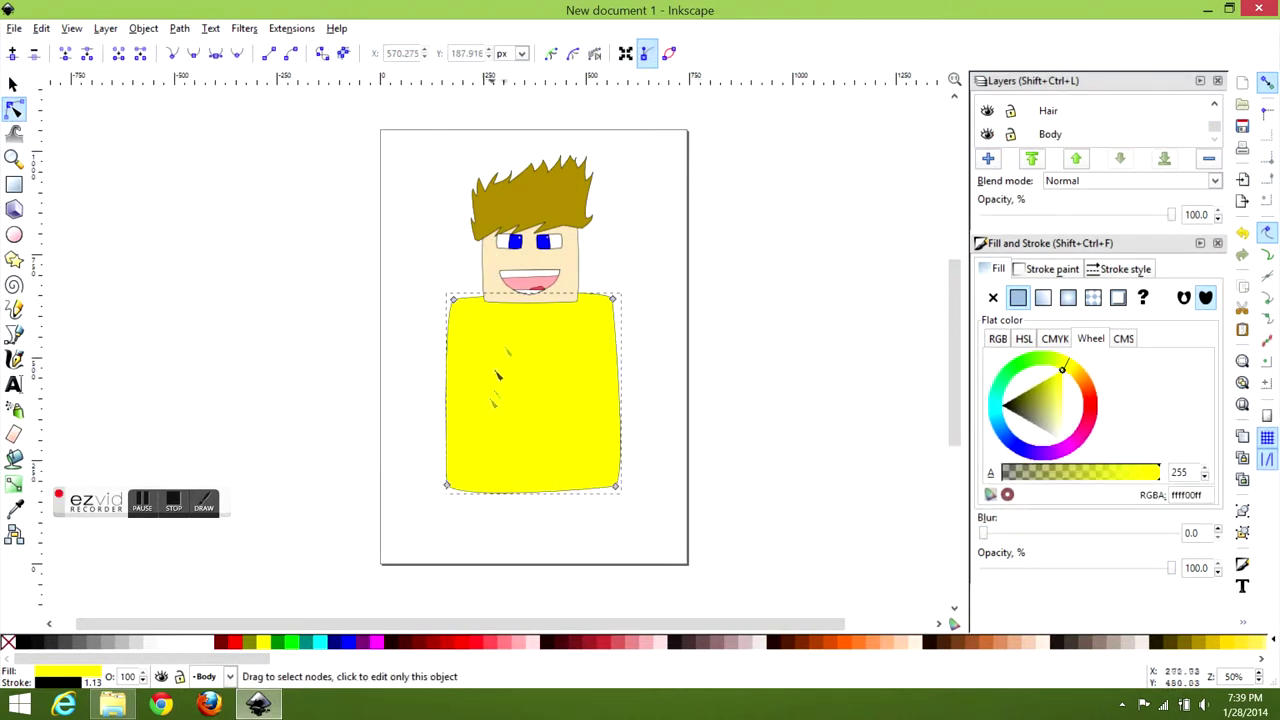
- Select all parts of the character across the layers and scale them down together
click(12, 85)
key(ctrl+a)
key(less)
key(less)
key(less)
key(less)
key(less)
key(less)
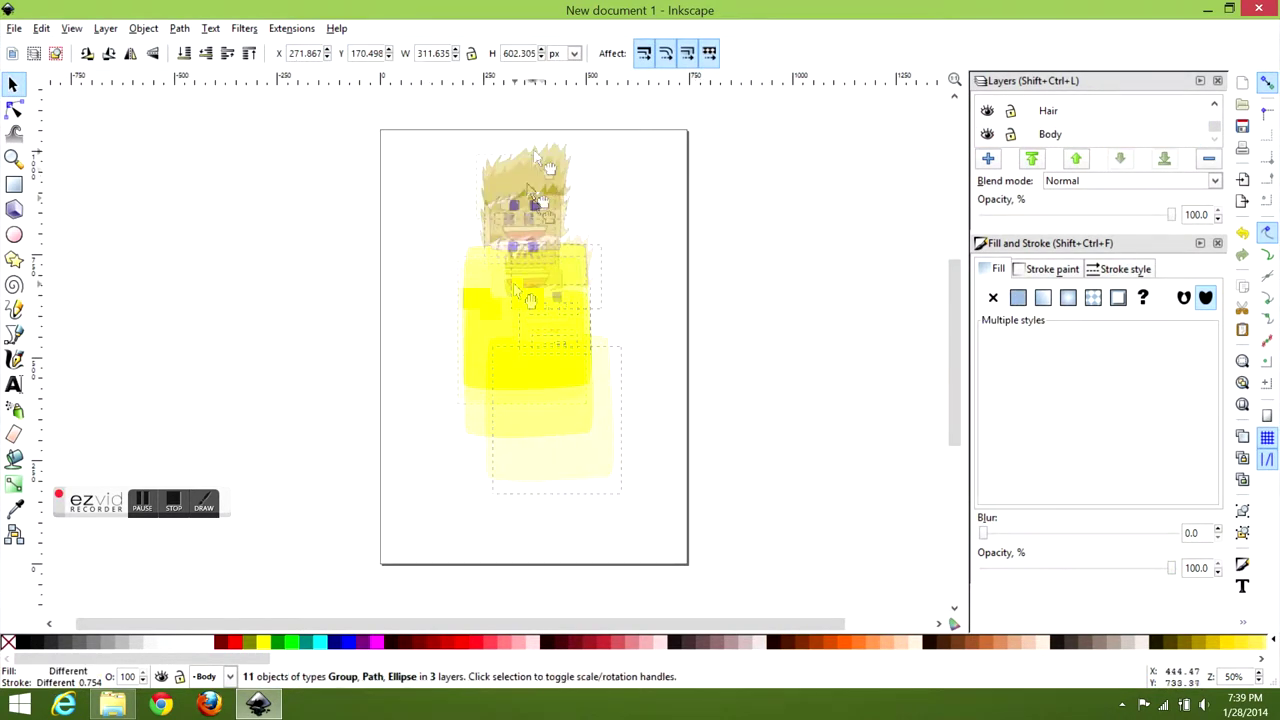
- Shape a short sleeve on the left side of the yellow body by adding nodes and pulling them outward
click(449, 300)
click(472, 300)
key(3)
key(n)
drag(443, 234, 285, 280)
drag(395, 382, 371, 364)
- Add nodes on the right side of the body and shape them into a matching short sleeve
drag(781, 176, 815, 176)
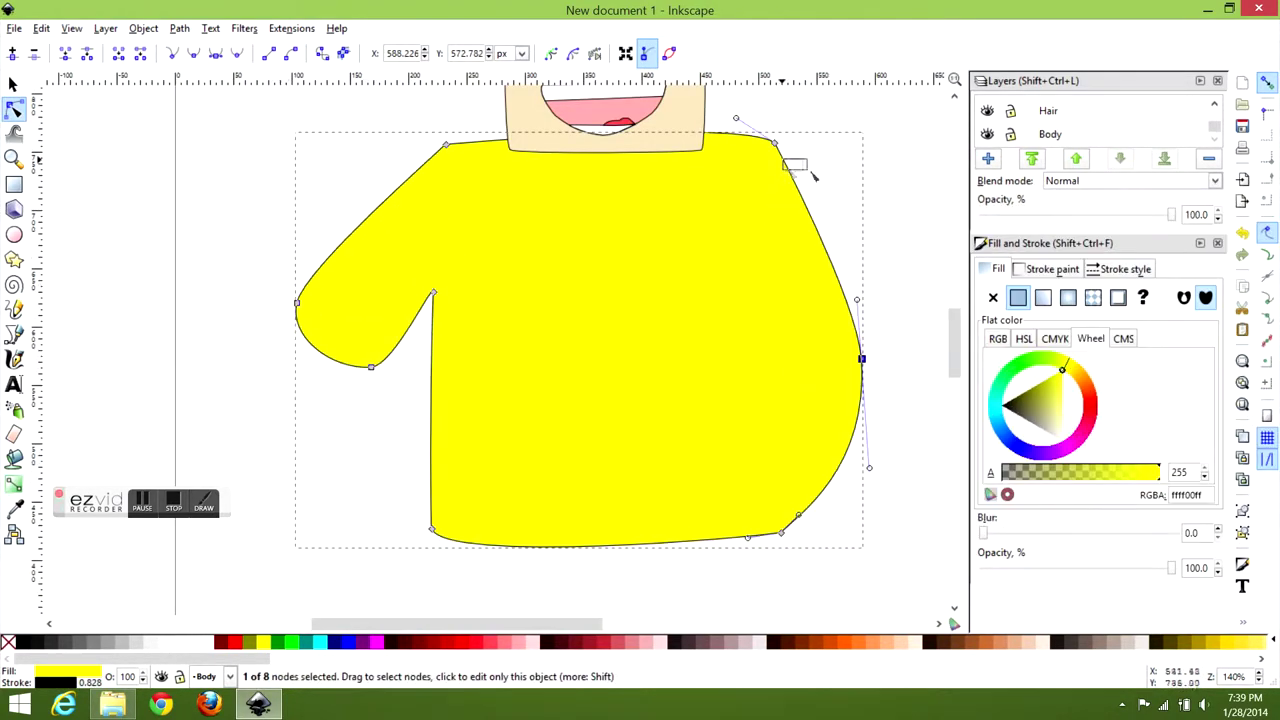
double_click(803, 194)
drag(803, 194, 778, 290)
scroll(610, 250, down, 2)
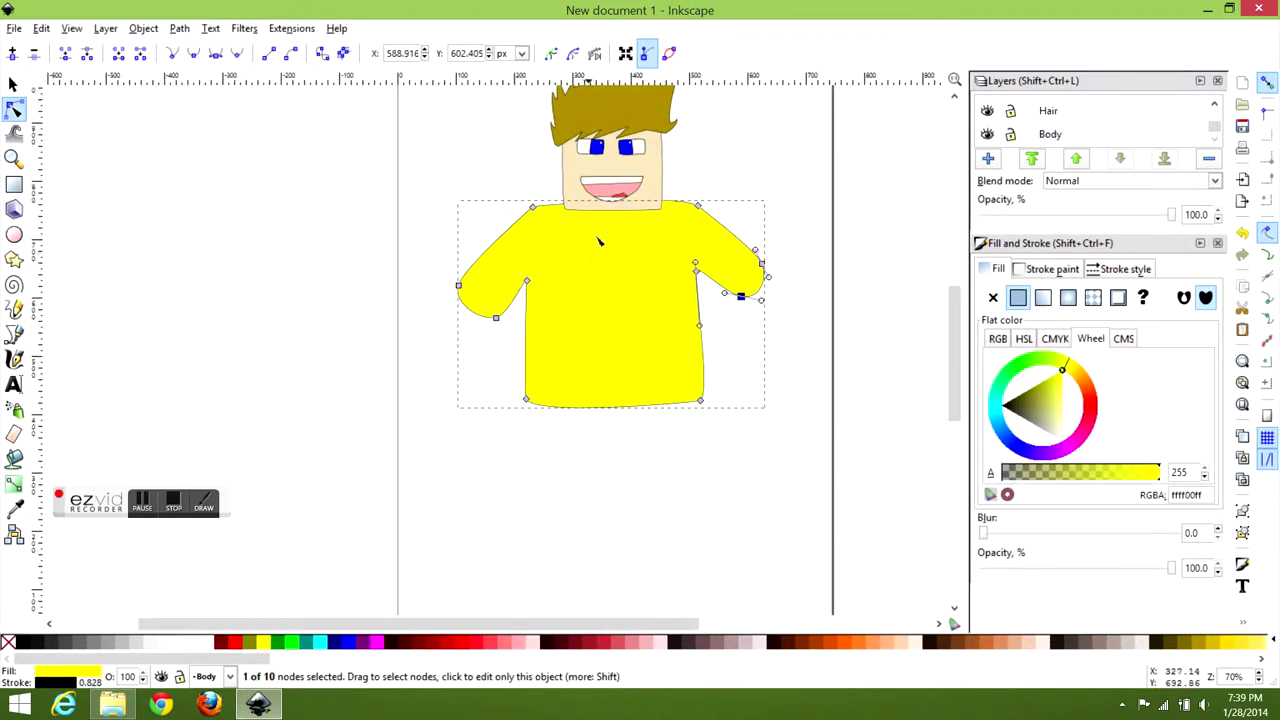
- Lengthen the shirt by moving its hem nodes down and pull the armpit nodes inward
key(s)
drag(610, 412, 628, 452)
key(n)
drag(698, 272, 688, 275)
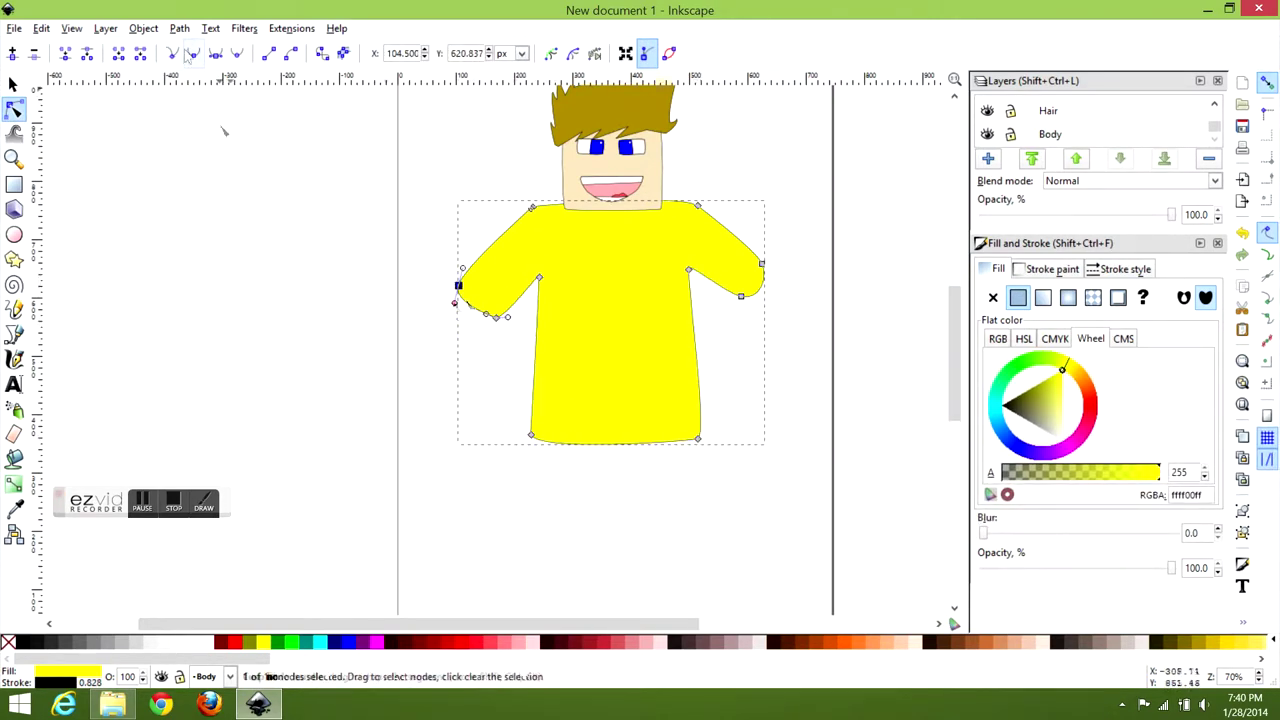
- Lengthen both sleeves downward and add nodes to round the shoulders
mouse_move(512, 369)
mouse_down()
mouse_move(495, 345)
mouse_move(508, 372)
mouse_up()
drag(531, 208, 497, 232)
drag(762, 265, 770, 340)
drag(712, 211, 725, 224)
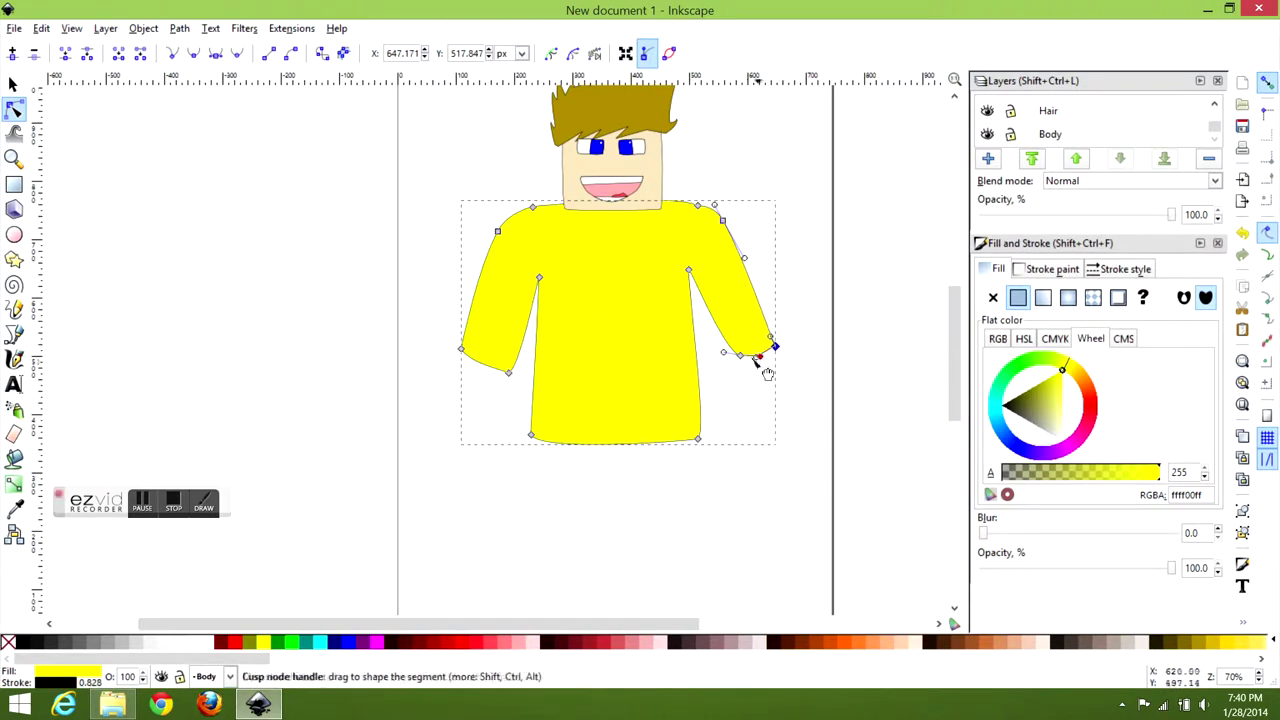
- Fill the shirt with a vertical linear gradient from bright red at the shoulders to dark red at the hem
click(1043, 297)
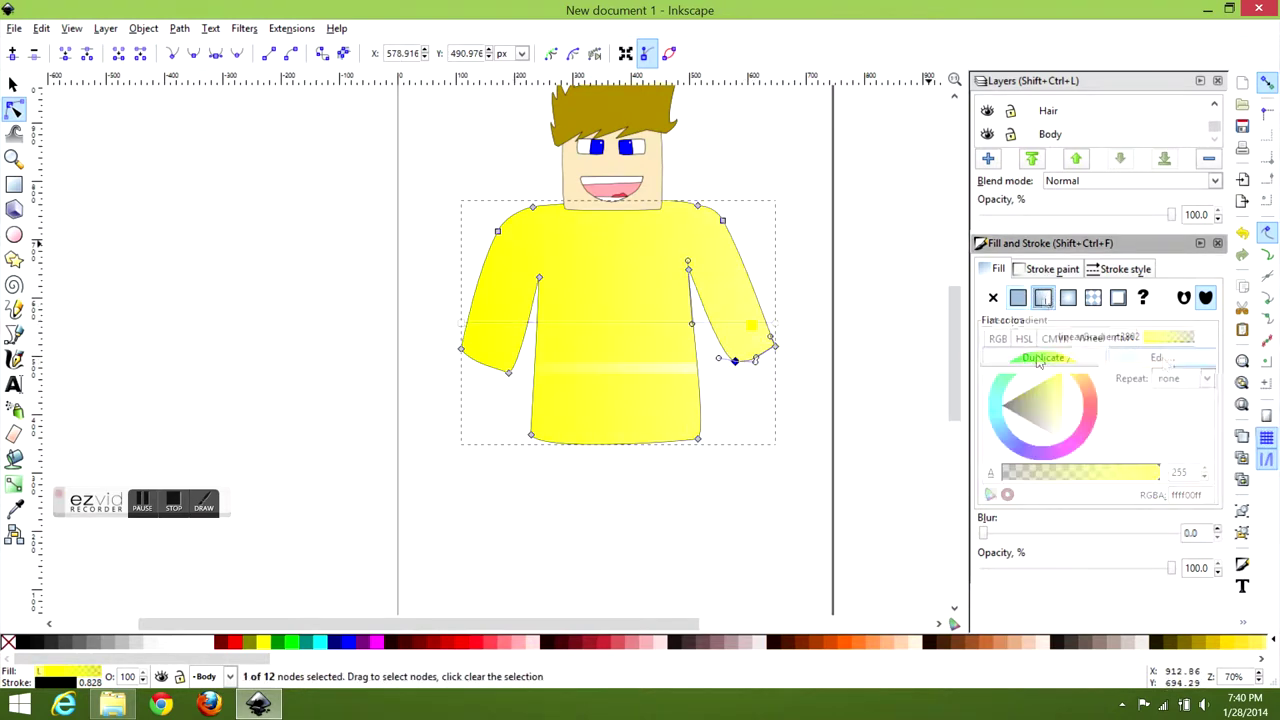
click(1161, 357)
drag(617, 434, 615, 170)
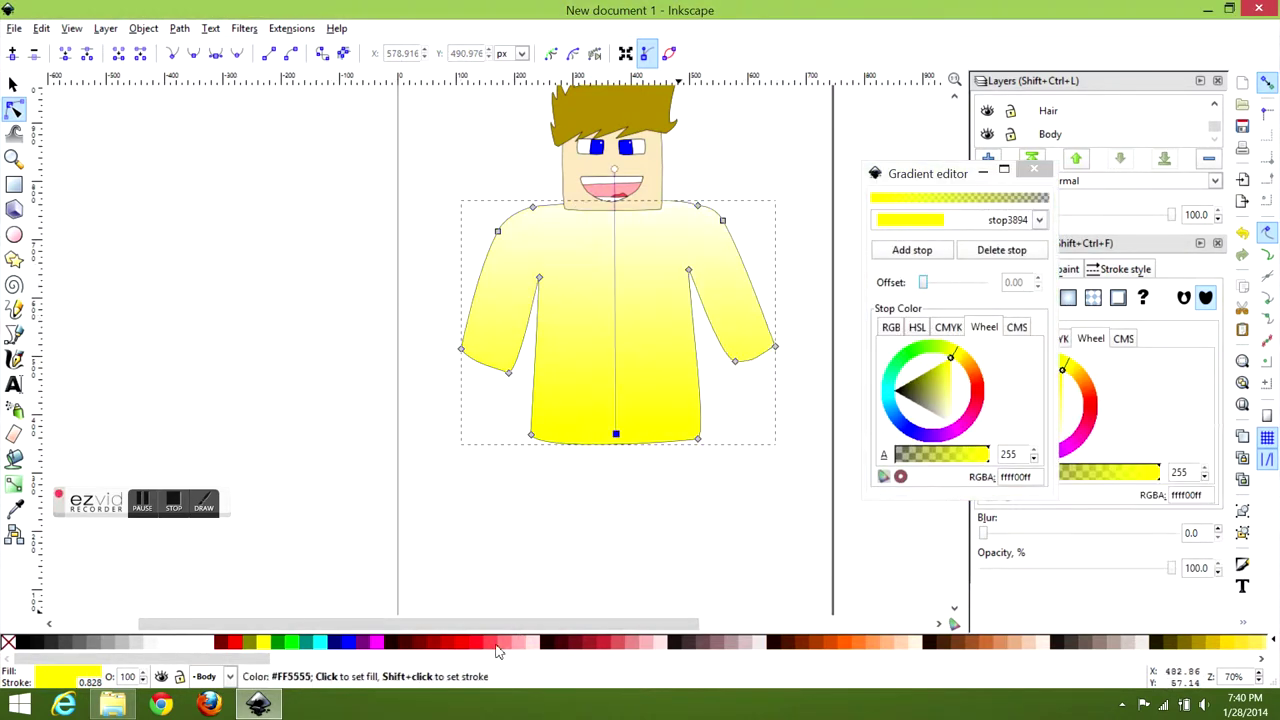
click(228, 641)
click(615, 170)
click(228, 641)
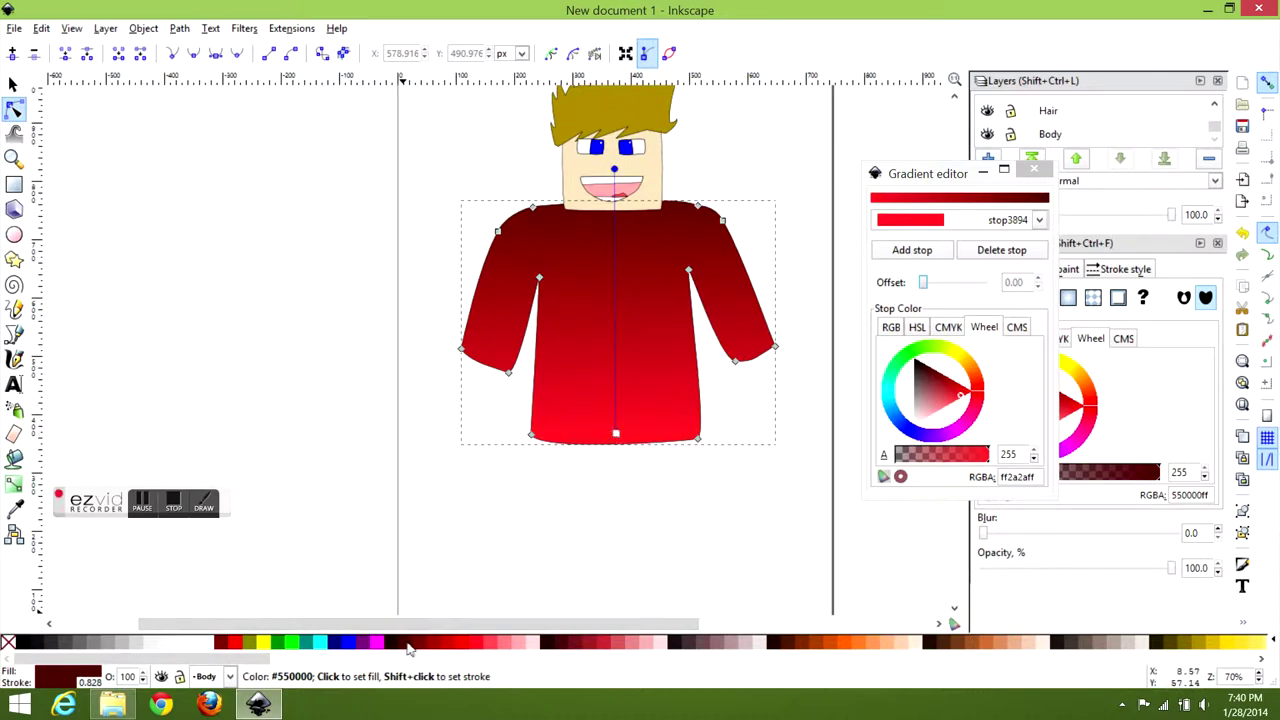
click(548, 641)
drag(615, 111, 619, 449)
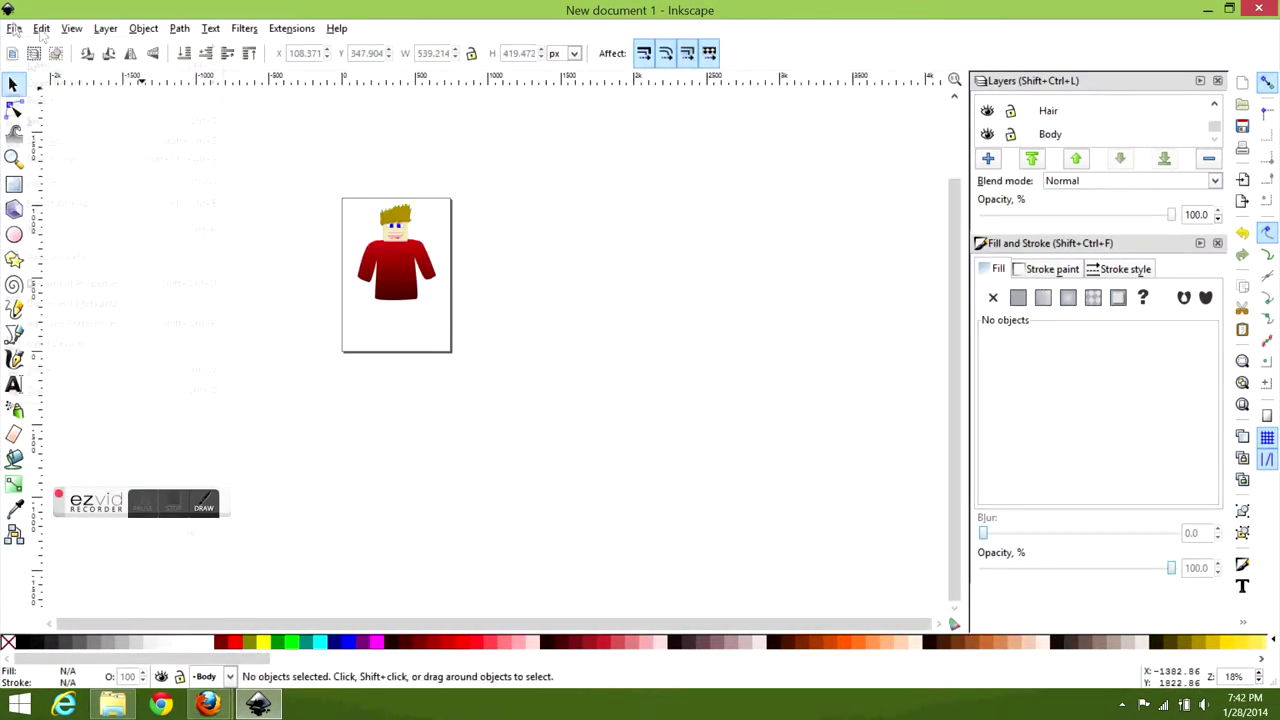
- Import the pixel-art reference character as an embedded image and place it to the right of the page
click(14, 28)
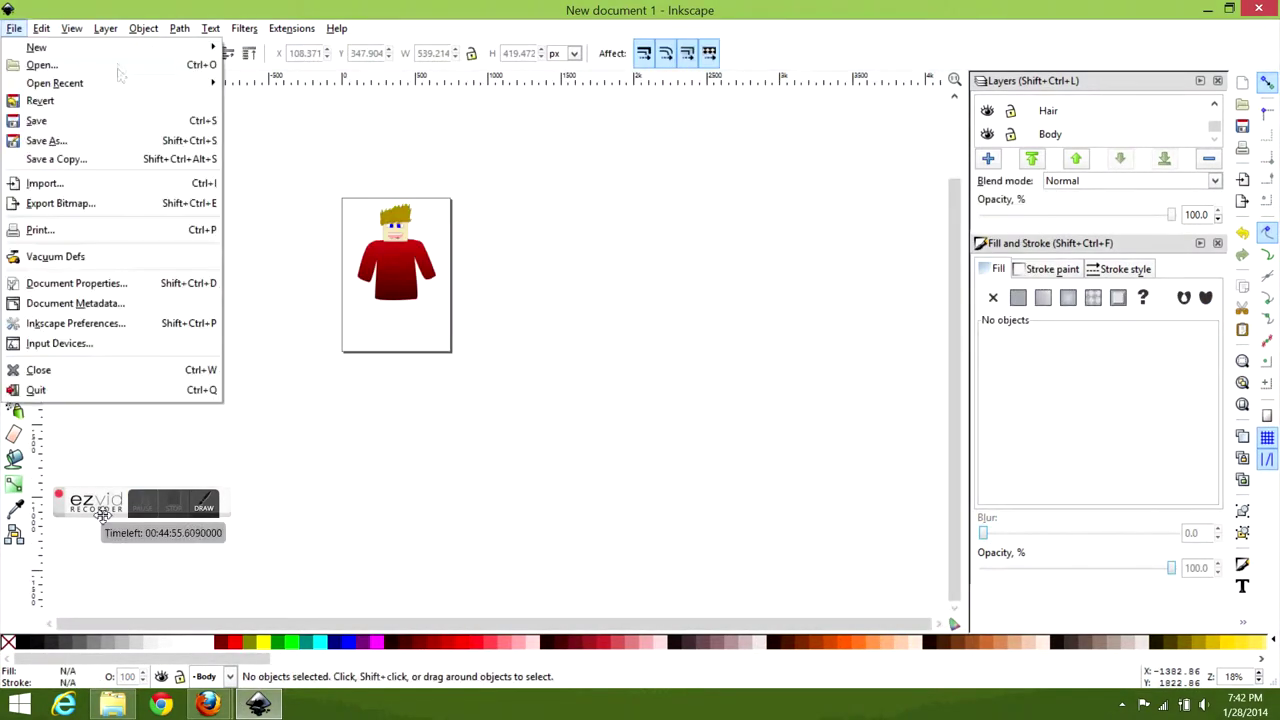
click(45, 183)
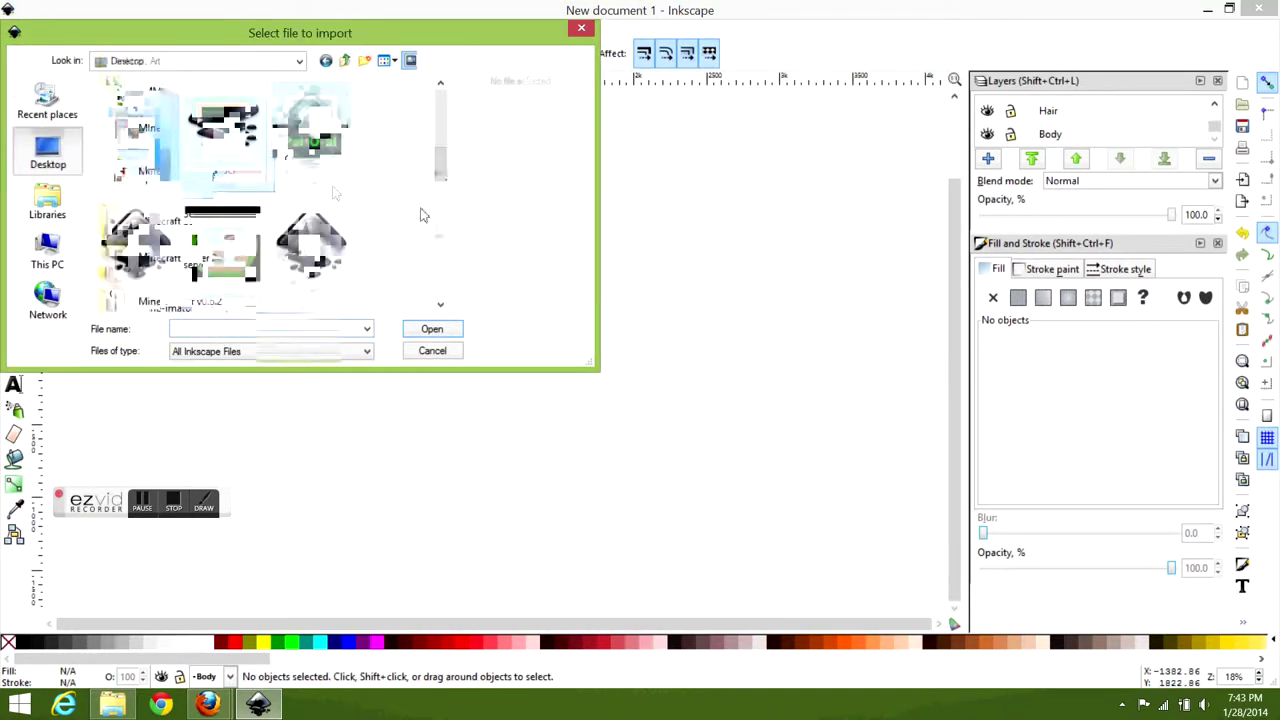
double_click(423, 214)
click(686, 429)
scroll(434, 366, up, 5)
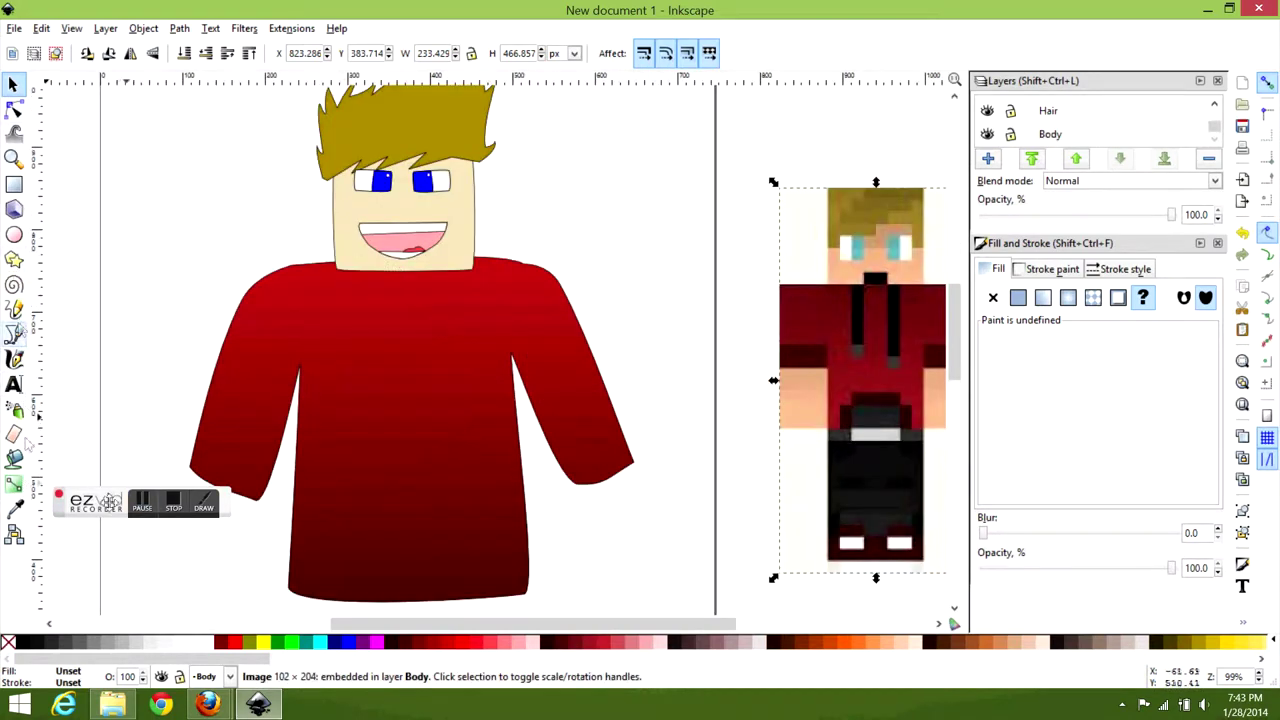
- Recolour the head with the skin tone f3ba8f sampled from the reference image
click(405, 215)
key(d)
click(845, 285)
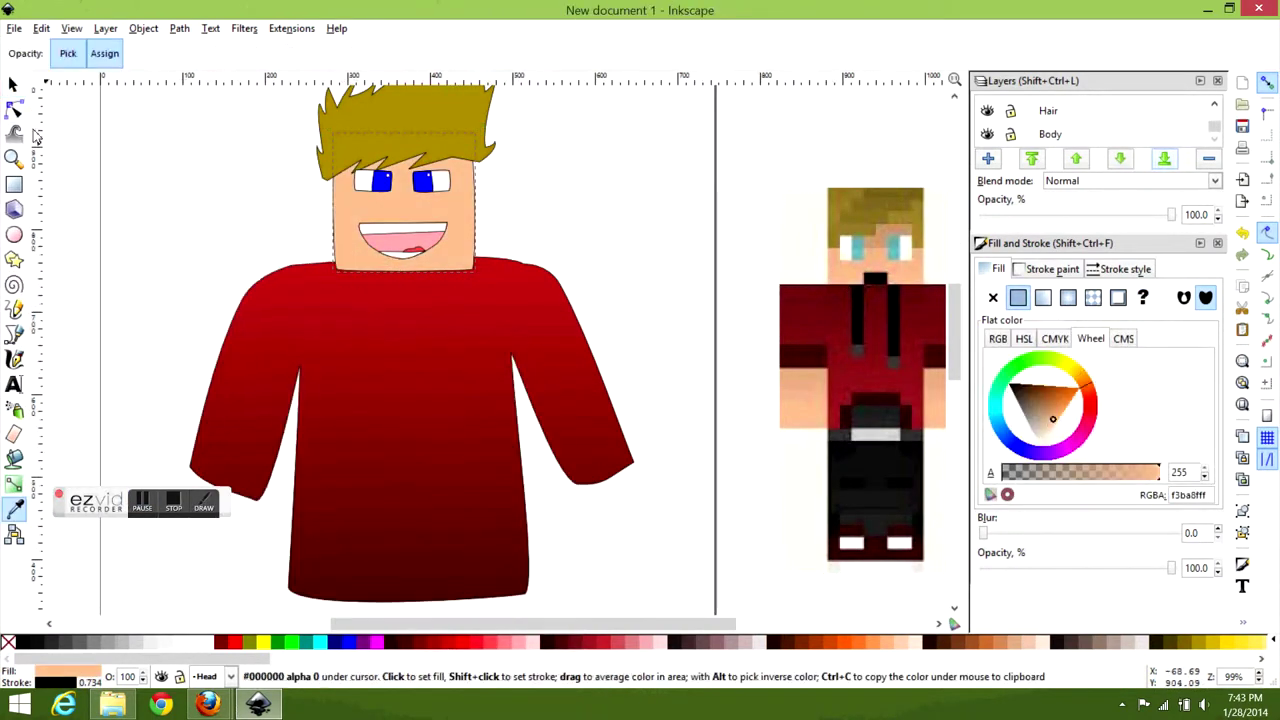
- Recolour the left iris with the teal 80b0a4 sampled from the reference image, and match the right iris to it
click(13, 84)
ctrl+click(395, 202)
key(d)
click(853, 246)
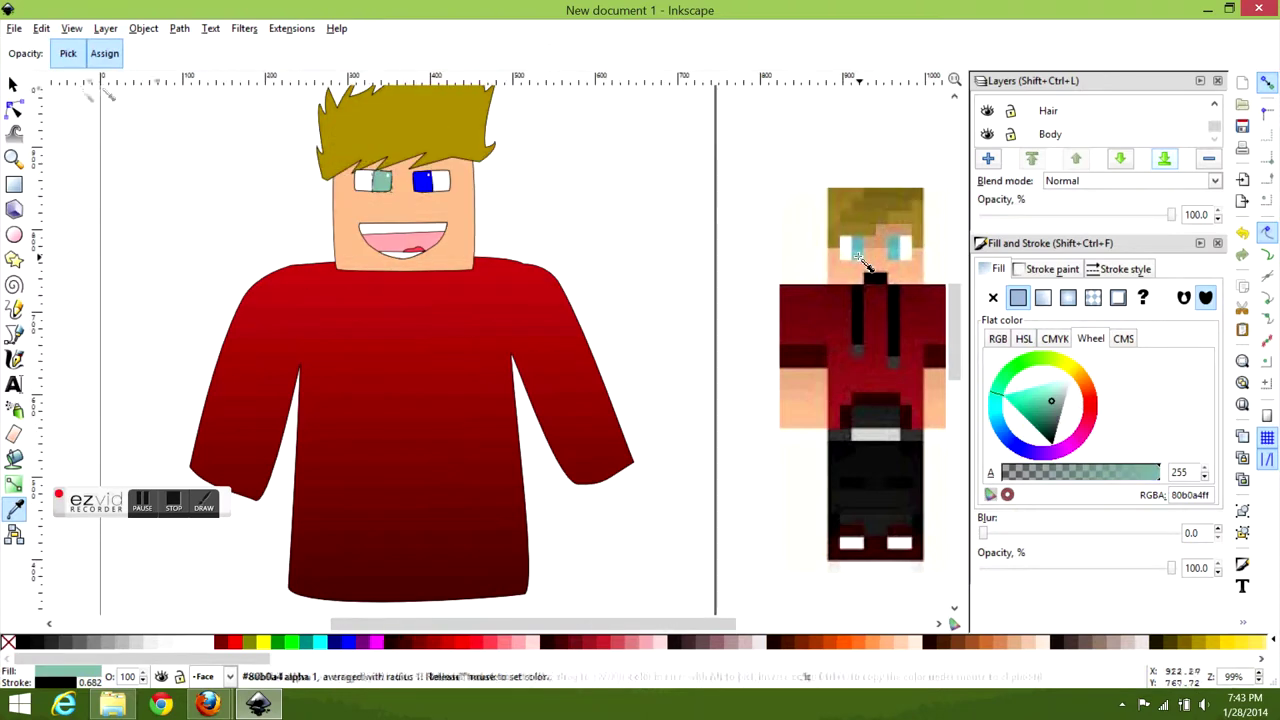
key(s)
scroll(424, 187, up, 3)
ctrl+shift+click(422, 181)
key(d)
click(383, 181)
scroll(467, 226, down, 4)
- Select the red shirt and reshape its sleeve ends by moving their nodes and curve handles
key(s)
click(442, 329)
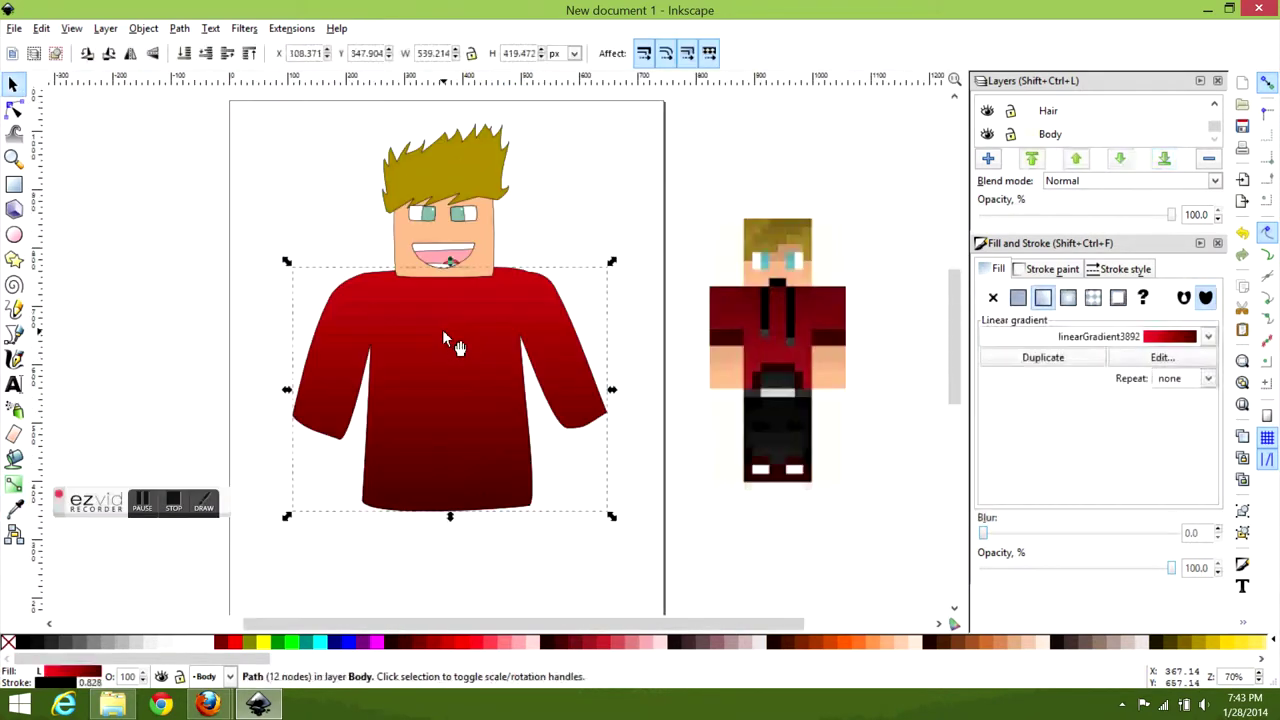
key(g)
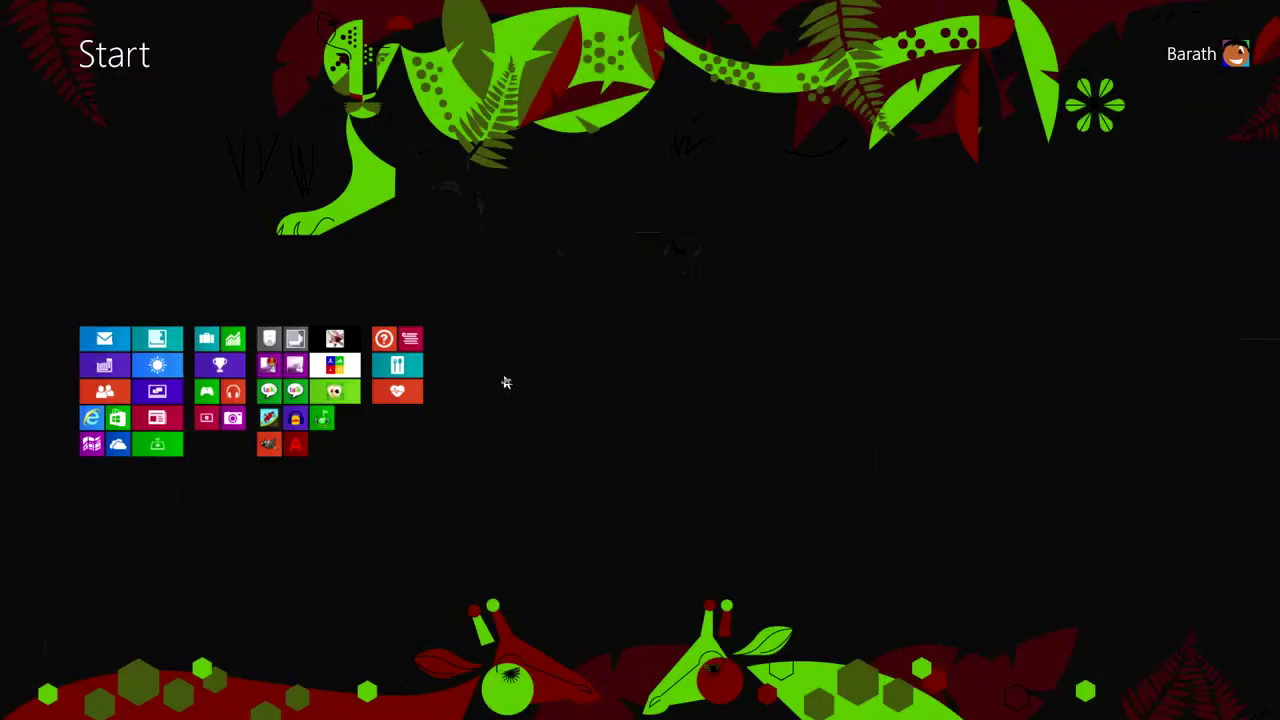
scroll(473, 397, down, 3)
scroll(471, 396, up, 3)
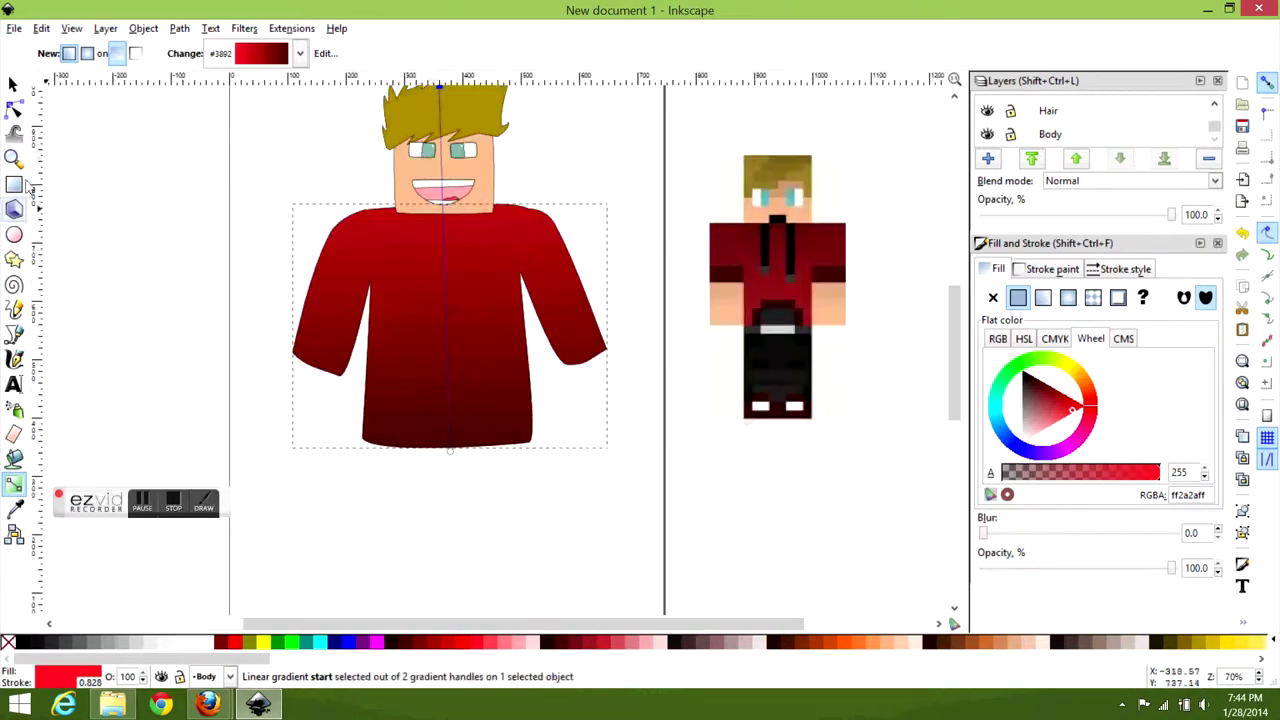
click(14, 108)
mouse_move(607, 350)
mouse_down()
mouse_move(594, 377)
mouse_move(602, 369)
mouse_up()
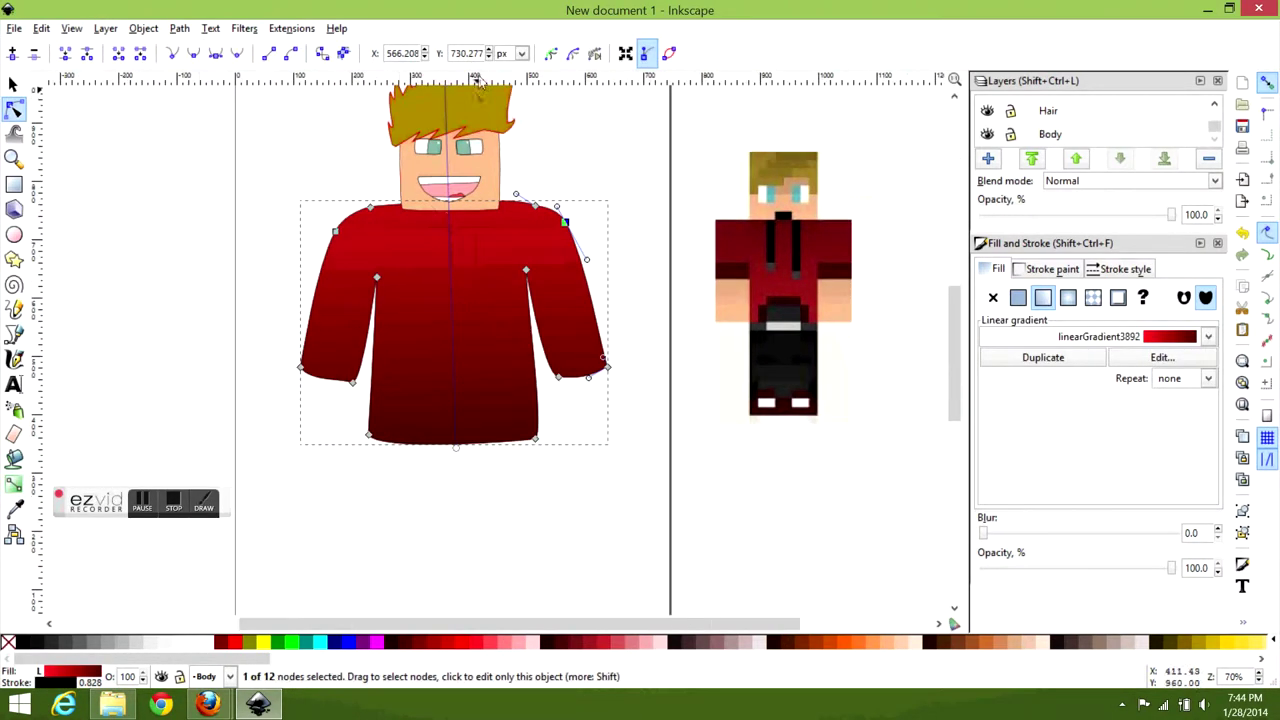
- Draw a narrow vertical drawstring in the Hair layer, running from the neck down the left chest, and fill it black
scroll(463, 265, up, 2)
scroll(455, 241, up, 1)
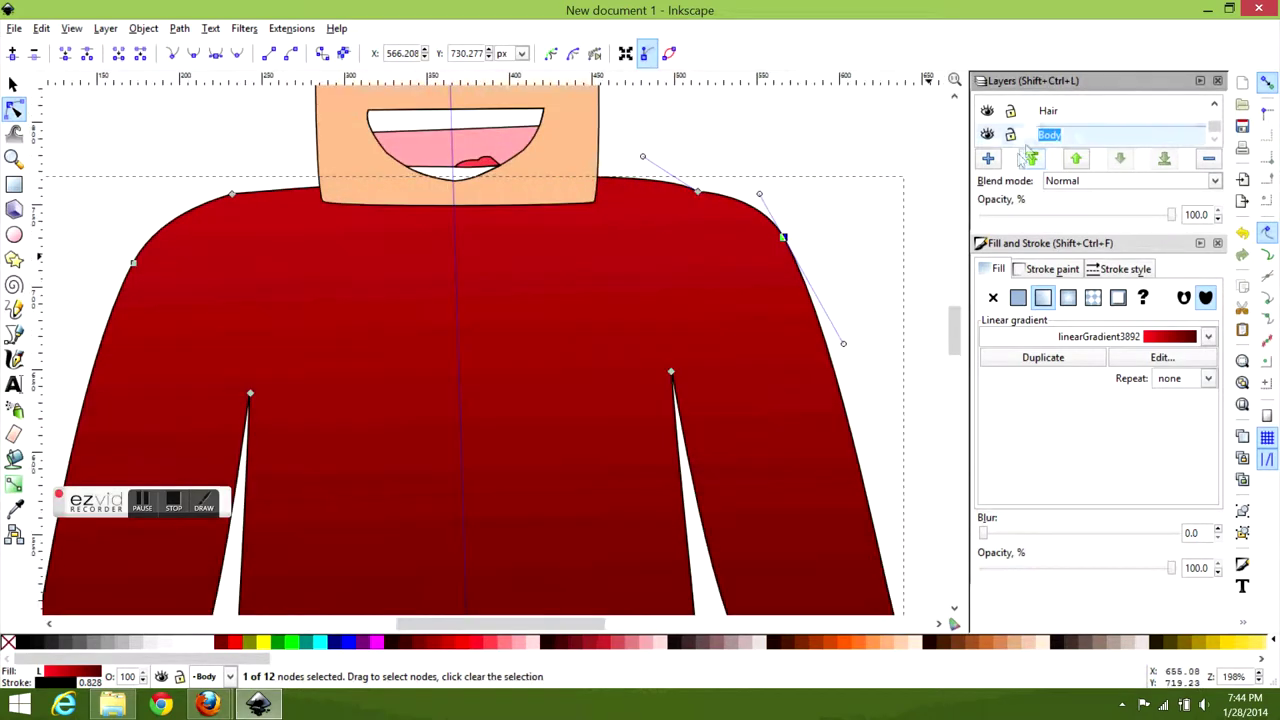
click(1048, 110)
key(b)
click(376, 195)
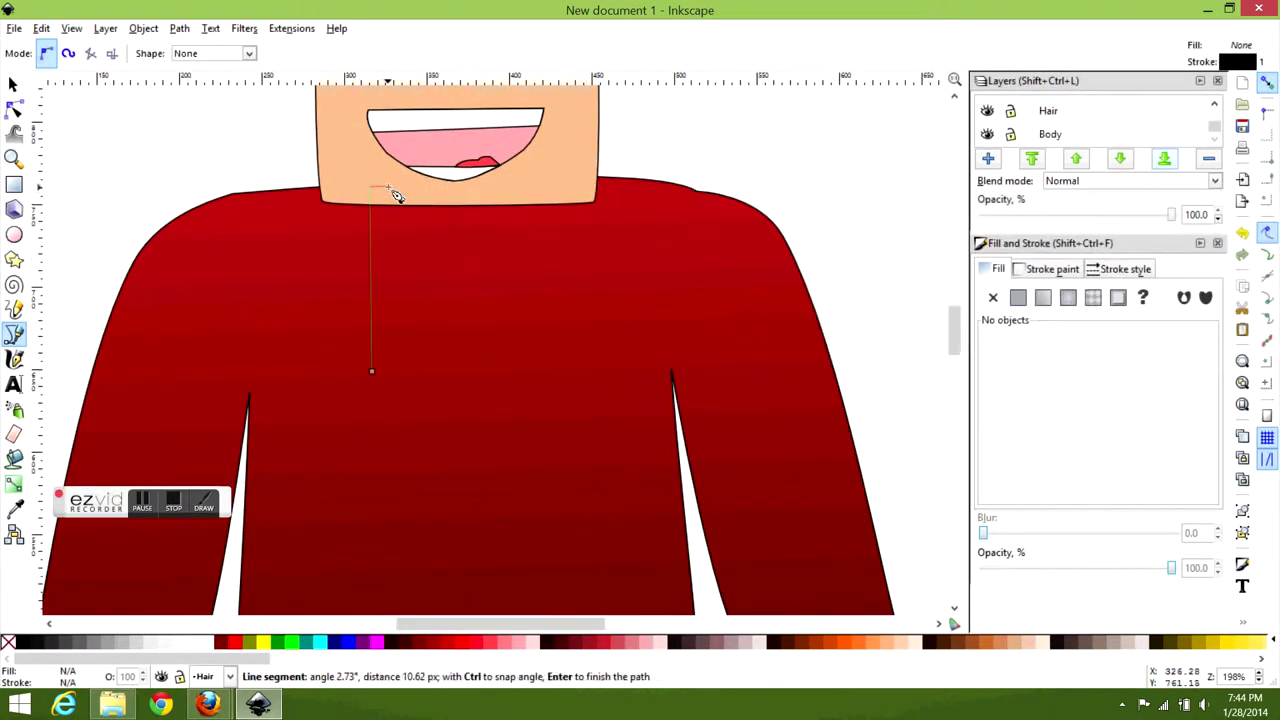
double_click(390, 394)
key(n)
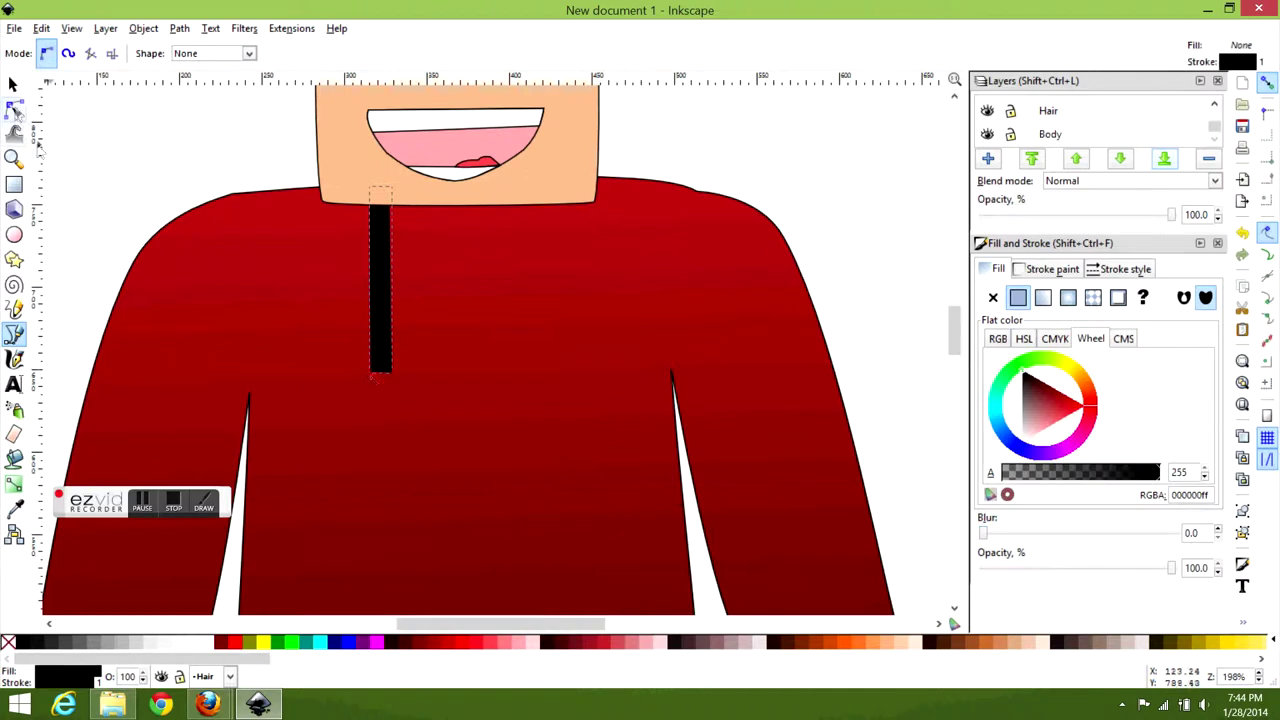
- Draw a small four-sided tip at the drawstring's lower end and fill it with grey 666666
key(s)
scroll(391, 312, down, 1)
scroll(393, 370, up, 2)
key(b)
scroll(384, 360, up, 3)
click(373, 357)
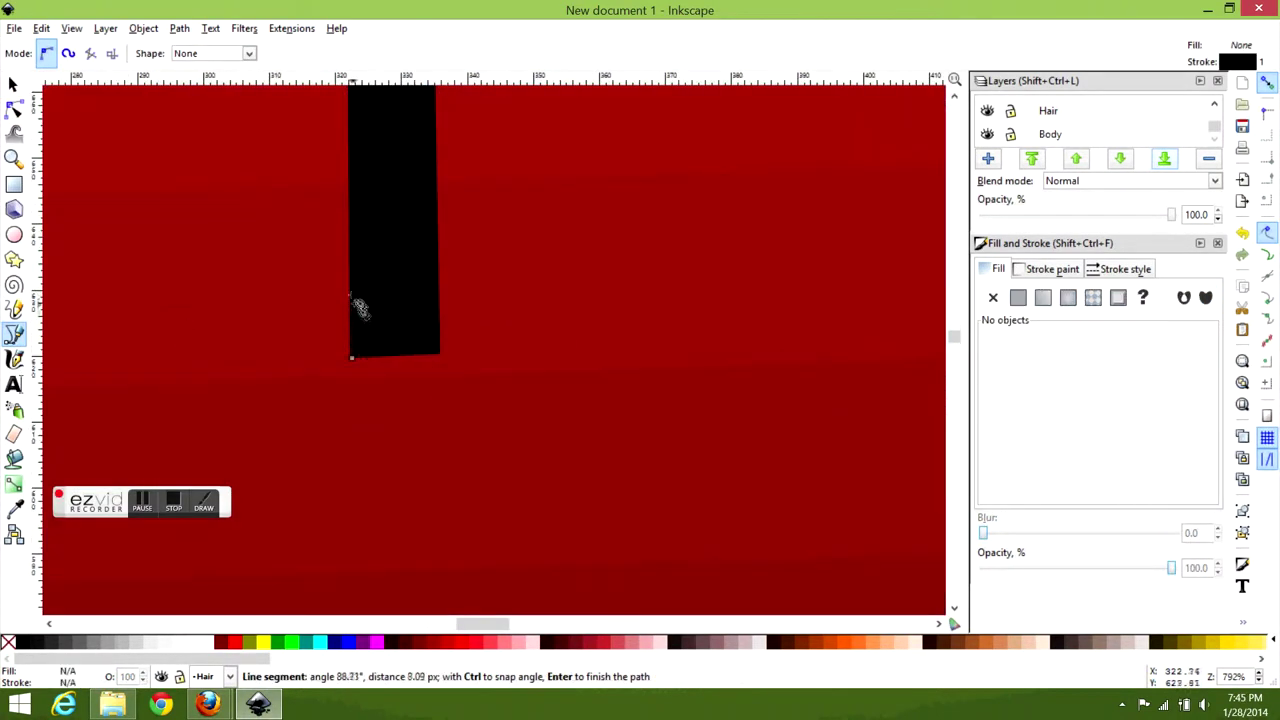
double_click(441, 350)
scroll(406, 360, down, 6)
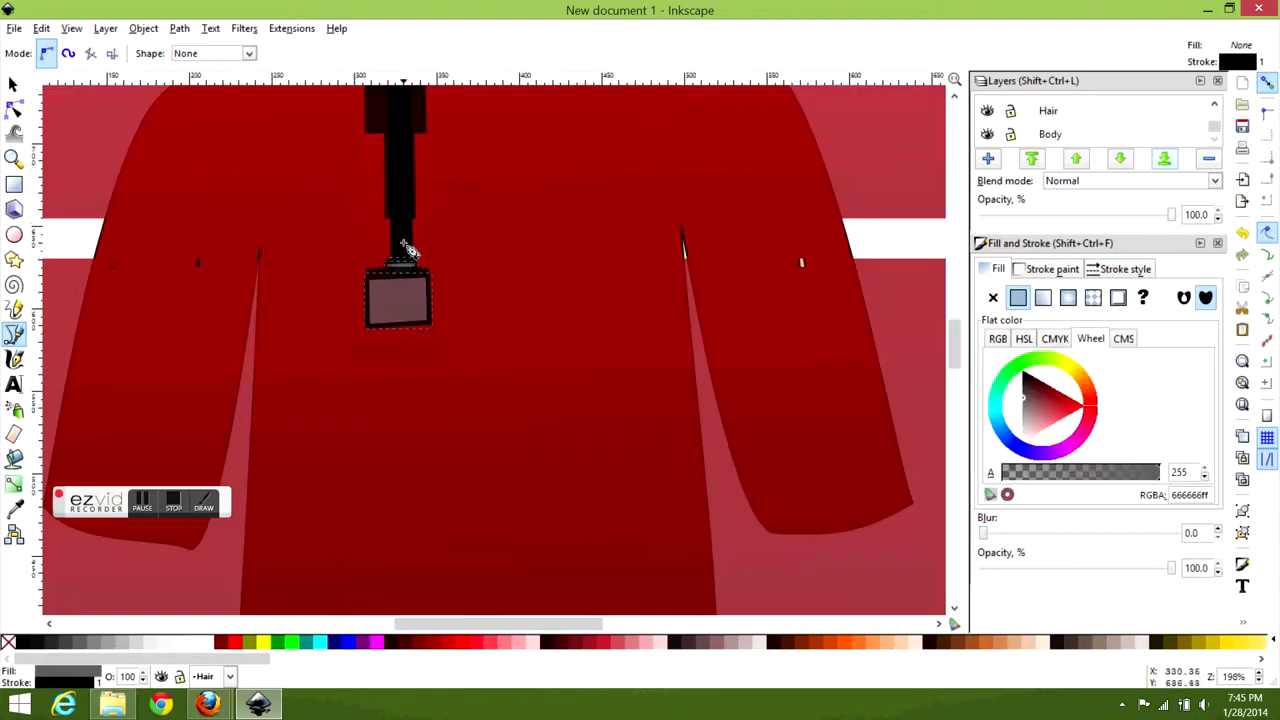
- Duplicate the drawstring with its grey tip and move the copy to the right side of the chest
key(s)
shift+click(405, 320)
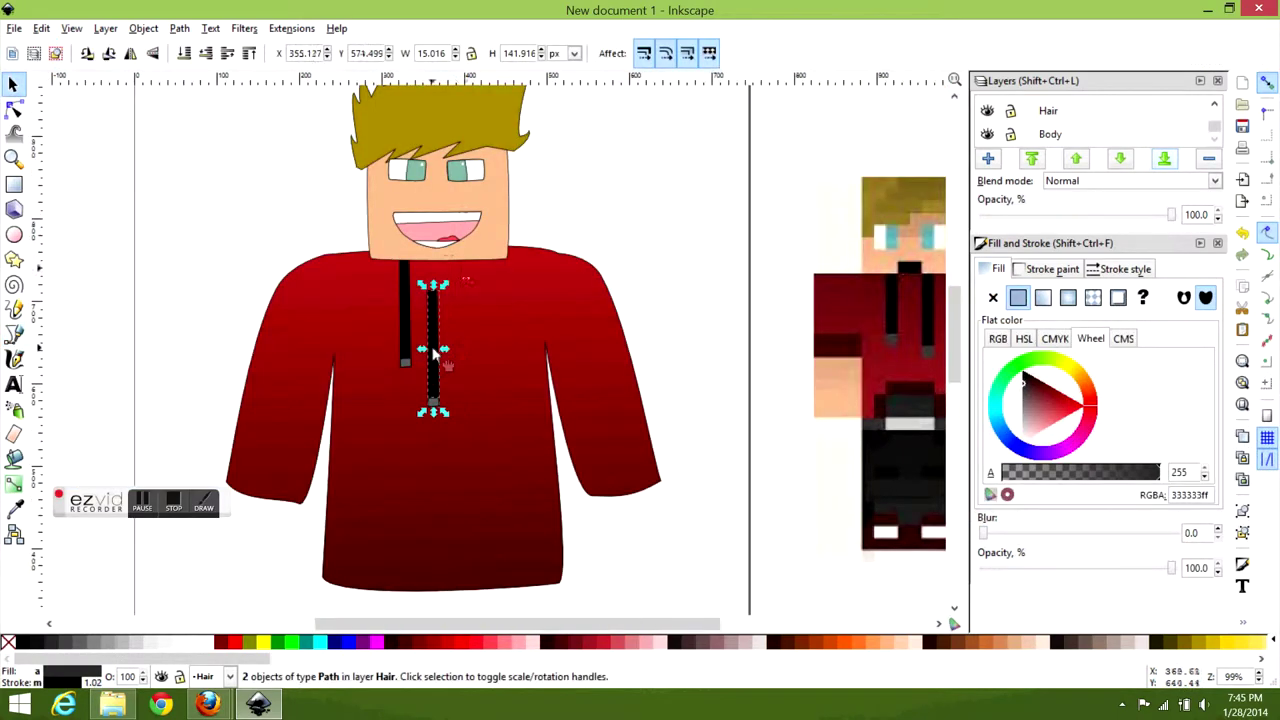
key(ctrl+d)
drag(405, 320, 462, 283)
- Lengthen the left drawstring with its tip at the lower end, and fit the grey tip to the shorter right drawstring
click(408, 345)
drag(414, 372, 414, 410)
click(457, 314)
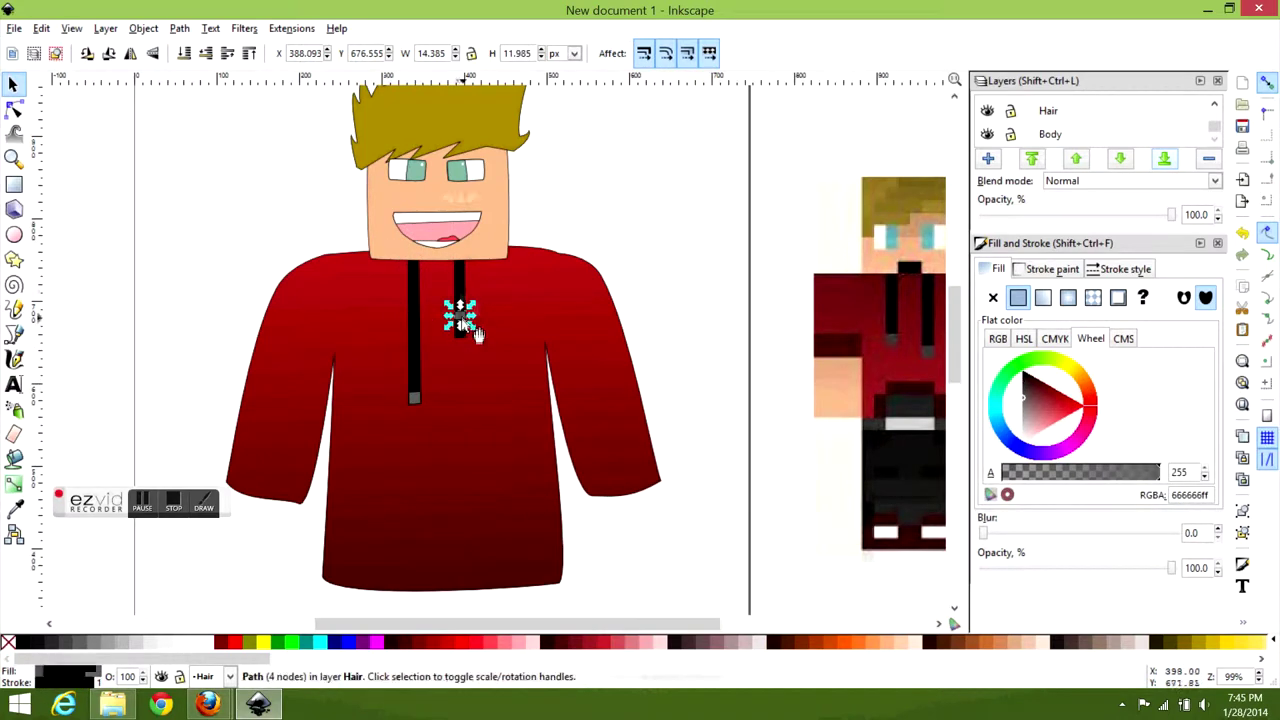
shift+click(466, 320)
click(642, 192)
- Adjust the red shirt's lower-left hem corner by moving its node
key(n)
click(322, 580)
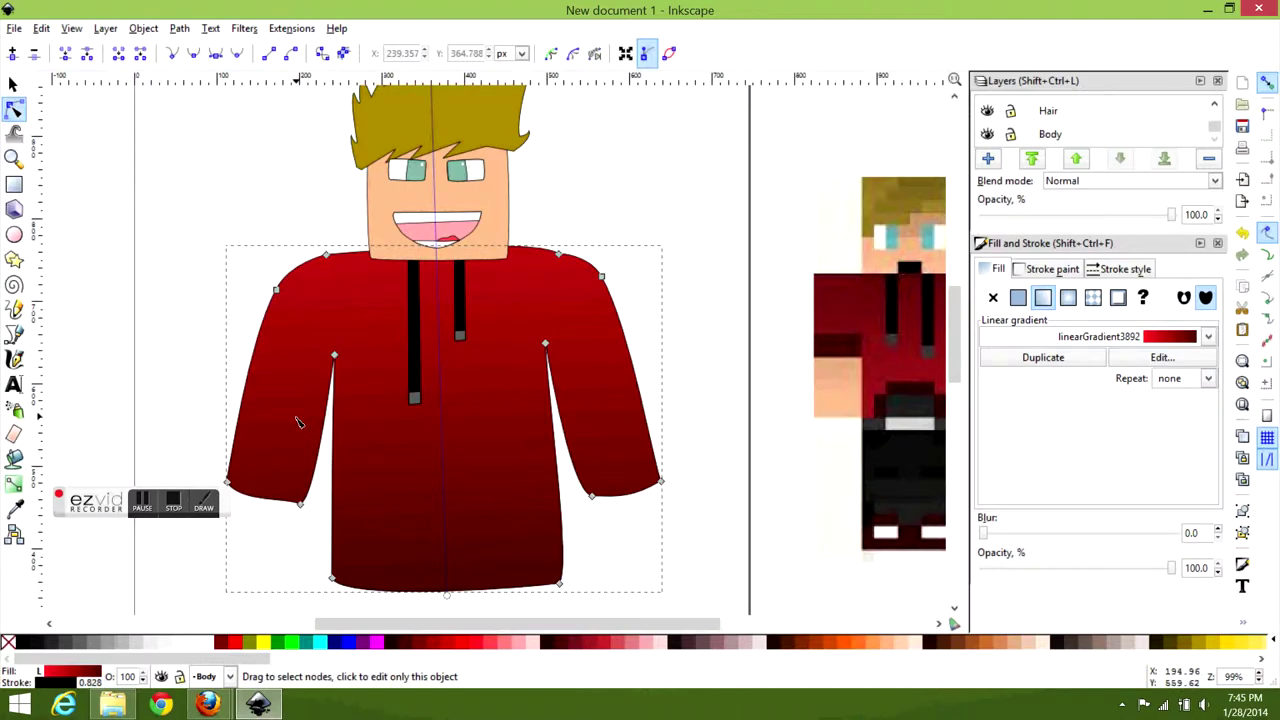
- Draw an arch-shaped outline about 167 px wide and 90 px high at the middle of the shirt's hem
scroll(297, 422, up, 2)
scroll(487, 397, up, 1)
key(b)
click(435, 358)
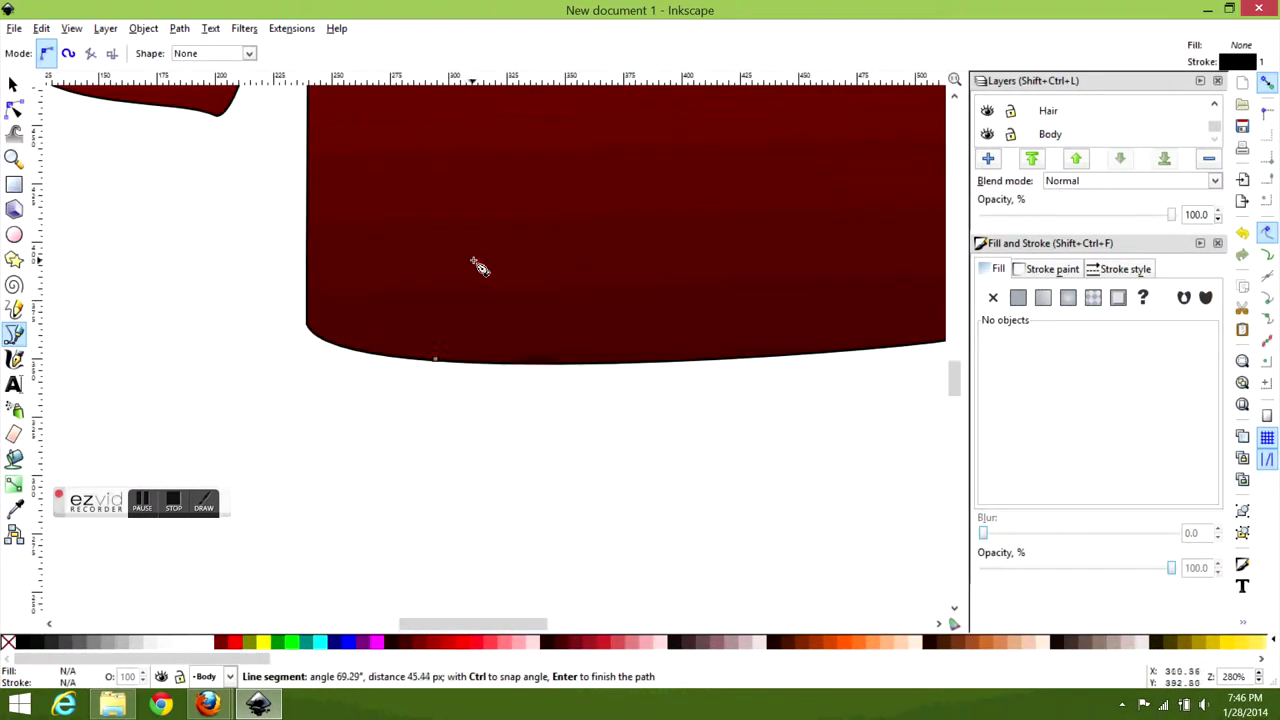
click(461, 215)
key(Return)
scroll(420, 230, down, 1)
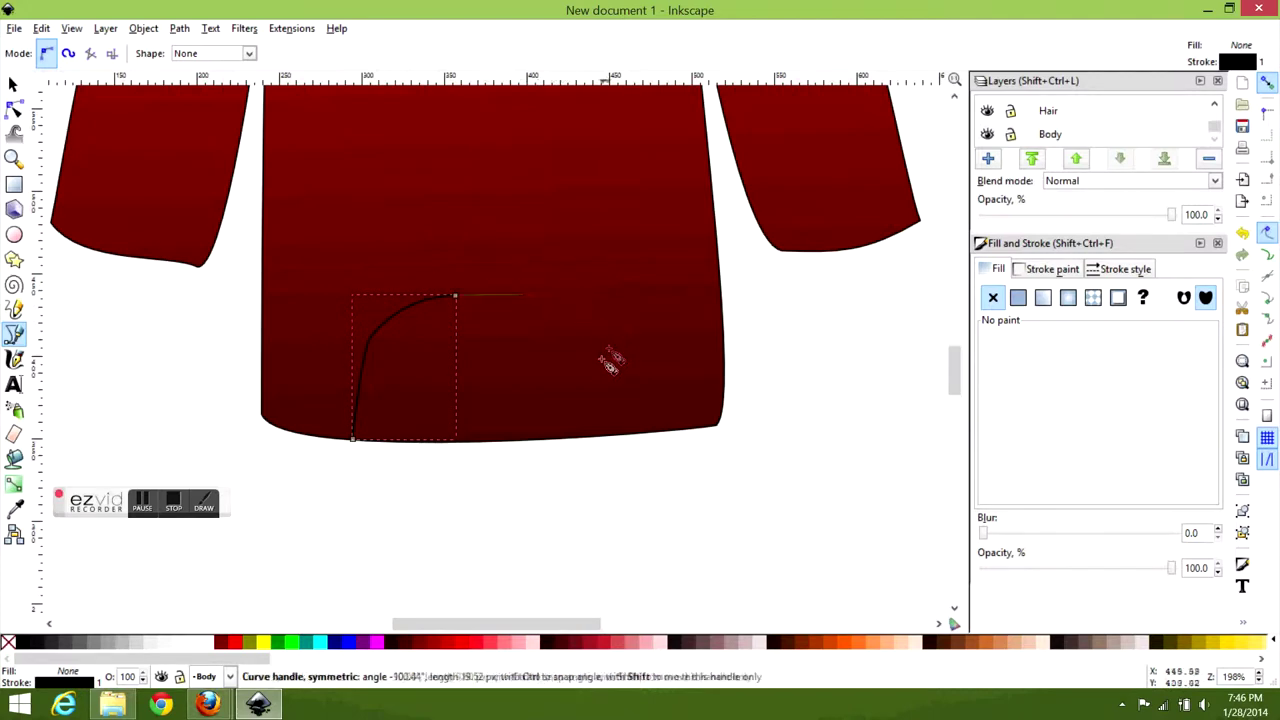
click(608, 327)
drag(606, 440, 606, 449)
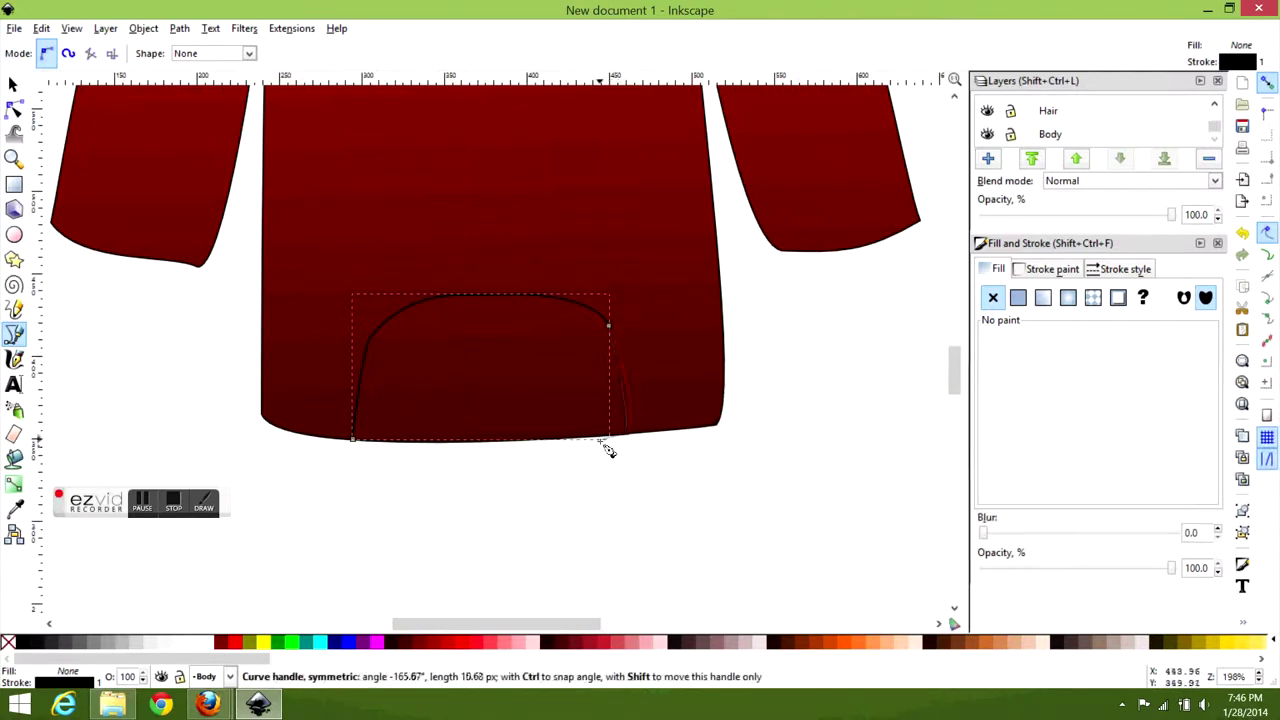
key(Return)
- Close the arch along the curve of the hem and fill it with dark navy
scroll(615, 445, up, 4)
scroll(595, 449, down, 3)
drag(353, 413, 149, 409)
scroll(557, 243, down, 5)
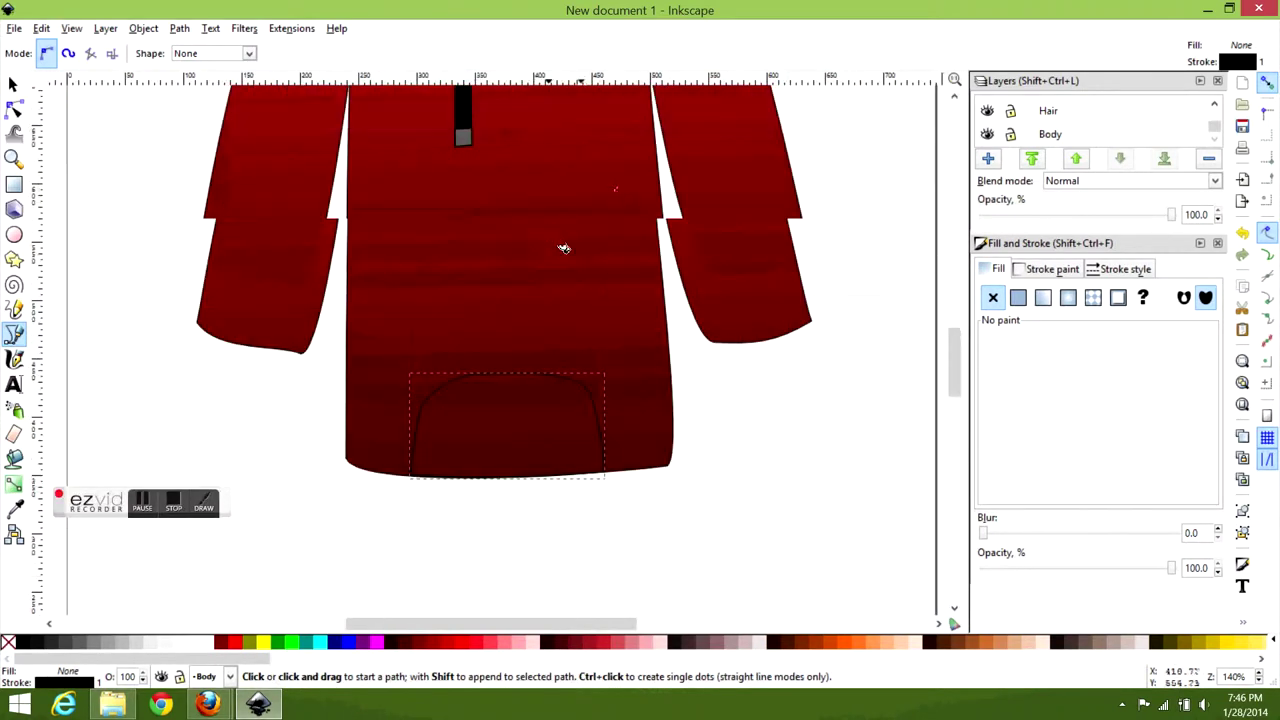
scroll(508, 430, up, 7)
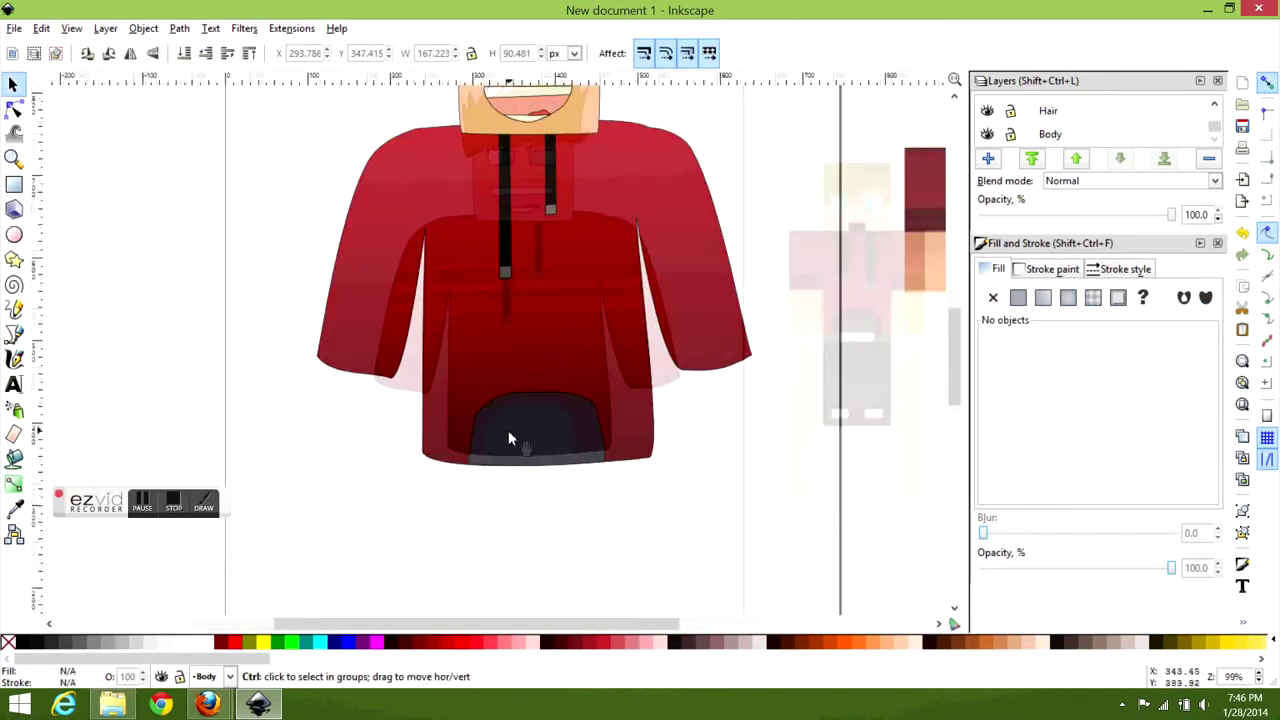
- Draw a larger arch around the navy arch, down to the shirt's hem, and trace back up the navy arch's left side
scroll(421, 474, down, 4)
click(421, 474)
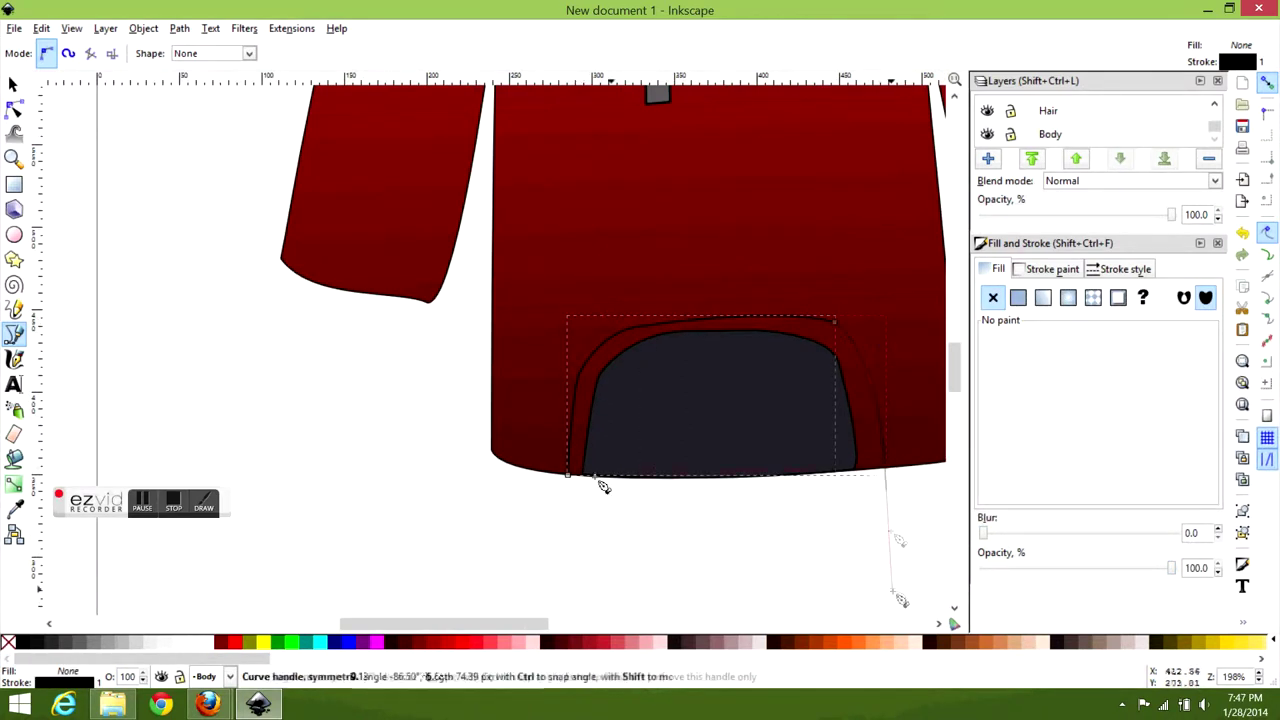
scroll(571, 486, up, 2)
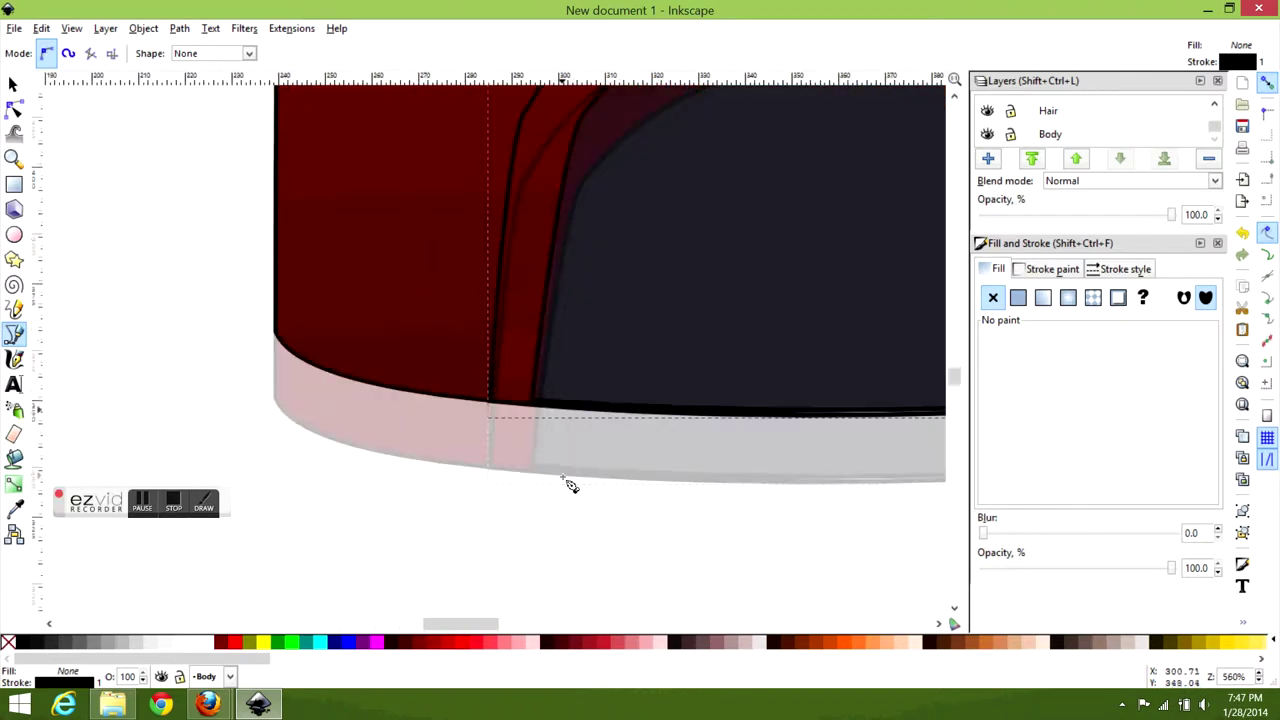
scroll(560, 490, down, 1)
scroll(551, 514, up, 5)
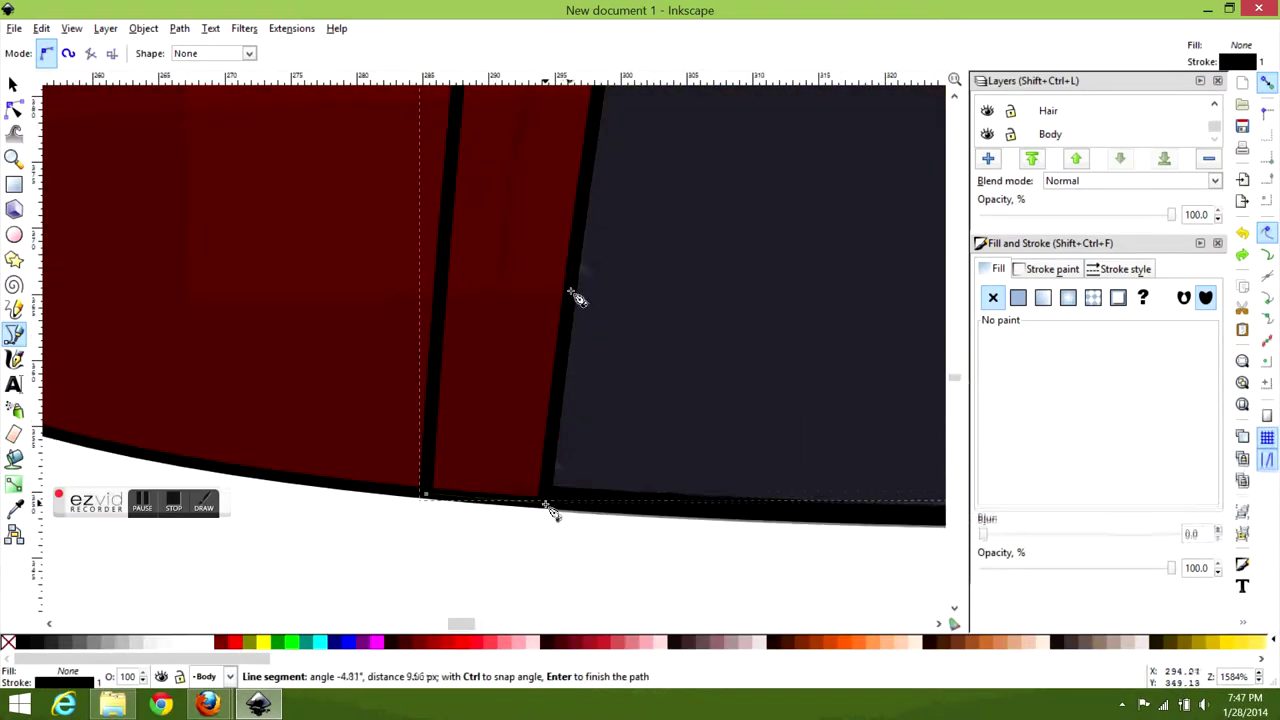
scroll(551, 257, down, 4)
scroll(517, 277, up, 2)
drag(503, 283, 876, 106)
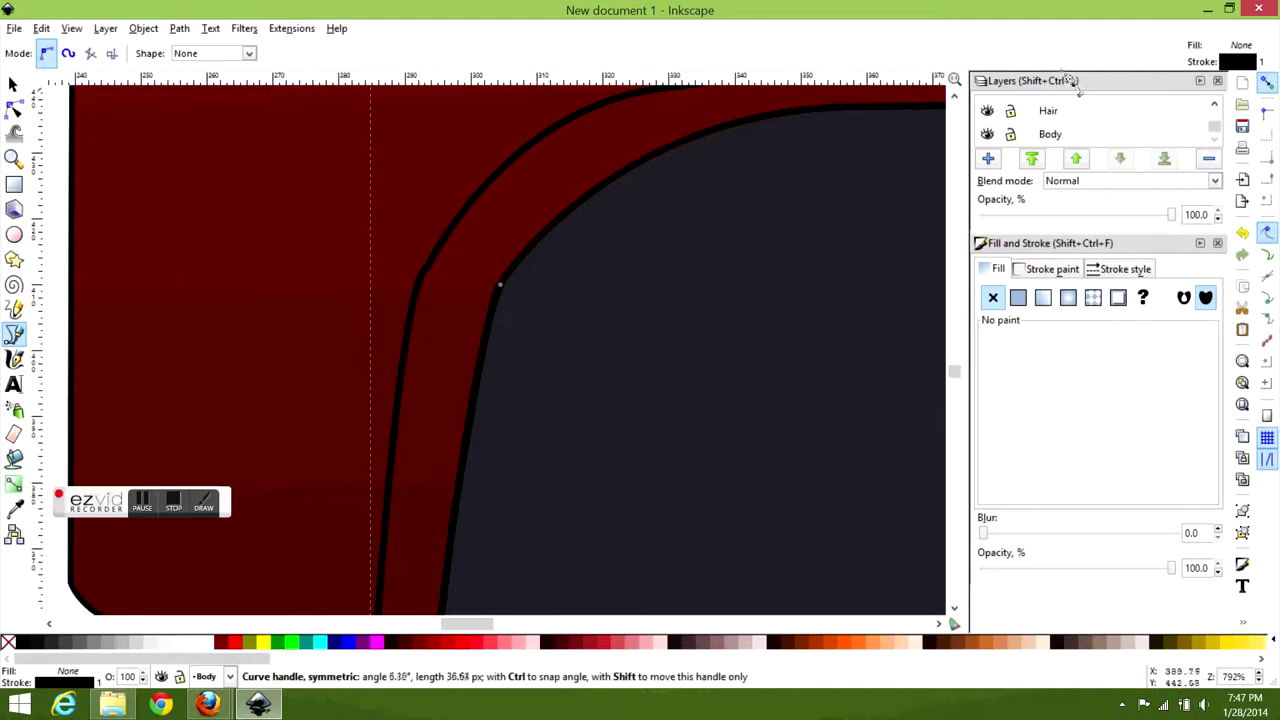
- Complete the band's inner edge along the navy arch's top and right side, down to the hem
scroll(702, 178, down, 4)
scroll(371, 223, up, 3)
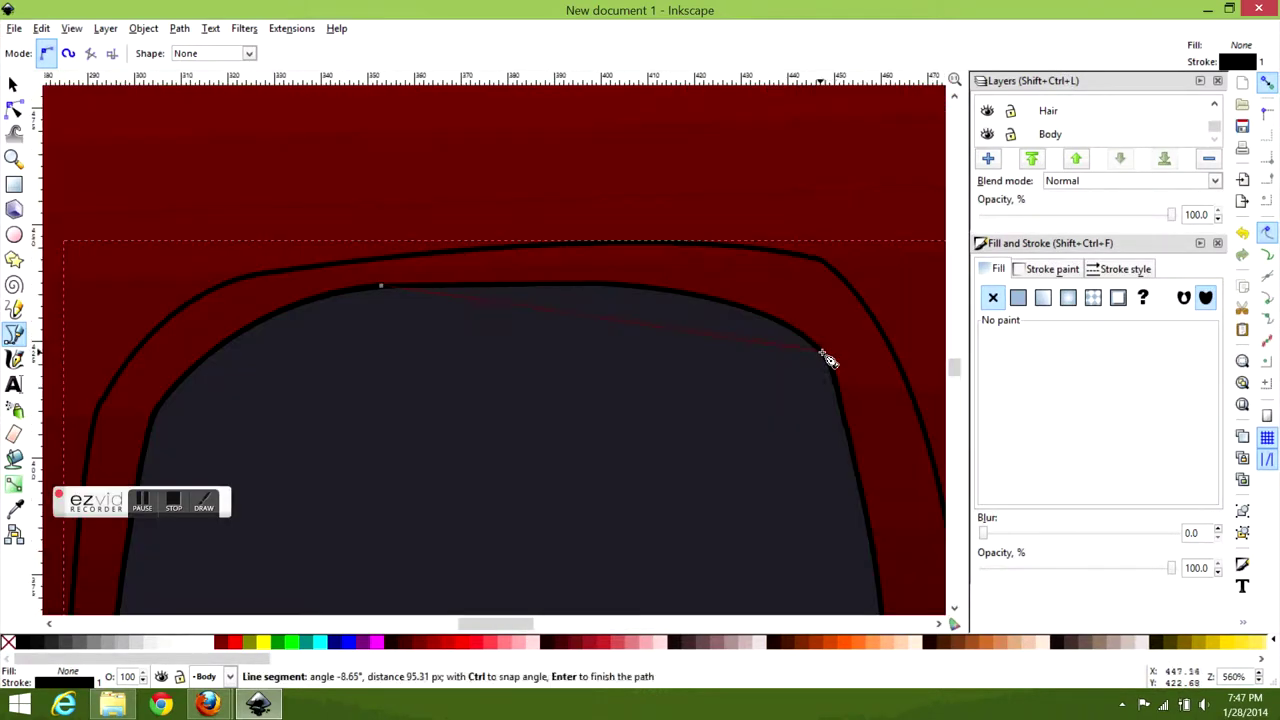
click(830, 360)
scroll(651, 380, down, 6)
scroll(651, 380, right, 6)
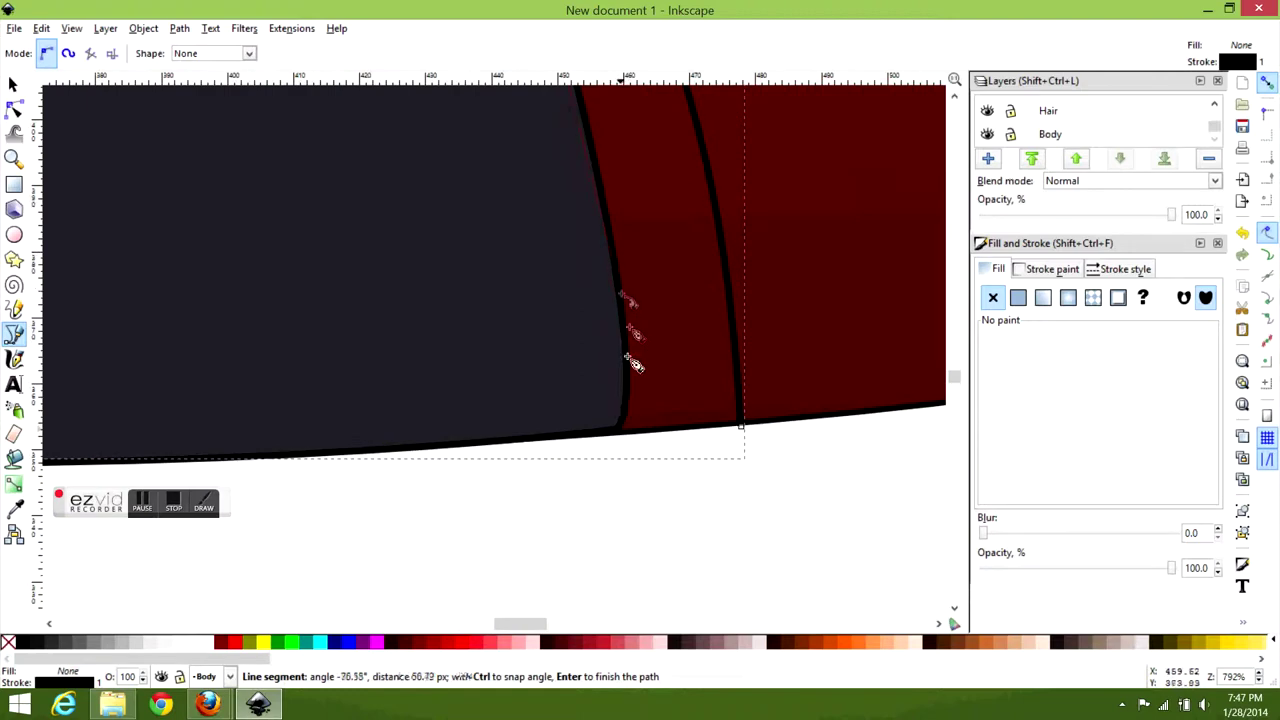
drag(613, 352, 627, 372)
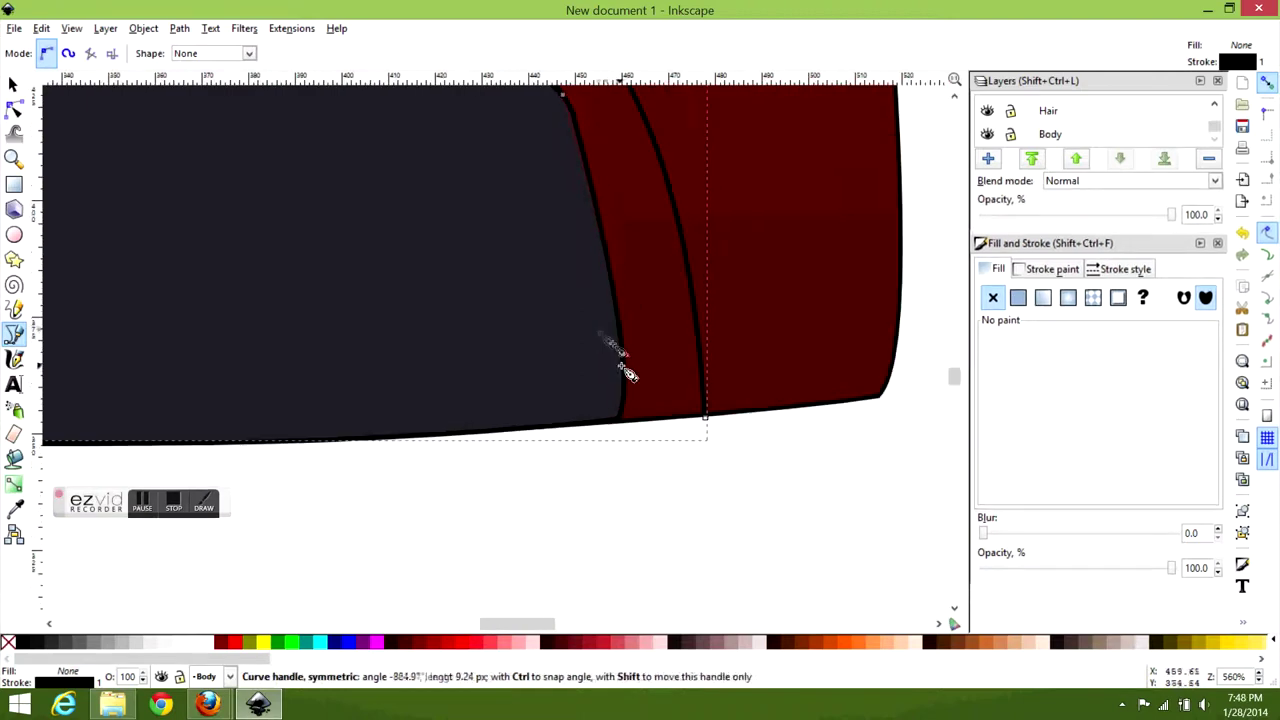
right_click(624, 426)
- Fill the band around the navy arch with a dark maroon sampled from the pixel-art reference
key(Escape)
key(5)
key(d)
scroll(785, 398, up, 3)
click(827, 300)
- Reverse the red shirt's linear gradient so it runs from dark red at the shoulders to bright red at the hem
scroll(677, 358, down, 1)
key(s)
click(354, 343)
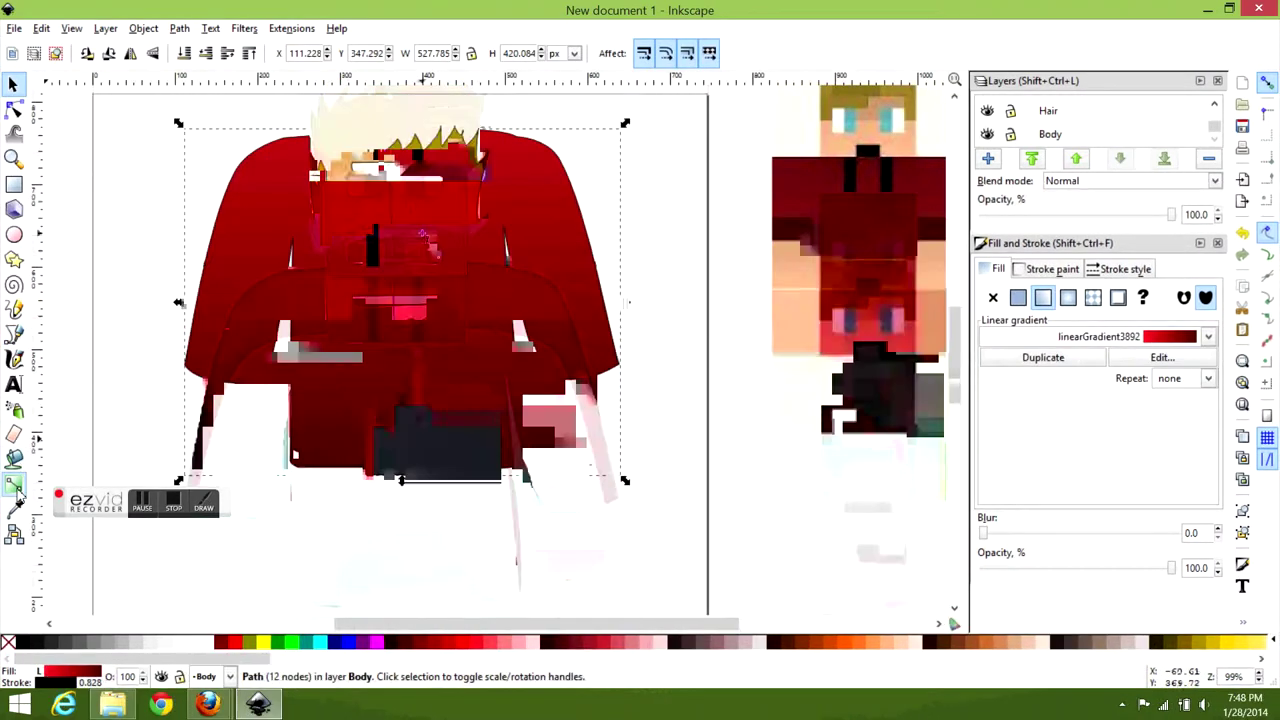
key(minus)
key(g)
drag(443, 449, 413, 102)
drag(426, 296, 419, 535)
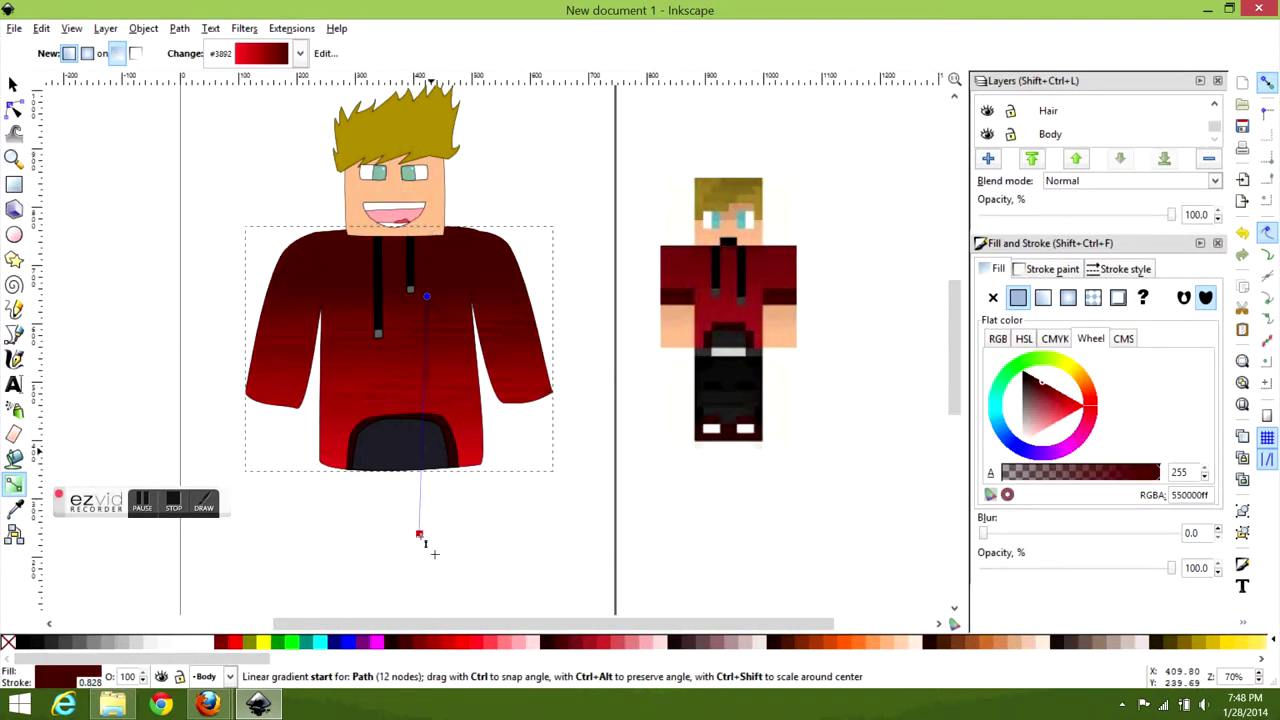
key(s)
key(Escape)
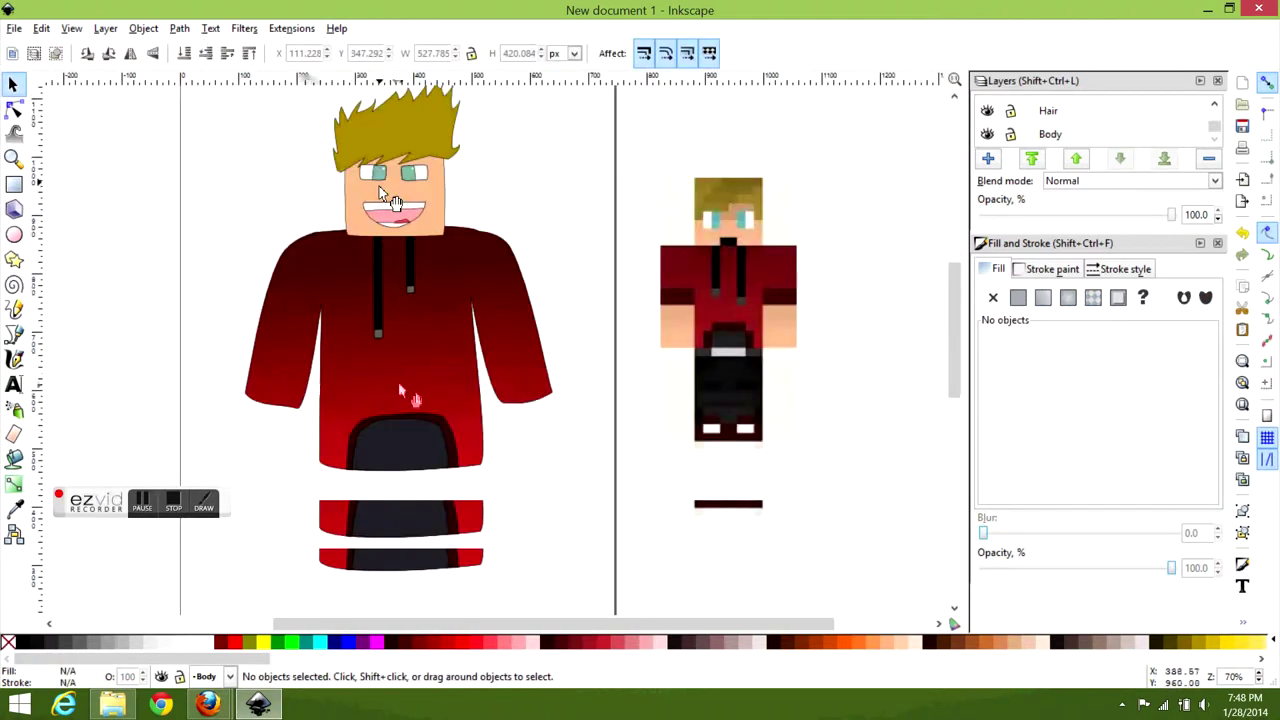
- Draw a closed forearm outline about 105 px wide and 90 px high below the left sleeve
scroll(353, 278, down, 1)
scroll(255, 250, up, 2)
click(15, 334)
scroll(314, 417, down, 3)
scroll(265, 372, up, 4)
click(258, 234)
scroll(243, 443, down, 3)
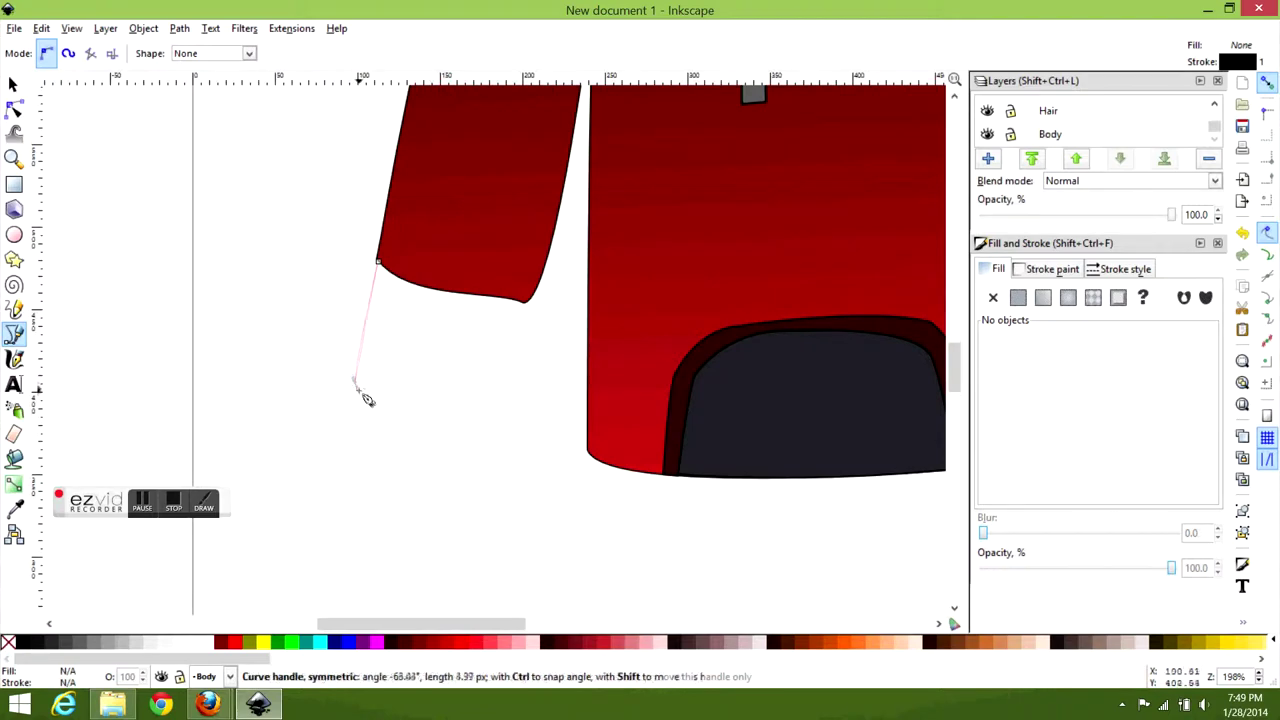
click(356, 384)
drag(509, 406, 548, 400)
click(522, 298)
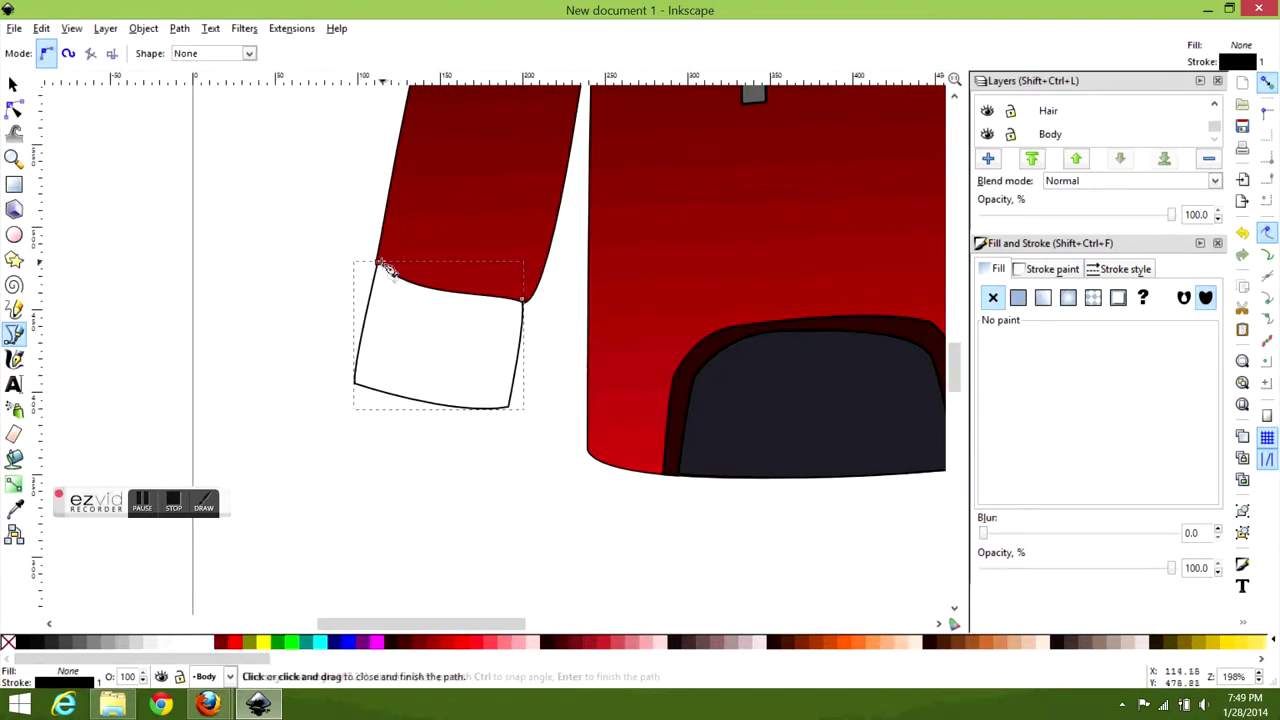
click(378, 264)
- Fill the left forearm with the skin colour f3ba8f sampled from the face
scroll(498, 409, down, 3)
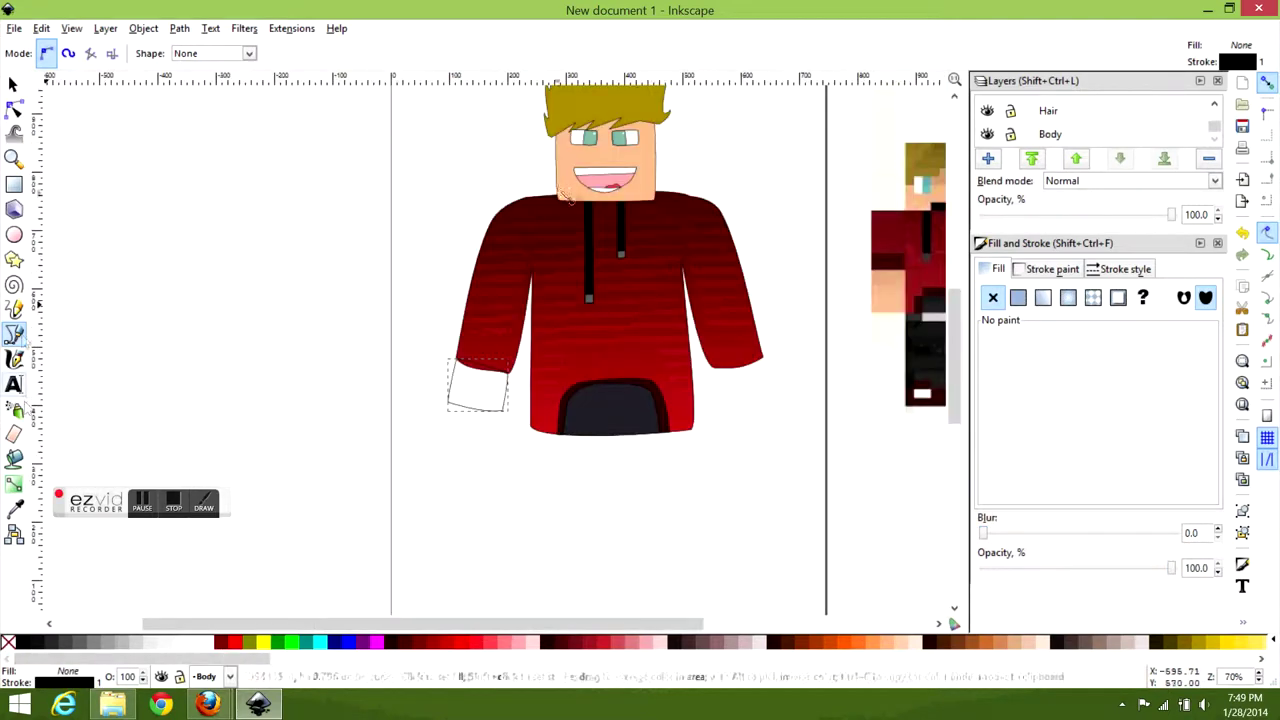
key(d)
click(598, 184)
click(298, 288)
key(ctrl+z)
- Place a mirrored copy of the forearm under the right sleeve and fit its corner nodes to the sleeve opening
key(s)
drag(478, 385, 735, 375)
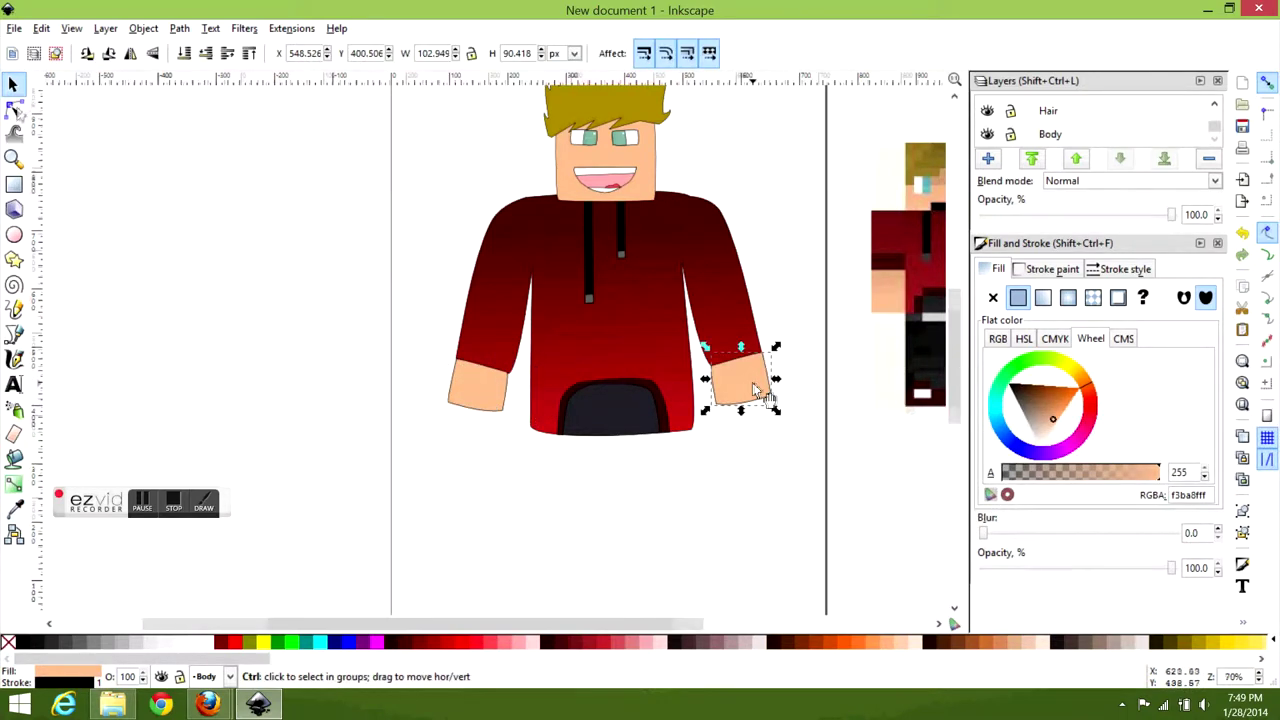
scroll(730, 380, up, 2)
key(n)
drag(677, 424, 689, 426)
drag(767, 327, 762, 333)
drag(675, 352, 680, 357)
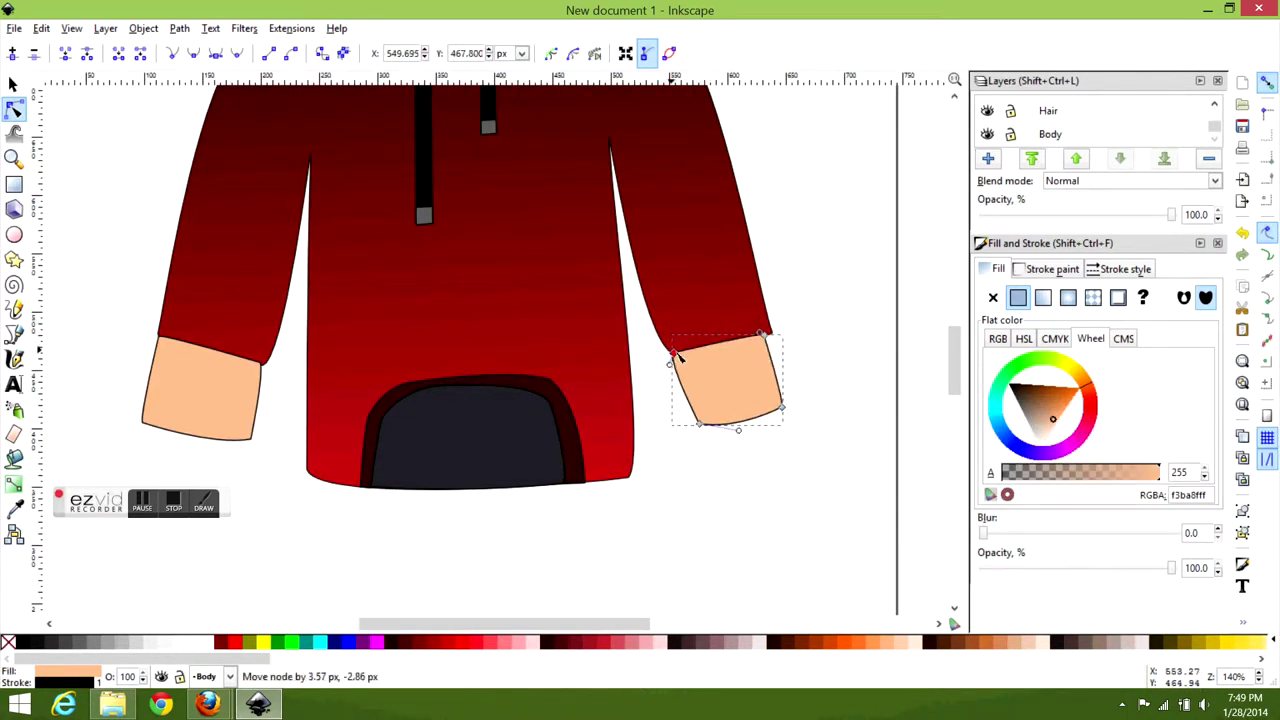
- Shorten both forearms by raising their lower corner nodes
key(s)
click(236, 381)
key(n)
scroll(370, 340, down, 4)
key(Escape)
key(s)
click(329, 358)
scroll(329, 360, up, 4)
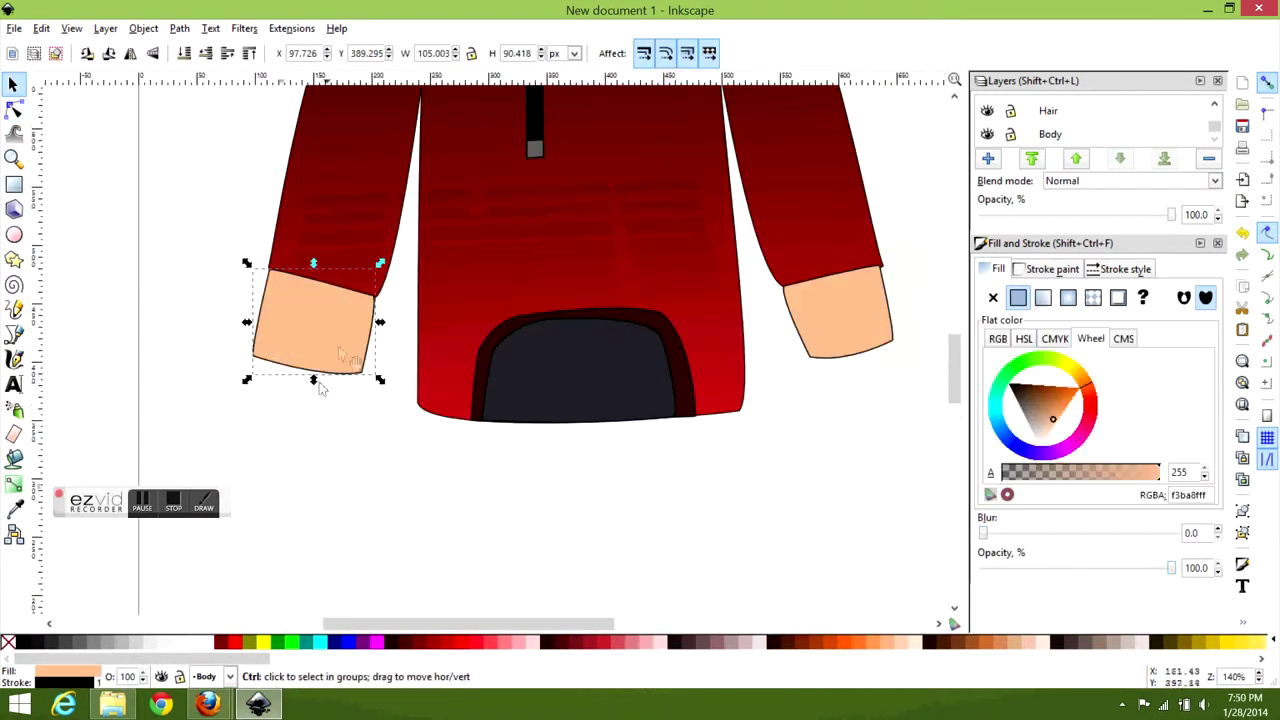
key(n)
click(362, 373)
drag(362, 373, 368, 348)
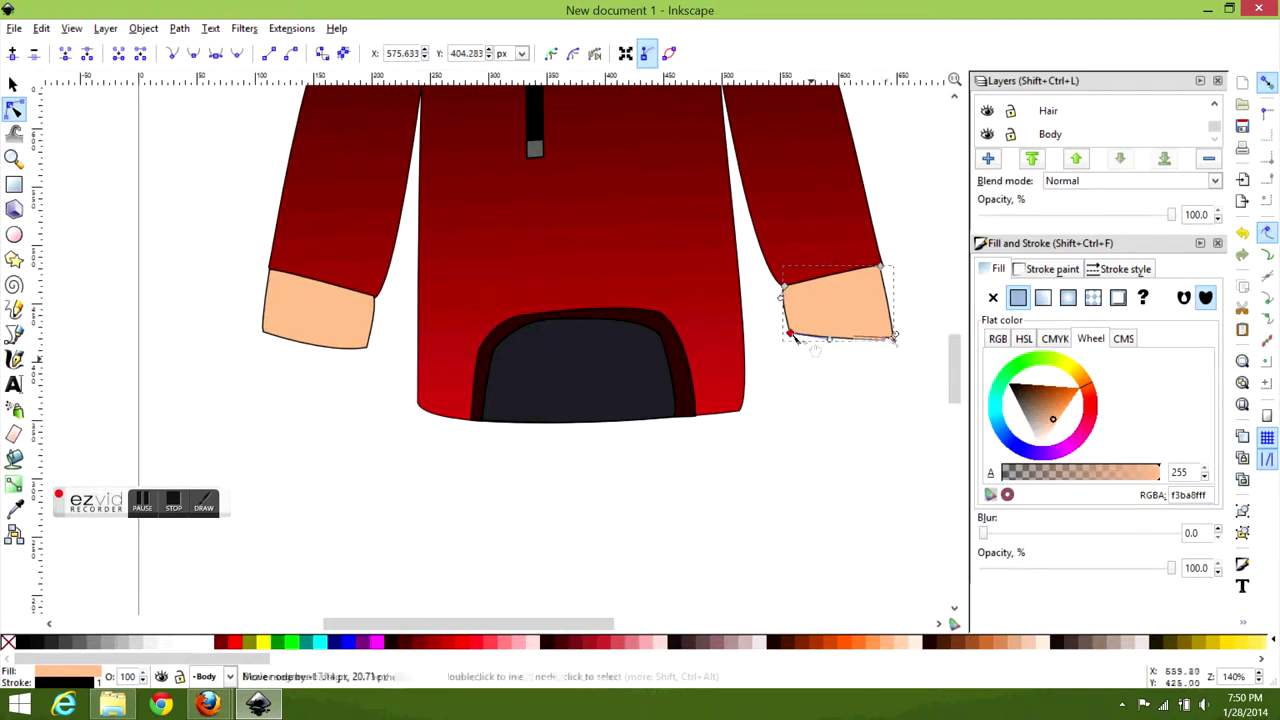
- Select the whole character and scale it down to about 419 by 517 px in the upper part of the page
key(Escape)
key(s)
scroll(286, 362, down, 3)
drag(222, 118, 404, 368)
click(329, 318)
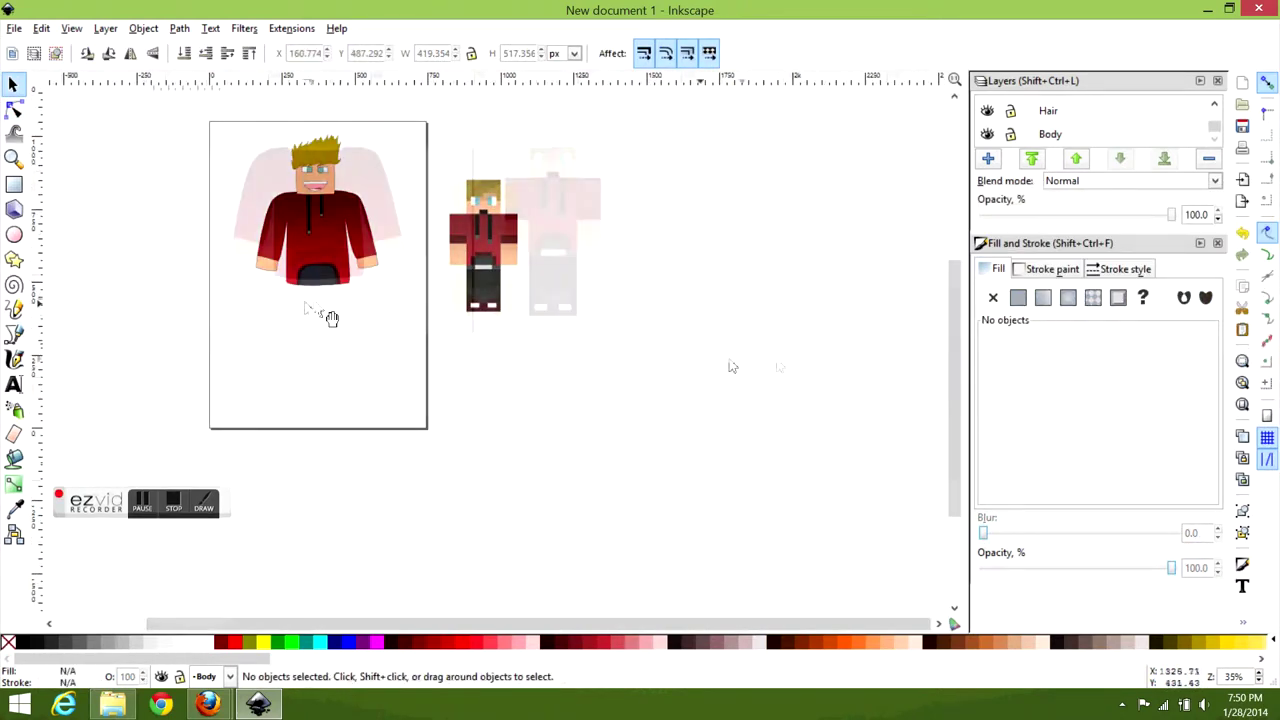
- Add a new layer named Pants
scroll(329, 318, up, 2)
key(b)
scroll(295, 277, up, 4)
click(987, 158)
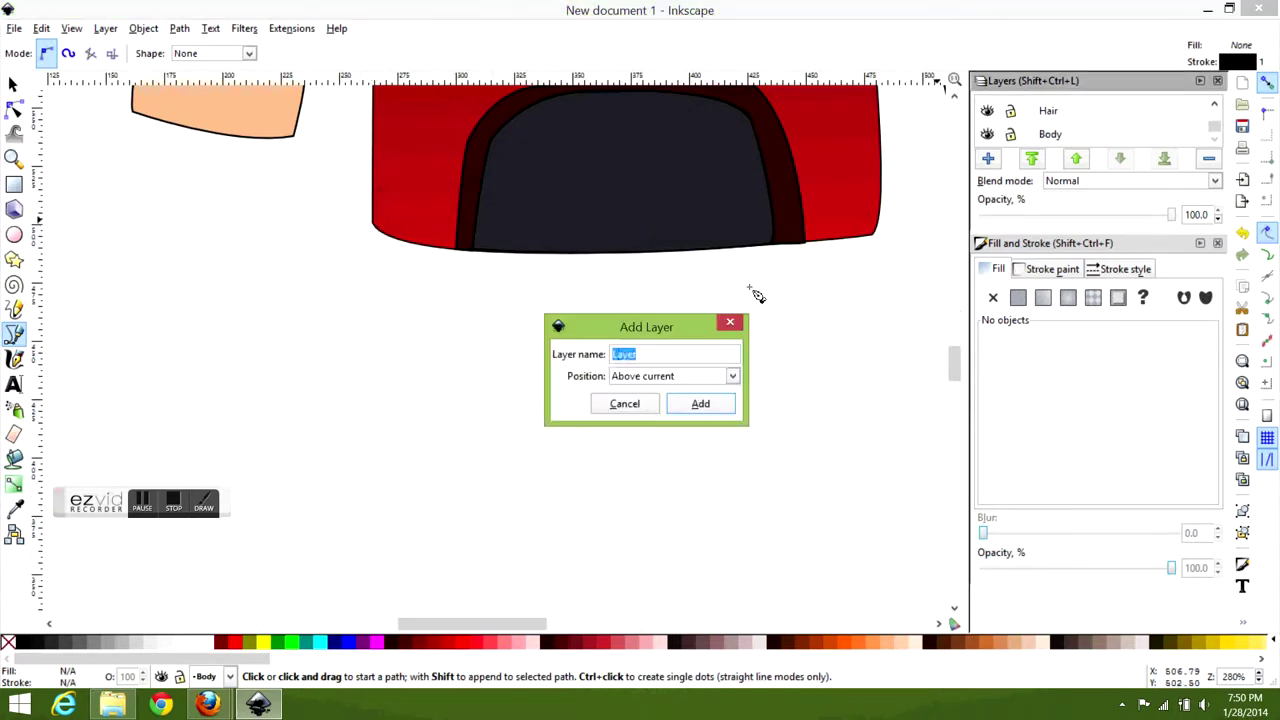
click(702, 414)
- Draw a closed two-legged trouser outline hanging from the shirt's hem
click(350, 262)
scroll(350, 262, down, 6)
drag(343, 375, 362, 384)
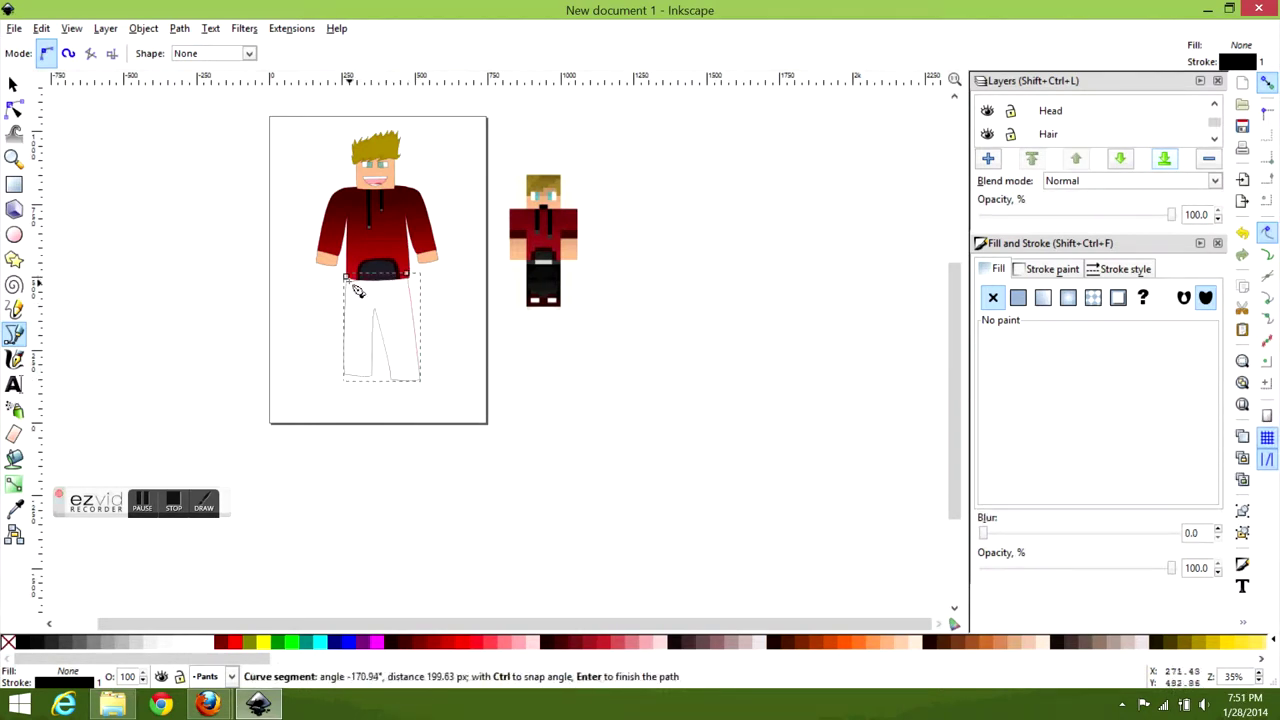
click(346, 276)
- Fill the trousers with yellow and lower the Pants layer to the bottom so they sit behind the shirt
scroll(360, 288, up, 3)
click(265, 641)
click(1164, 158)
- Raise the trousers' crotch node and adjust the outer bottom corner nodes of both legs
click(14, 84)
click(14, 109)
drag(380, 345, 389, 318)
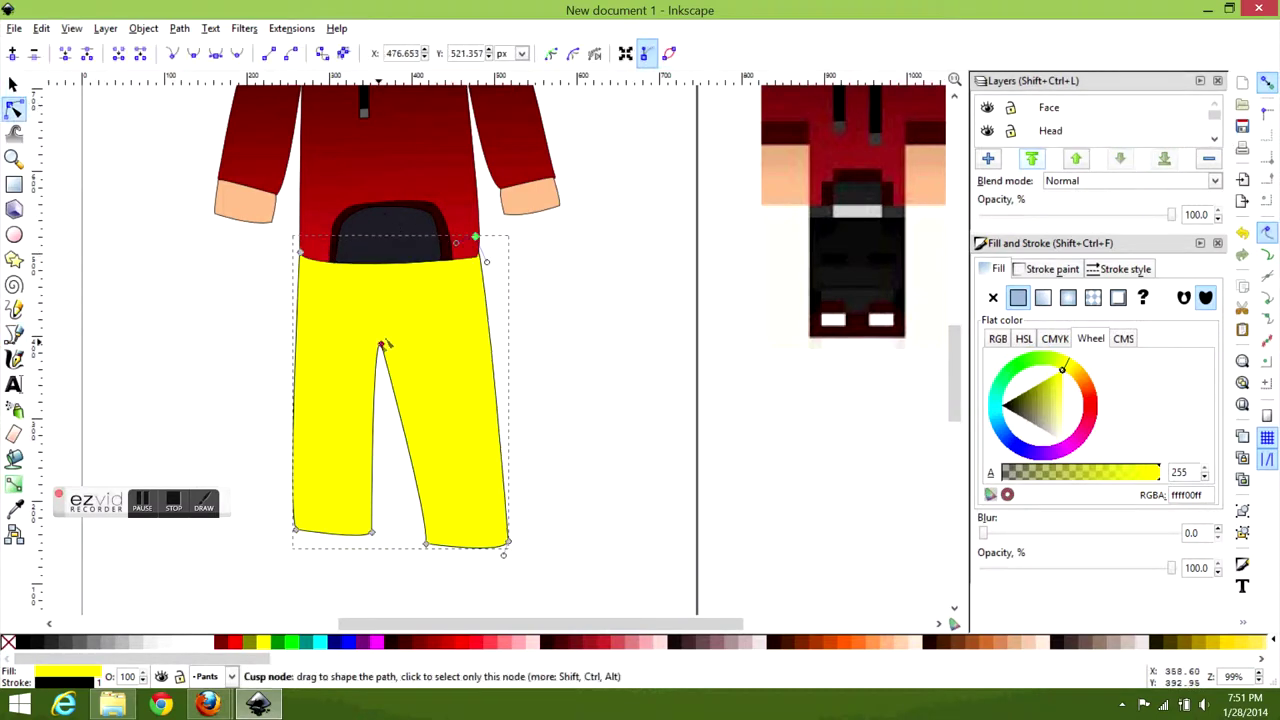
mouse_move(293, 532)
mouse_down()
mouse_move(288, 522)
mouse_move(298, 540)
mouse_up()
drag(507, 542, 502, 530)
- Recolour the trousers with a vertical linear gradient using near-black 1d1d1d and dark grey 4d4d4d
click(14, 508)
key(5)
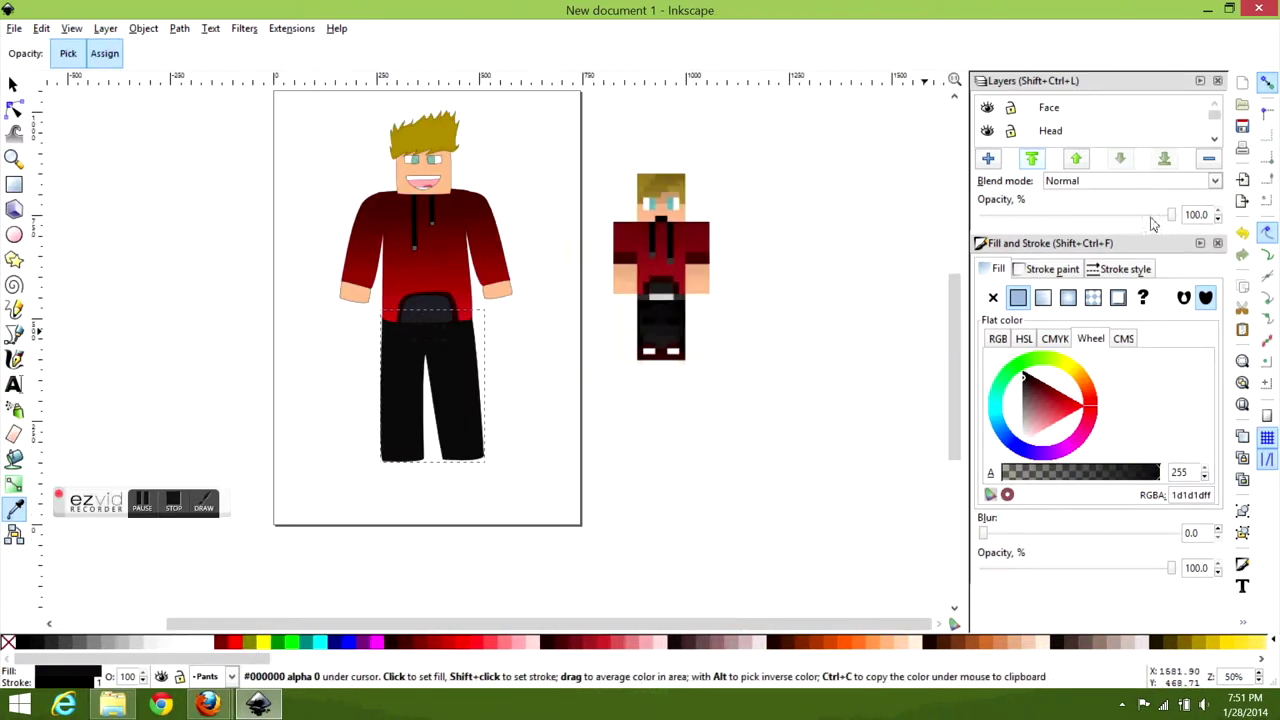
drag(397, 395, 455, 478)
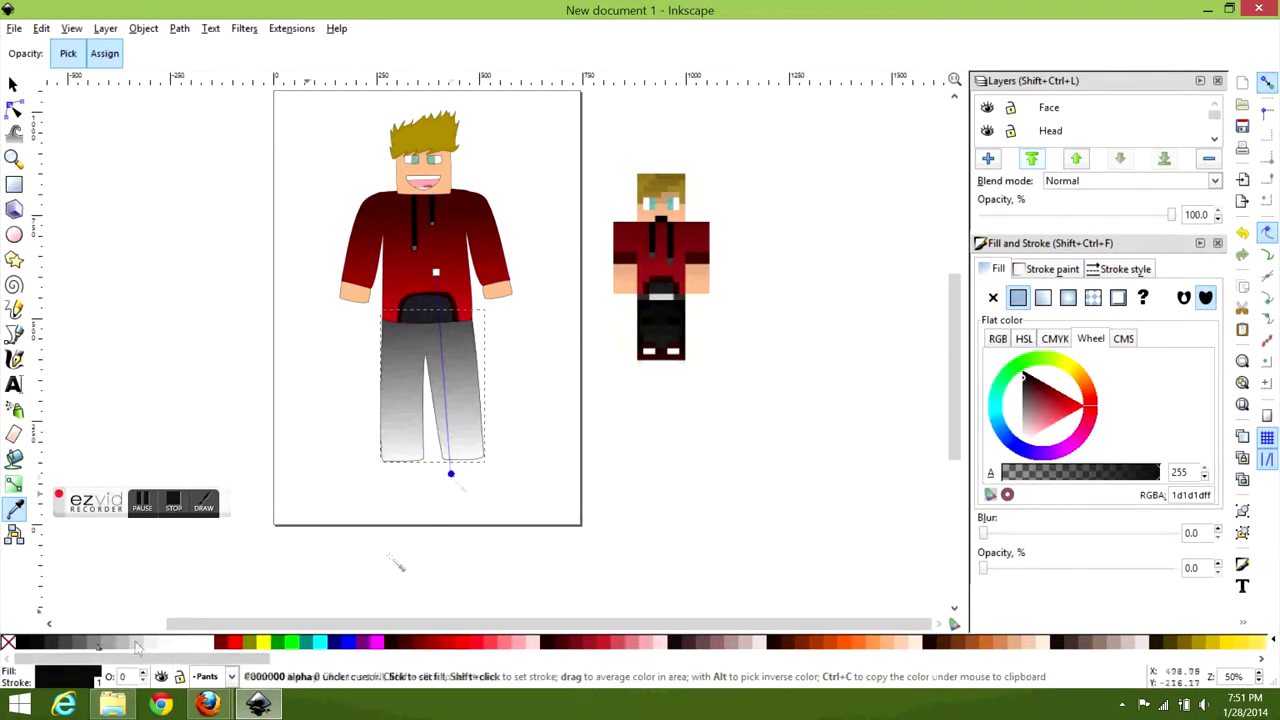
click(447, 311)
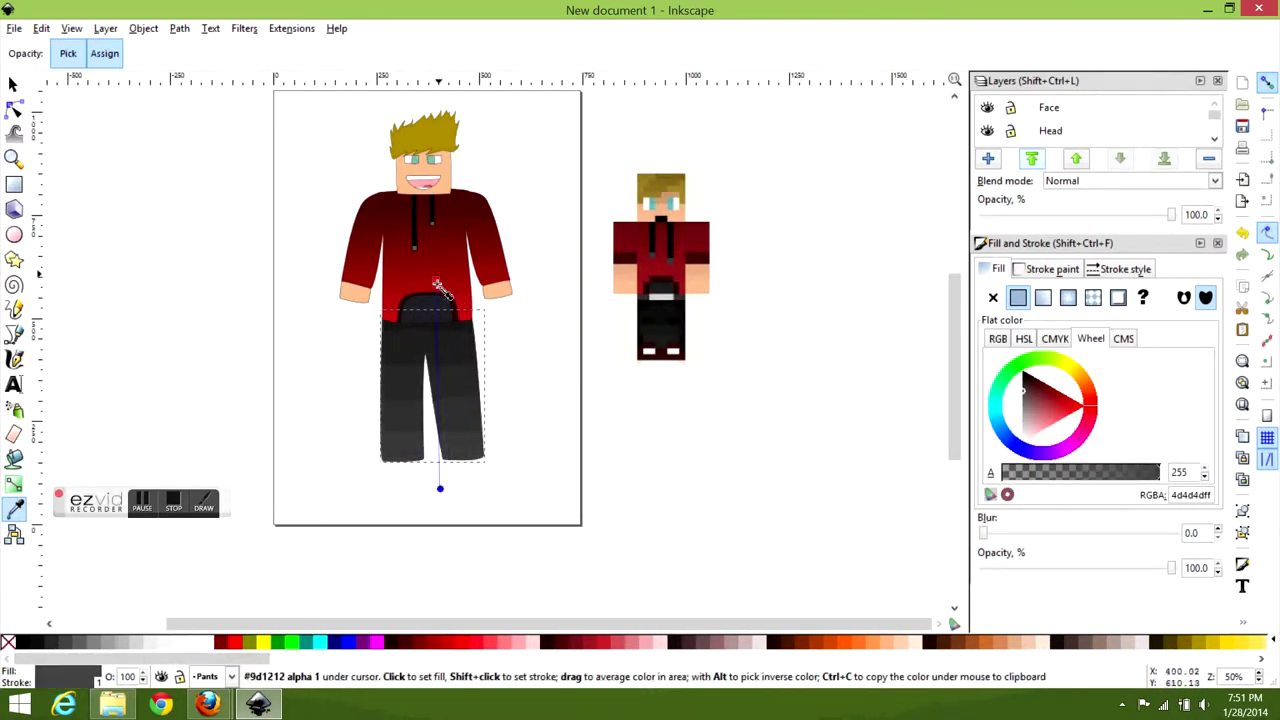
key(Escape)
key(F1)
- Try to group the head with the eyes and mouth
scroll(446, 346, up, 2)
key(grave)
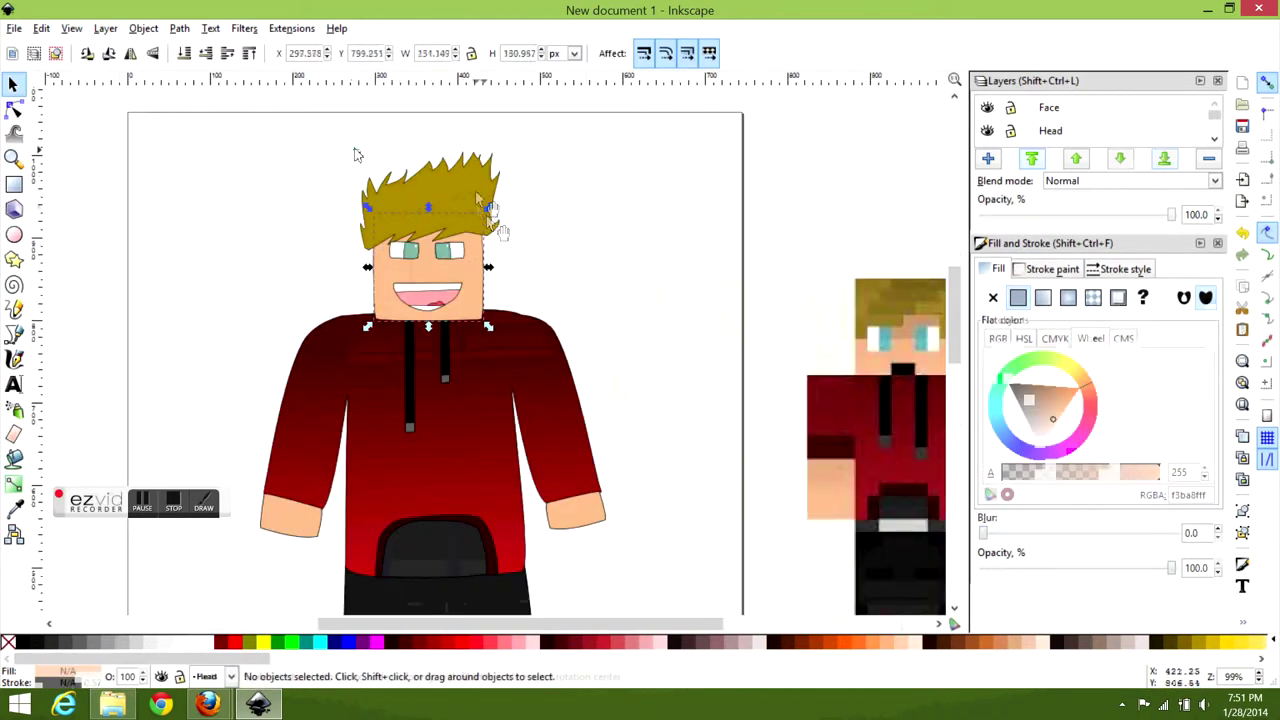
click(436, 200)
drag(292, 158, 546, 291)
ctrl+click(428, 306)
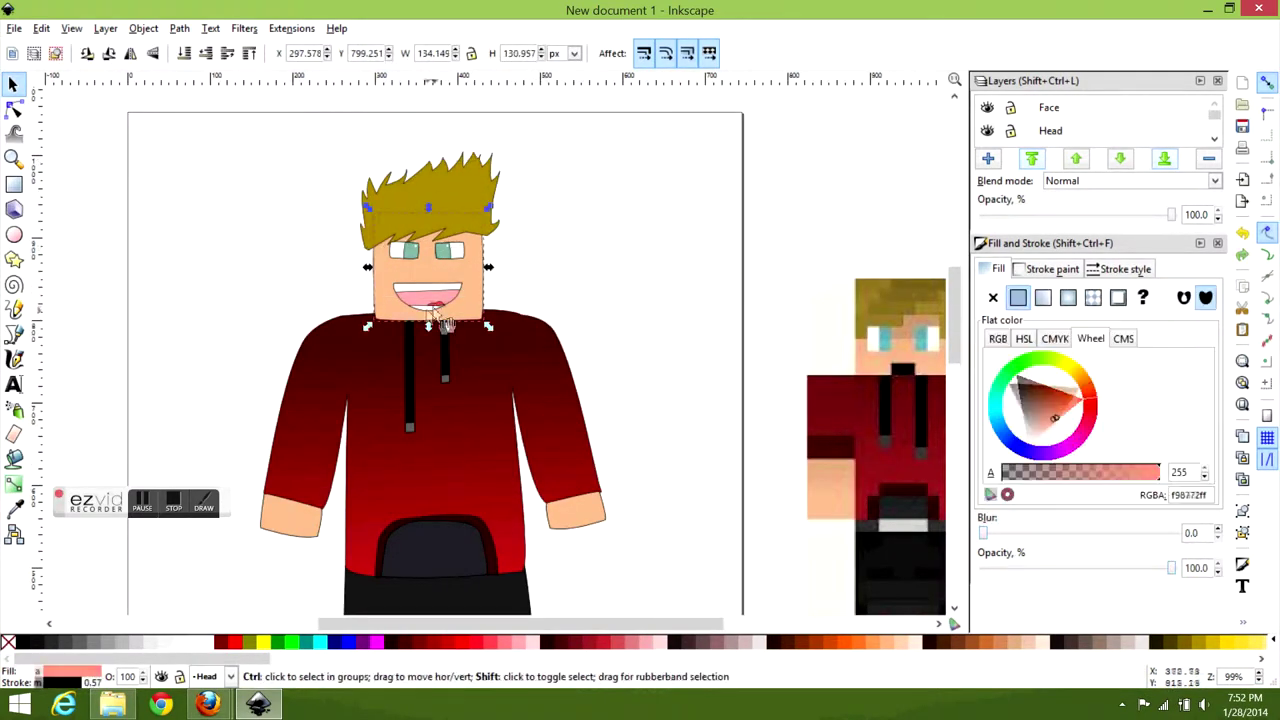
scroll(423, 305, up, 3)
click(480, 312)
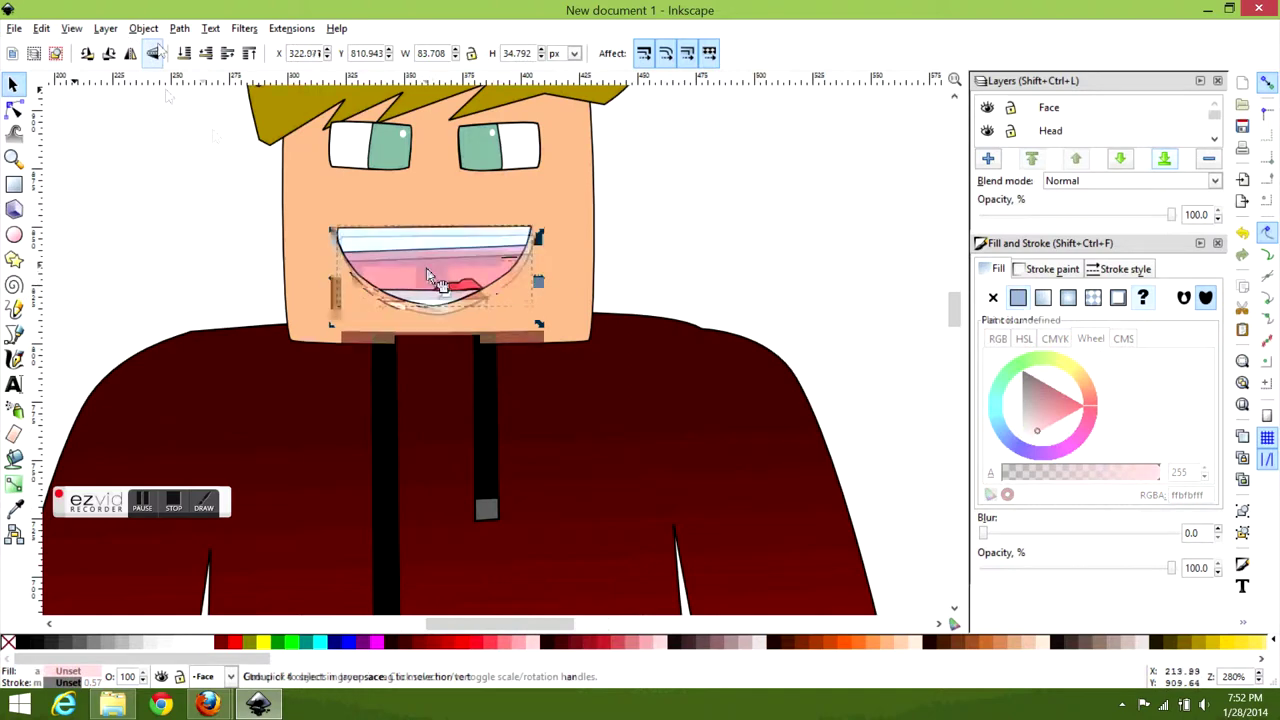
key(ctrl+a)
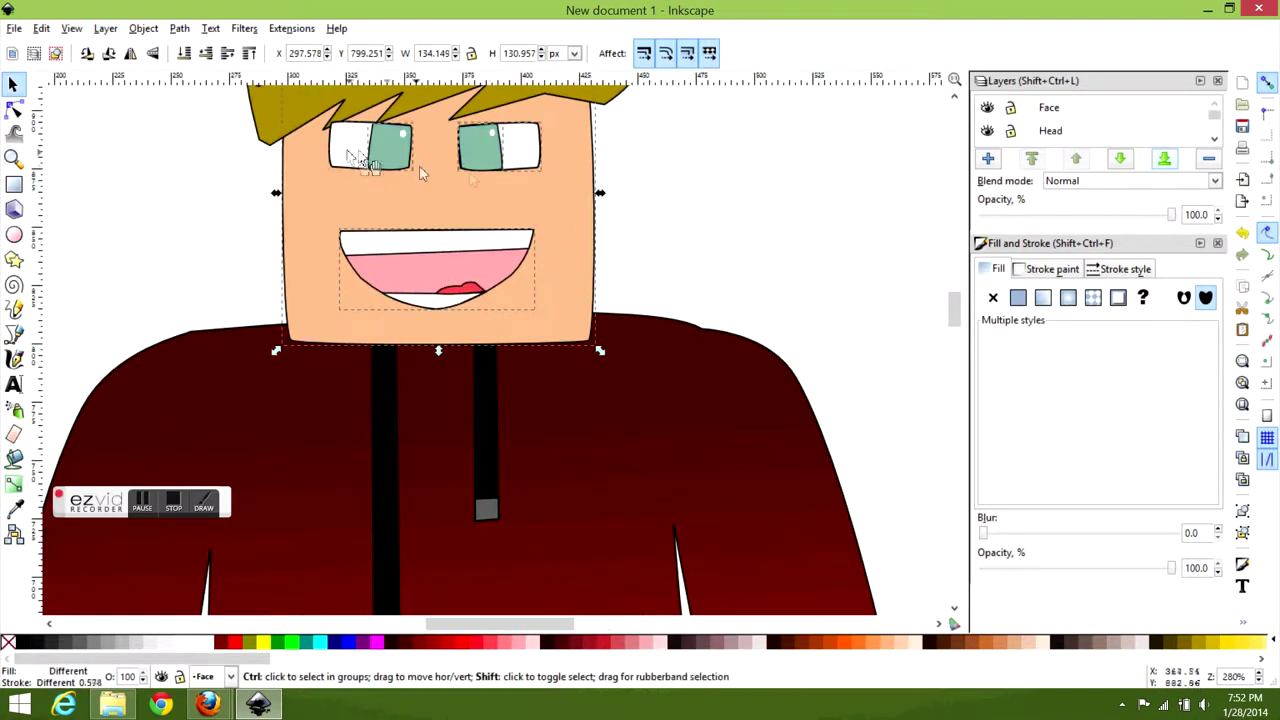
scroll(422, 190, up, 5)
key(ctrl+g)
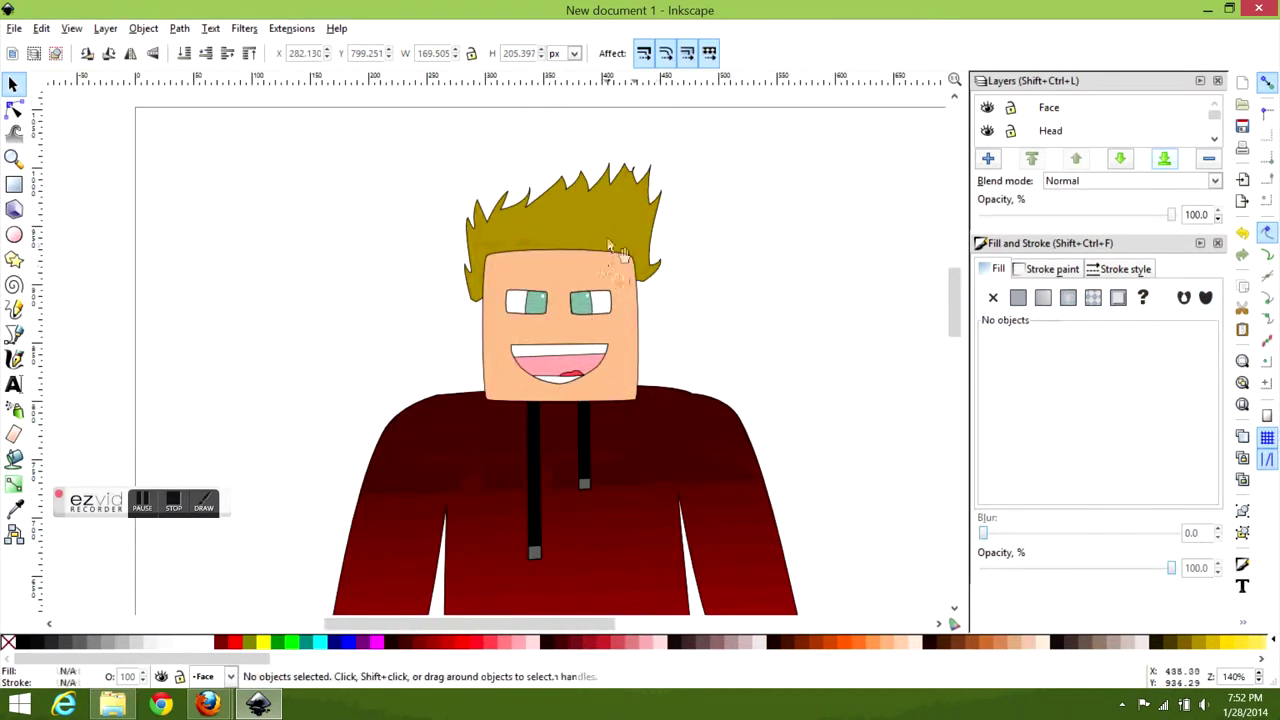
- Try again to group the head, both eyes and the mouth parts, and undo the grouping
click(603, 268)
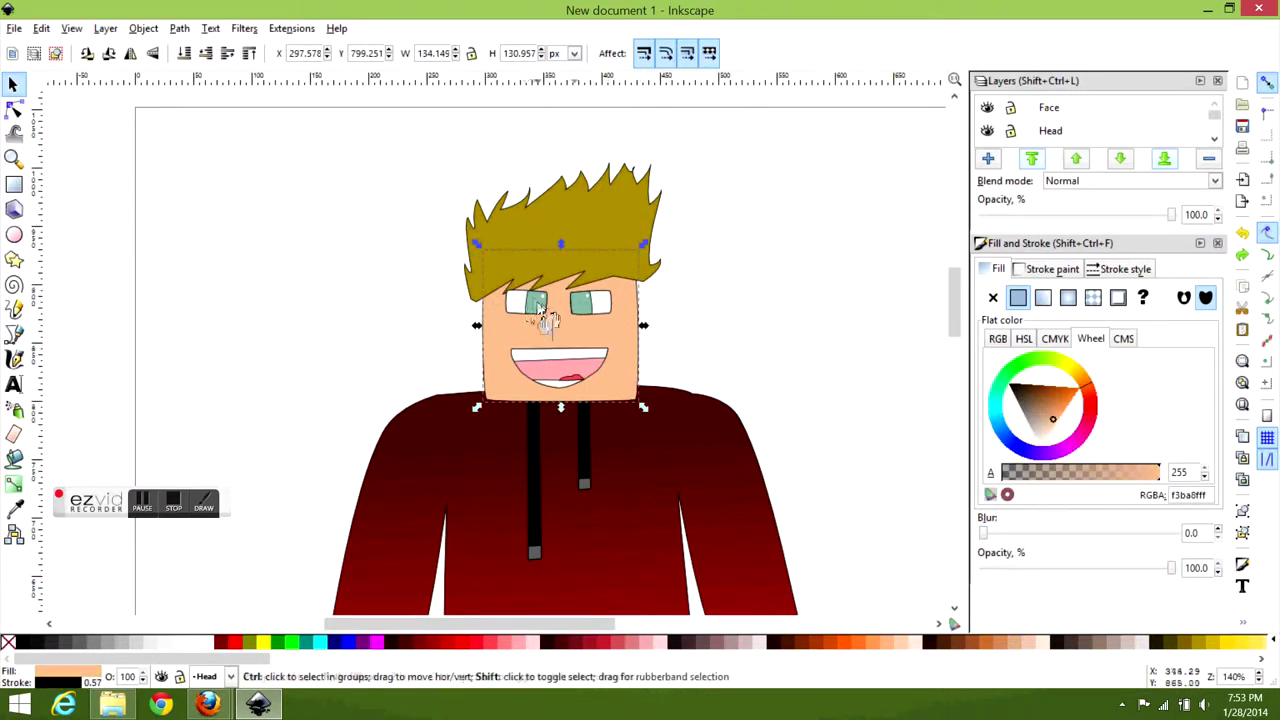
ctrl+click(612, 312)
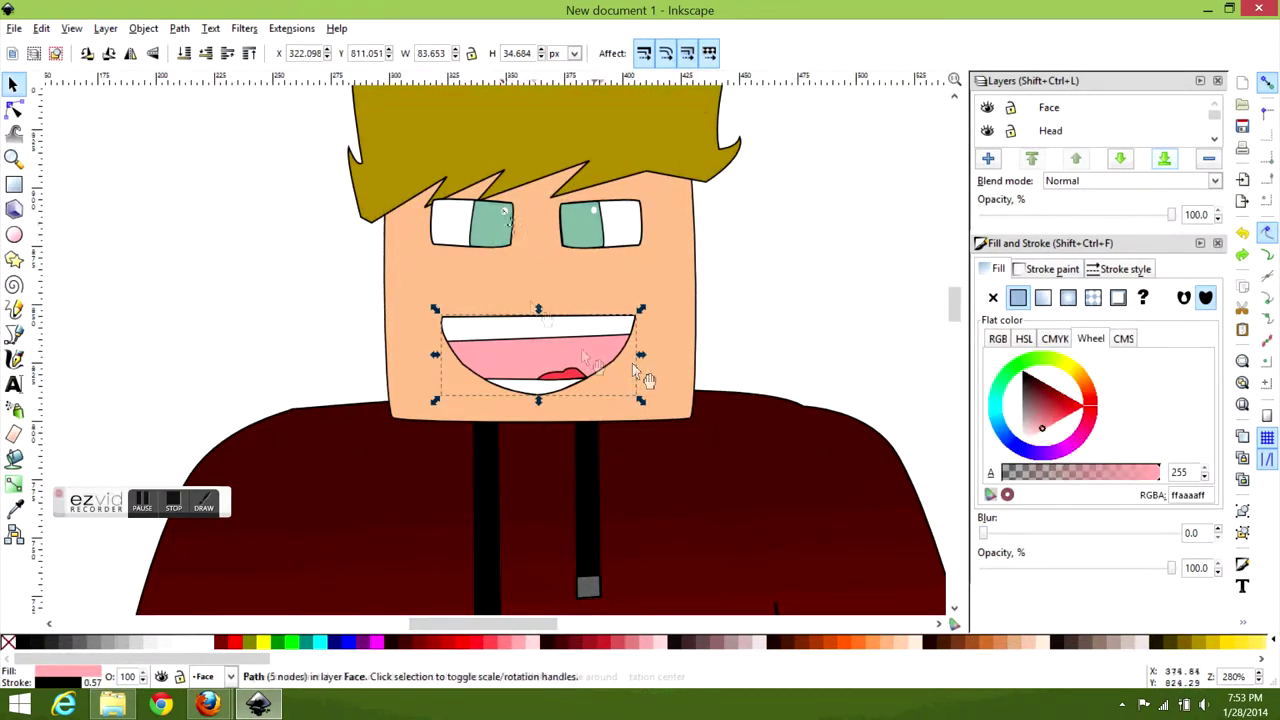
key(ctrl+a)
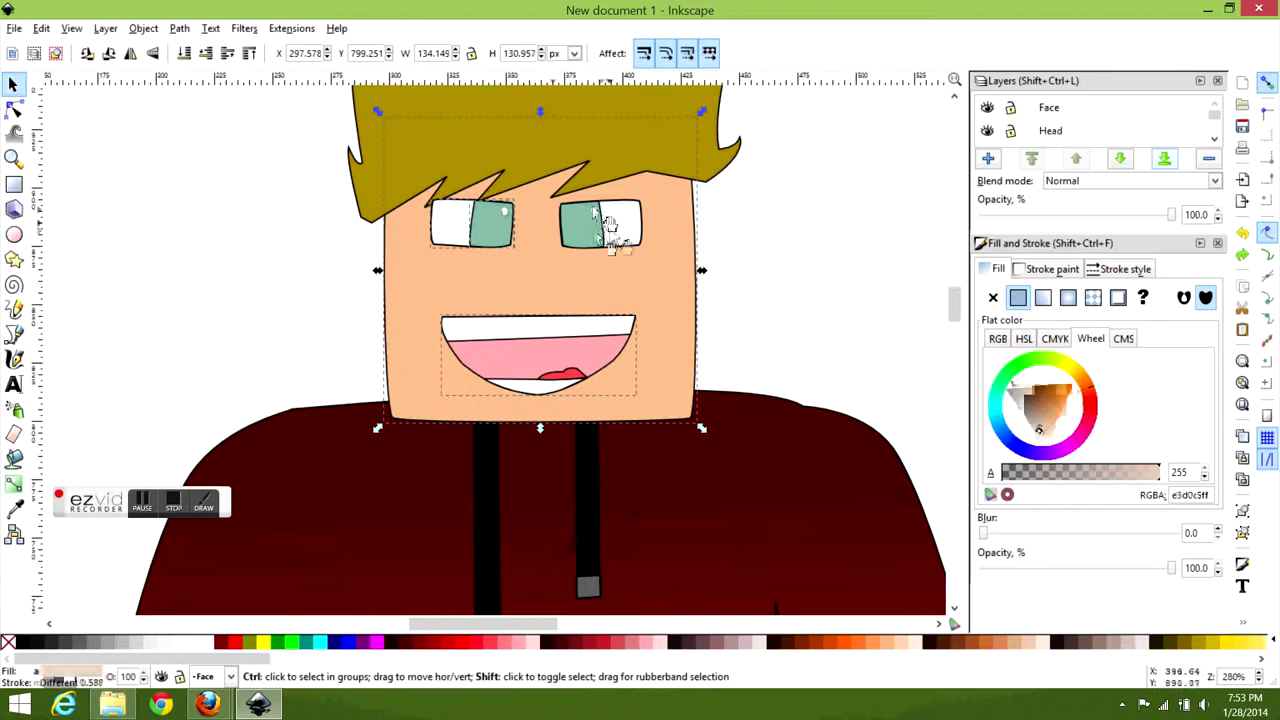
key(ctrl+g)
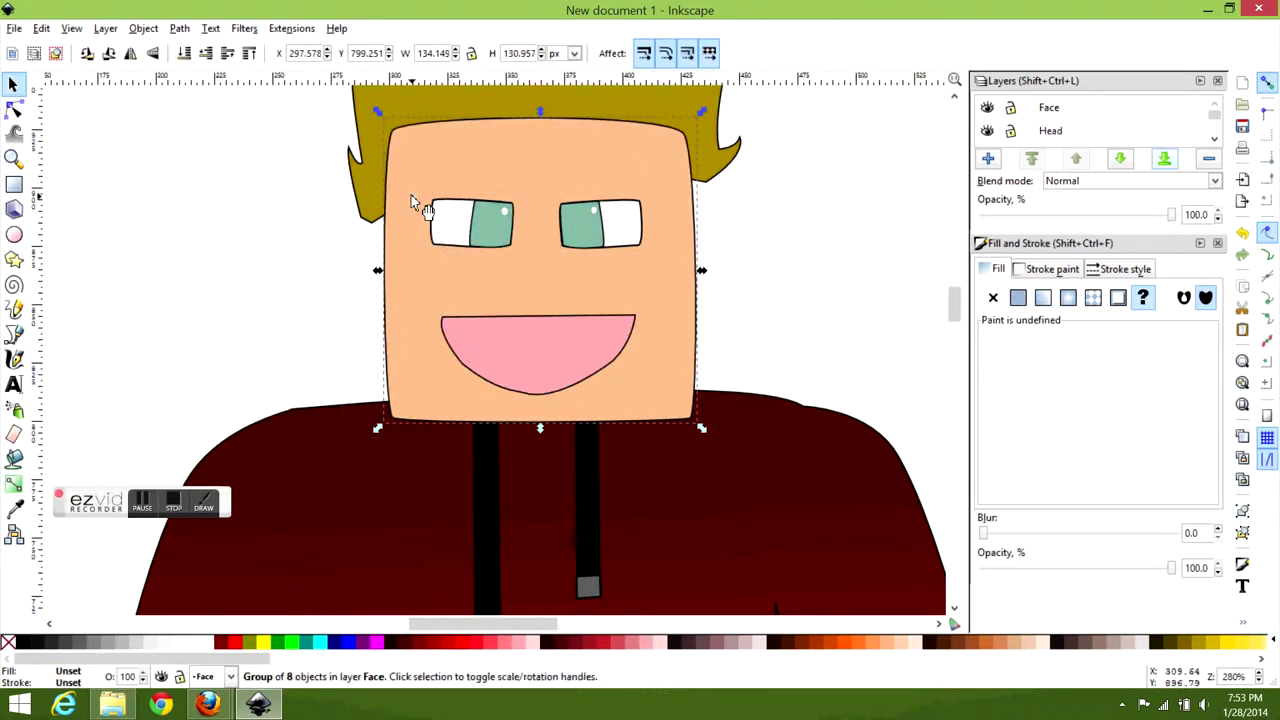
click(427, 276)
- Group the mouth shape together with its teeth and tongue
scroll(506, 189, up, 2)
scroll(506, 190, down, 1)
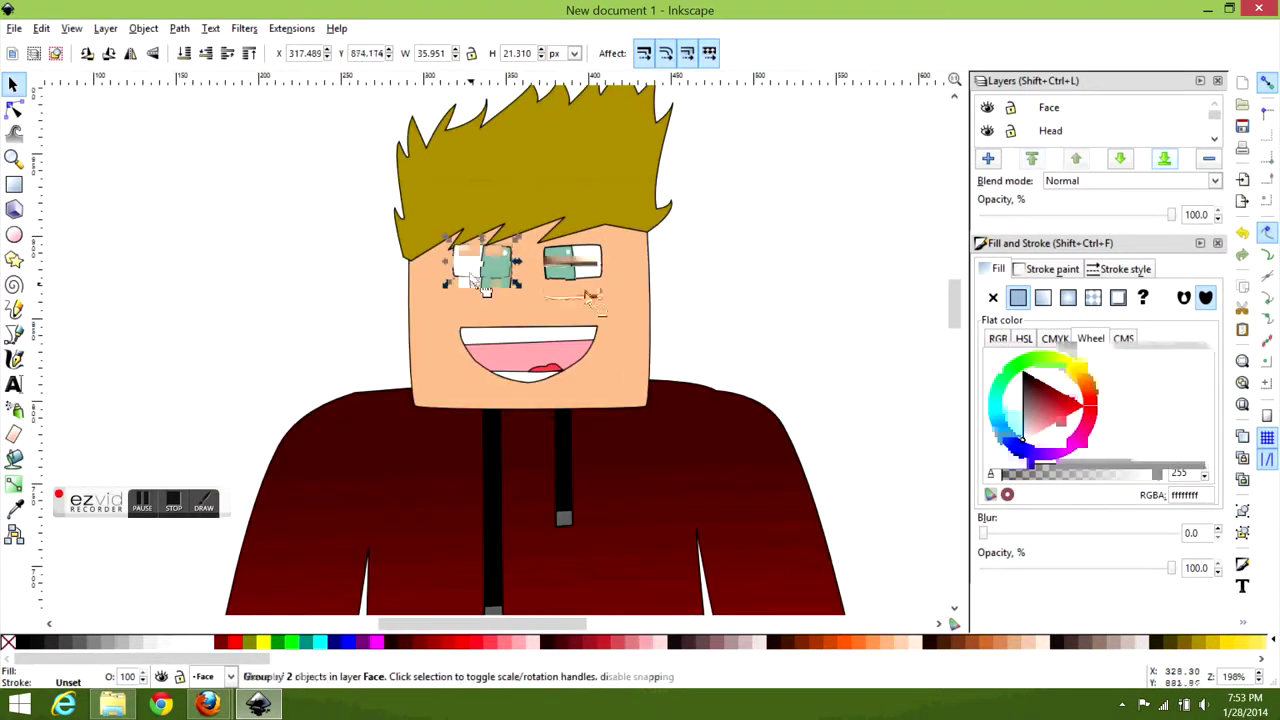
click(572, 277)
click(535, 355)
shift+click(530, 336)
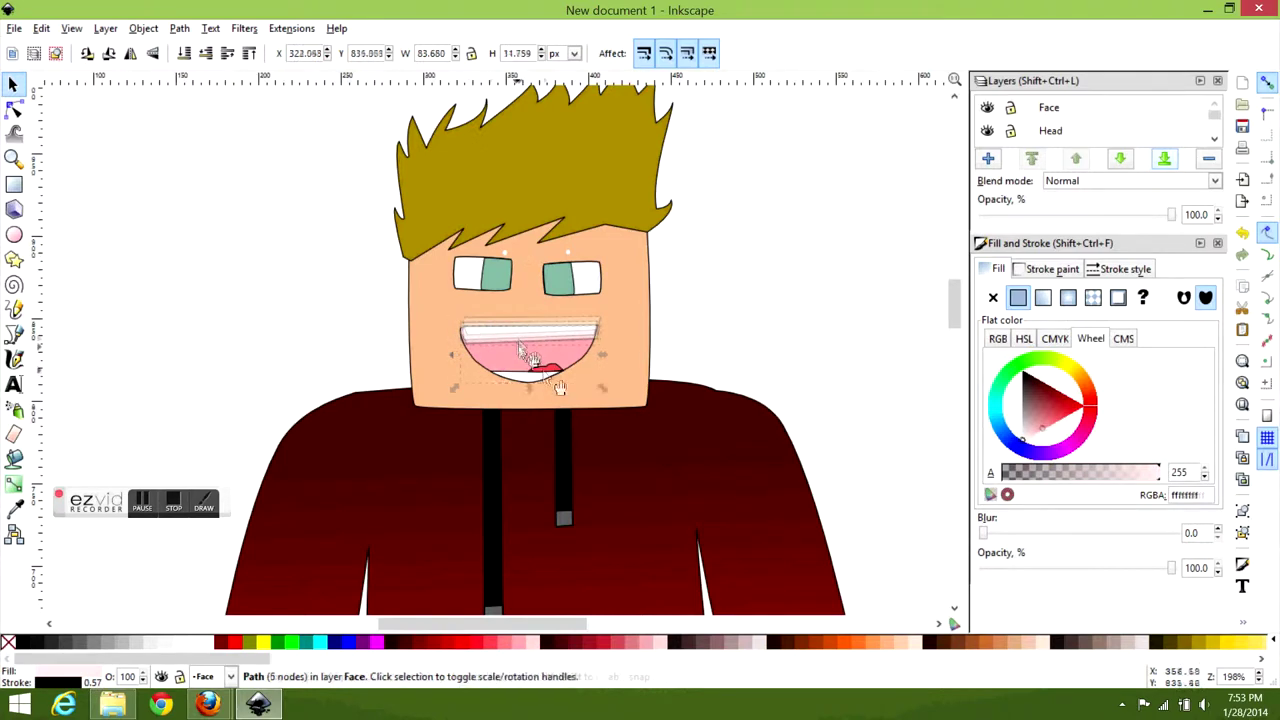
shift+click(545, 368)
- Move the eye highlights down onto the irises and enlarge the mouth group proportionally
click(505, 252)
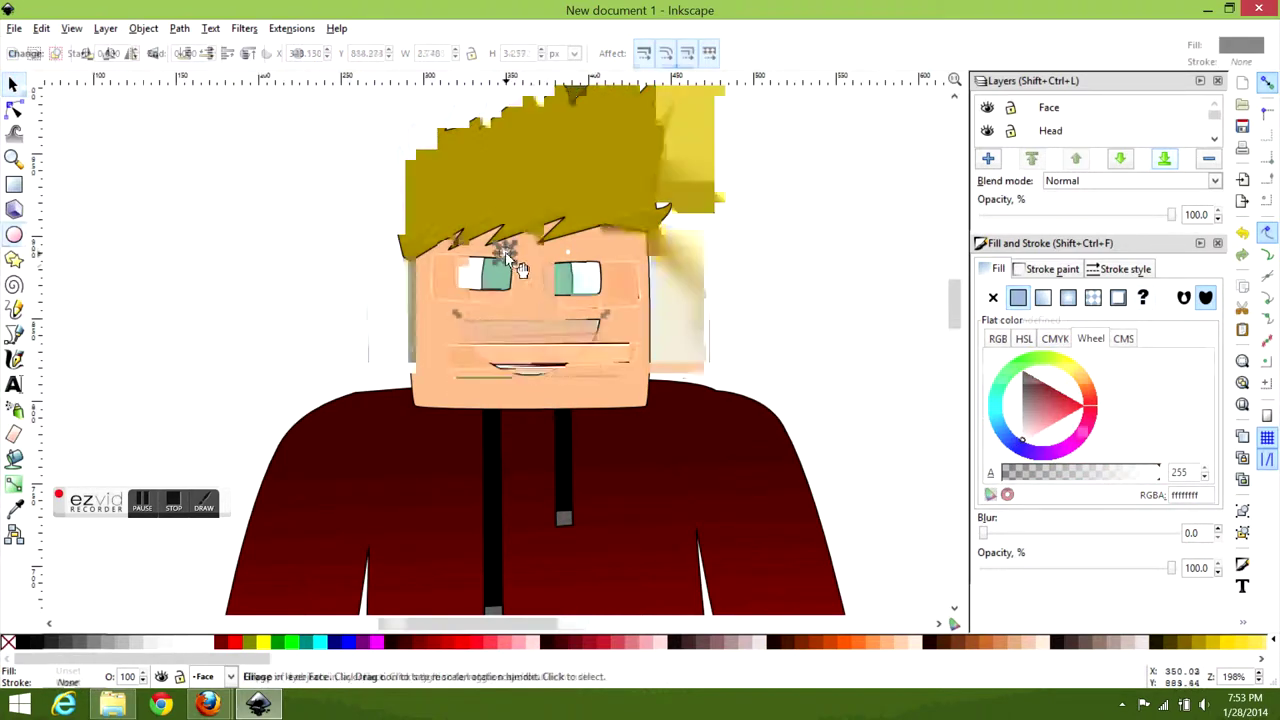
scroll(507, 258, up, 4)
click(814, 337)
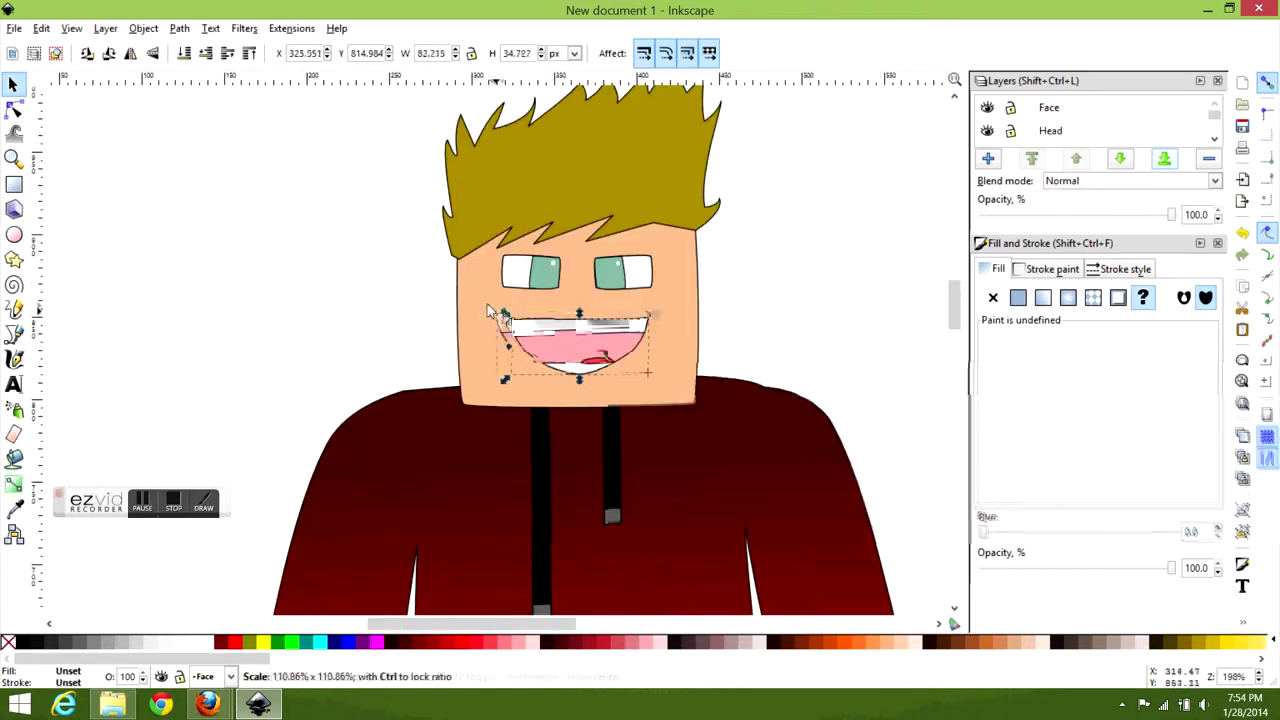
drag(490, 310, 487, 292)
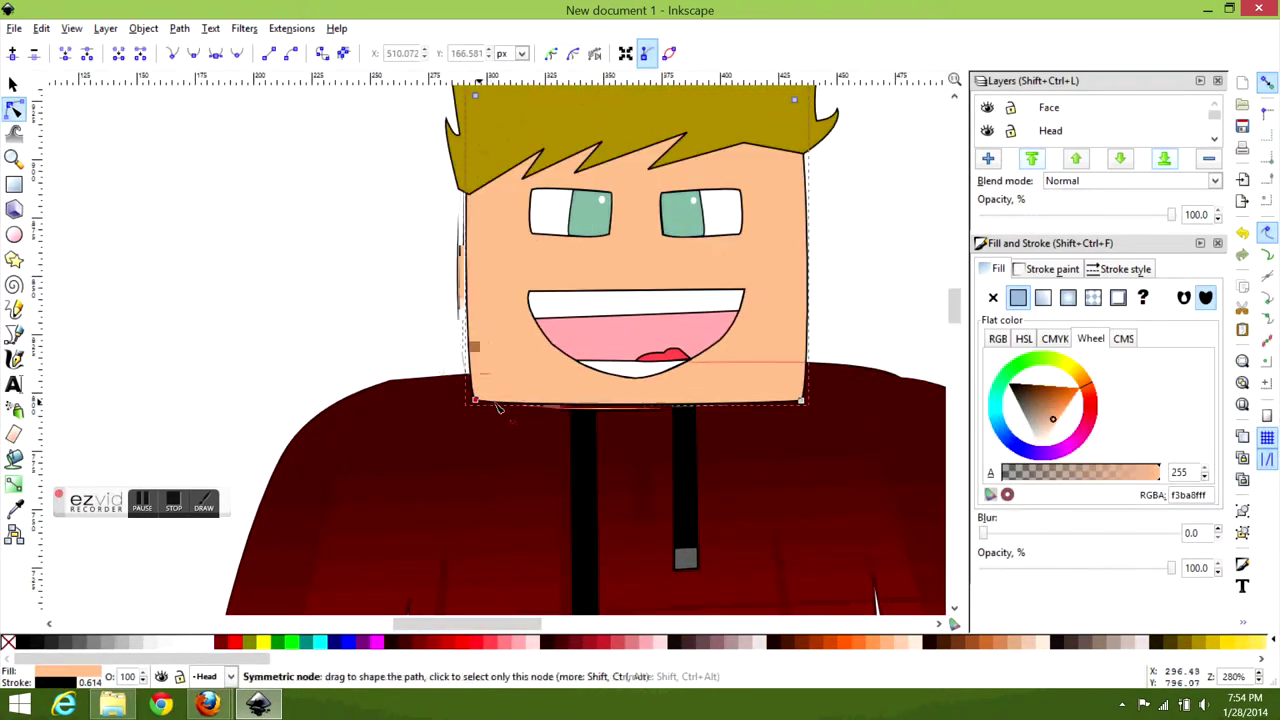
- Narrow the jaw by moving both bottom corner nodes of the head inward
drag(474, 349, 460, 385)
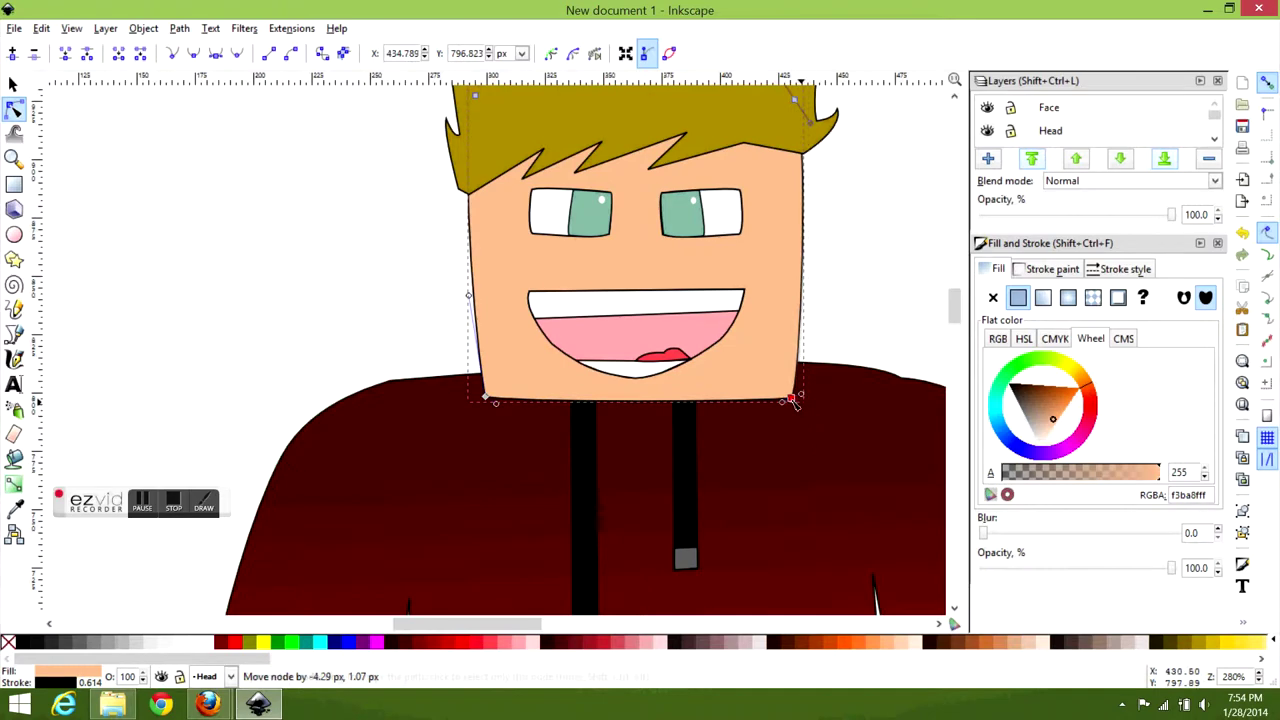
drag(328, 116, 546, 546)
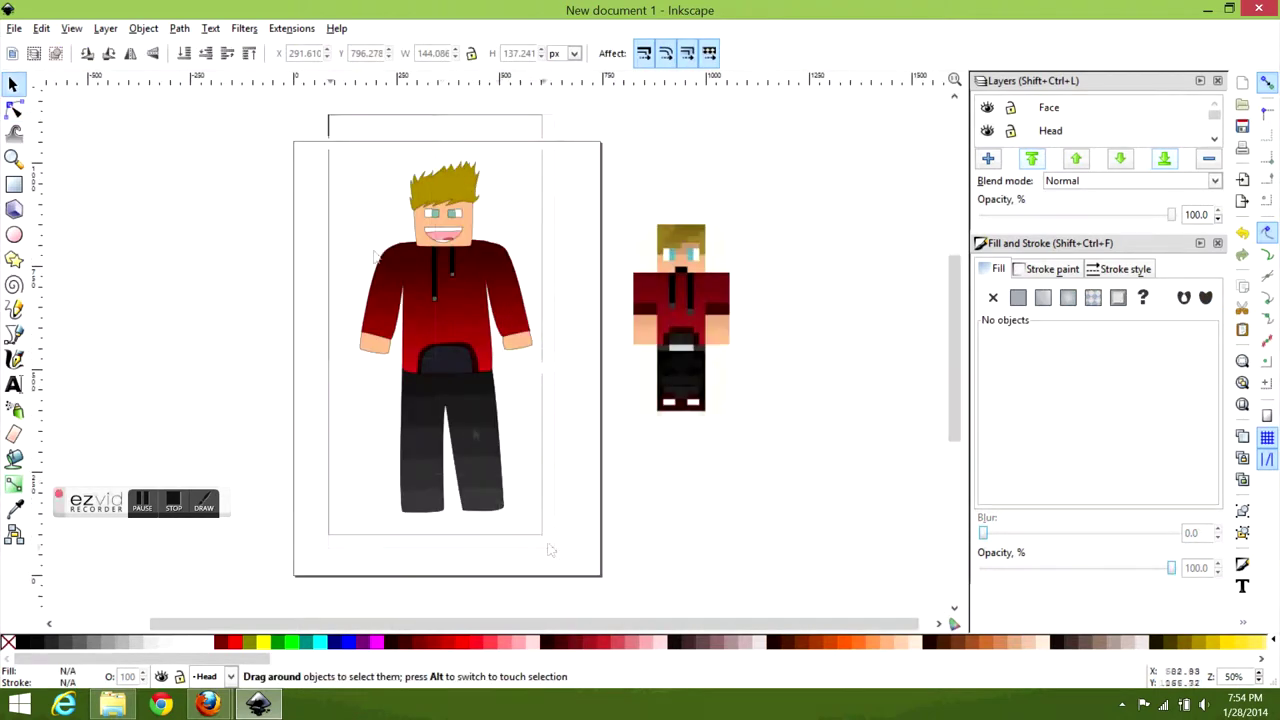
click(541, 425)
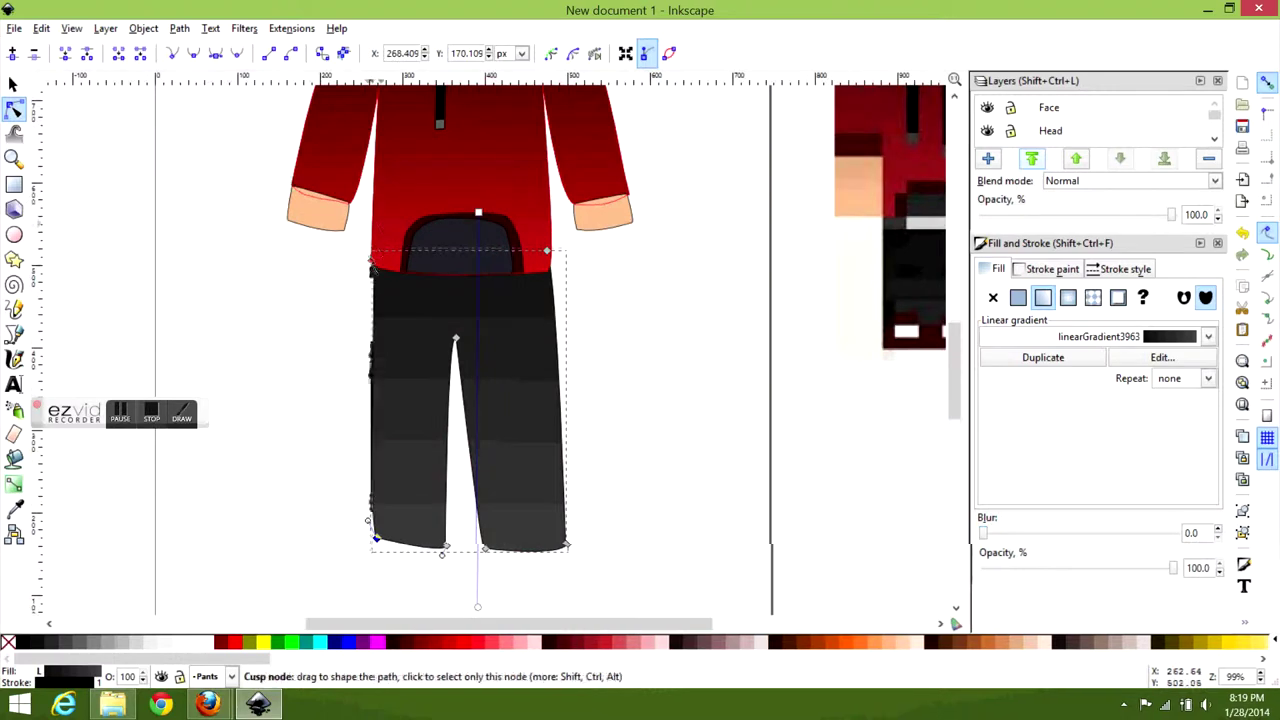
- Raise the trousers' crotch node and adjust the bottom corners of the legs so the right leg hangs straighter and narrower
drag(455, 340, 458, 316)
drag(442, 553, 447, 537)
drag(566, 546, 560, 557)
drag(568, 312, 566, 325)
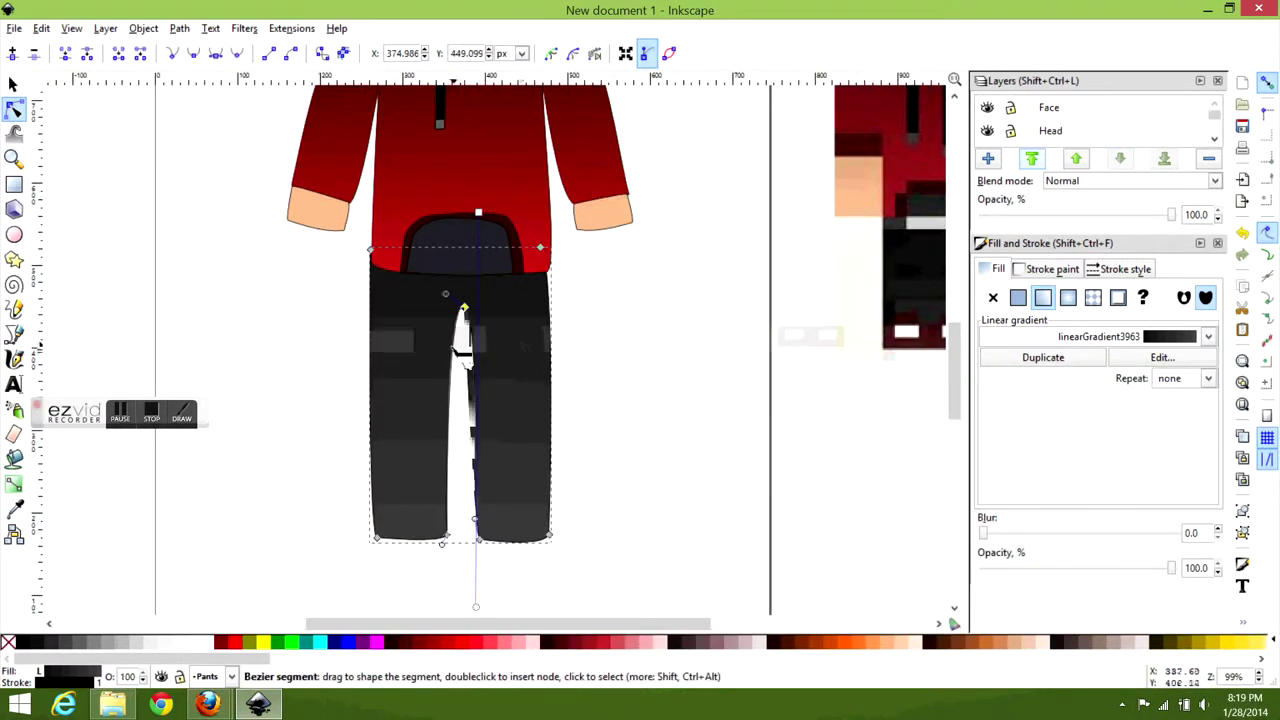
- Narrow the gap between the trouser legs by moving the left leg's inner bottom corner and the crotch node
key(5)
key(s)
key(plus)
key(n)
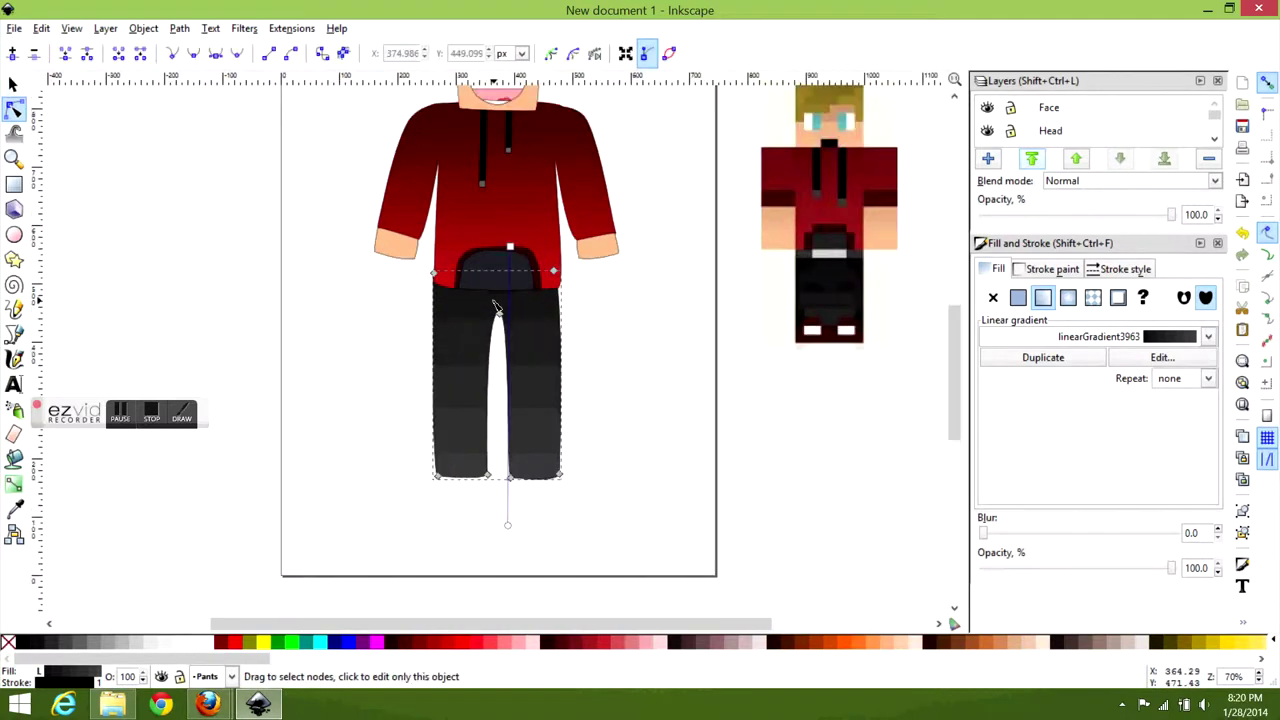
drag(521, 383, 506, 385)
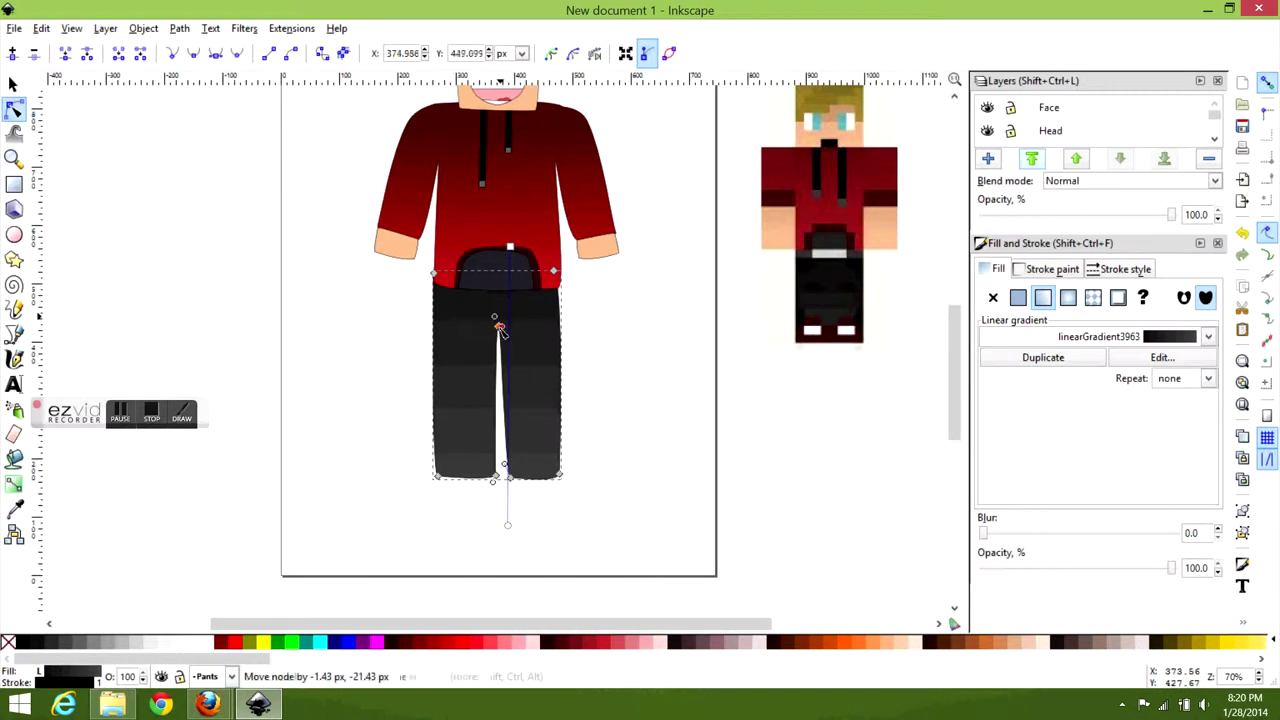
- Reposition the trousers under the hoodie and lengthen them to a height of about 395 px
key(s)
key(Escape)
key(minus)
key(minus)
click(558, 450)
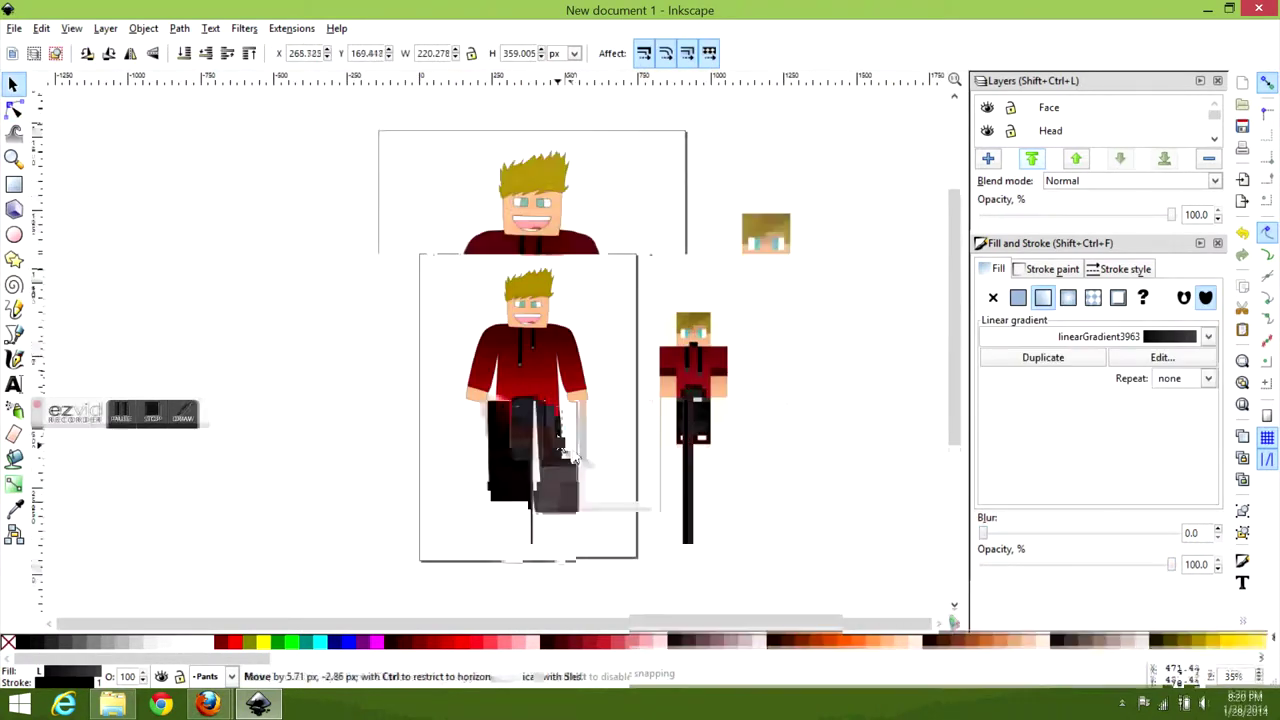
key(plus)
key(Escape)
- Draw a closed shoe outline with a raised block in the middle, covering the bottom end of the left trouser leg
key(plus)
key(plus)
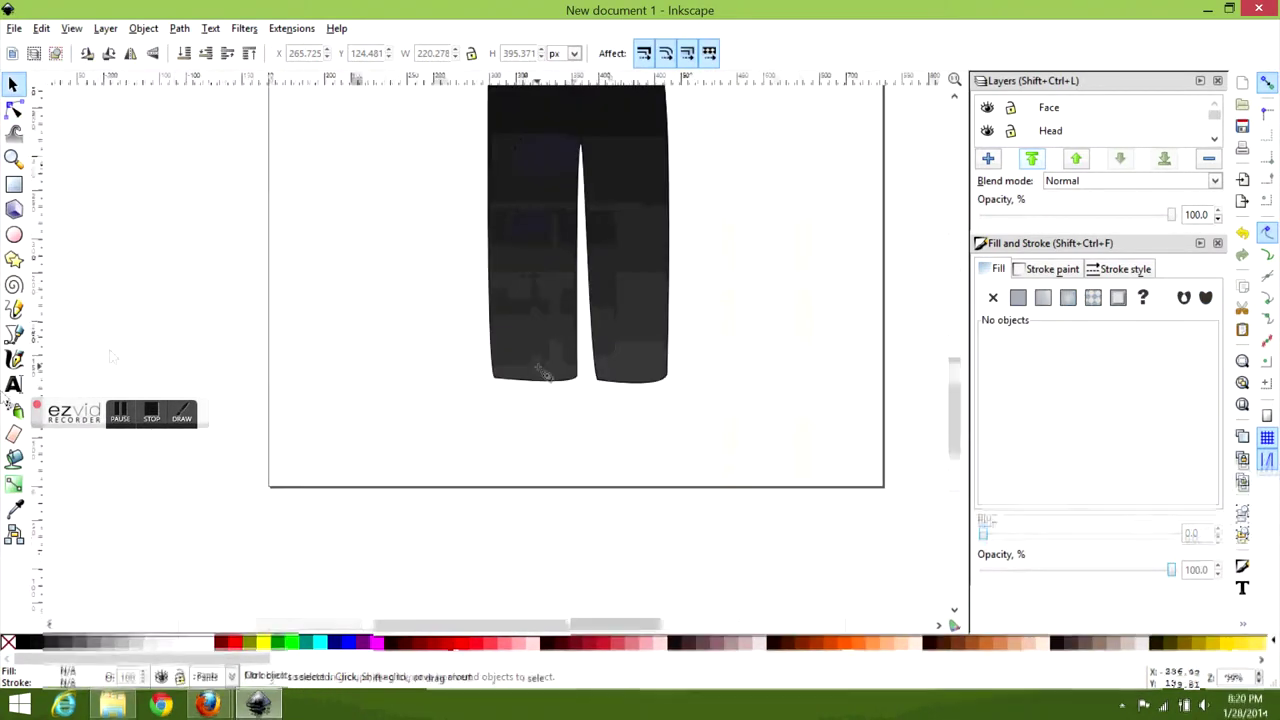
key(plus)
key(plus)
key(plus)
key(plus)
key(plus)
key(b)
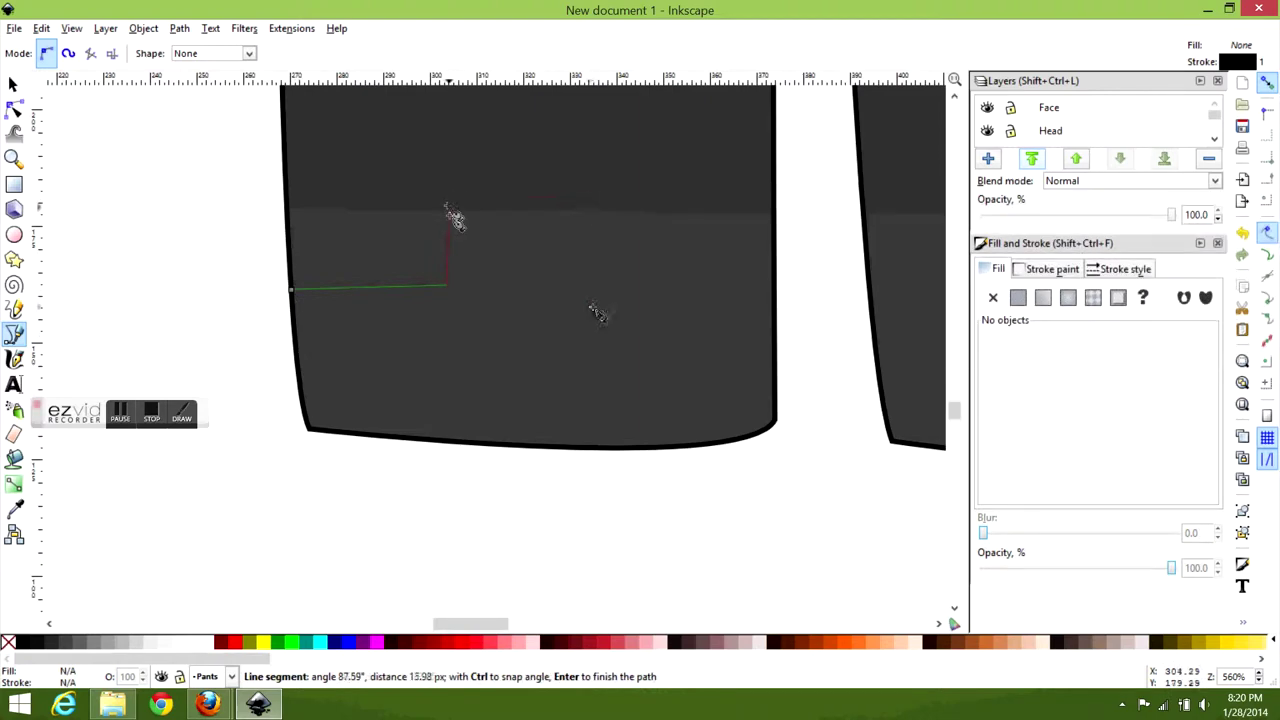
key(minus)
key(minus)
drag(312, 430, 207, 422)
click(280, 332)
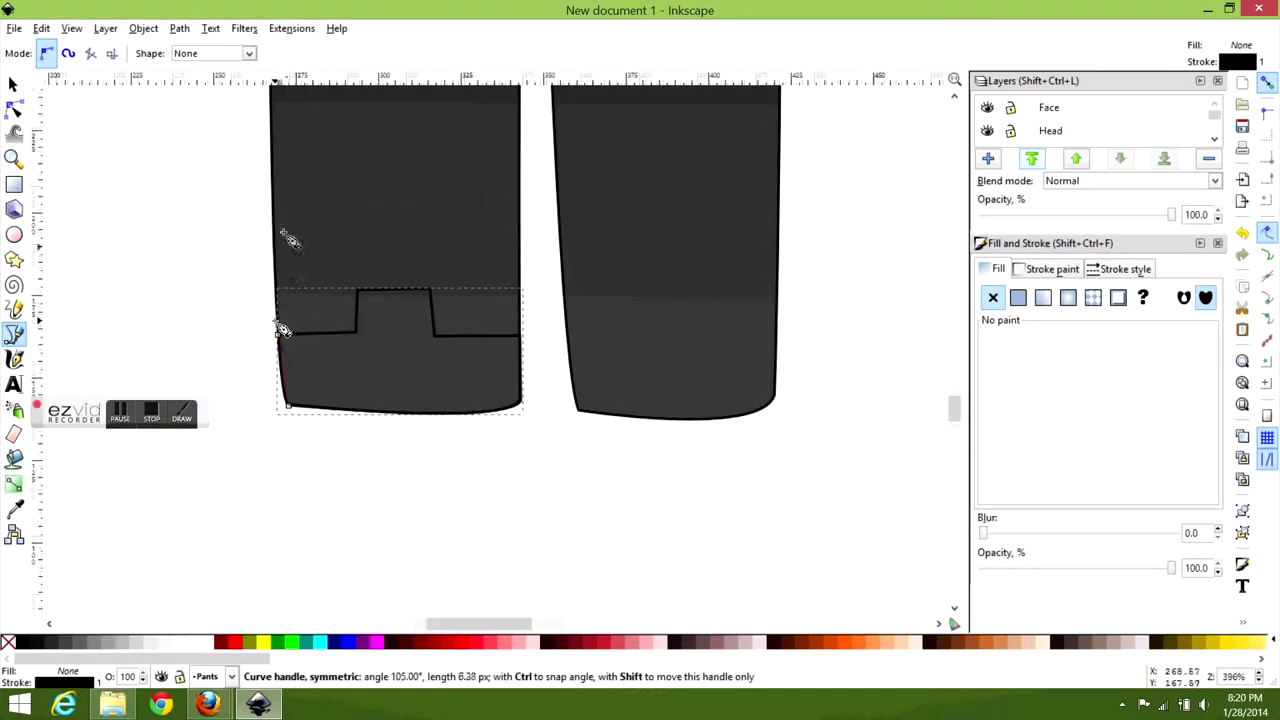
- Fill the left shoe with the very dark red sampled from the reference character's shoe
key(plus)
key(plus)
key(5)
key(F7)
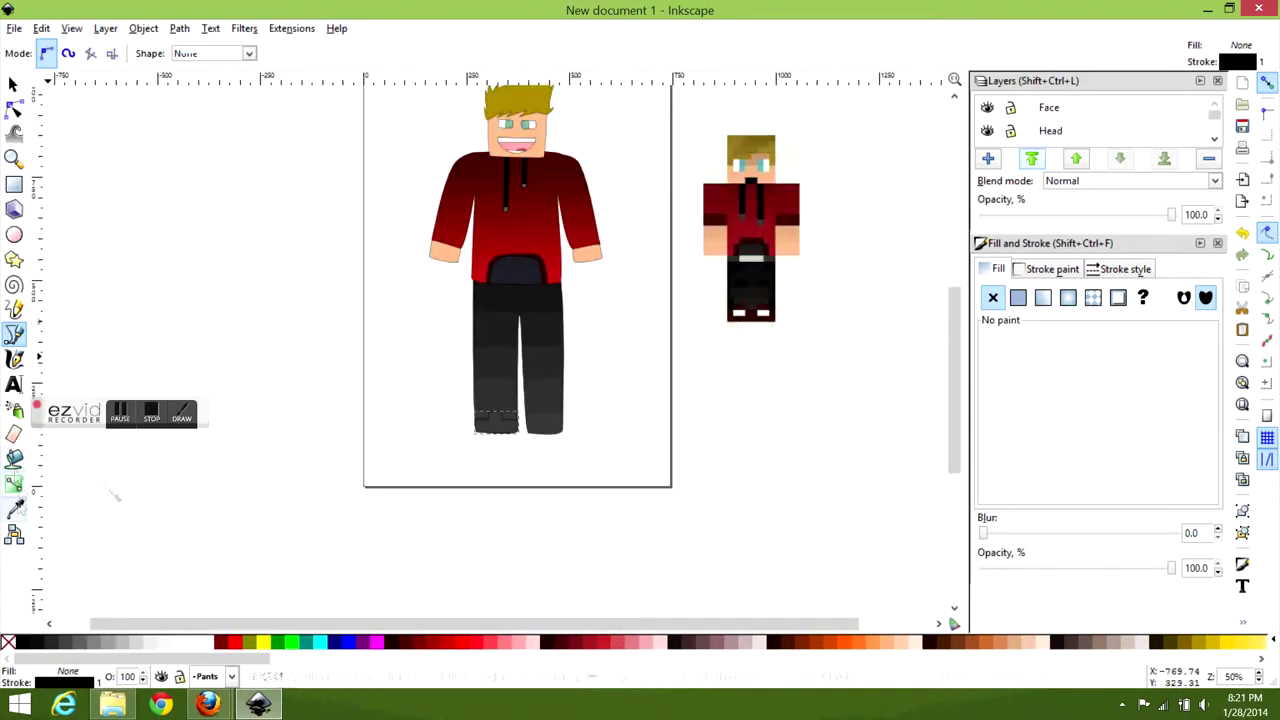
scroll(709, 323, up, 3)
click(709, 323)
scroll(103, 368, up, 2)
- Draw a matching shoe with a raised middle block on the right leg and fill it with dark red 270405
key(b)
click(596, 432)
scroll(662, 427, up, 2)
click(600, 438)
click(607, 402)
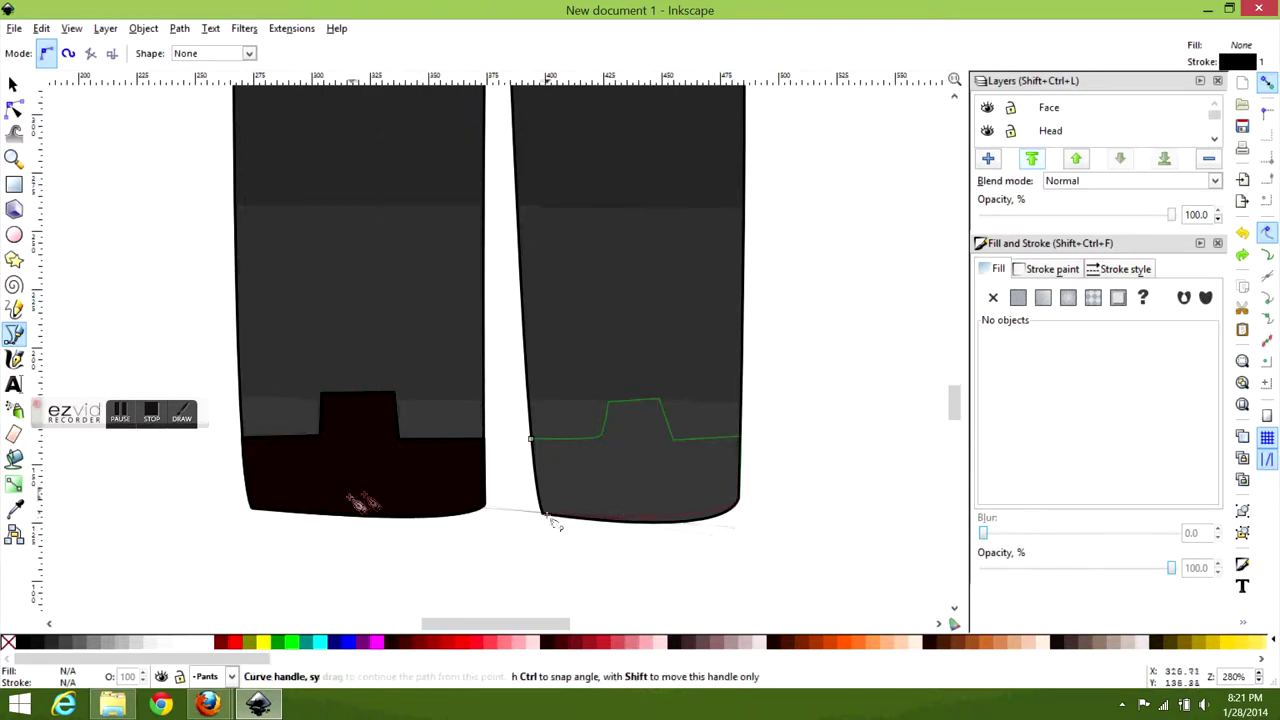
drag(551, 522, 534, 409)
scroll(534, 409, up, 2)
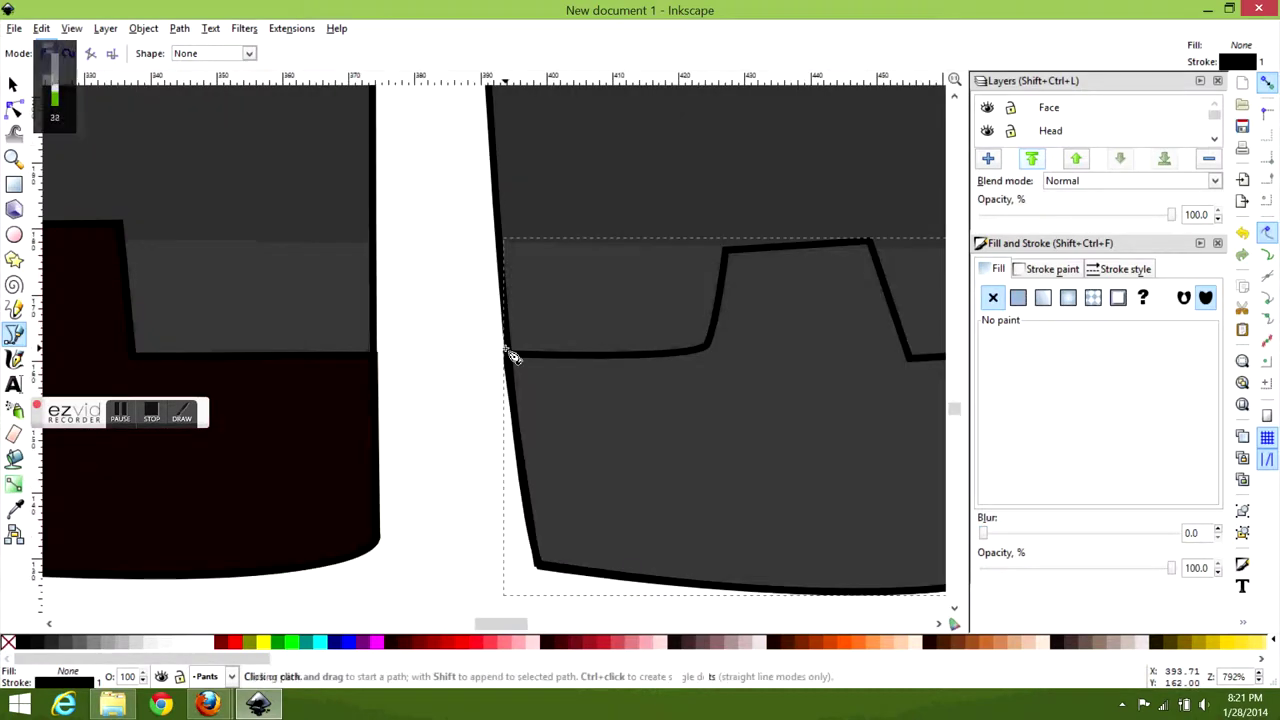
click(14, 508)
click(355, 338)
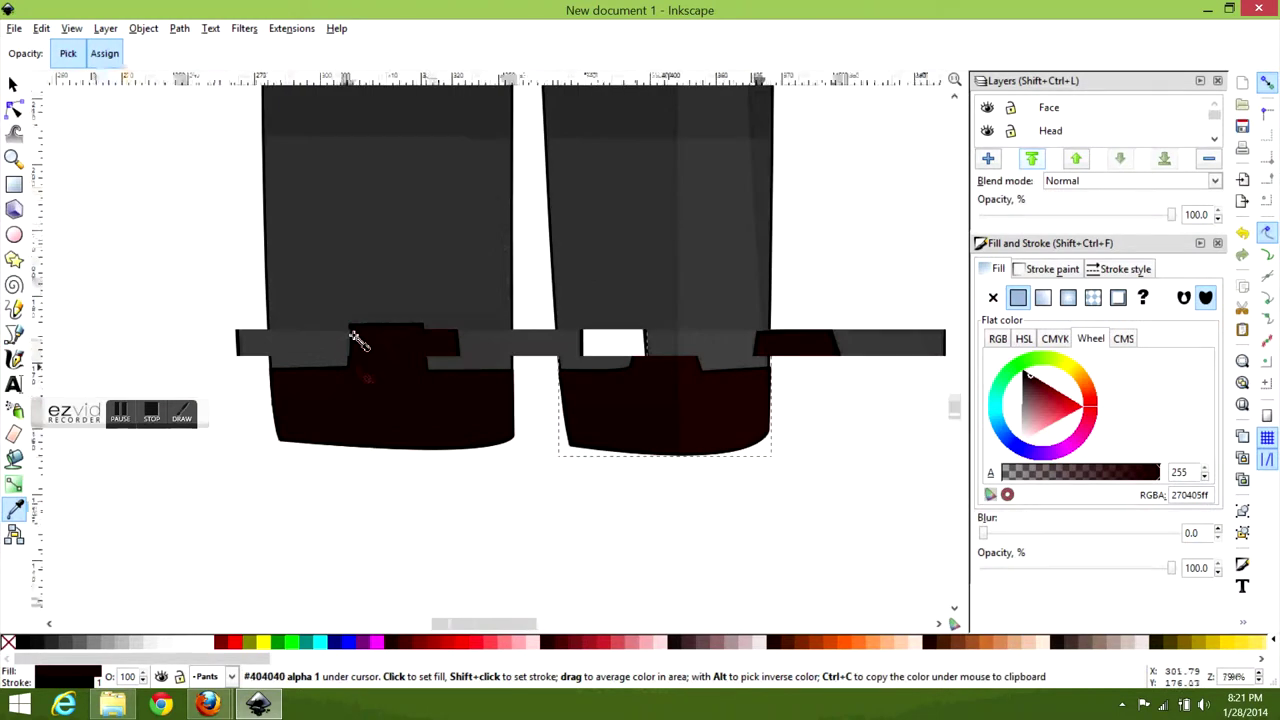
- Draw a closed, slightly rounded four-sided patch inside the raised block of the left shoe
key(b)
scroll(356, 338, up, 3)
click(364, 440)
click(372, 292)
drag(607, 288, 632, 422)
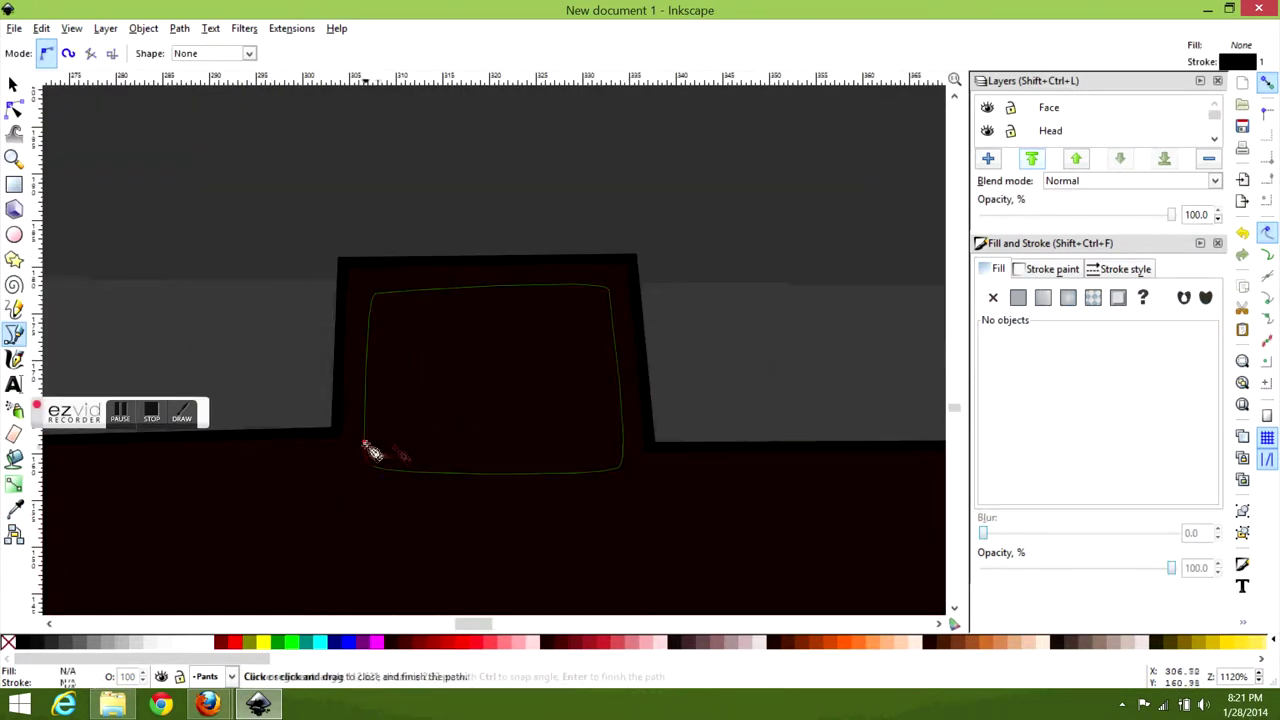
click(366, 446)
- Fill the shoe patch with white and place a copy on the right shoe
scroll(360, 440, down, 4)
key(s)
drag(352, 432, 624, 396)
key(Escape)
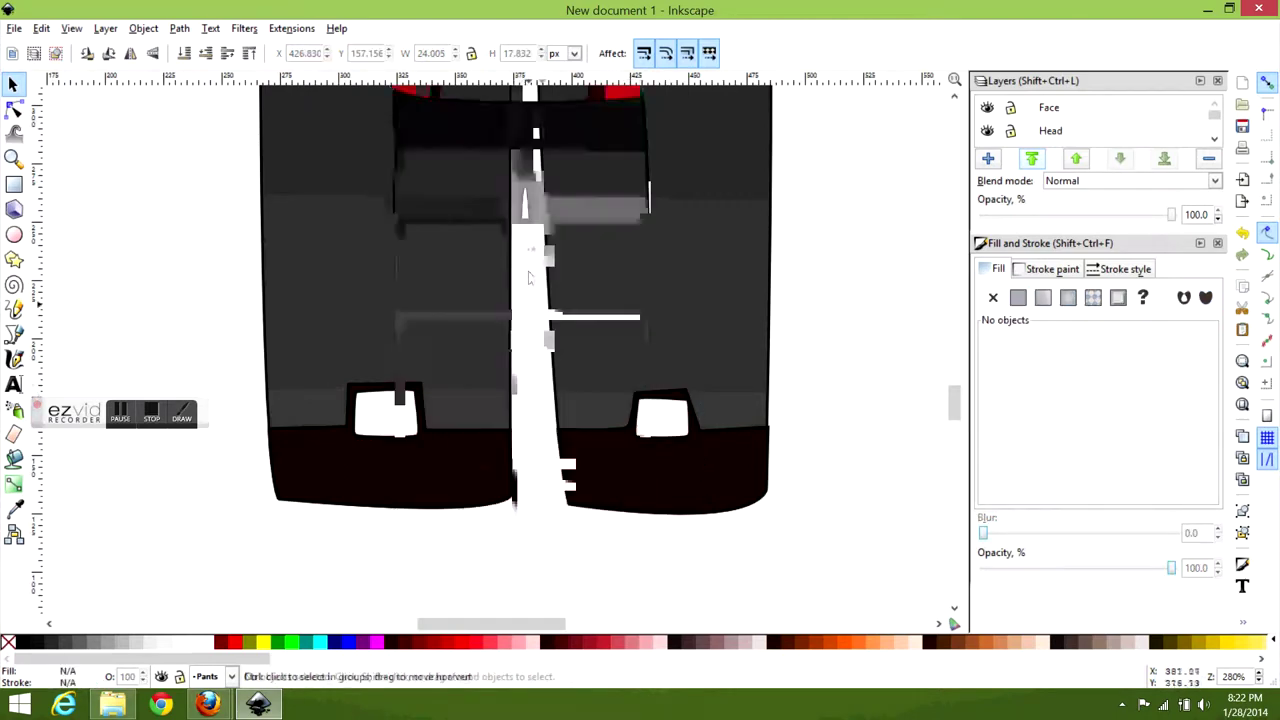
- Lower and widen the white patches on both shoes, making the right one about 40 px wide
key(5)
scroll(508, 362, up, 3)
click(517, 347)
drag(517, 347, 528, 350)
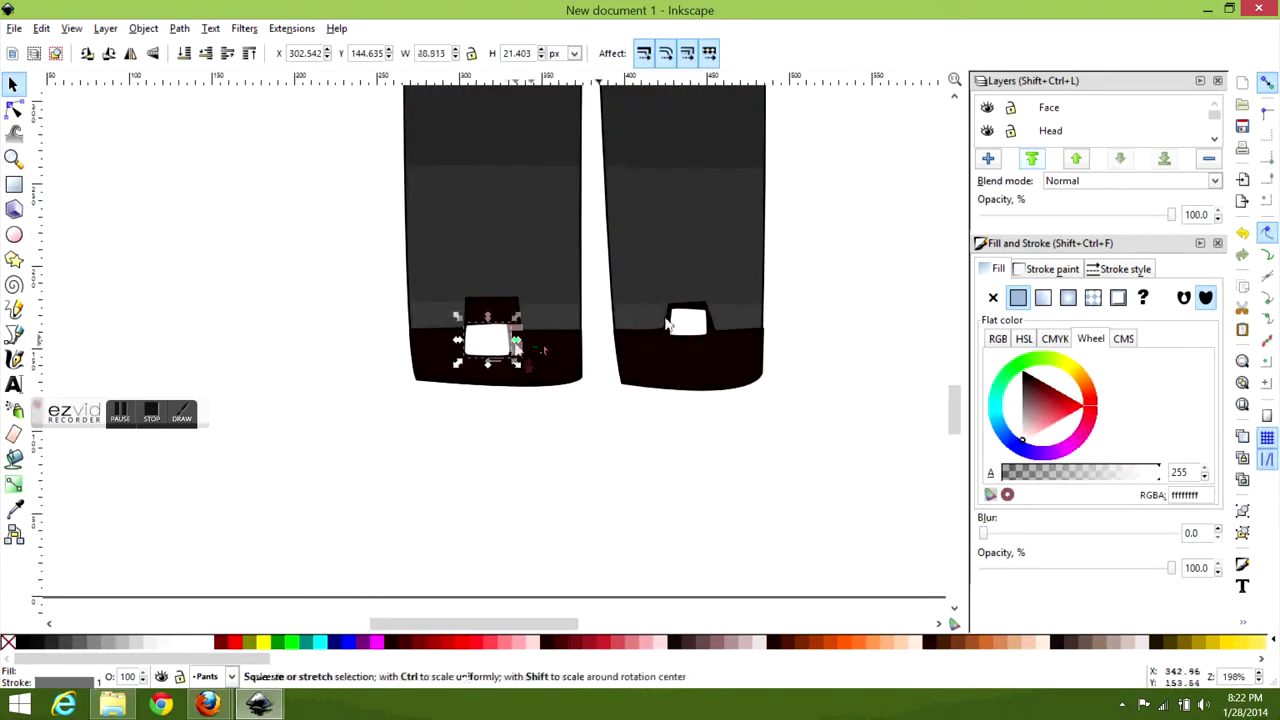
drag(688, 322, 690, 345)
click(690, 345)
click(690, 347)
key(Escape)
key(5)
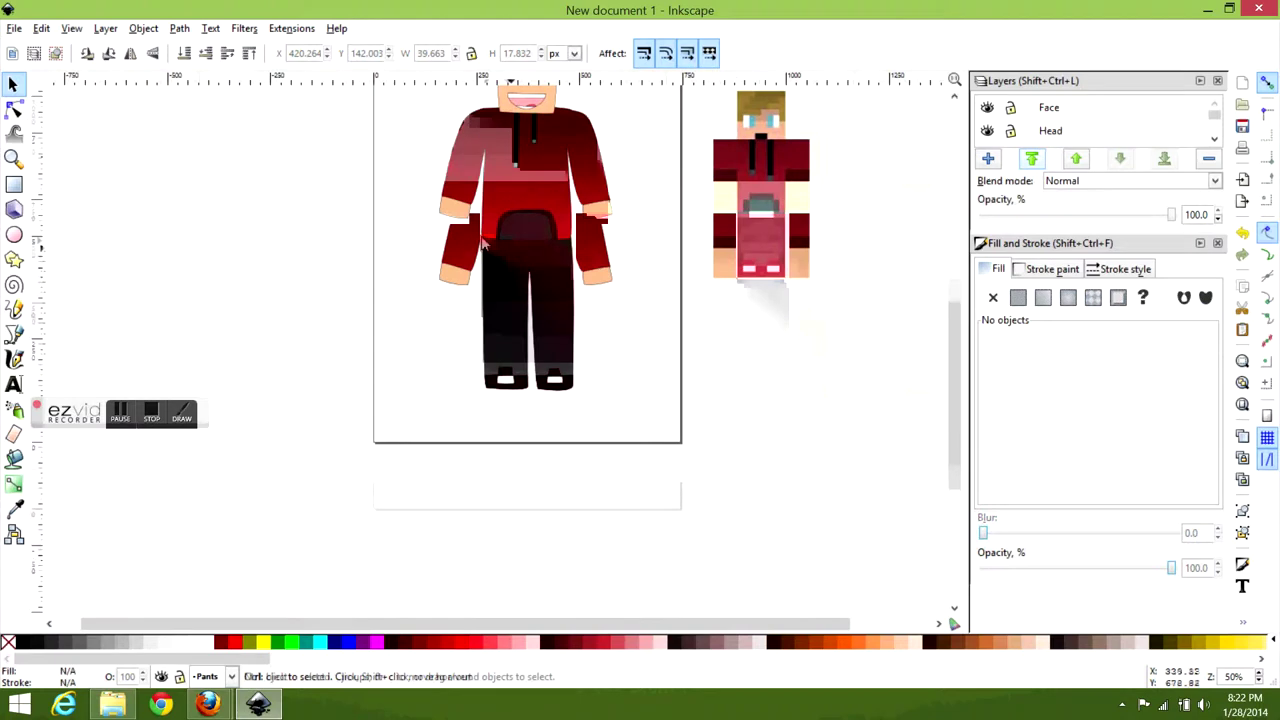
- Shift the mouth group slightly to the left on the face and deselect it
scroll(571, 294, up, 6)
click(545, 325)
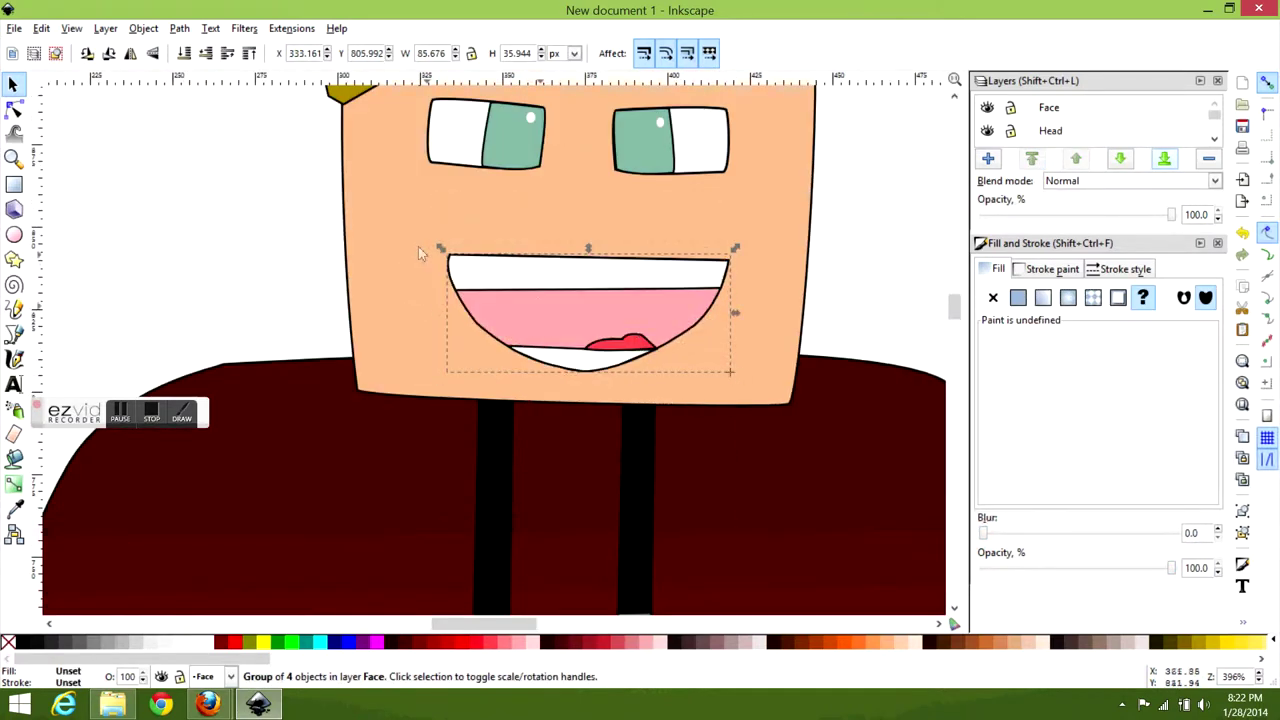
scroll(515, 334, down, 5)
key(Escape)
scroll(548, 314, down, 3)
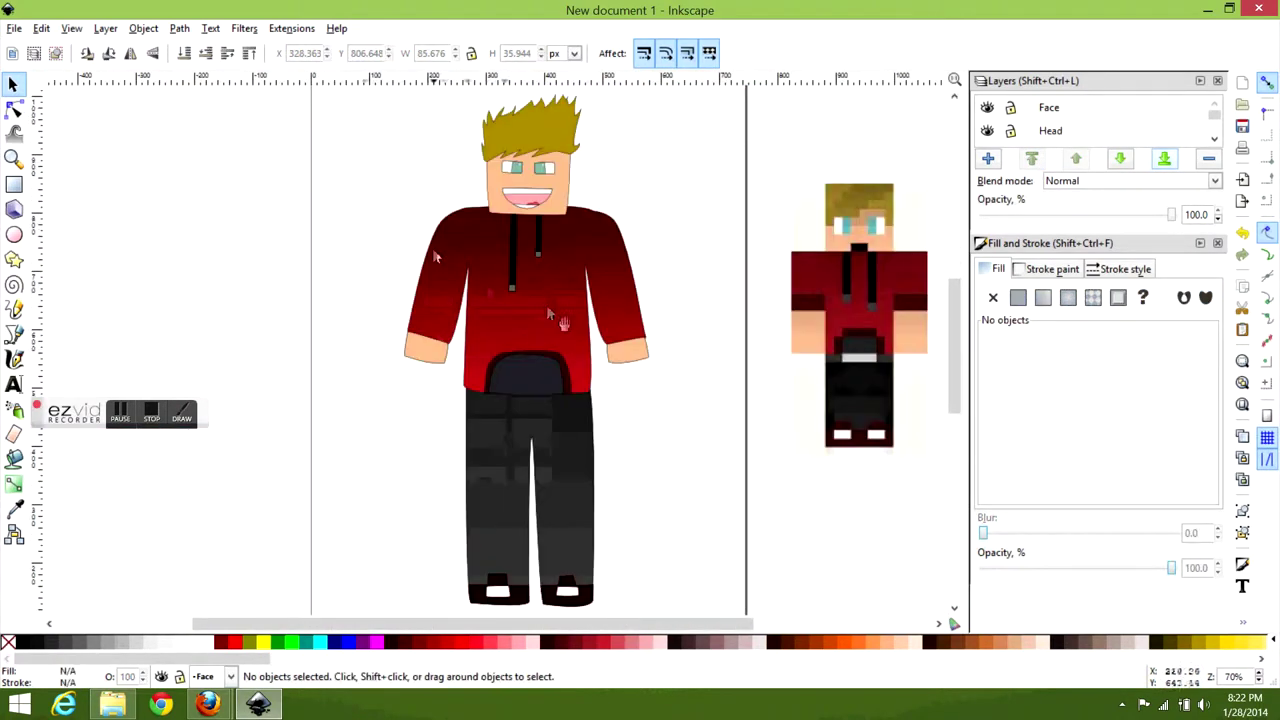
- Draw a belt strip about 107 px wide and 27 px high under the hoodie pocket, filled with the reference's light belt colour
scroll(483, 400, up, 4)
key(b)
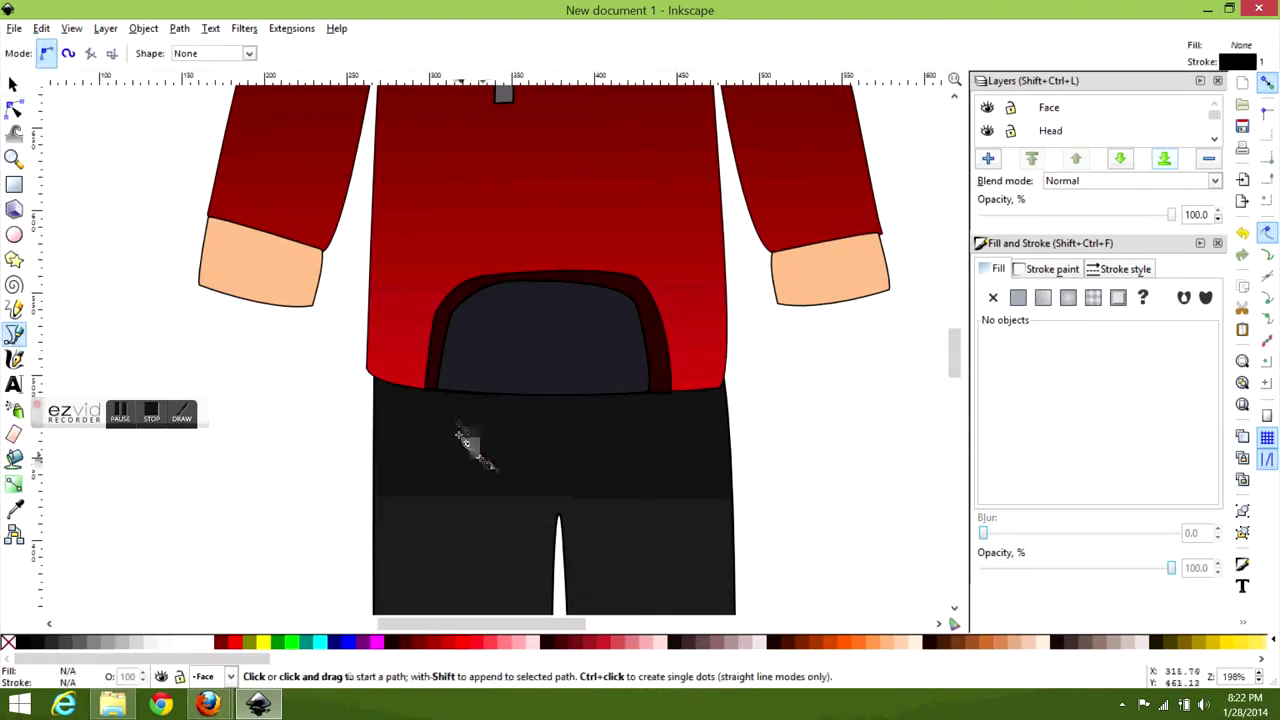
scroll(483, 410, up, 1)
drag(478, 390, 490, 478)
right_click(400, 372)
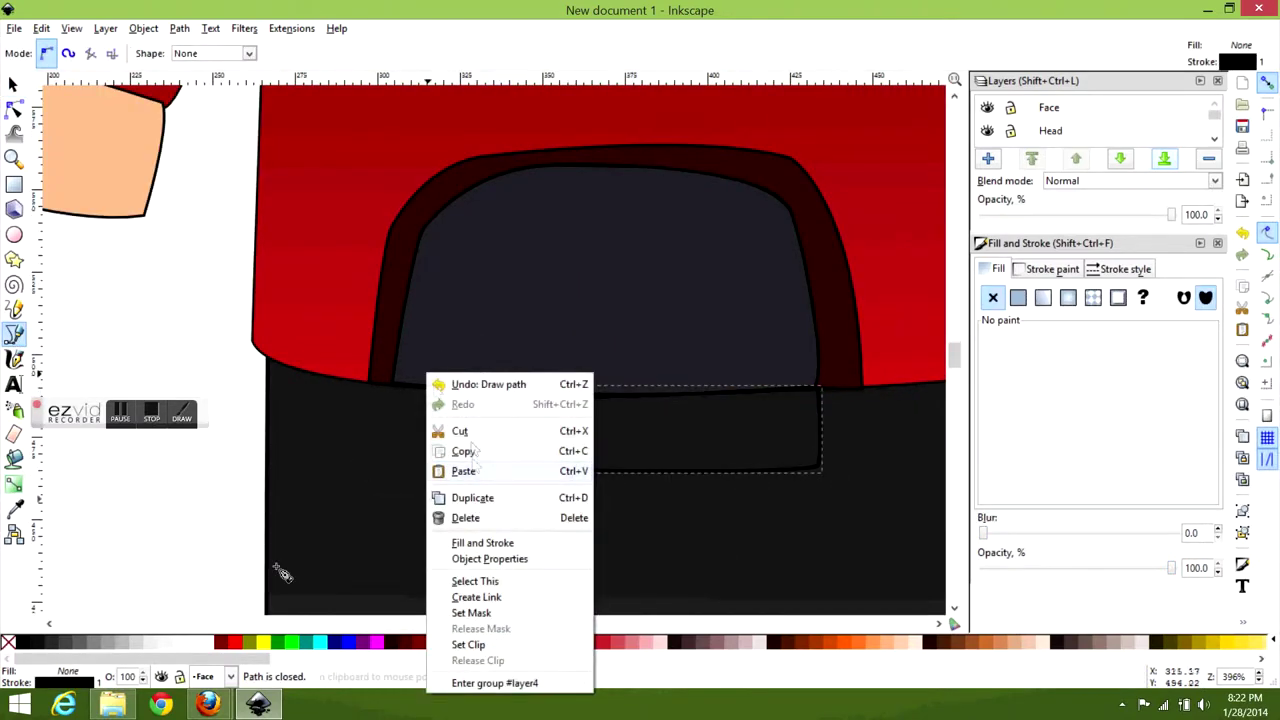
key(Escape)
scroll(300, 450, down, 5)
key(s)
scroll(457, 620, down, 2)
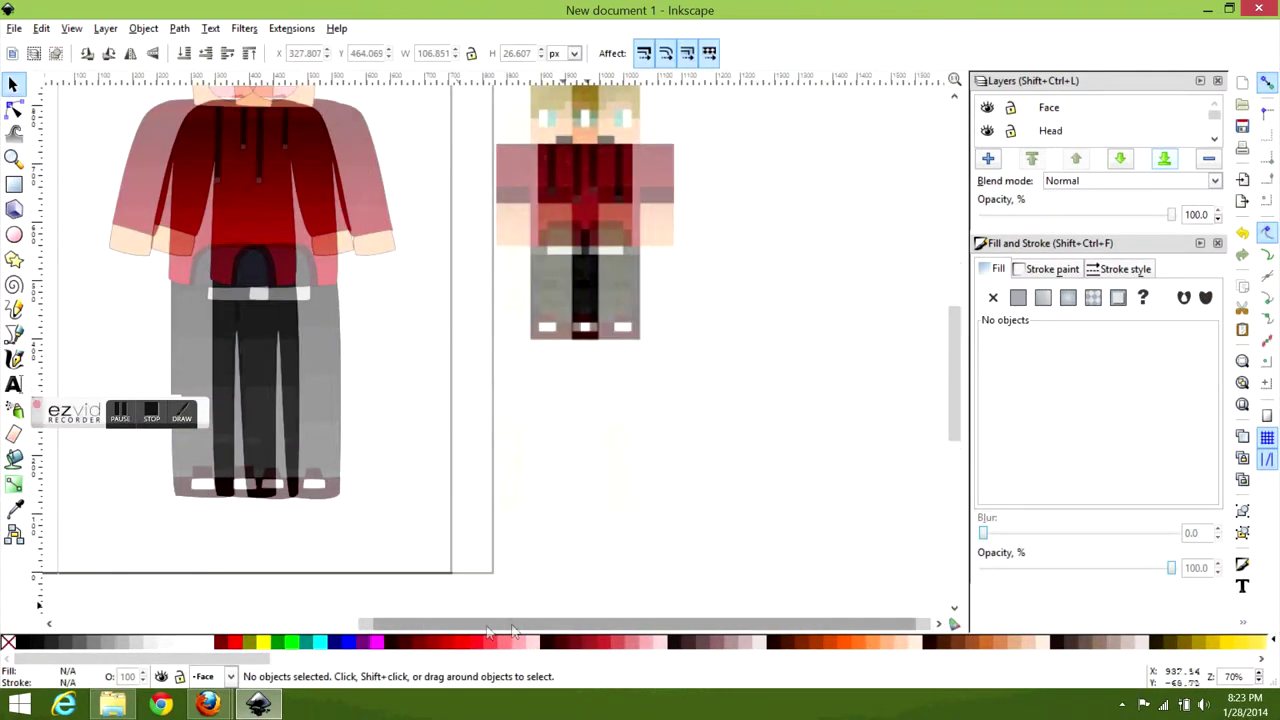
- Select all parts of the character and slightly rescale their height
scroll(470, 440, up, 3)
scroll(470, 440, left, 5)
scroll(580, 215, down, 2)
key(ctrl+a)
drag(512, 435, 510, 470)
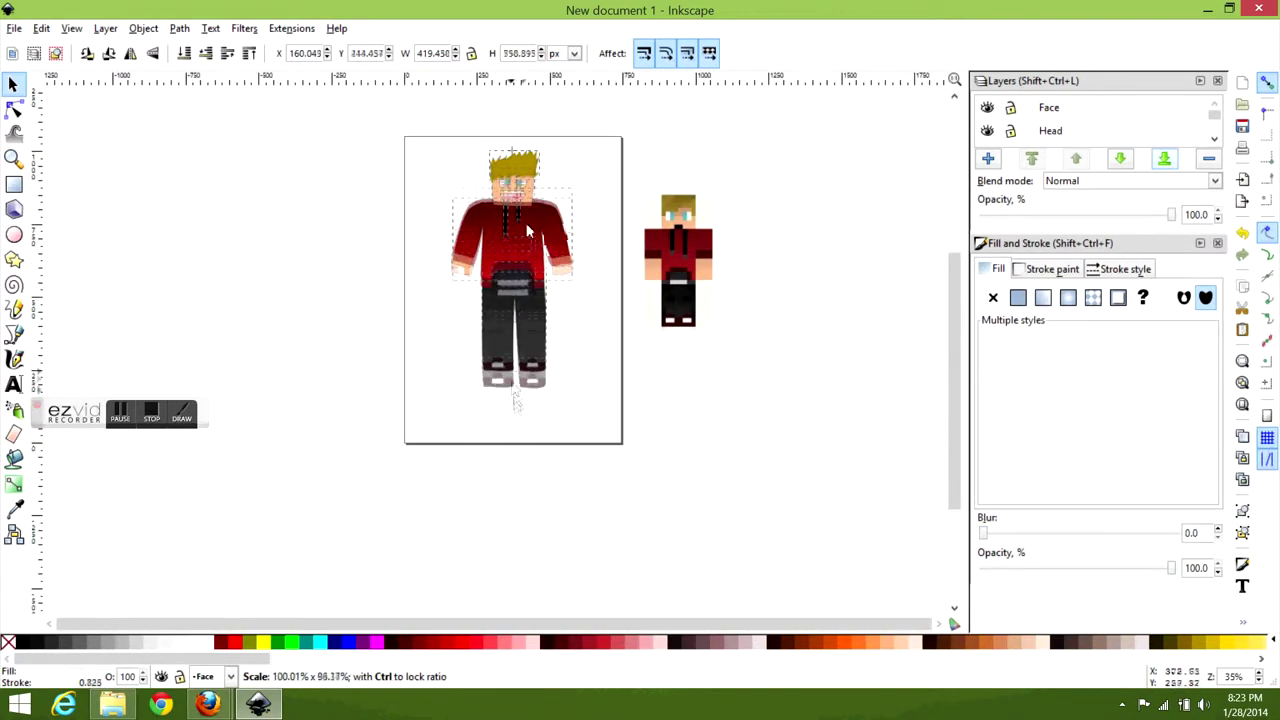
key(Escape)
- Draw a closed oval outline about 58 px wide and 67 px high in the empty area beside the head, and inspect its nodes
scroll(503, 217, up, 3)
scroll(463, 229, up, 3)
key(b)
scroll(465, 229, up, 3)
click(393, 265)
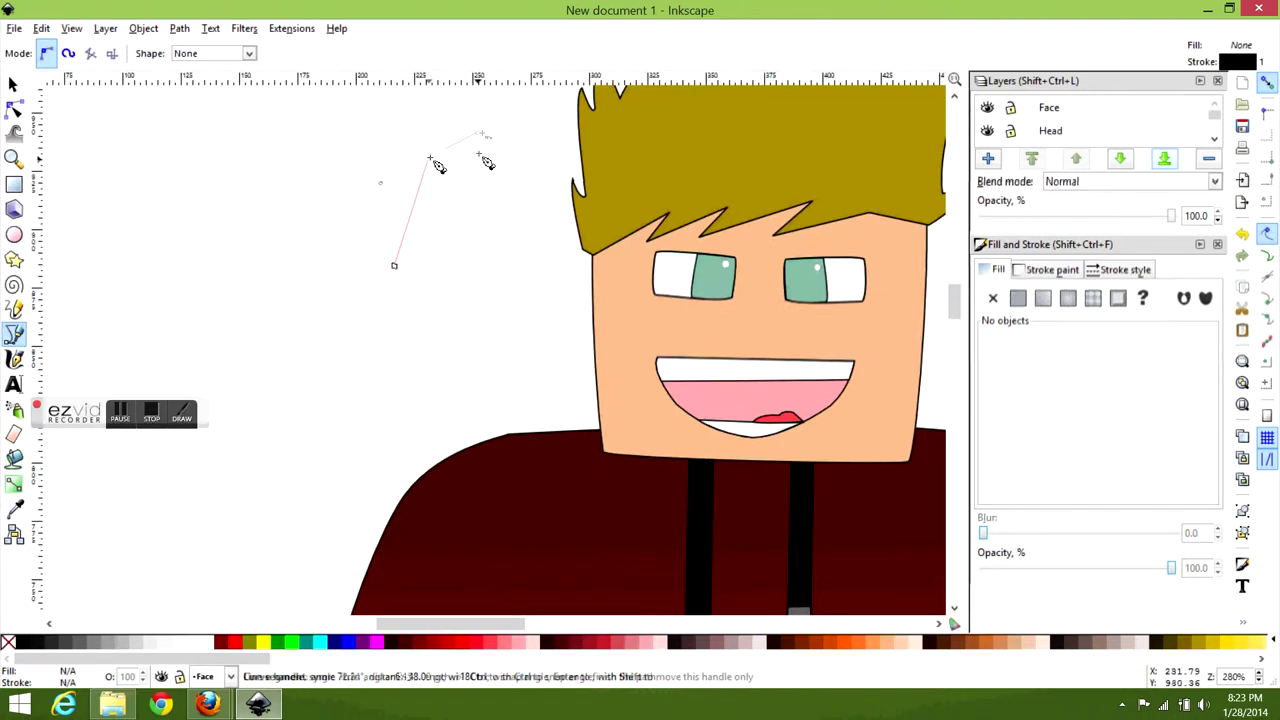
drag(428, 158, 472, 192)
drag(518, 243, 443, 352)
drag(383, 213, 385, 215)
key(n)
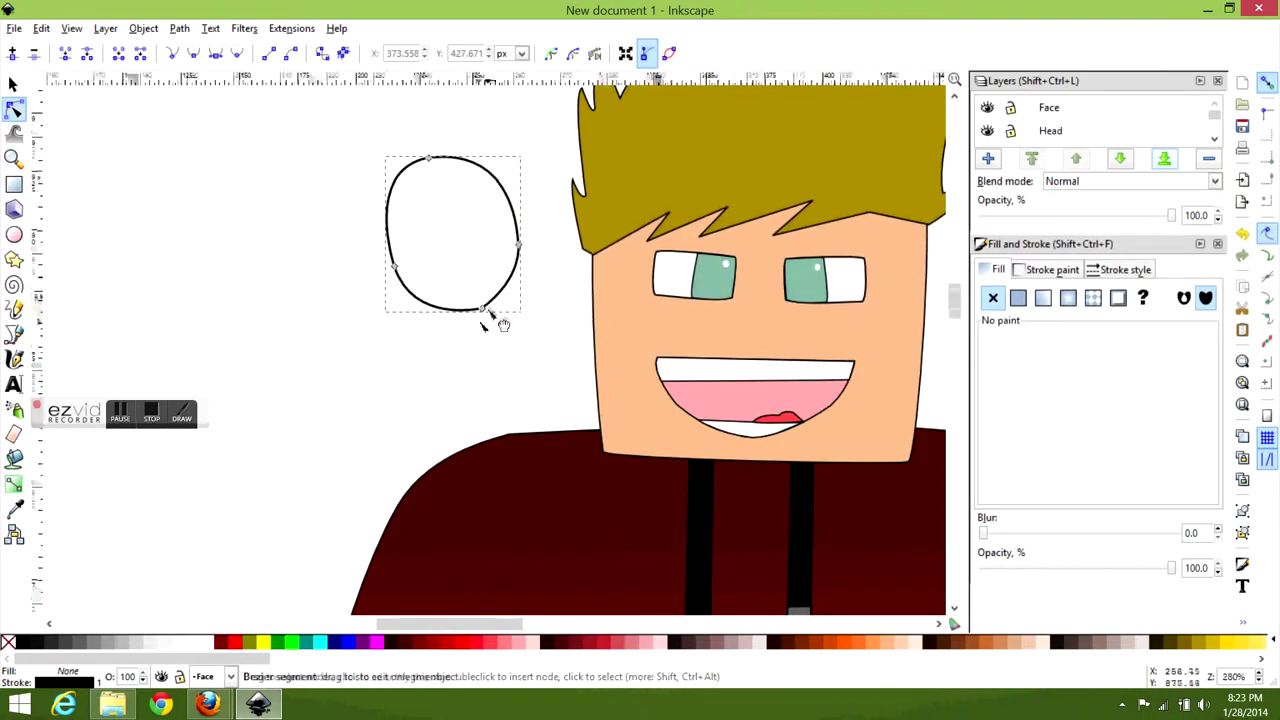
scroll(500, 314, up, 3)
scroll(441, 190, down, 2)
key(Escape)
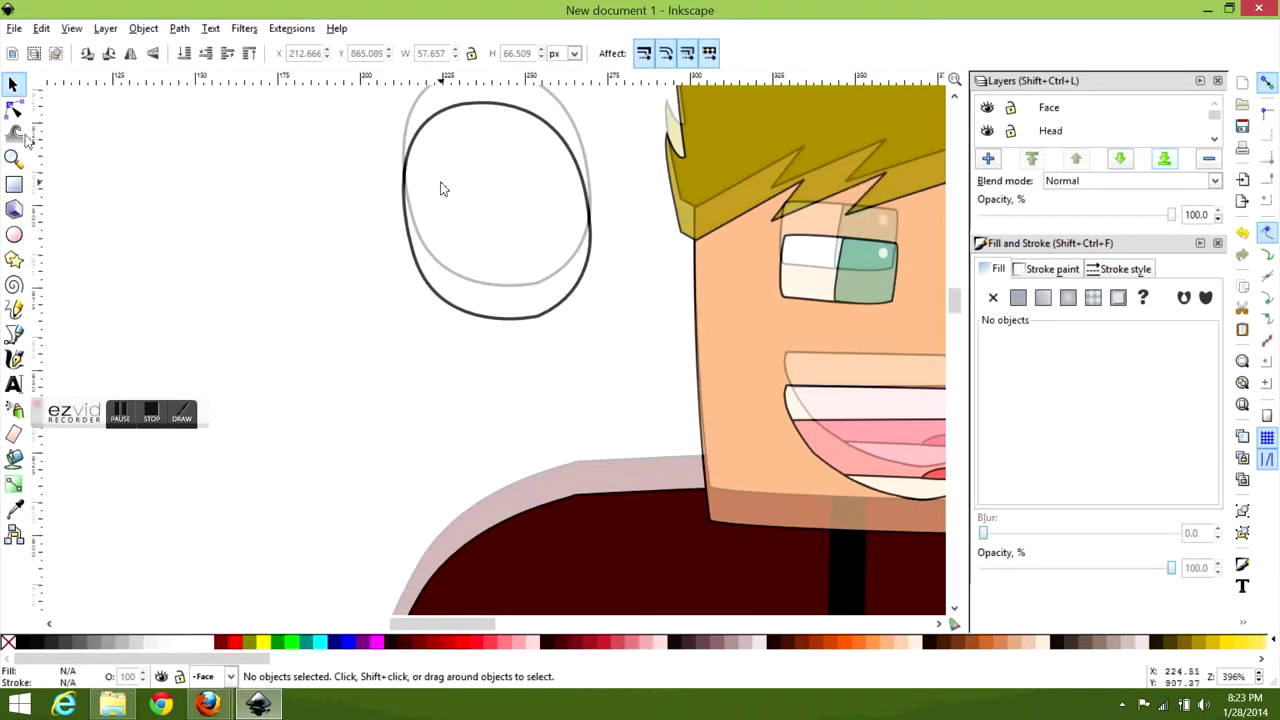
- On the Head layer, draw a closed oval body outline about 81 px wide and 108 px high below the small oval
scroll(443, 186, down, 1)
key(b)
scroll(585, 280, up, 2)
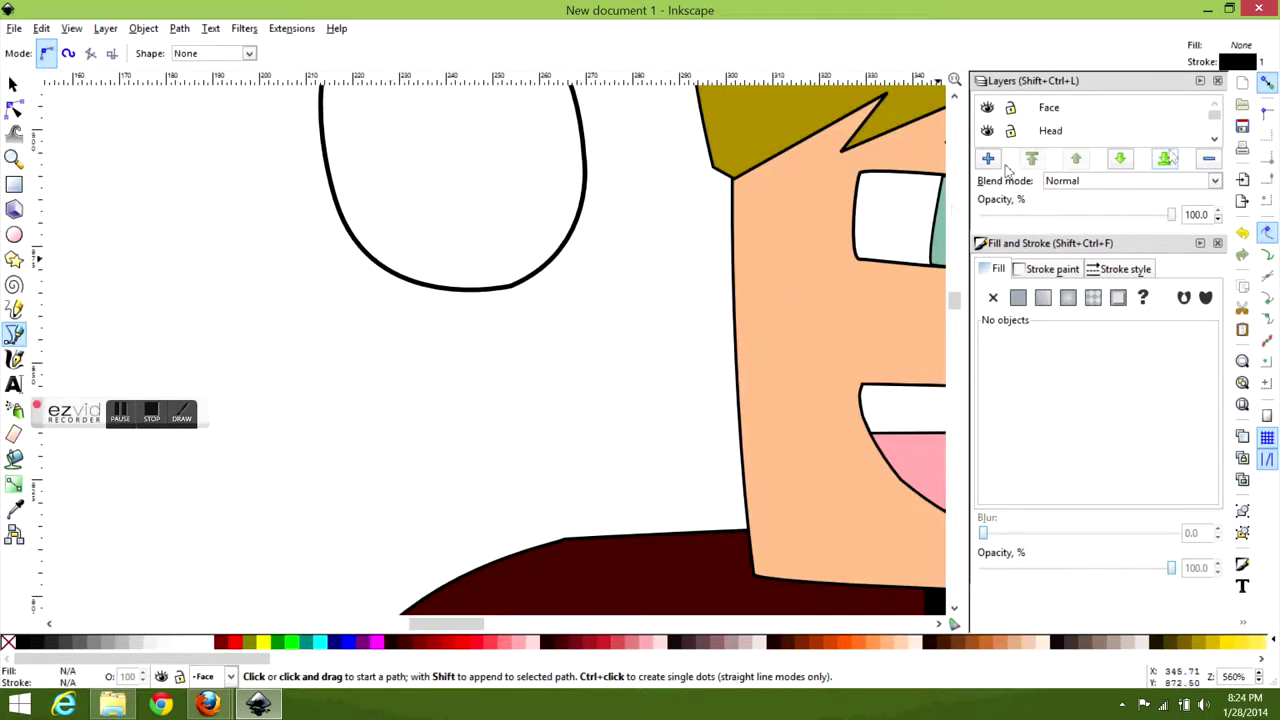
click(385, 270)
drag(328, 335, 320, 383)
double_click(455, 540)
scroll(430, 316, down, 3)
drag(527, 331, 508, 465)
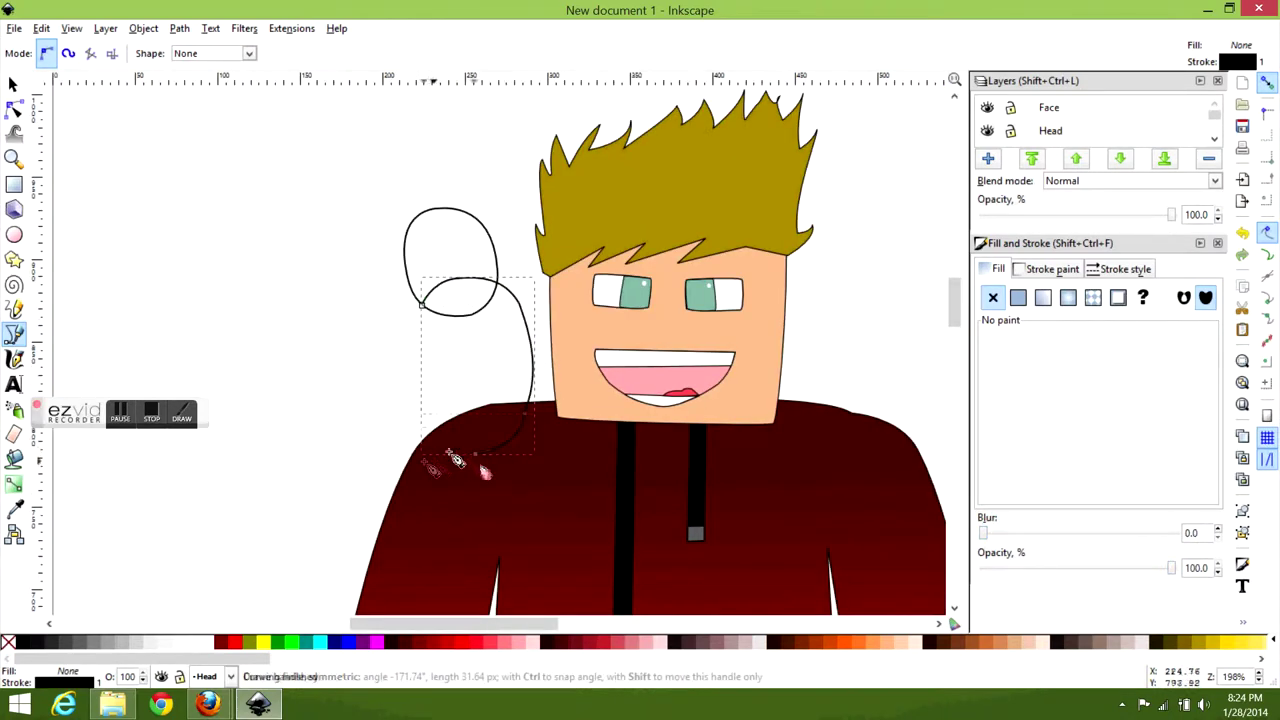
click(406, 413)
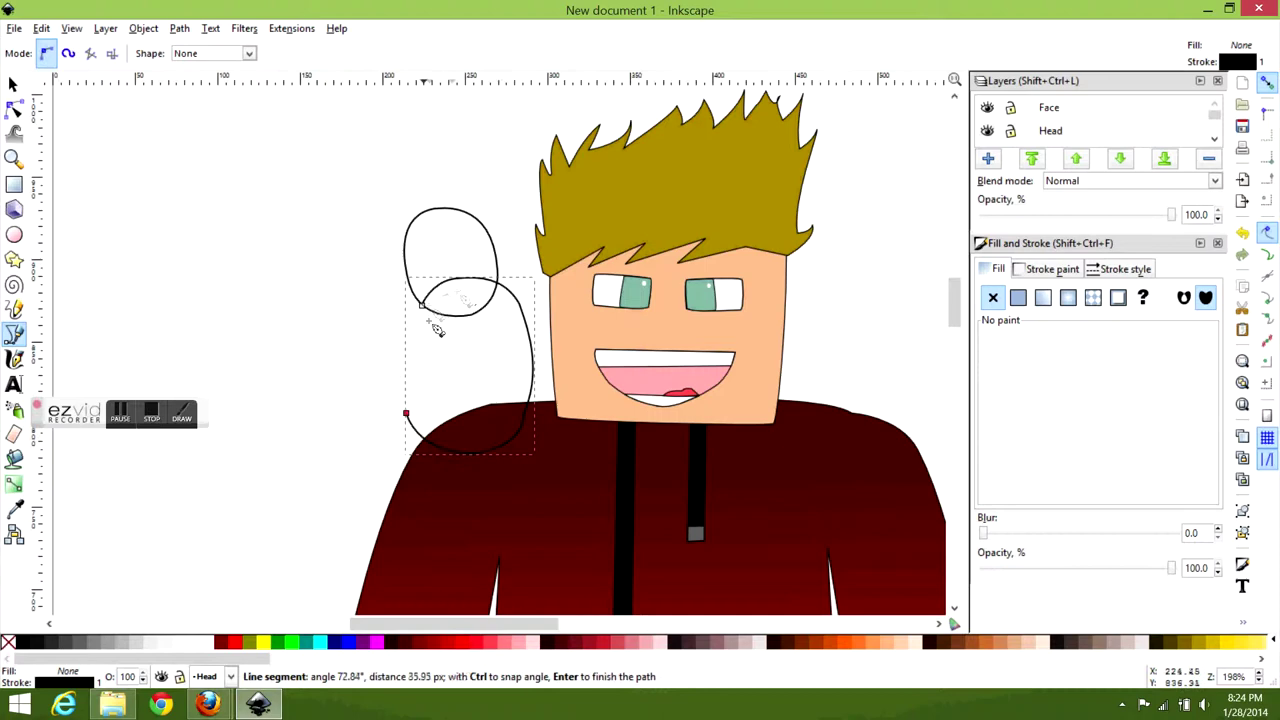
click(421, 305)
right_click(440, 245)
key(Escape)
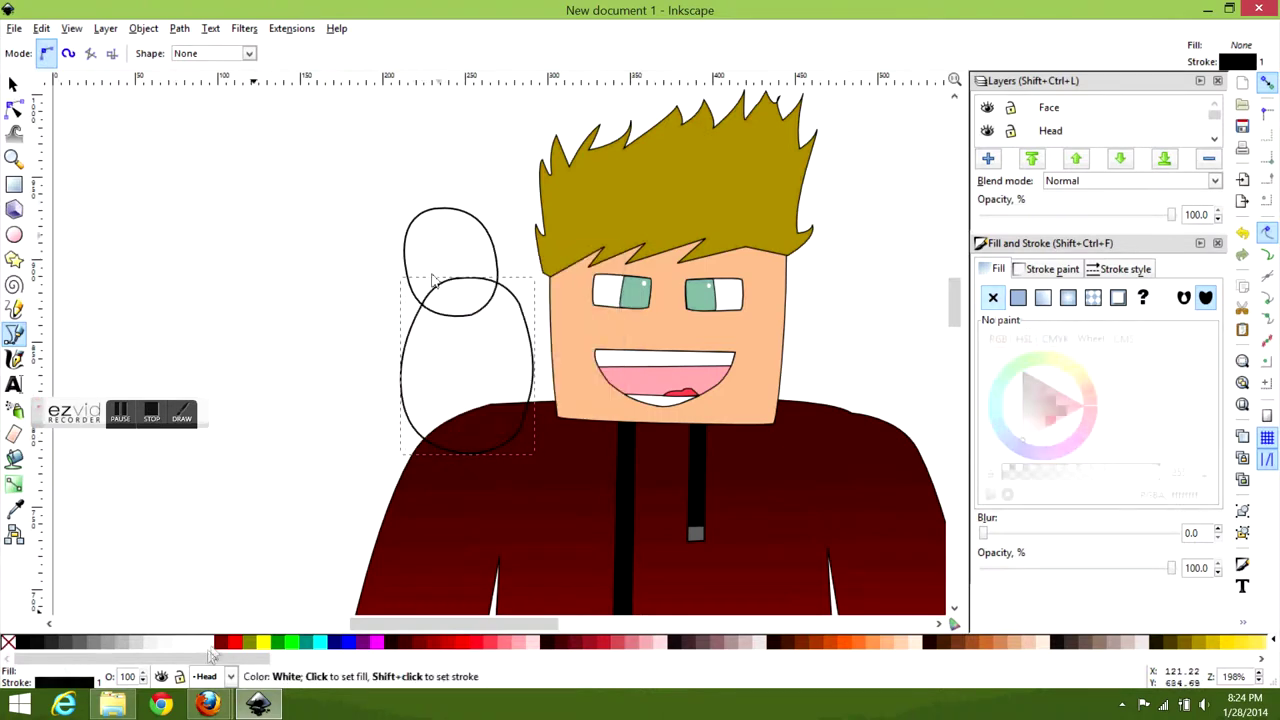
- Fill both the small head oval and the large body oval with orange ff7f2a
key(F1)
click(421, 280)
click(225, 641)
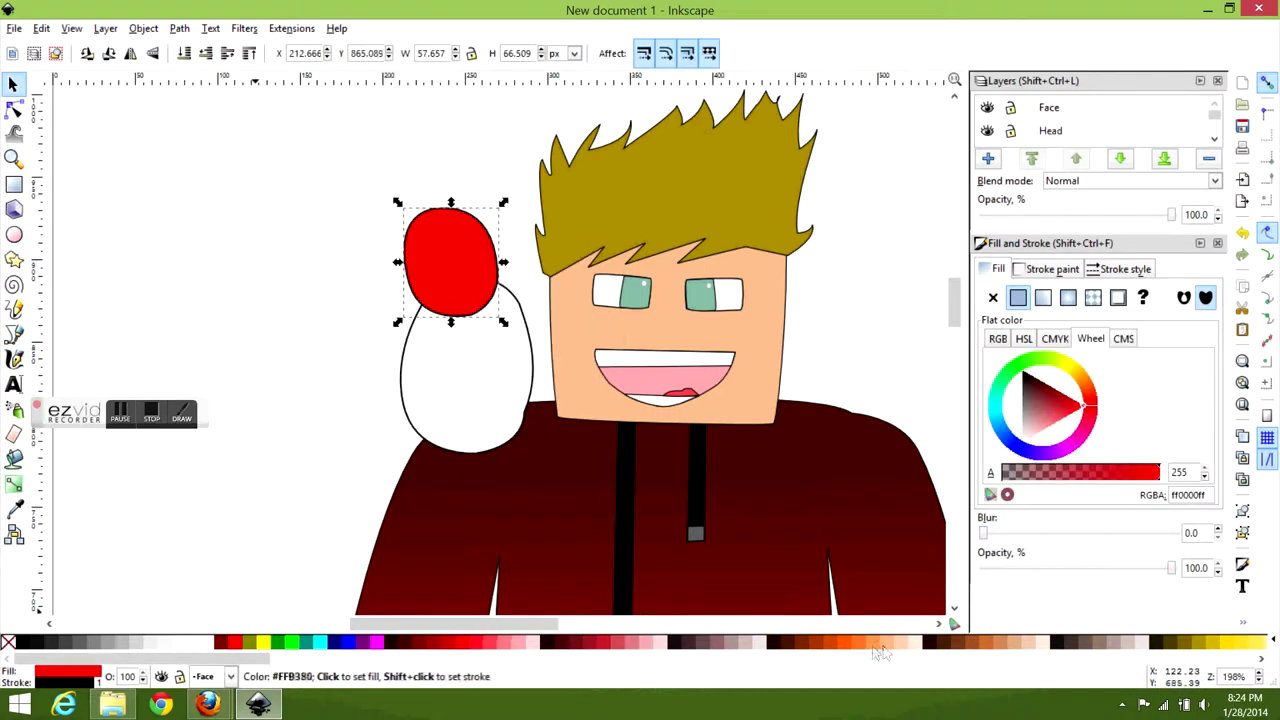
click(858, 642)
key(Tab)
click(860, 643)
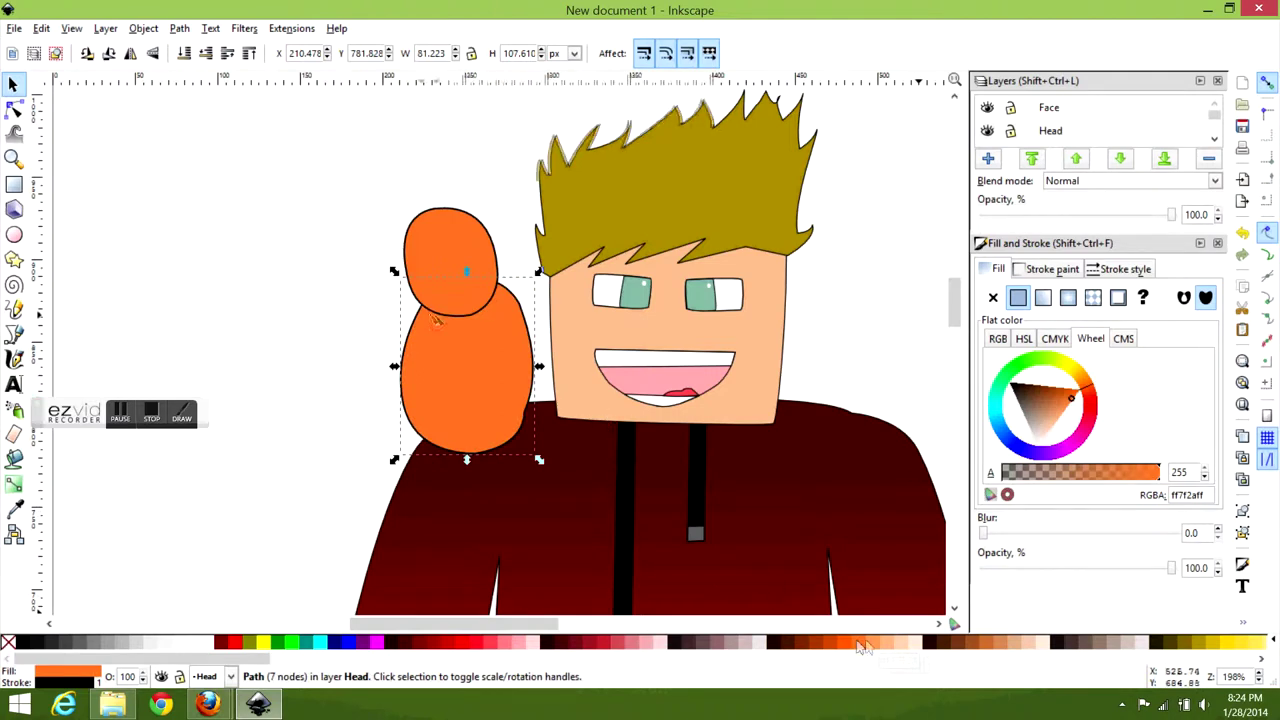
- Reshape the orange head and body by moving their nodes, rounding the head and widening the body toward the boy's face
key(F2)
click(418, 260)
click(436, 210)
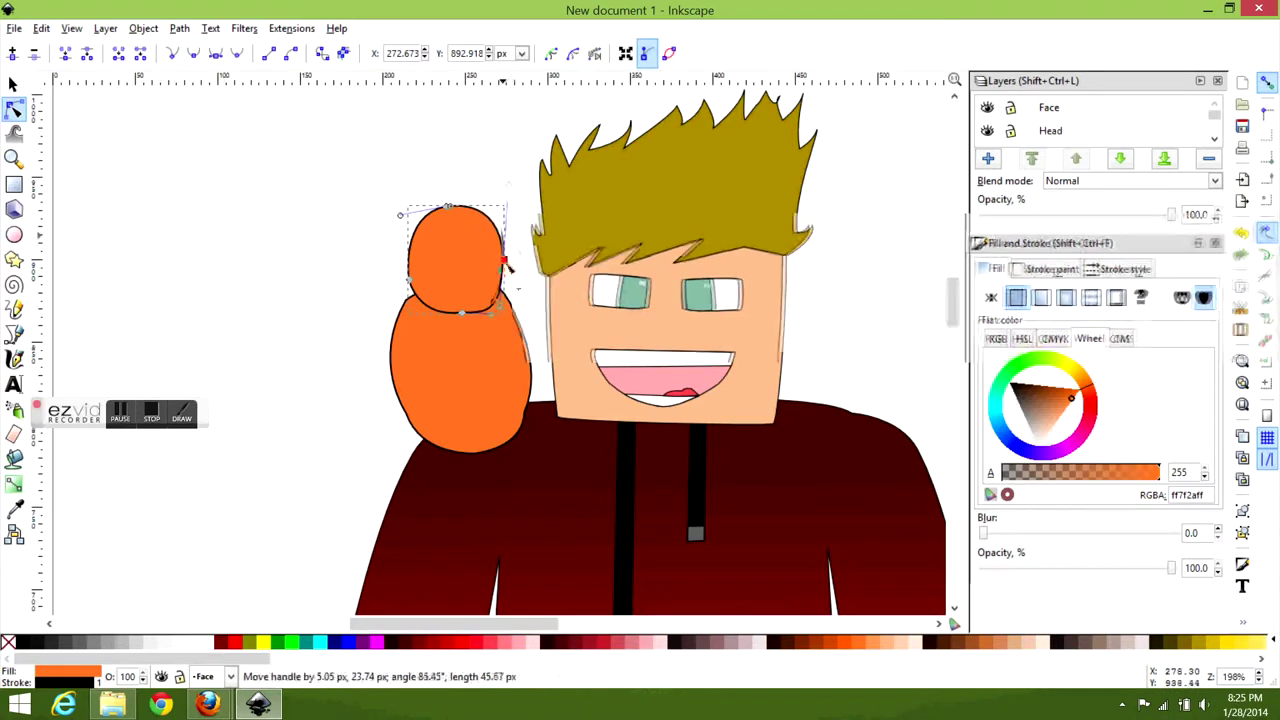
click(526, 418)
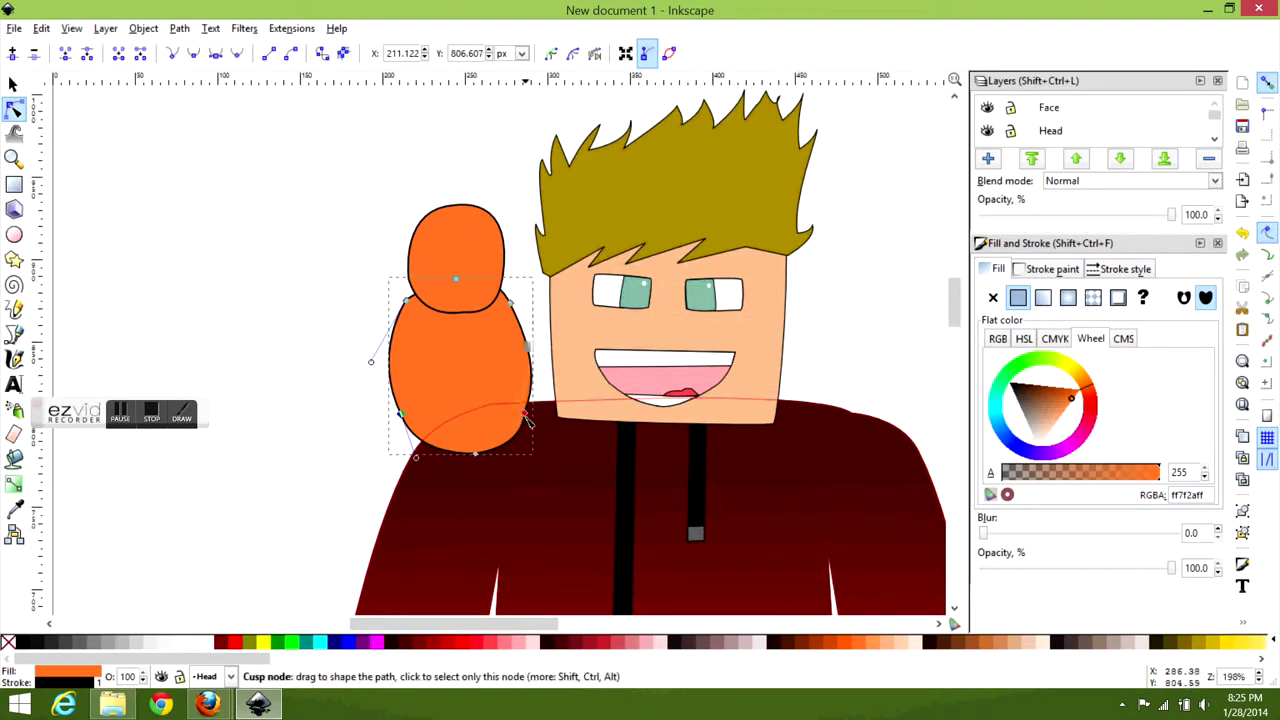
scroll(526, 418, up, 2)
click(493, 190)
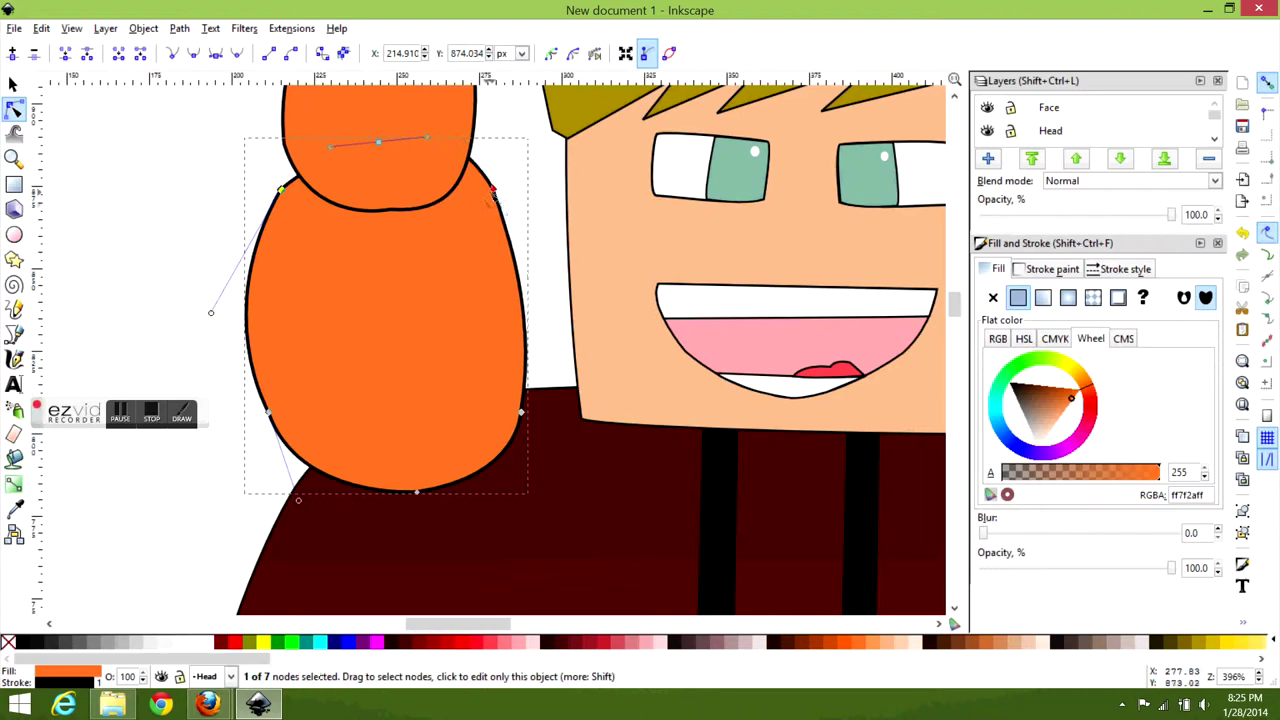
drag(521, 410, 548, 413)
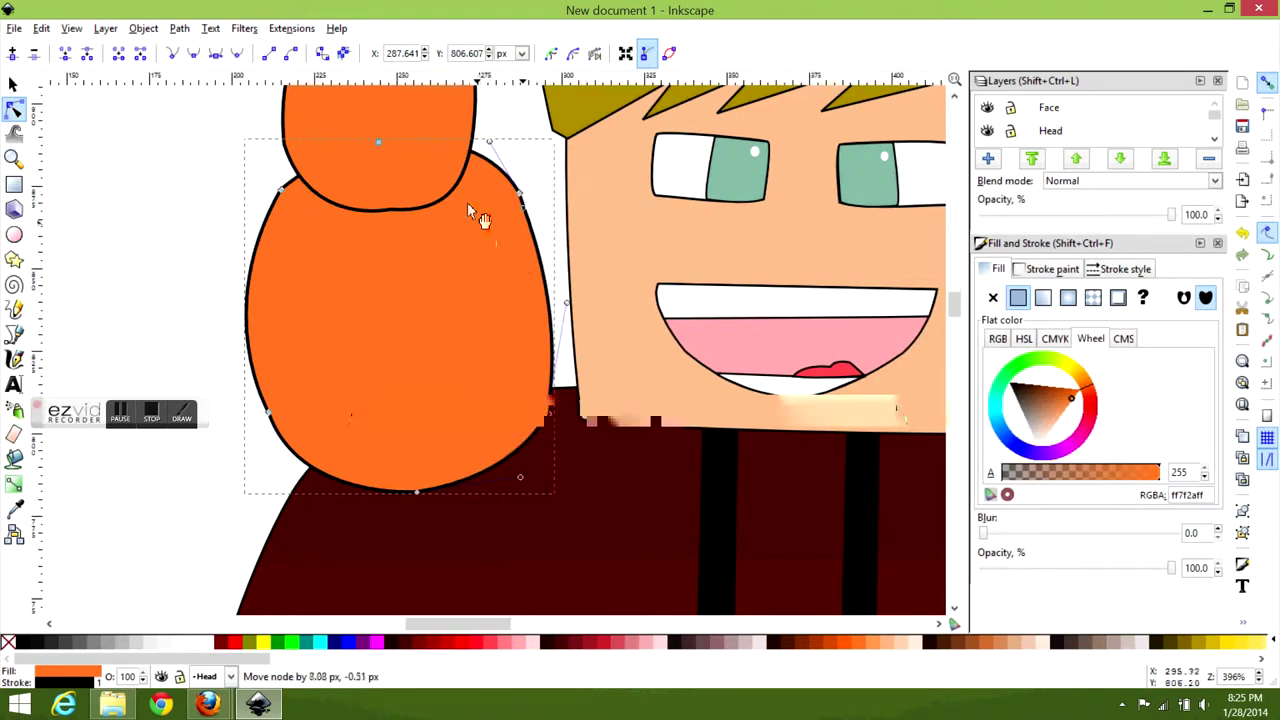
key(Escape)
key(s)
- On the Hair layer, draw a raised arm with pointed fingers about 68 px wide and 59 px high, filled orange ff7f2a
scroll(484, 244, down, 3)
scroll(390, 240, up, 2)
key(b)
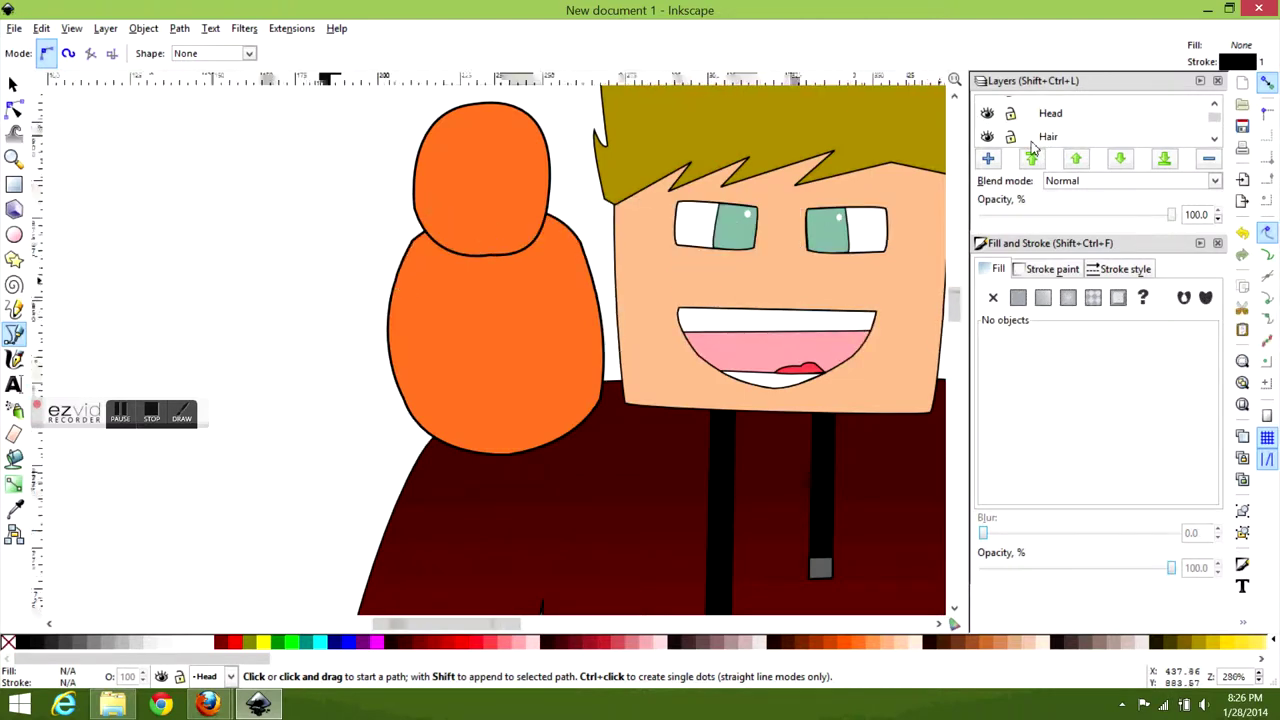
click(1033, 145)
scroll(414, 260, up, 2)
click(417, 259)
scroll(464, 237, down, 3)
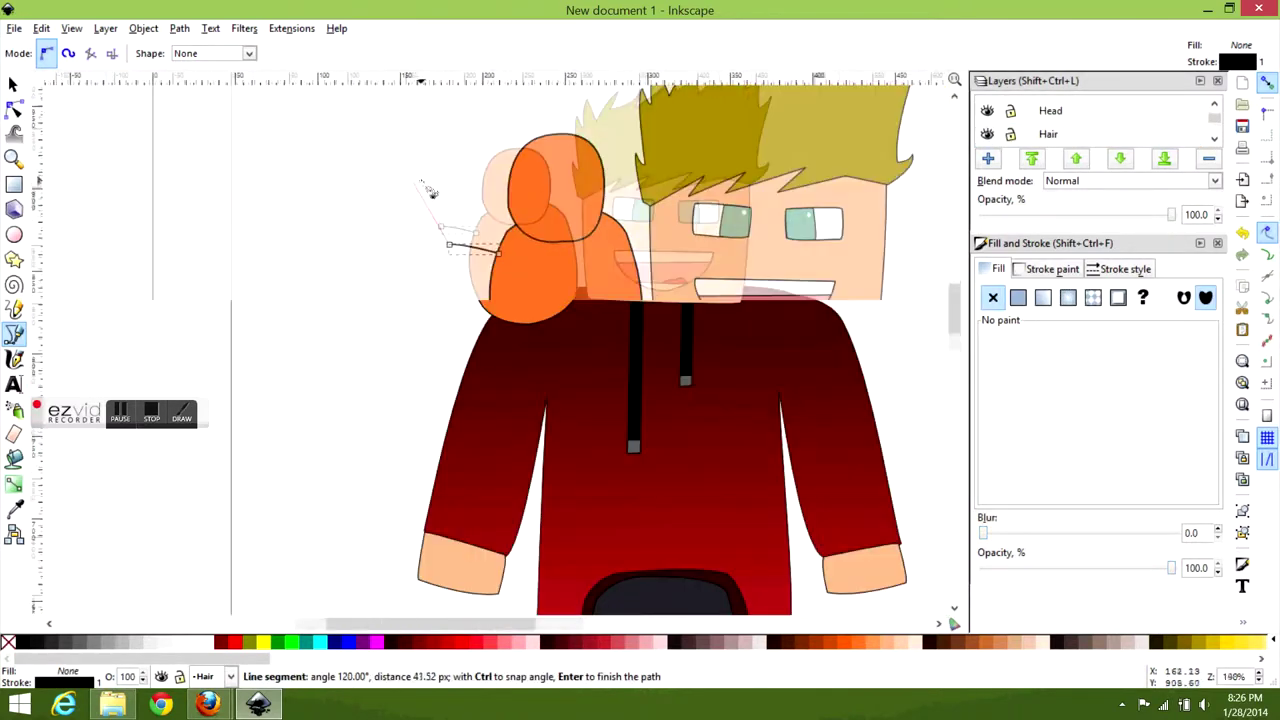
drag(445, 226, 425, 220)
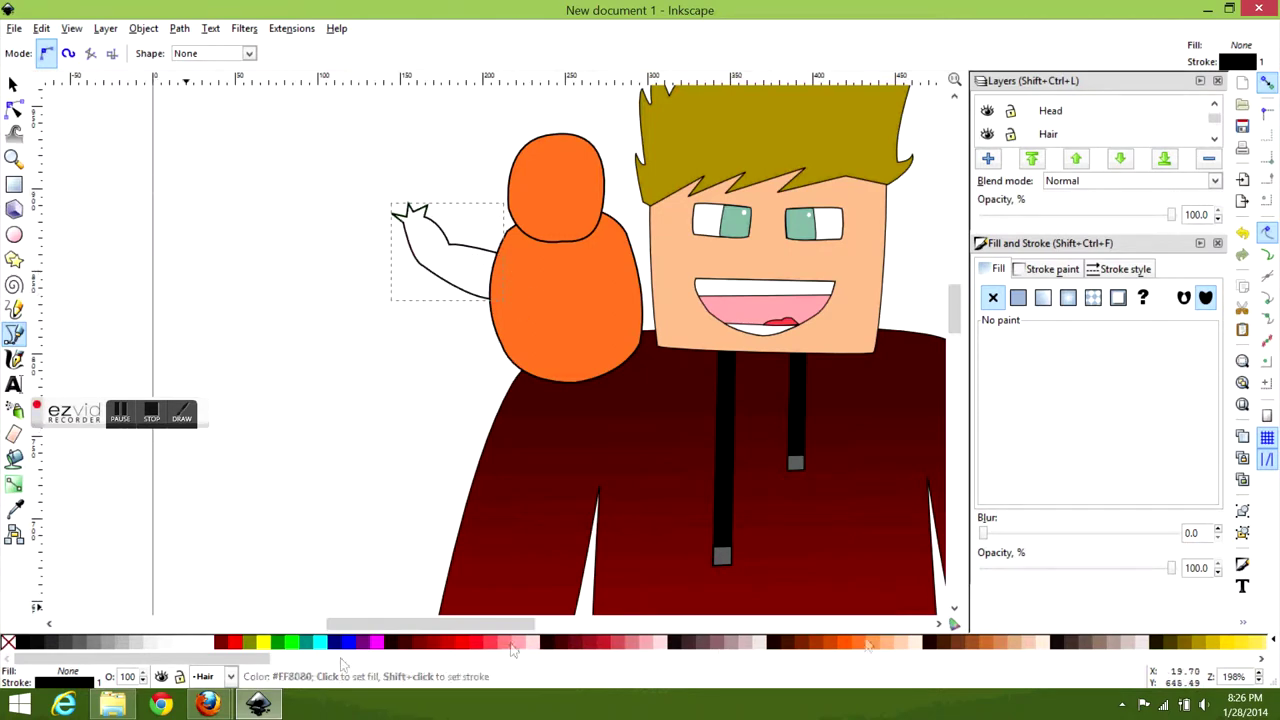
click(866, 644)
click(13, 85)
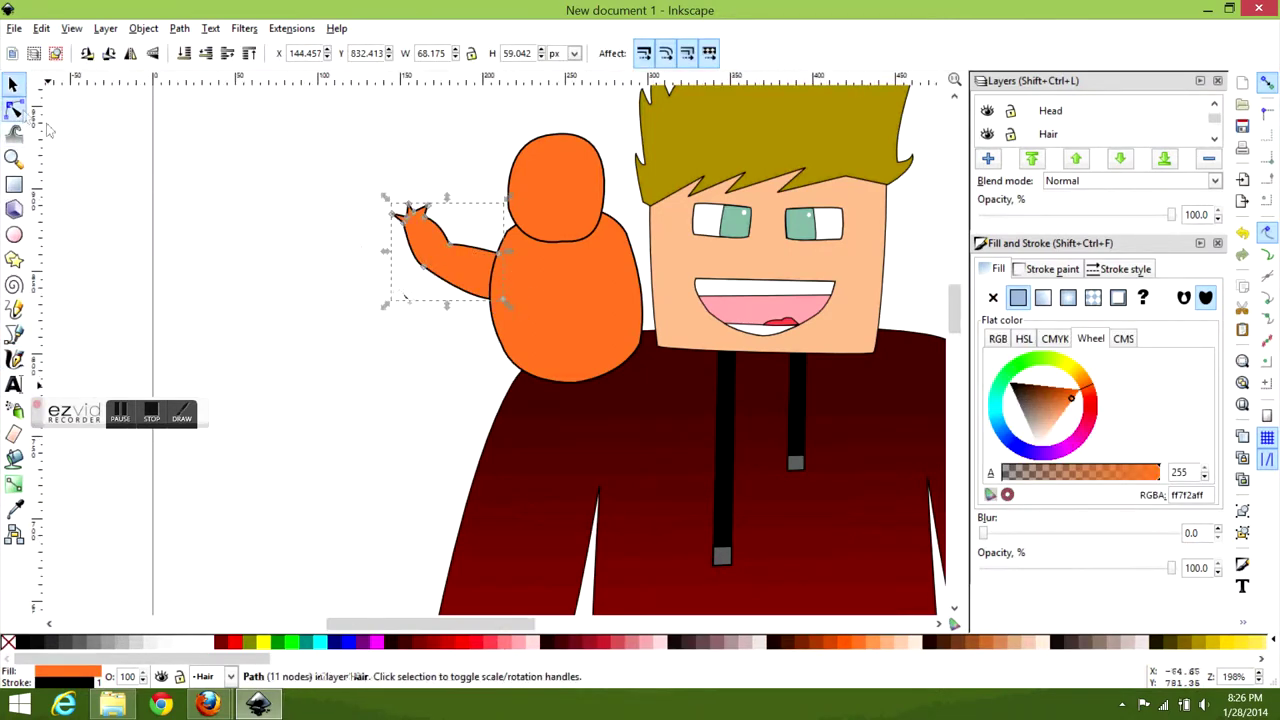
- Move the nodes of the hand to reshape its fingers, and shift the arm closer to the orange body
click(14, 110)
scroll(460, 250, up, 2)
drag(318, 172, 352, 230)
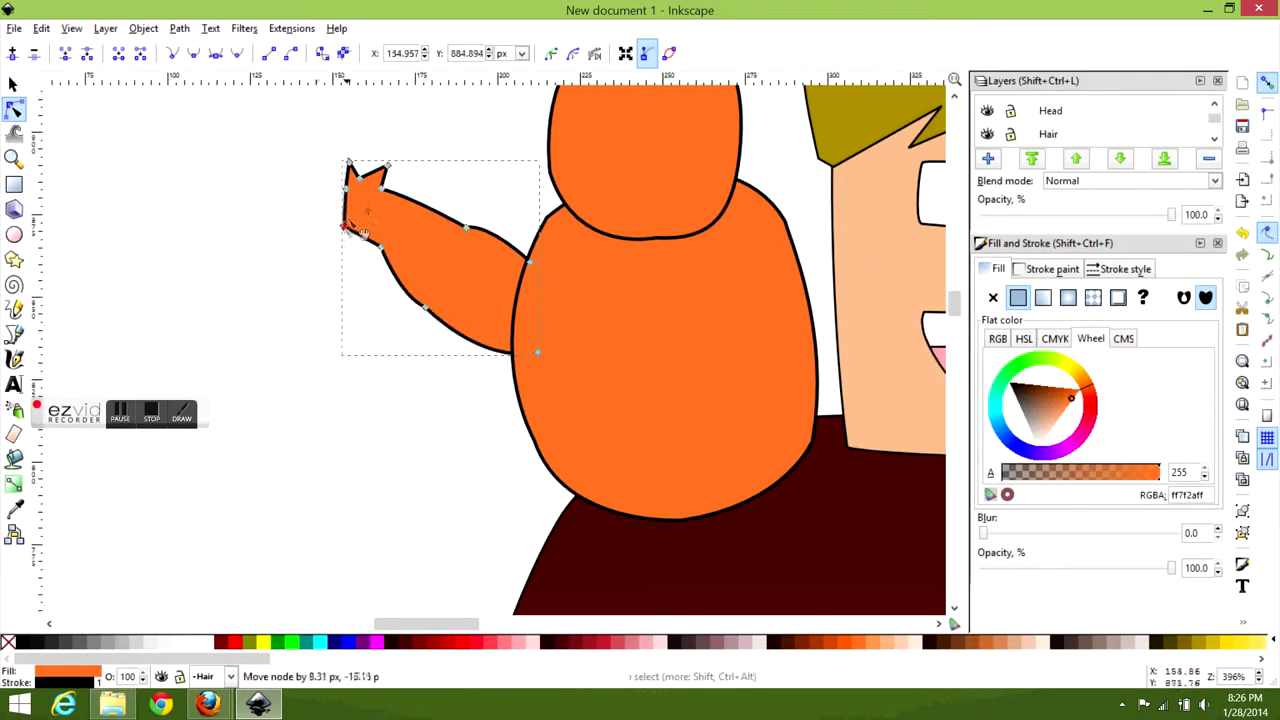
drag(352, 166, 388, 168)
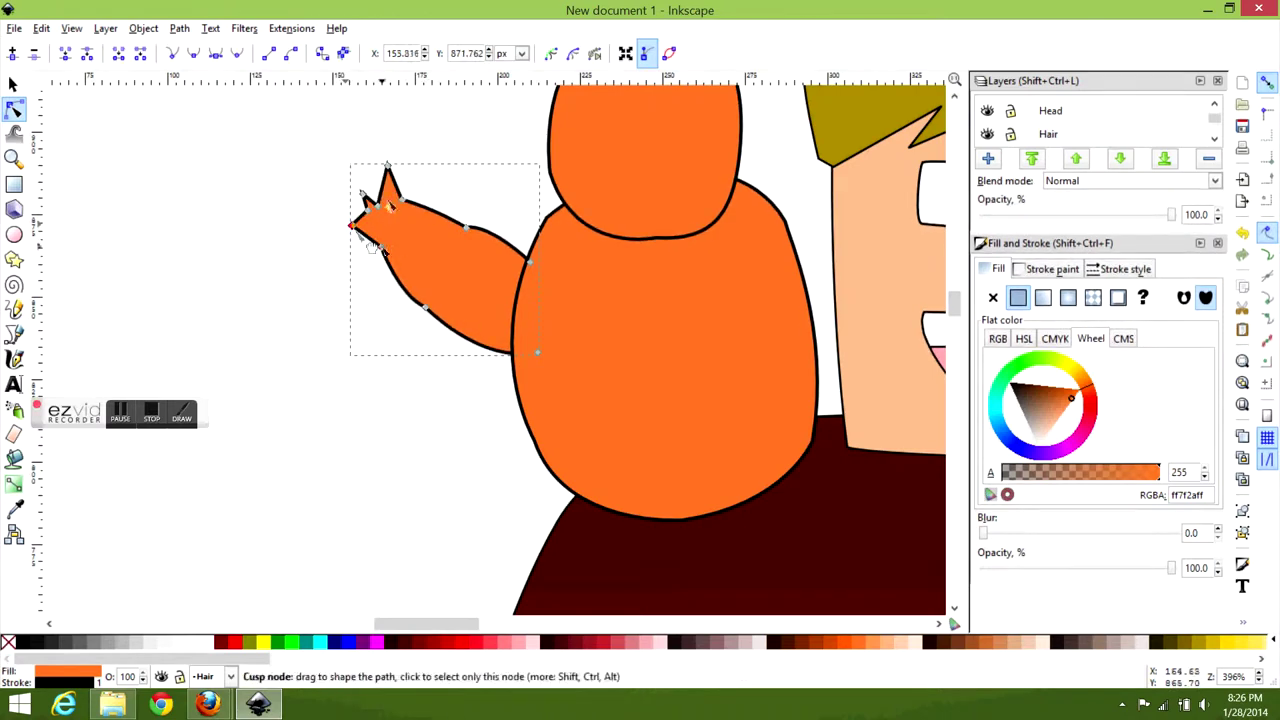
key(s)
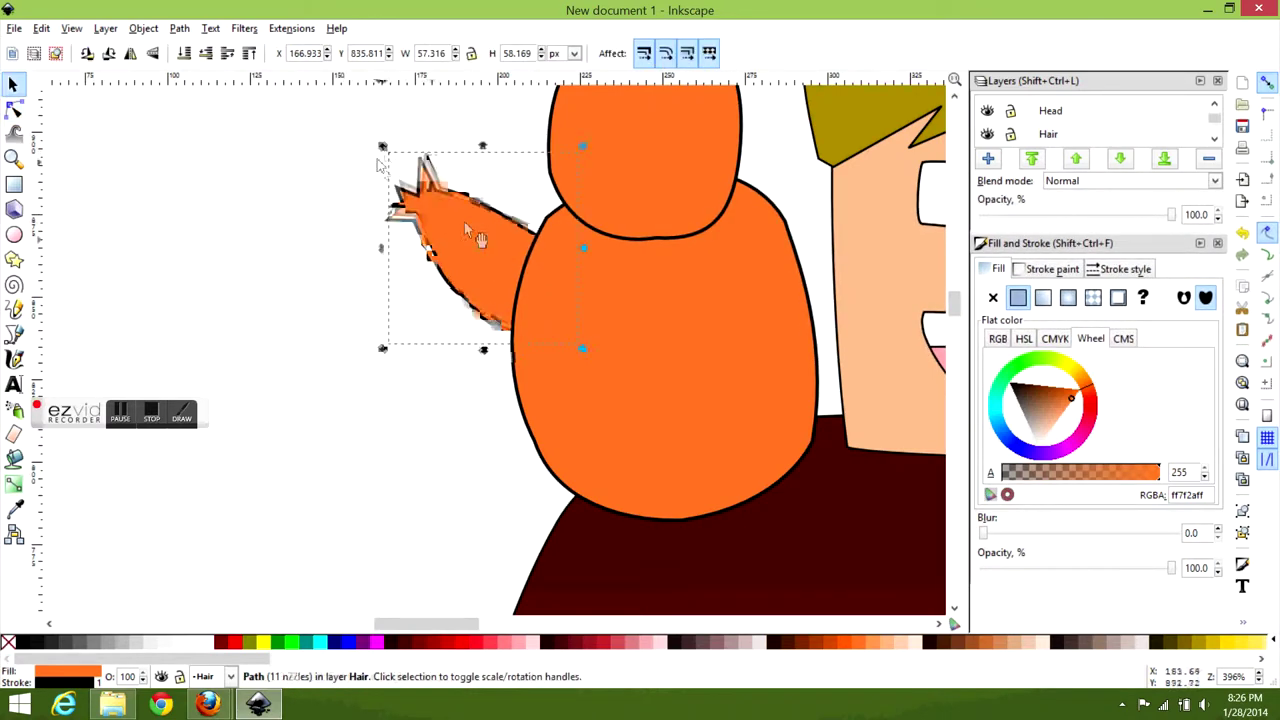
key(Escape)
scroll(425, 185, down, 1)
scroll(425, 185, down, 2)
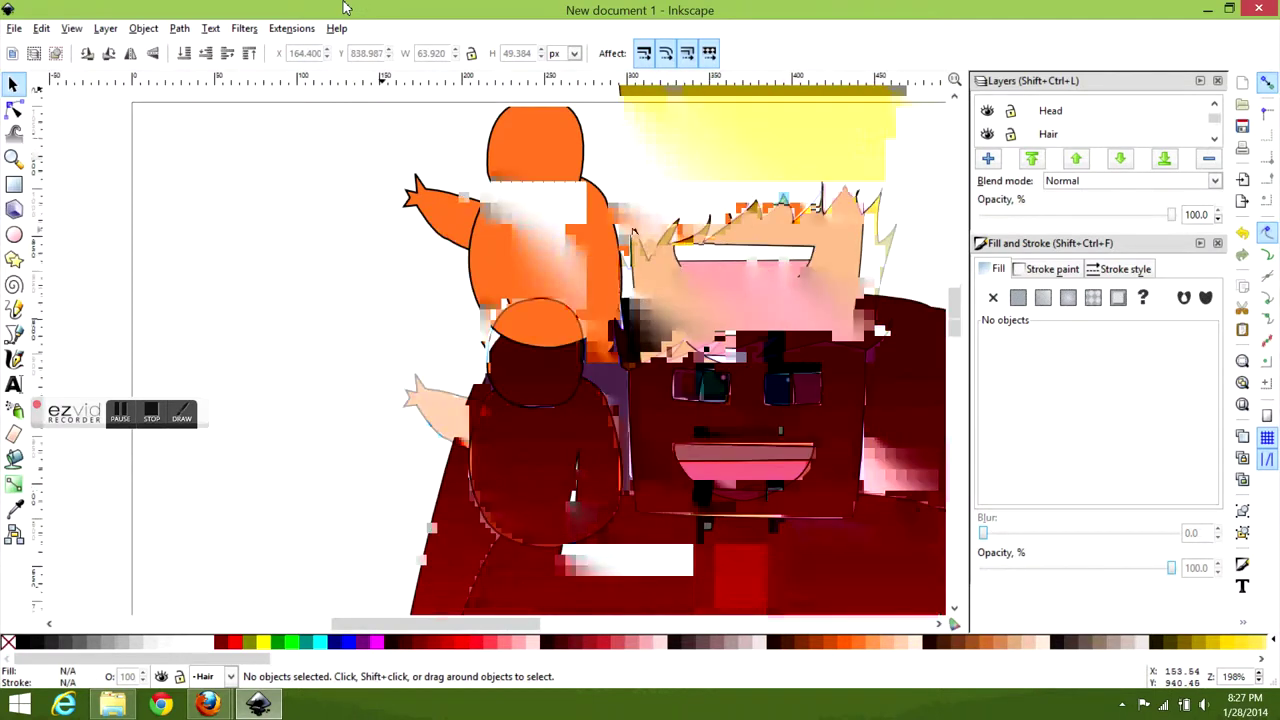
- Draw a short second arm between the orange body and the boy's face, filled with the same orange
drag(716, 253, 536, 352)
key(b)
scroll(380, 275, up, 3)
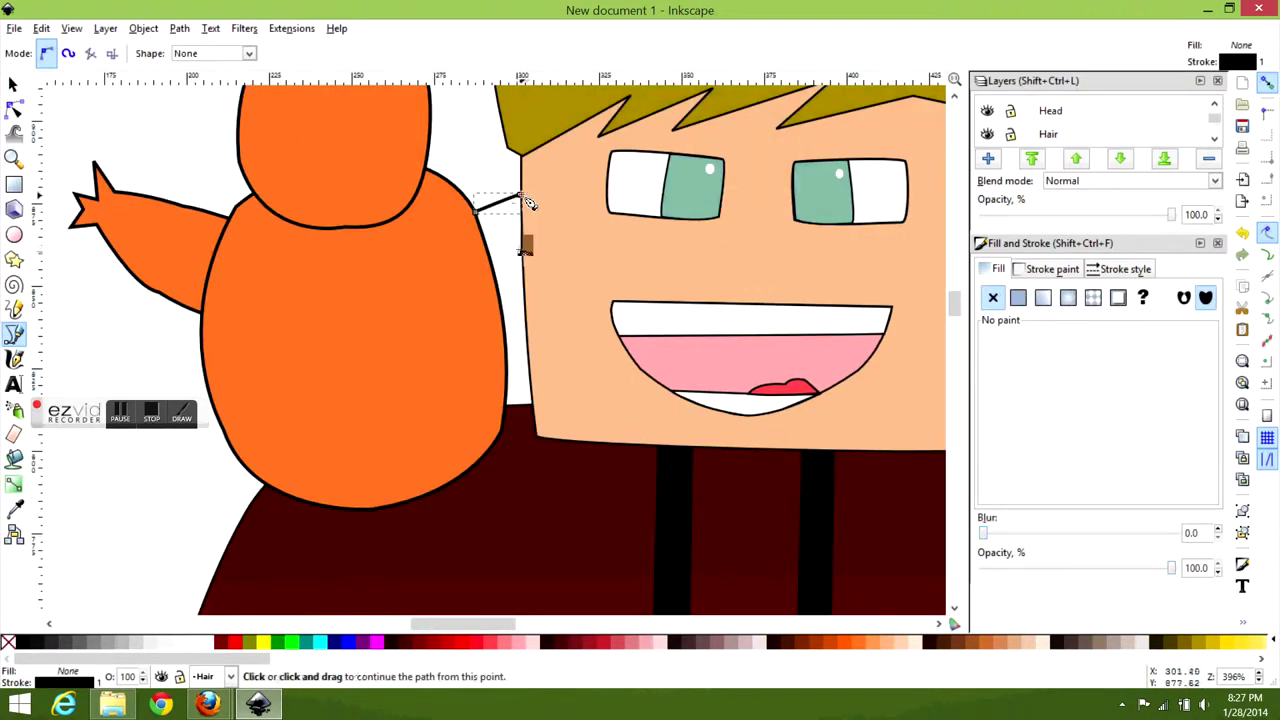
click(524, 190)
scroll(524, 190, up, 2)
drag(476, 184, 473, 176)
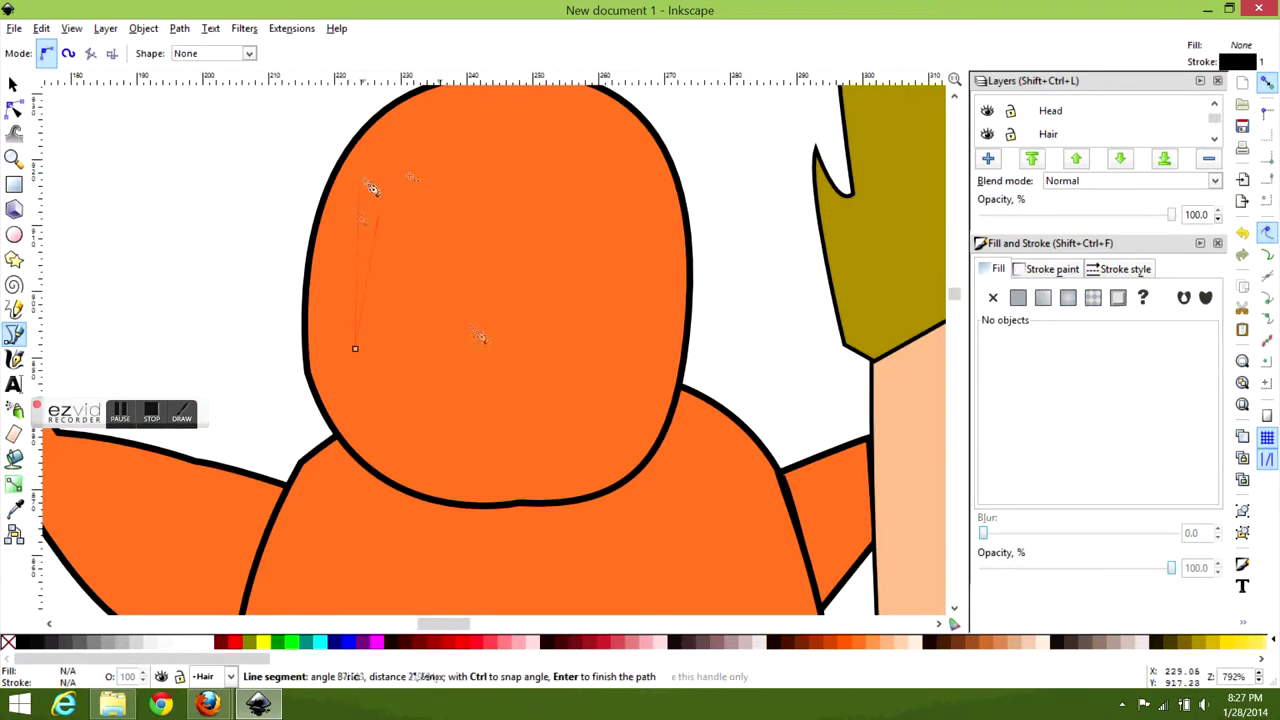
drag(415, 183, 466, 495)
click(360, 350)
click(1052, 269)
click(1050, 415)
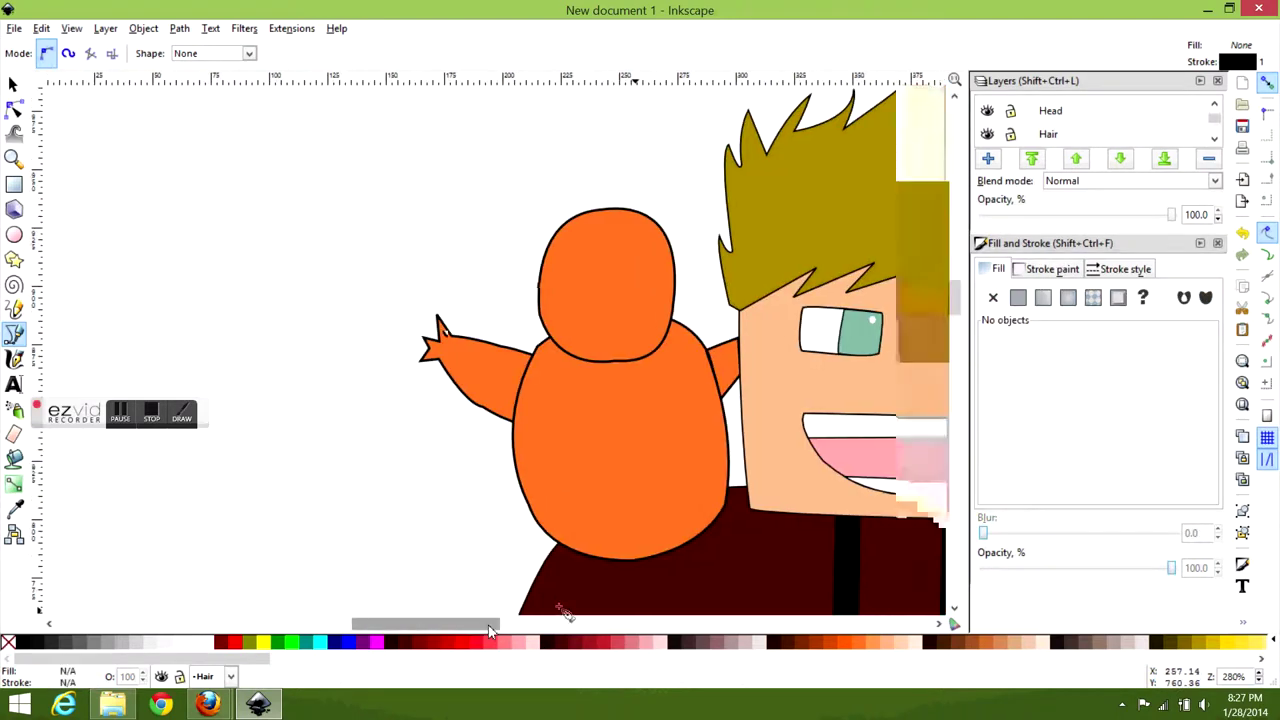
scroll(490, 350, right, 3)
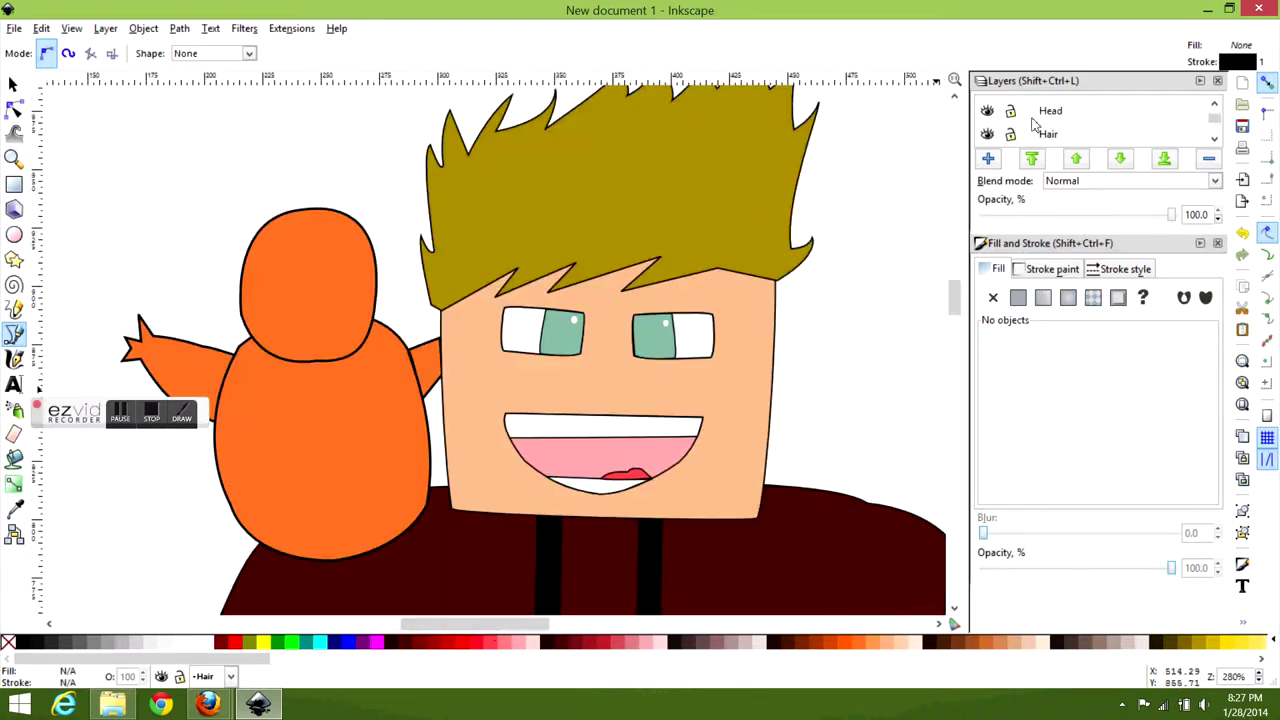
- On the Face layer, add a dome-shaped eye filled cream fef1d4 to the orange head and adjust its nodes
scroll(284, 244, up, 2)
key(F2)
click(281, 247)
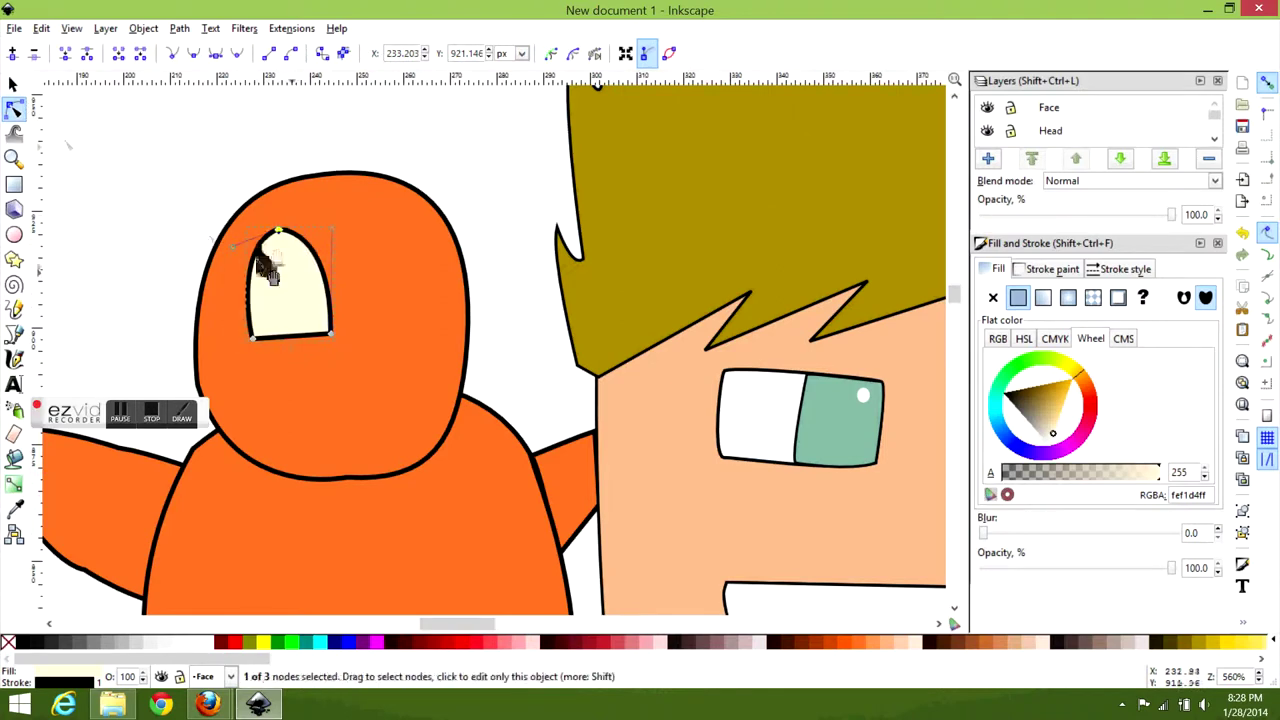
key(ctrl+z)
key(ctrl+z)
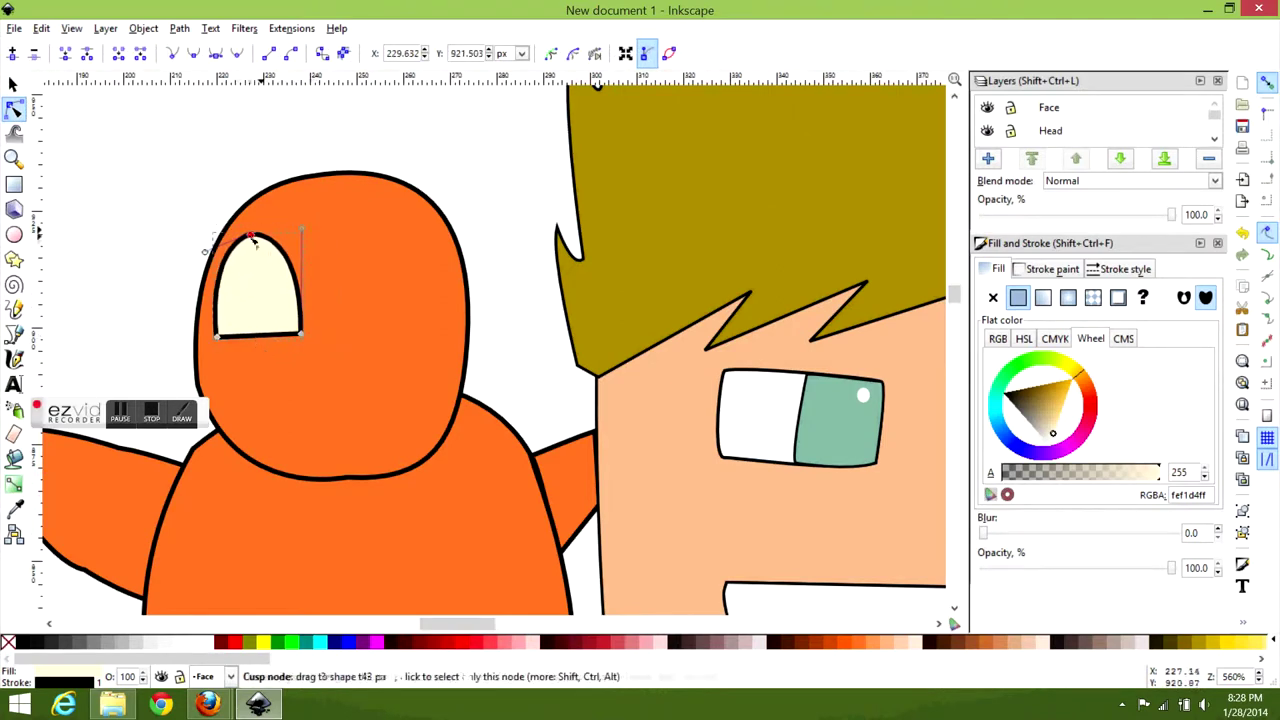
- Duplicate the cream eye, place the copy on the other side of the orange head and fill it black
key(F1)
key(ctrl+d)
drag(282, 312, 420, 312)
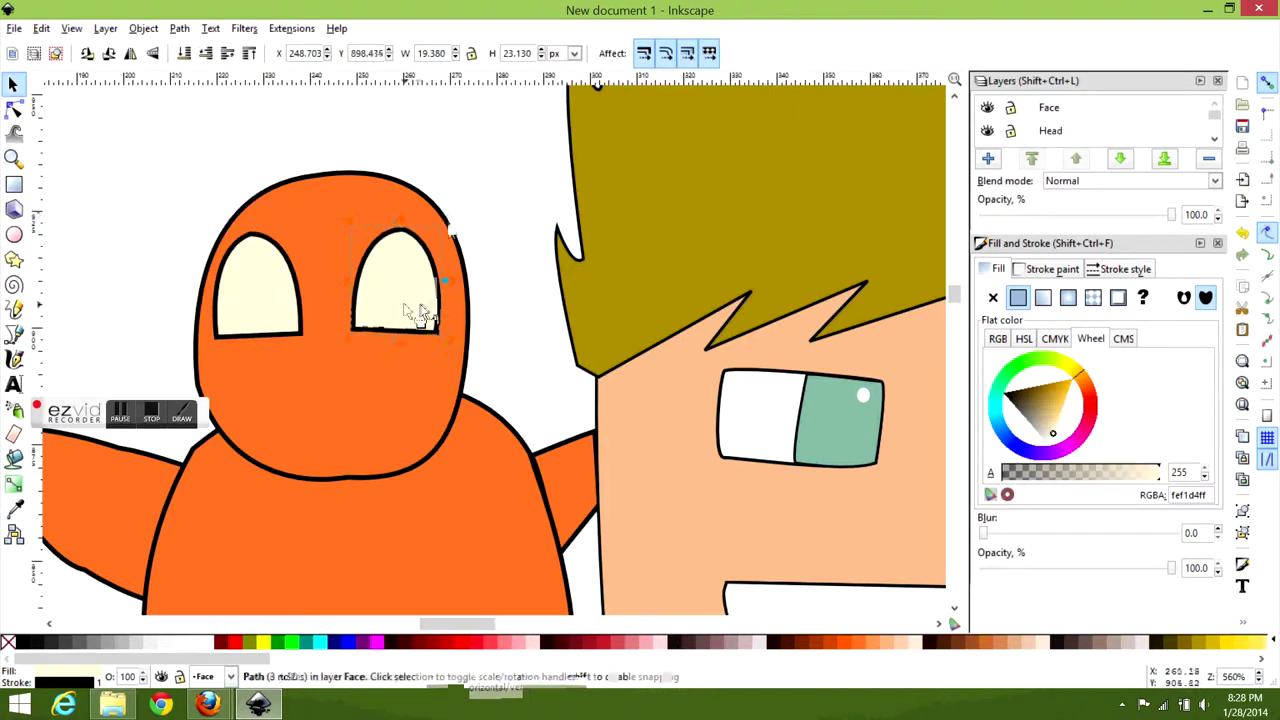
click(420, 313)
click(22, 641)
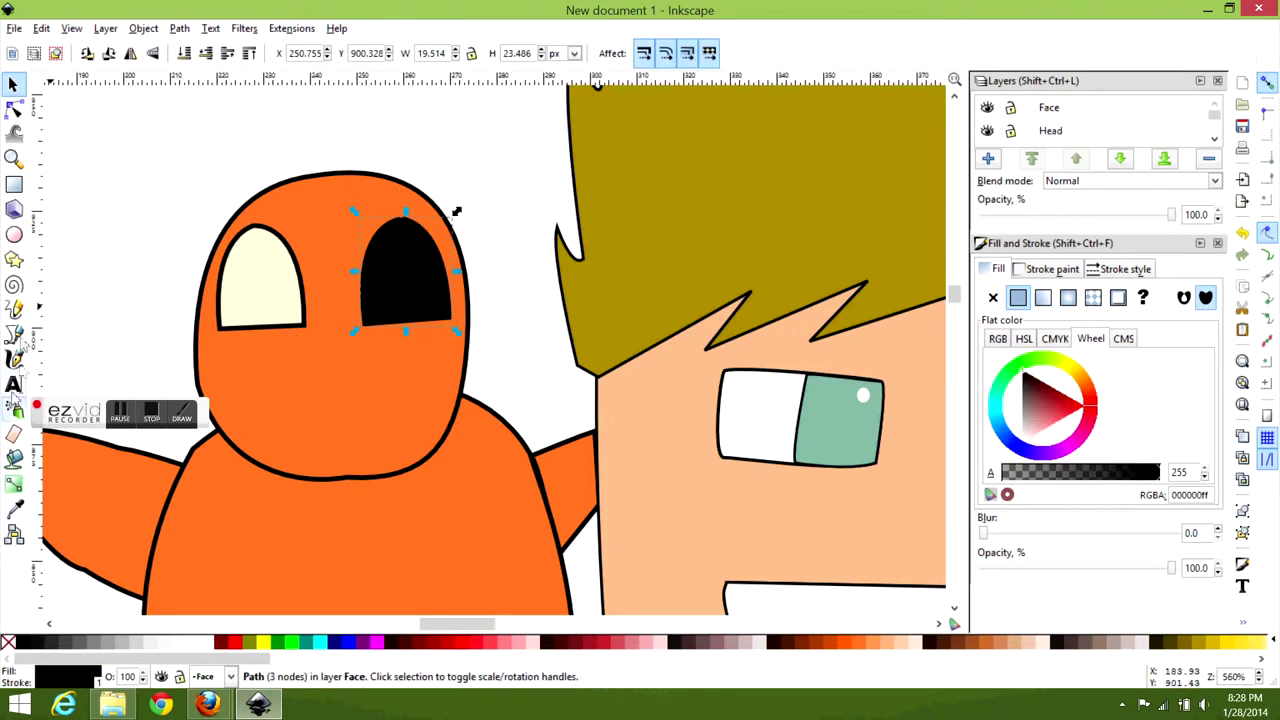
- Draw a thin strip along the bottom edge of the black eye, fill it green 00ff00 and align its nodes
key(b)
scroll(670, 360, up, 3)
click(445, 377)
click(676, 352)
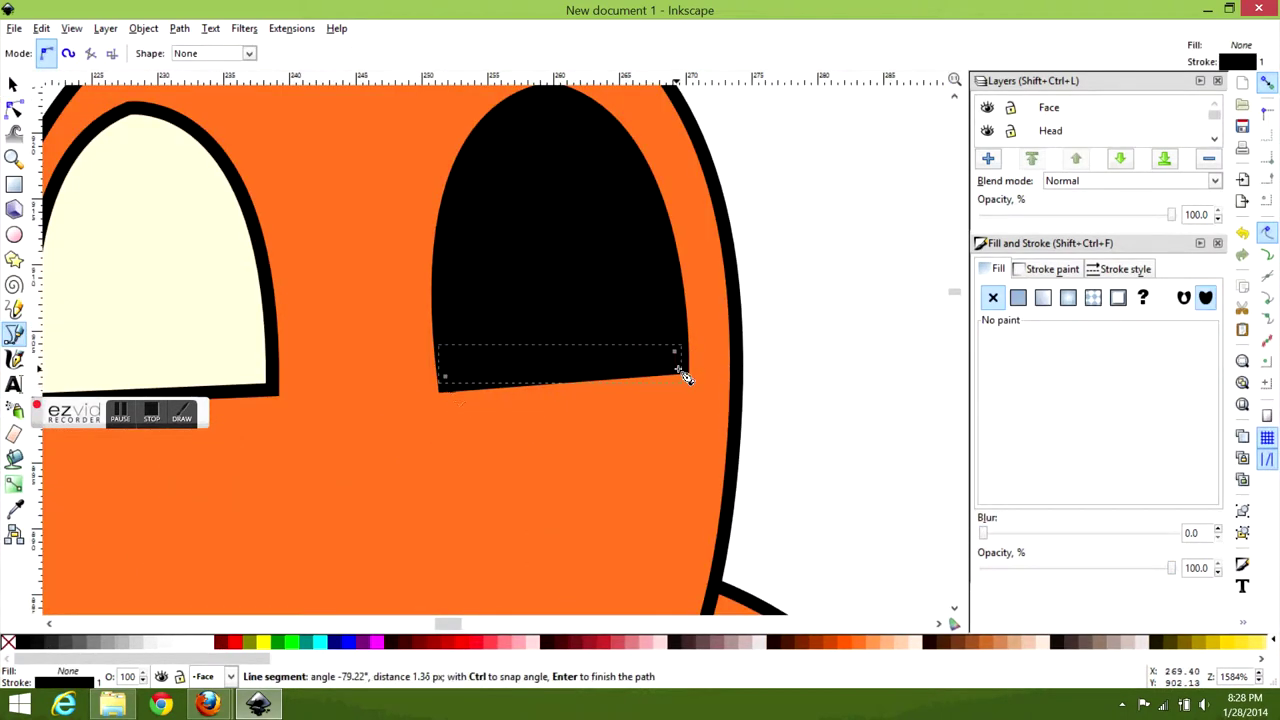
key(Return)
key(n)
mouse_move(440, 346)
mouse_down()
mouse_move(441, 295)
mouse_move(444, 361)
mouse_up()
click(684, 368)
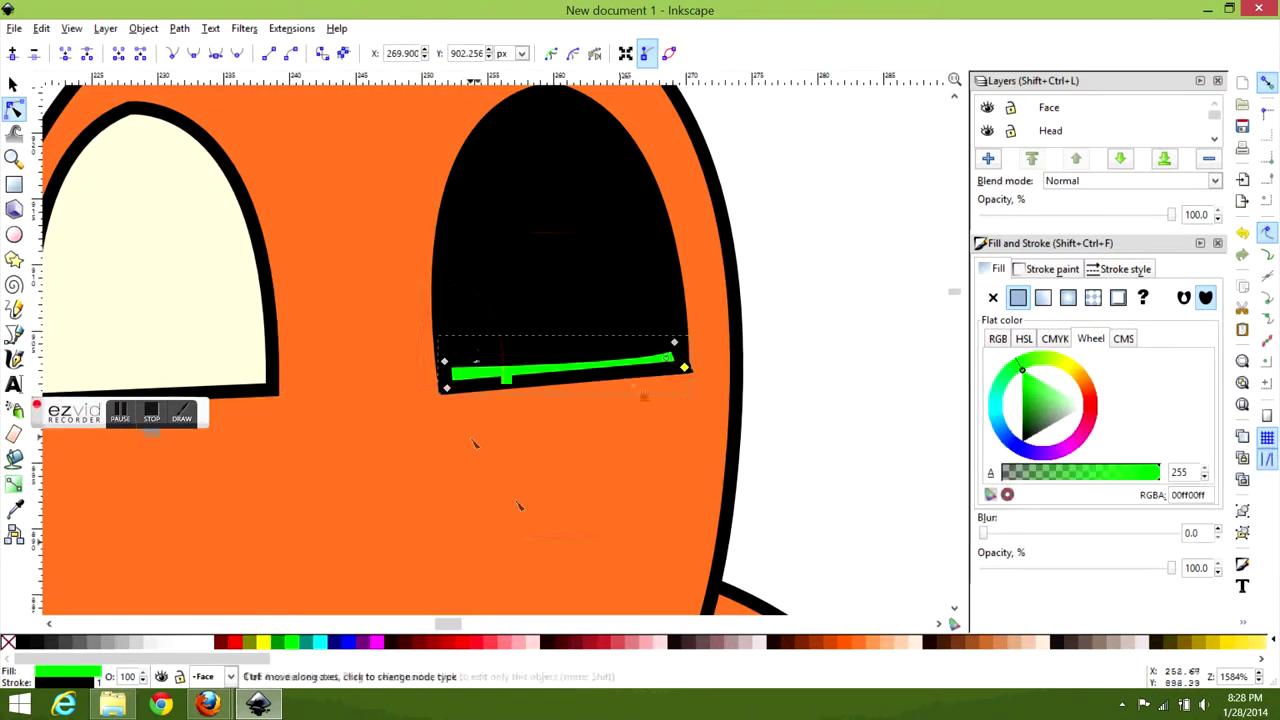
- Draw a small oval highlight about 7 px wide and 9 px high in the black eye, filled white
scroll(630, 370, down, 3)
scroll(628, 302, up, 3)
key(b)
drag(591, 271, 650, 335)
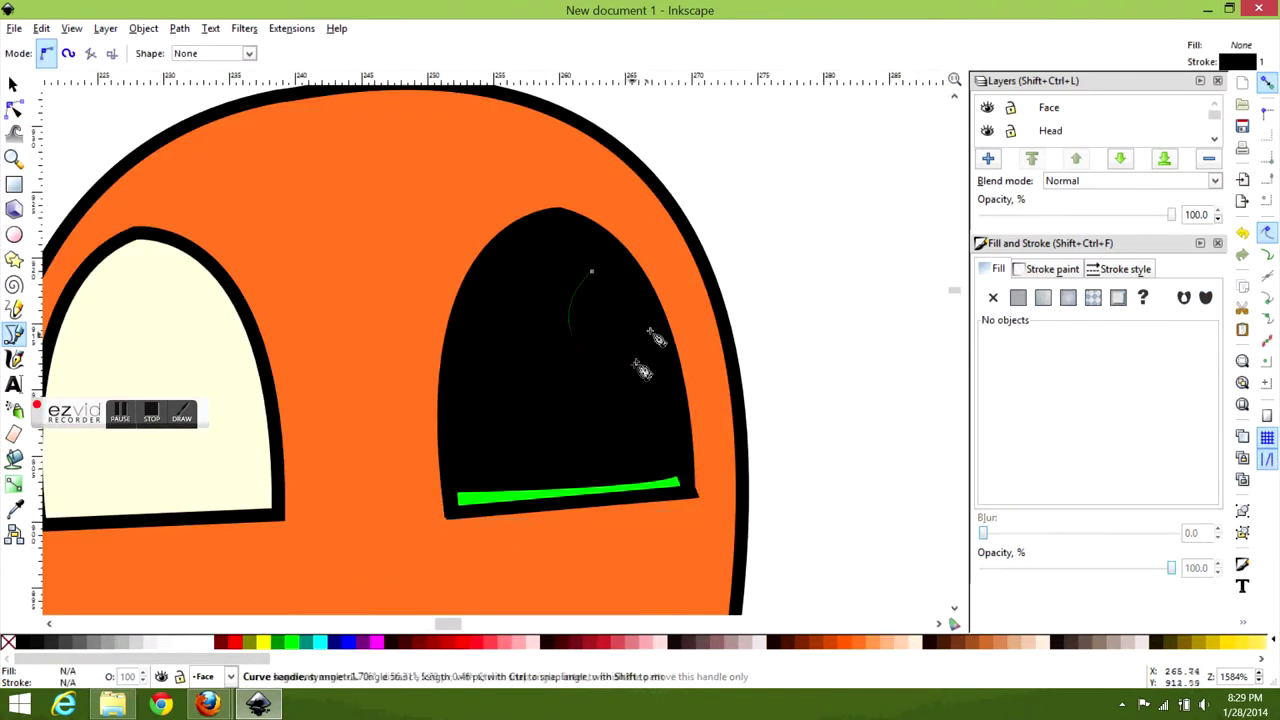
click(589, 272)
key(s)
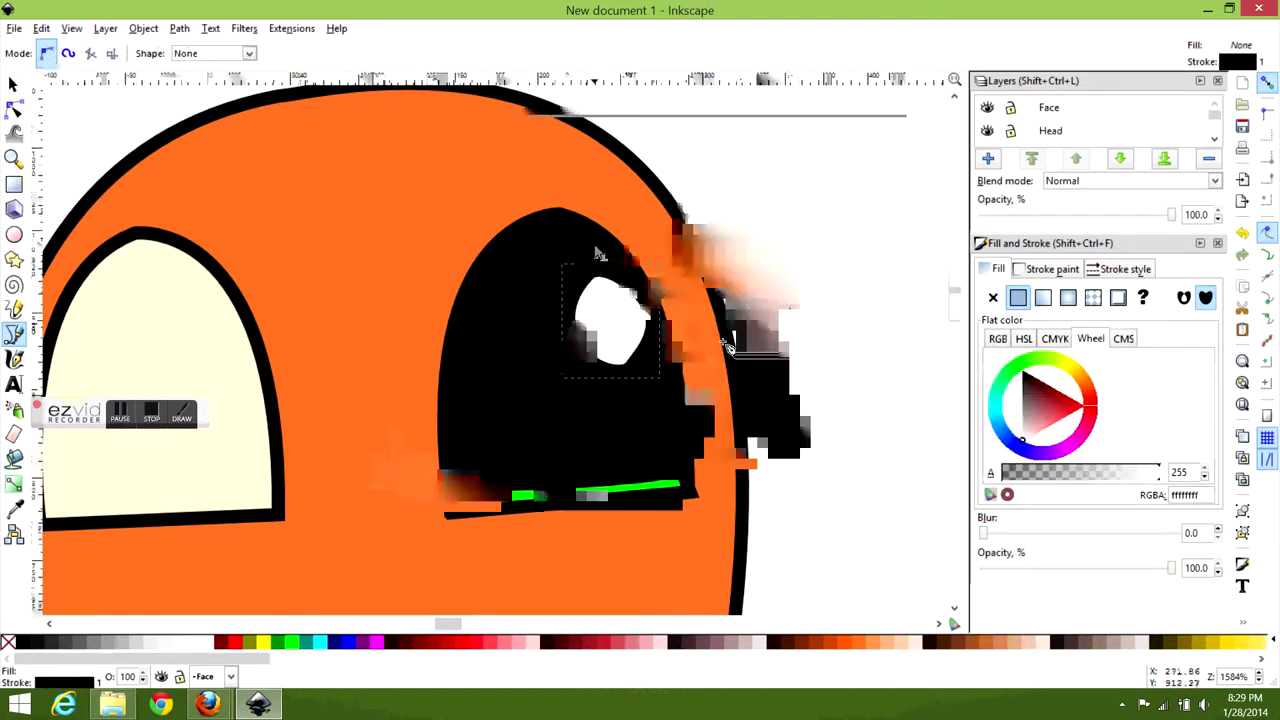
- Duplicate the parts of the black eye and place the copies over the cream eye to make a matching pair
scroll(604, 316, down, 7)
scroll(636, 310, up, 5)
click(850, 332)
key(ctrl+d)
drag(800, 333, 595, 330)
click(820, 242)
drag(815, 241, 608, 248)
scroll(600, 150, down, 3)
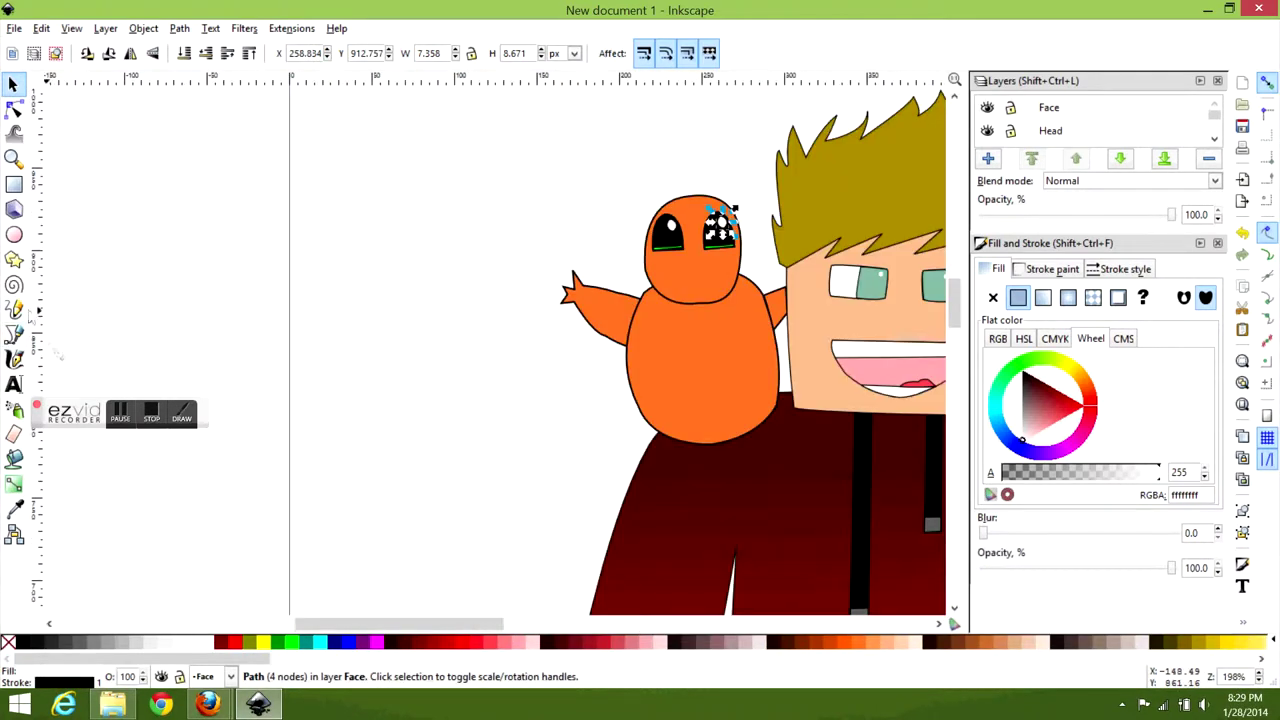
- Draw a smiling mouth about 32 px wide and 12 px high below the eyes, filled pink ff8080
key(b)
scroll(508, 271, up, 3)
click(502, 266)
drag(706, 243, 586, 331)
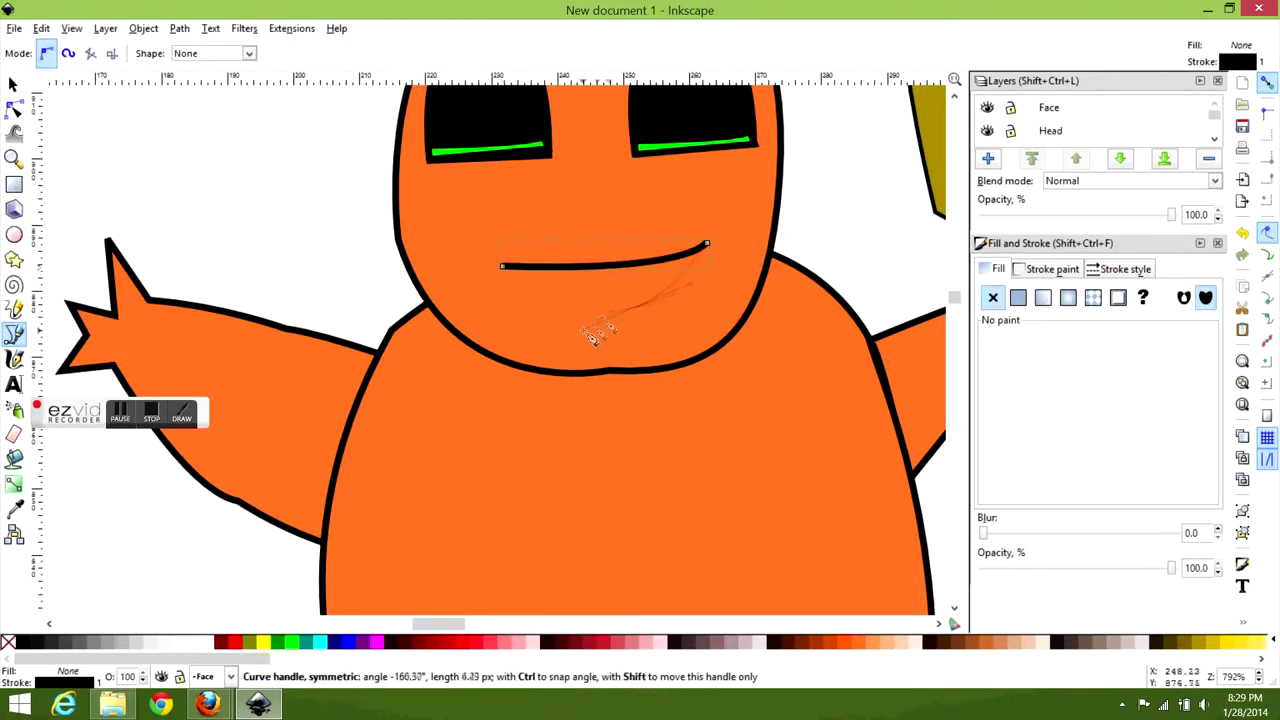
drag(615, 323, 612, 322)
drag(502, 266, 465, 288)
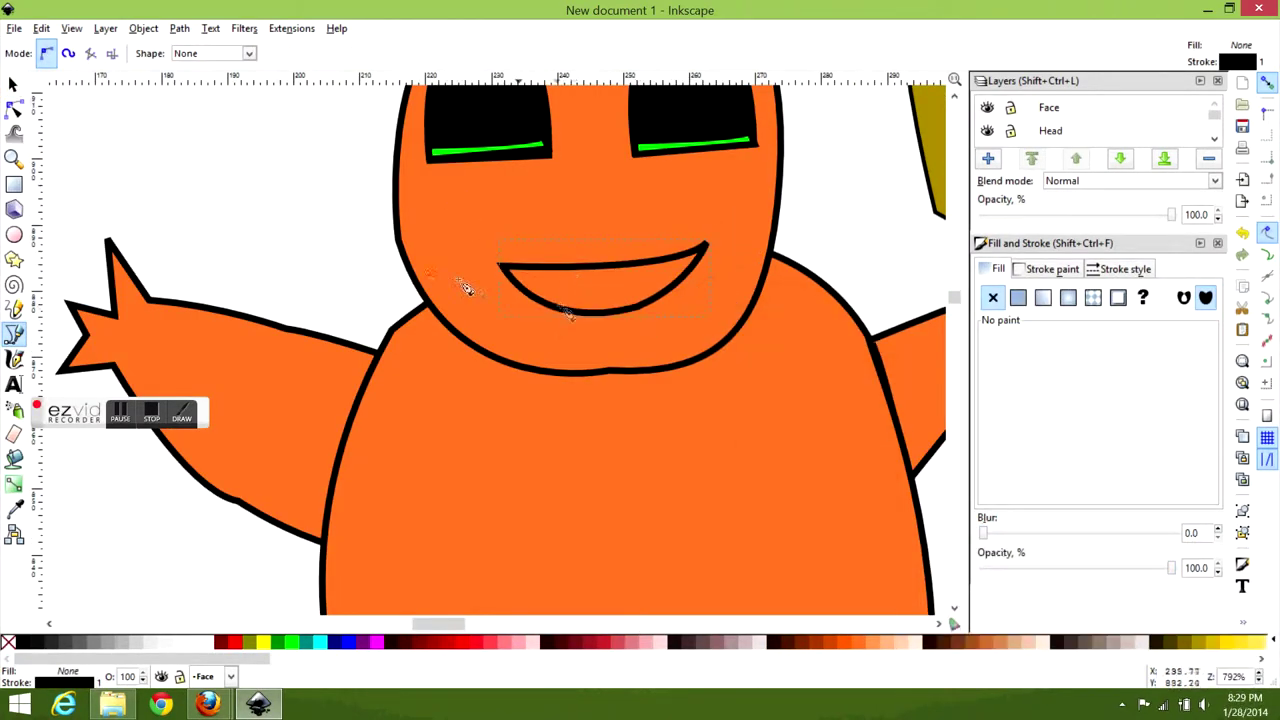
click(283, 641)
key(s)
scroll(338, 293, down, 4)
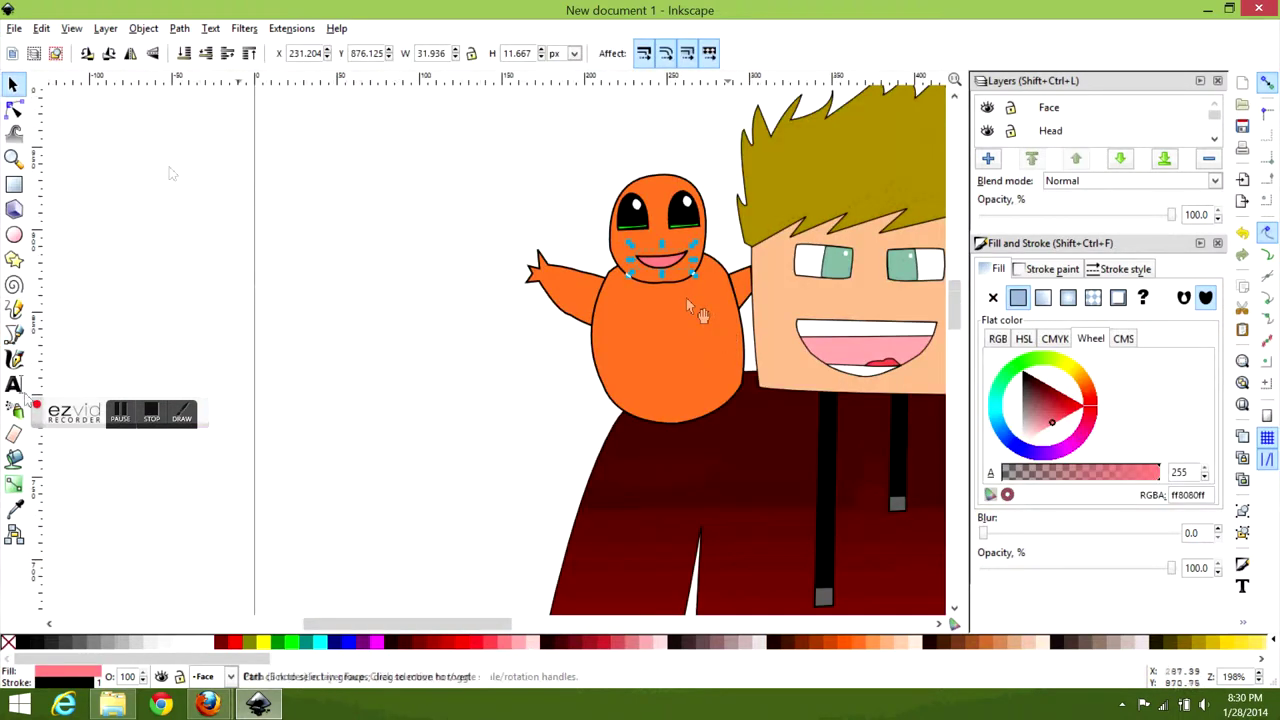
- Draw a closed, rounded belly outline inside the orange creature's body, starting just below the head
key(b)
scroll(690, 310, up, 2)
click(648, 225)
drag(572, 272, 575, 290)
mouse_move(657, 437)
mouse_down()
mouse_move(745, 447)
mouse_move(650, 443)
mouse_up()
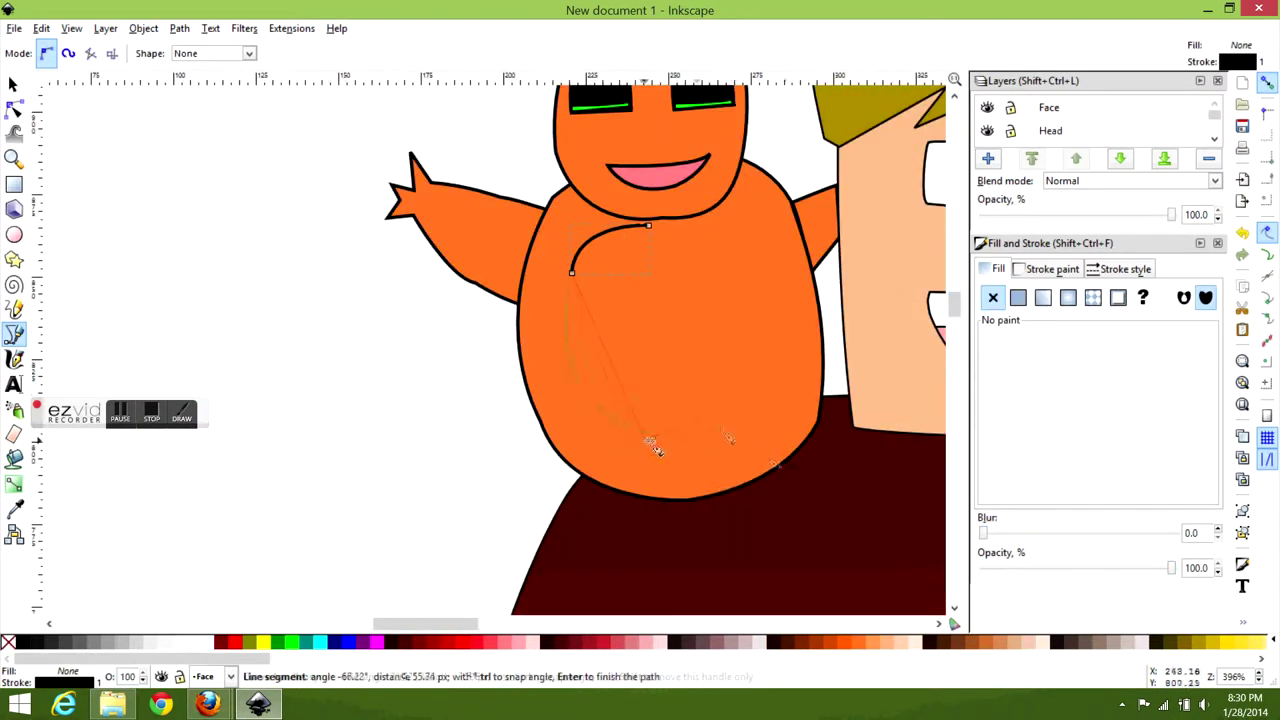
click(651, 229)
- Shape the belly outline's nodes to follow the body's contour and fill the belly light yellow
key(n)
drag(659, 440, 643, 460)
click(757, 228)
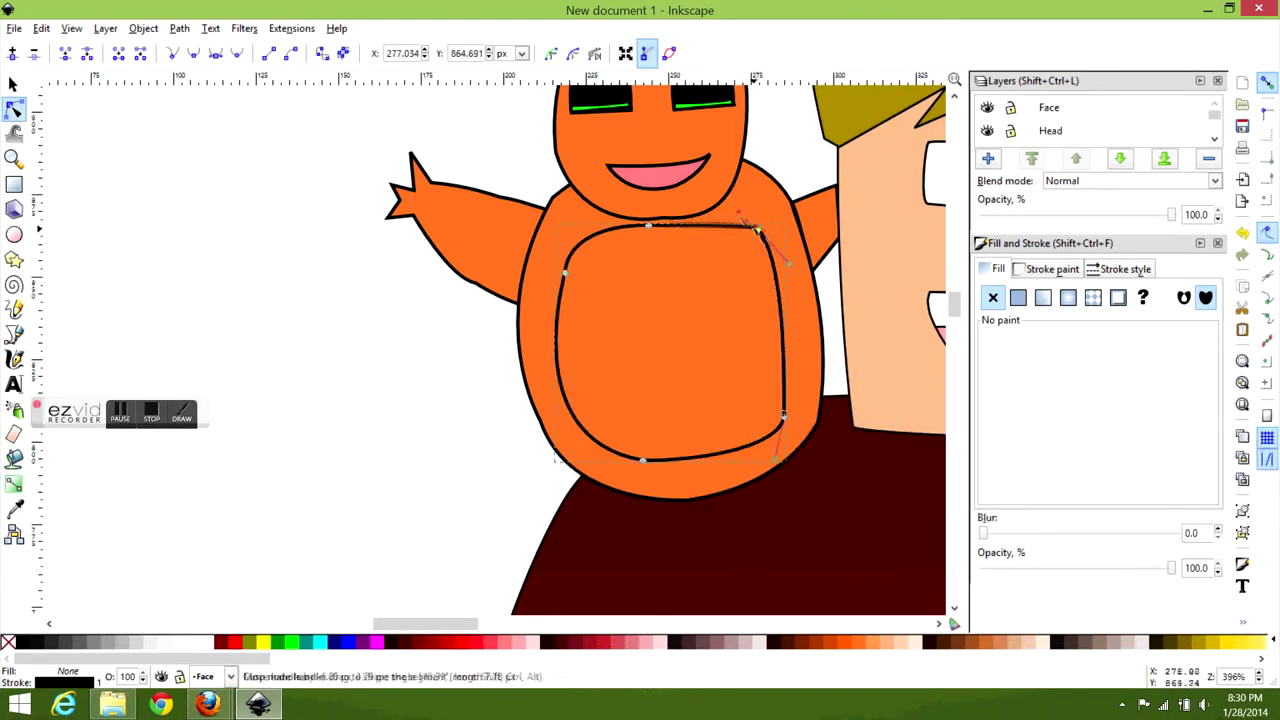
click(1255, 641)
ctrl+scroll(543, 407, down, 4)
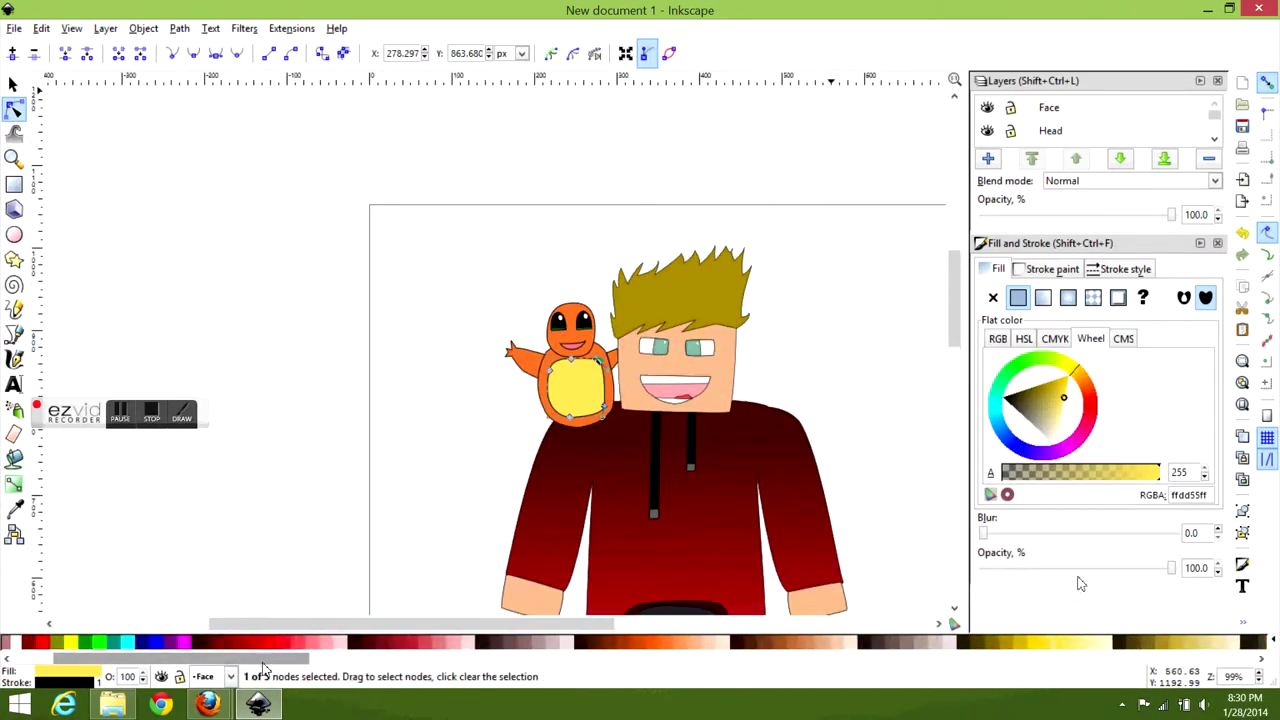
- Draw a small leg with jagged toes under the body's outer edge, about 22 px wide and 25 px high, filled ff7f2a
key(s)
ctrl+scroll(540, 346, up, 4)
click(480, 310)
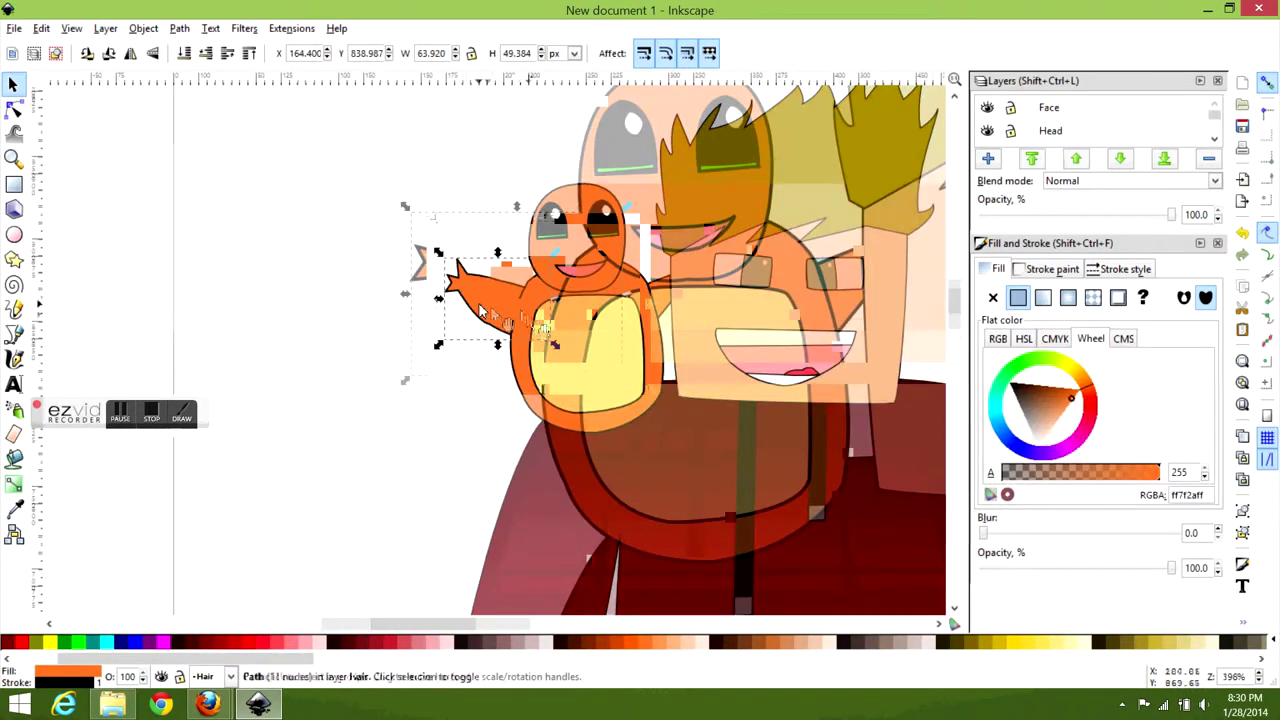
ctrl+scroll(480, 310, down, 3)
key(b)
ctrl+scroll(457, 408, up, 4)
click(443, 405)
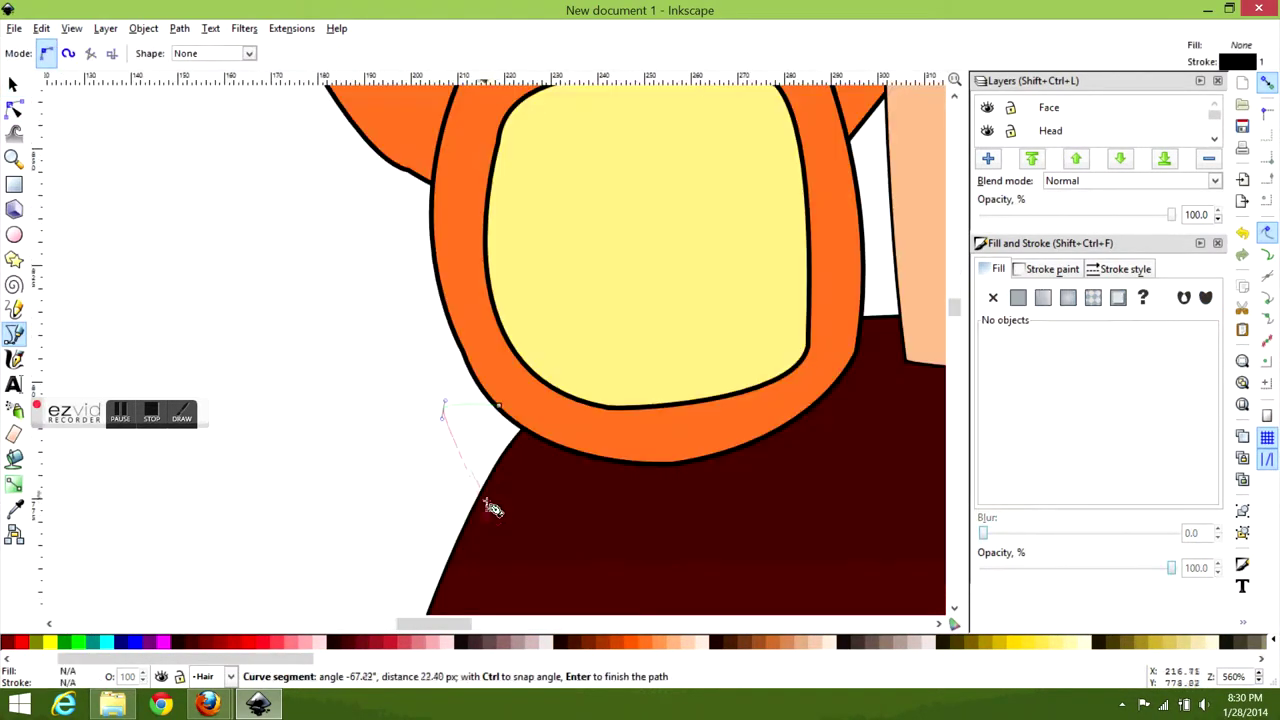
click(484, 501)
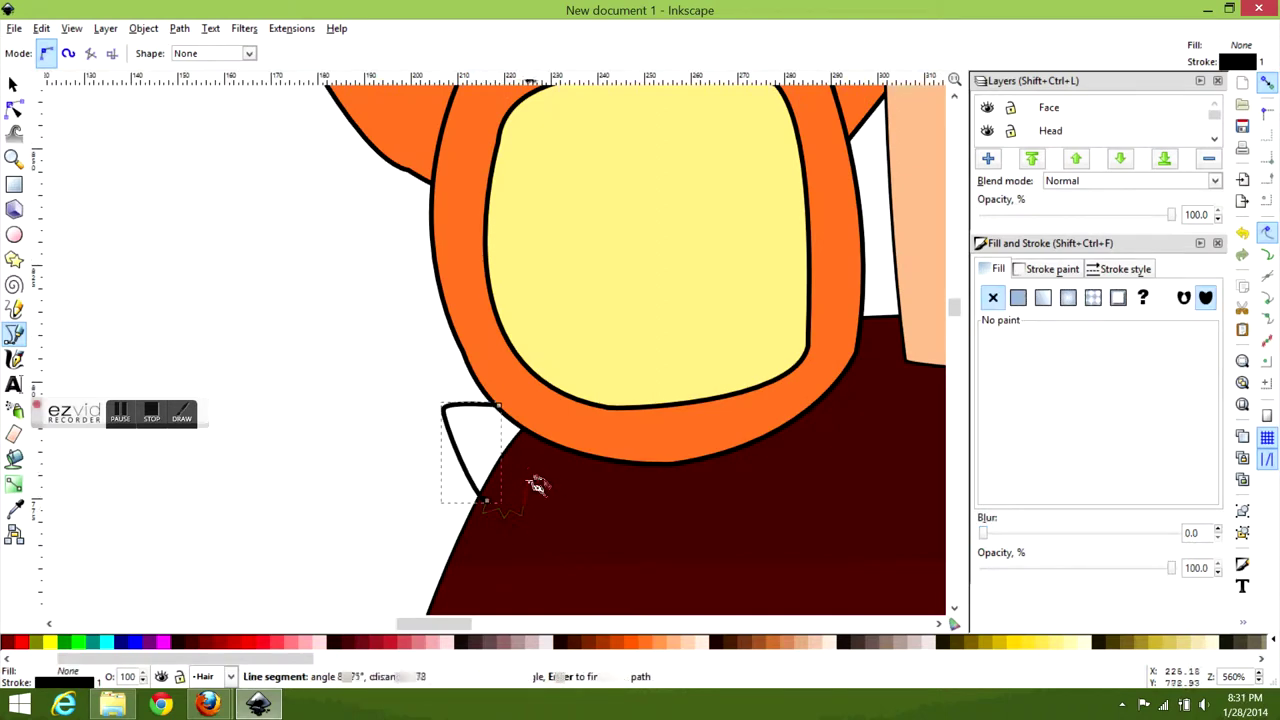
click(556, 447)
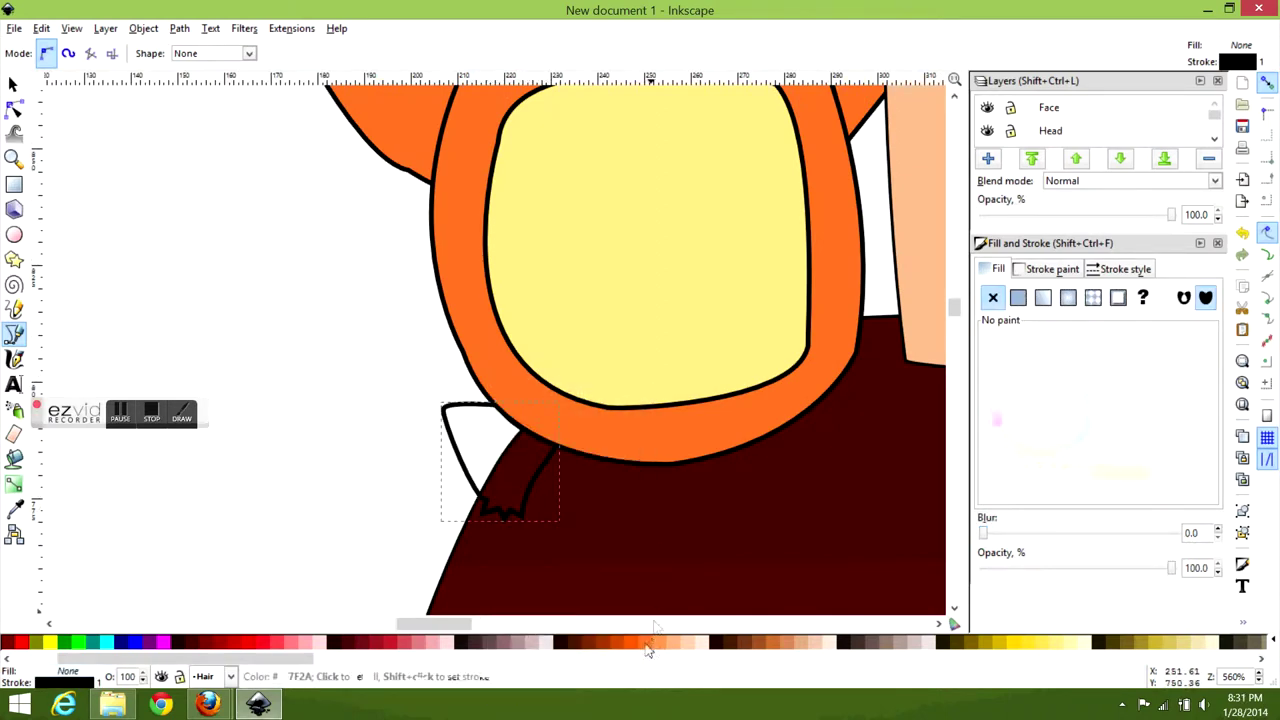
click(443, 405)
- Enlarge the leg and reshape its nodes so it widens toward the body and ends in pointed toes
key(n)
key(Escape)
key(s)
ctrl+scroll(470, 268, down, 3)
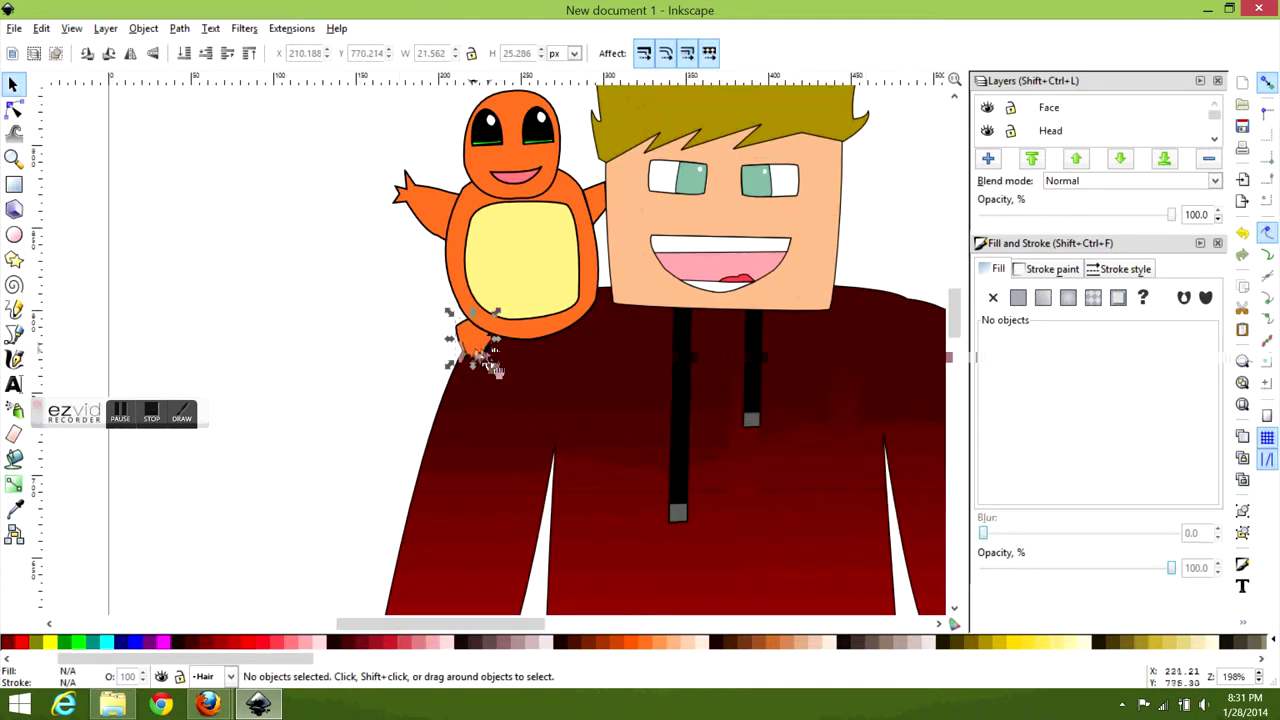
click(483, 345)
click(485, 338)
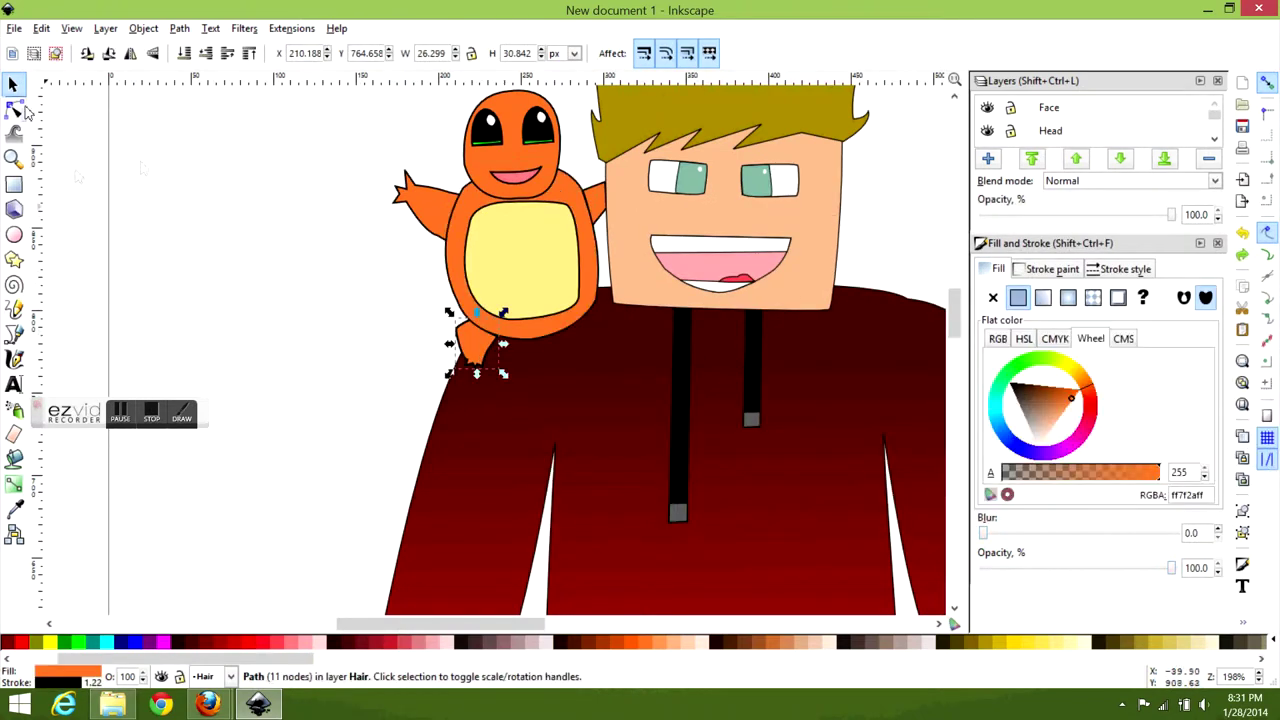
double_click(485, 338)
scroll(480, 400, up, 4)
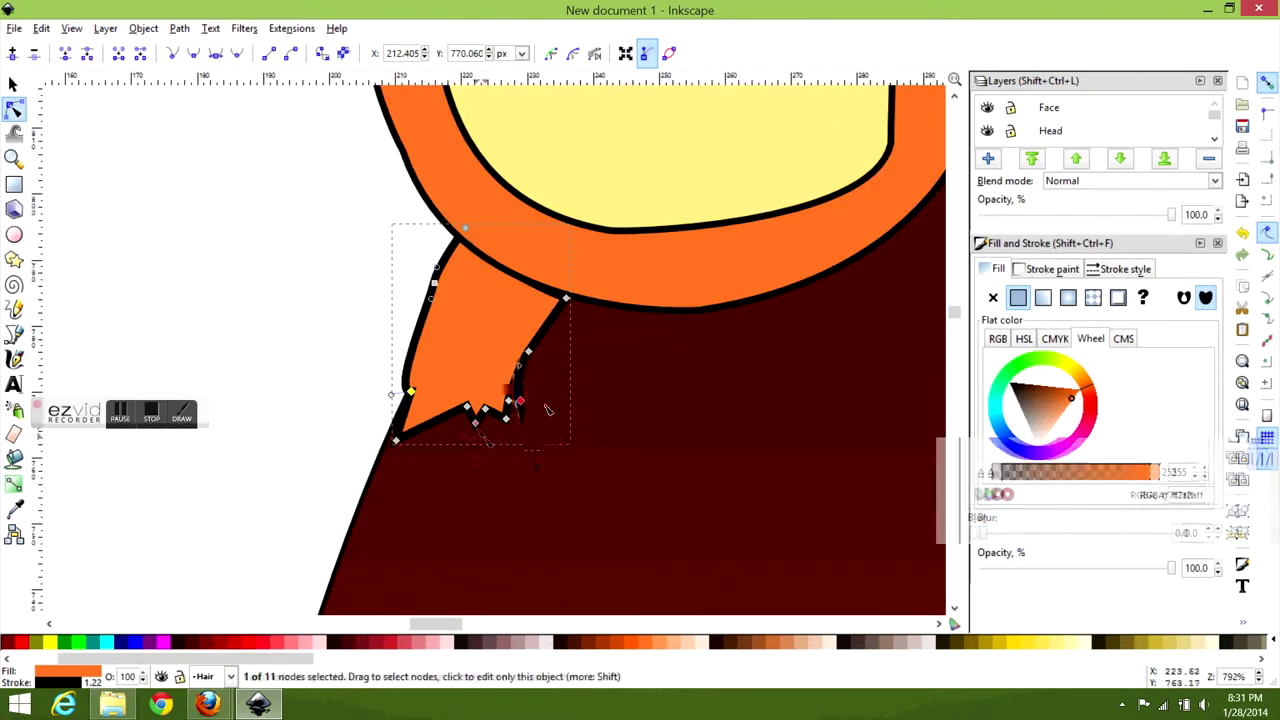
scroll(563, 292, down, 4)
key(s)
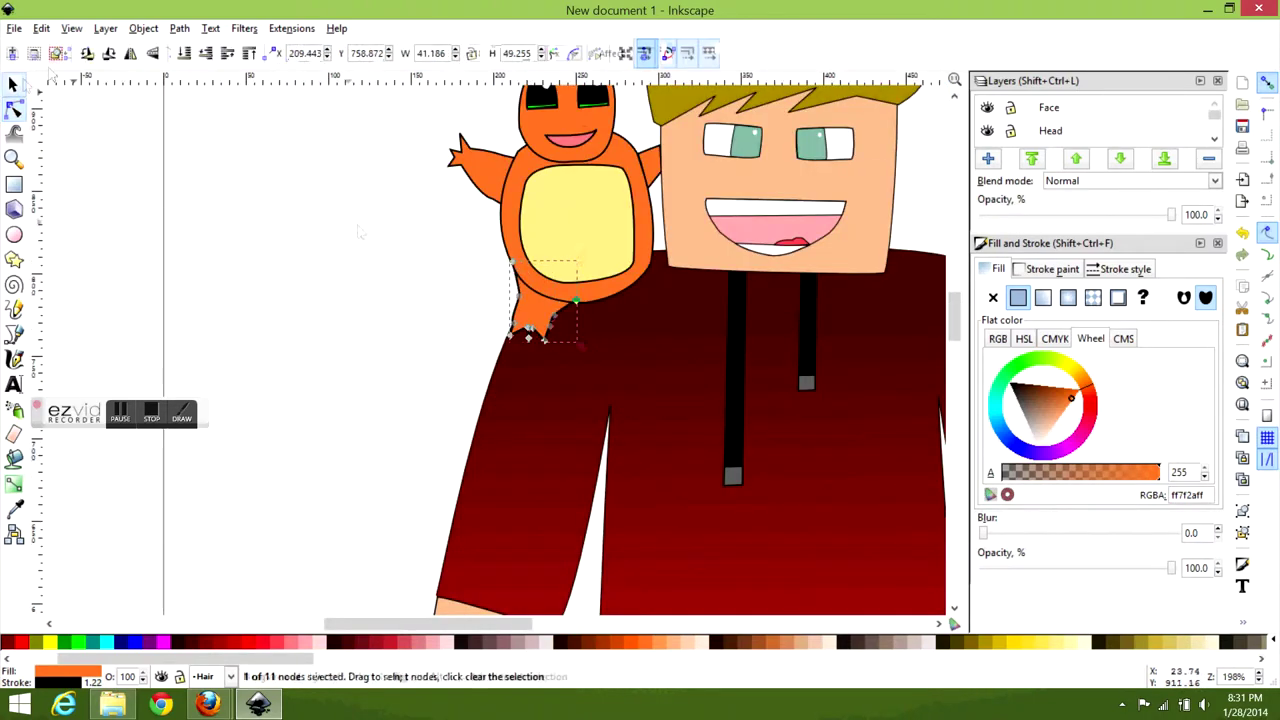
- Adjust the black eye shapes on the creature's head
click(351, 211)
scroll(437, 227, up, 3)
click(437, 227)
drag(441, 226, 570, 240)
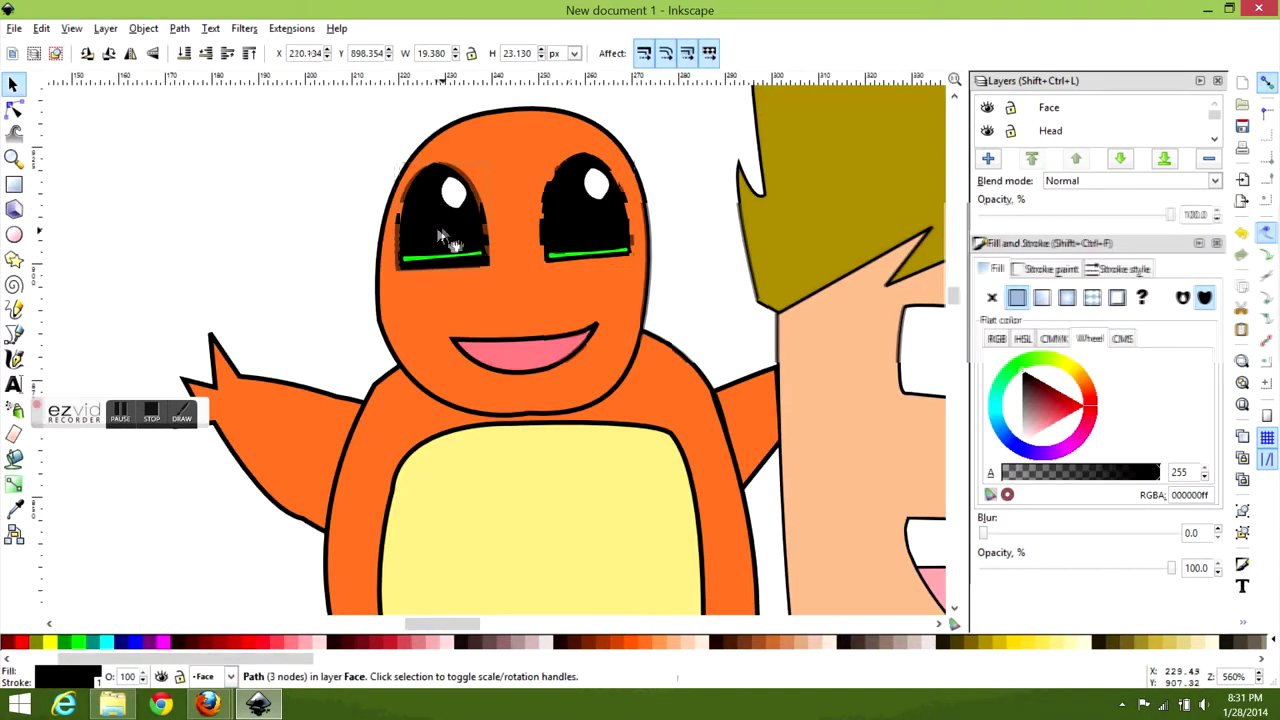
key(Escape)
scroll(590, 285, down, 2)
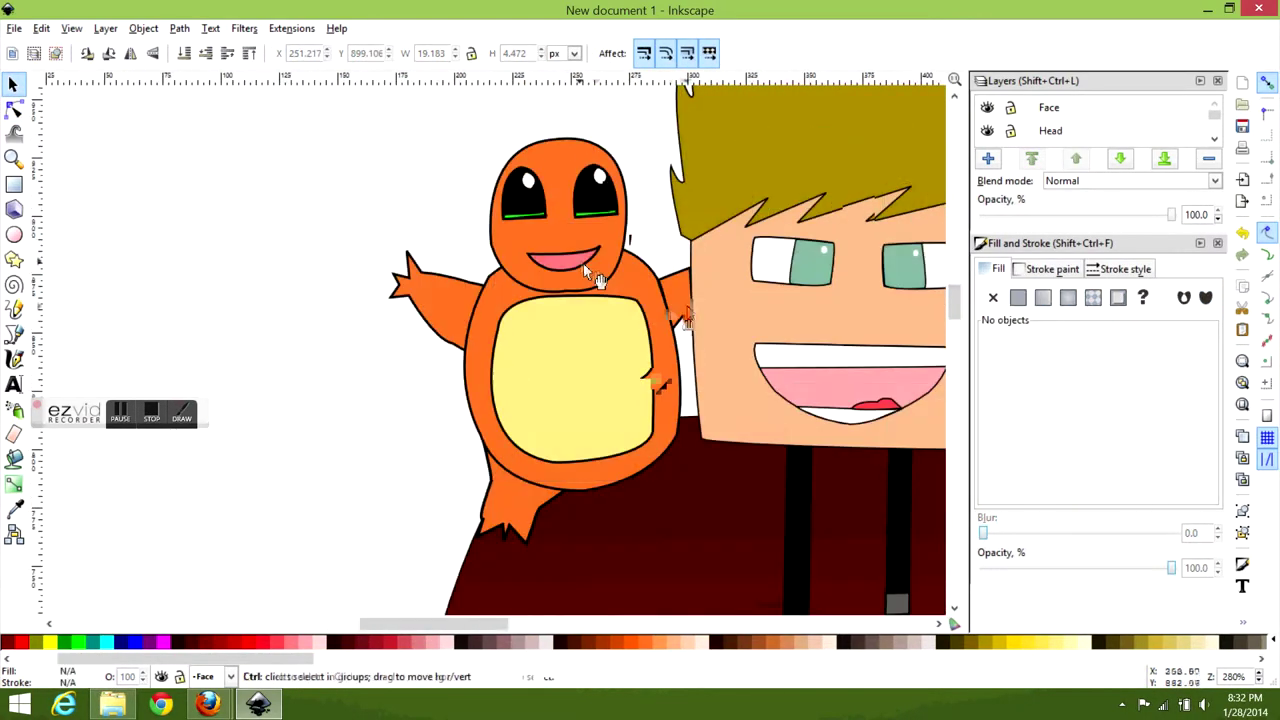
- Place a mirrored copy of the leg under the other side of the body and reshape its nodes
scroll(590, 275, down, 2)
click(520, 455)
drag(520, 455, 662, 418)
key(n)
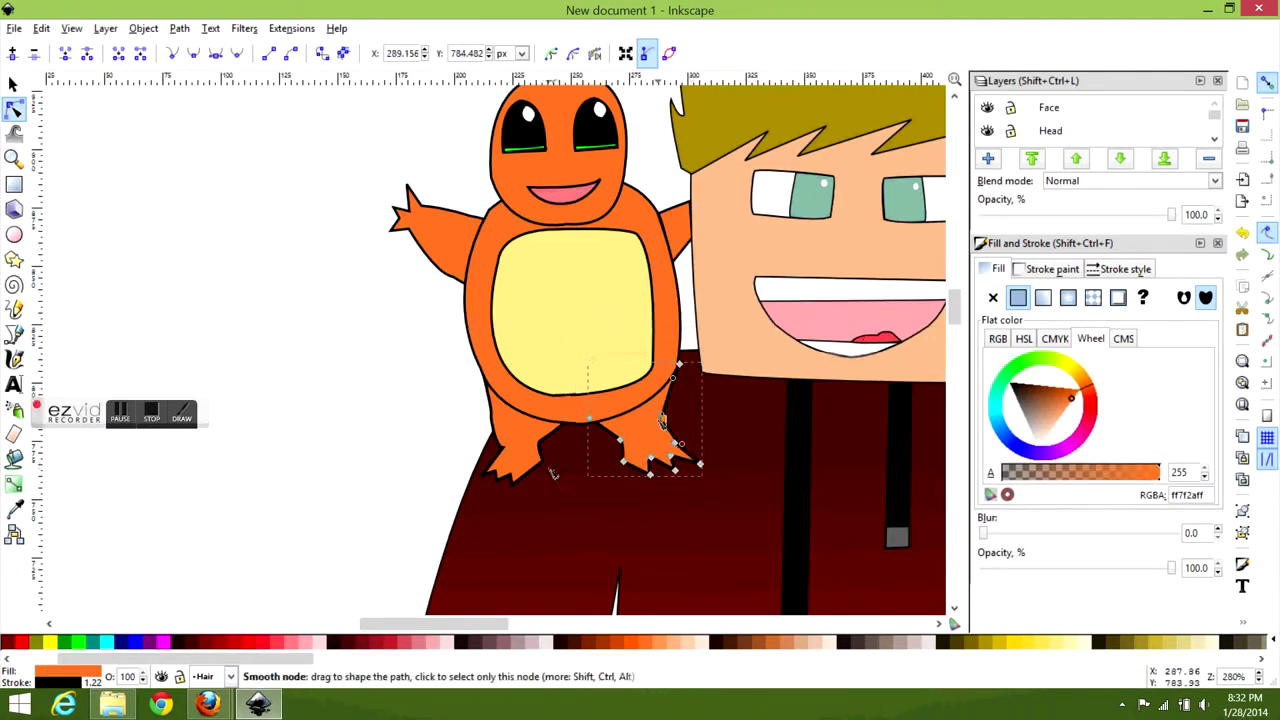
key(s)
- Enlarge both of the creature's legs, scaling the outer one to about 120%
scroll(540, 370, down, 4)
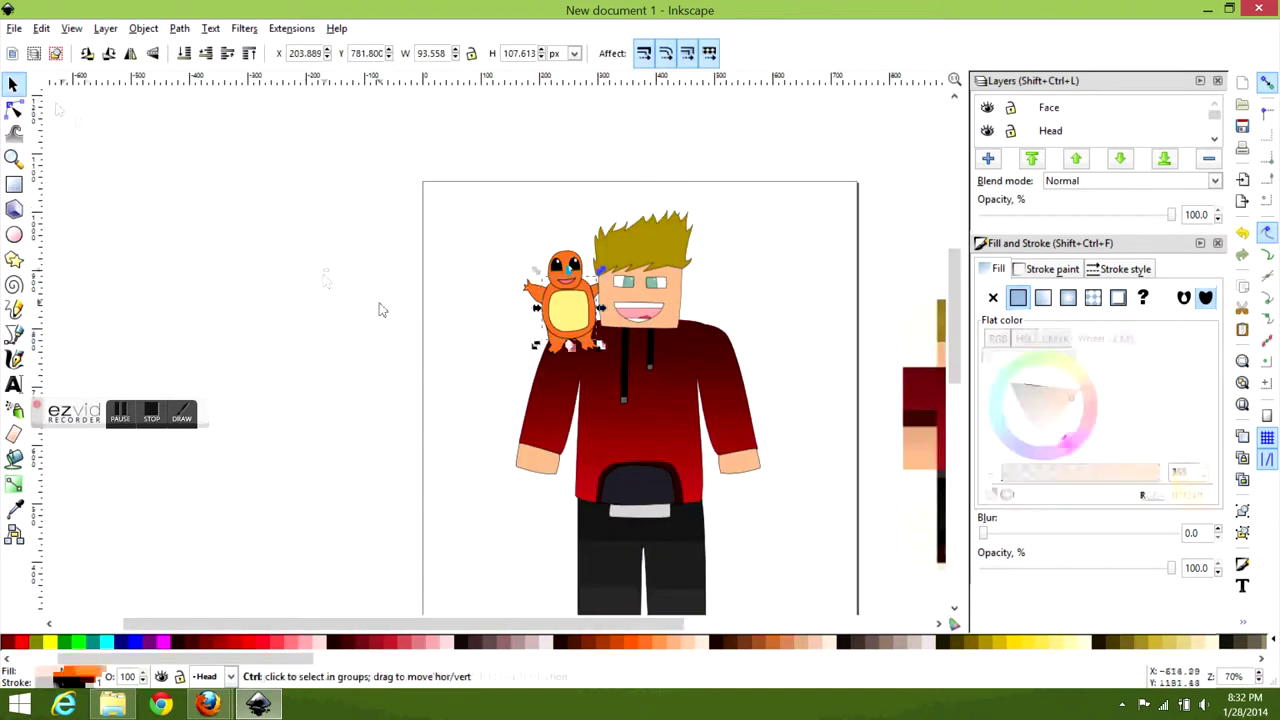
scroll(540, 370, up, 4)
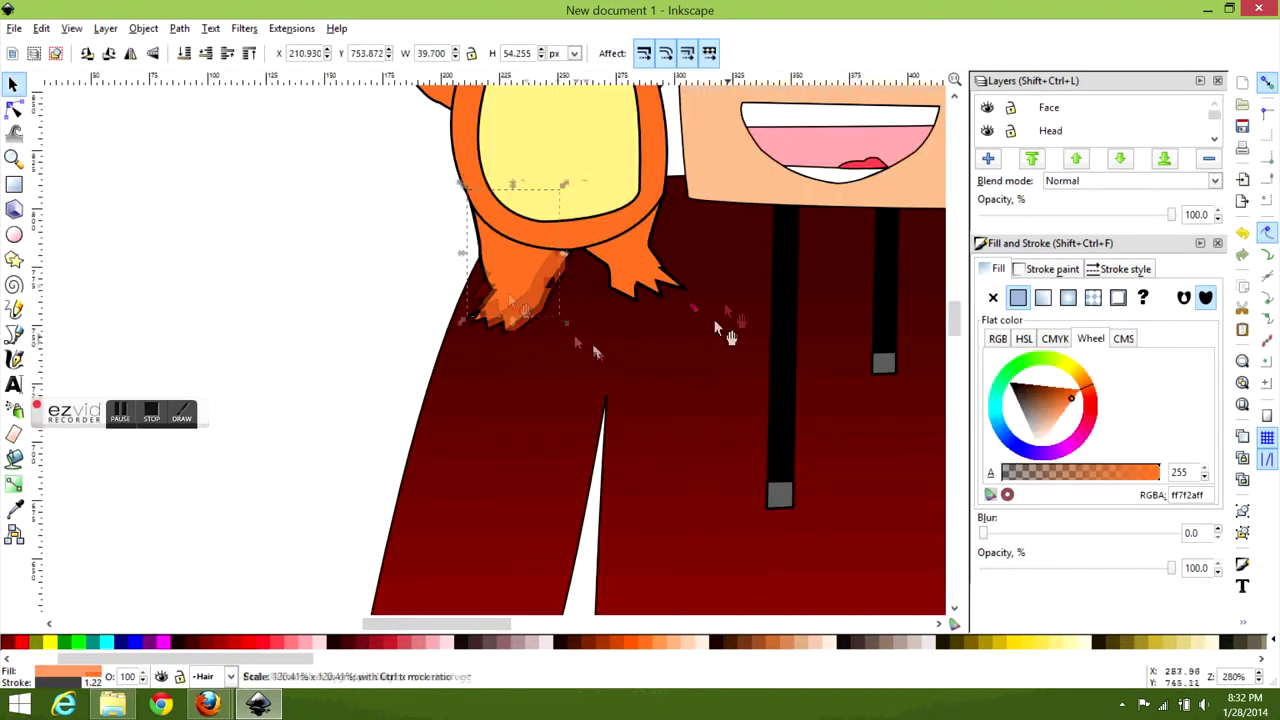
click(629, 270)
scroll(629, 270, down, 4)
click(266, 203)
- Move the upper nodes of both legs so their protruding corners tuck behind the creature's body
key(n)
scroll(518, 326, up, 6)
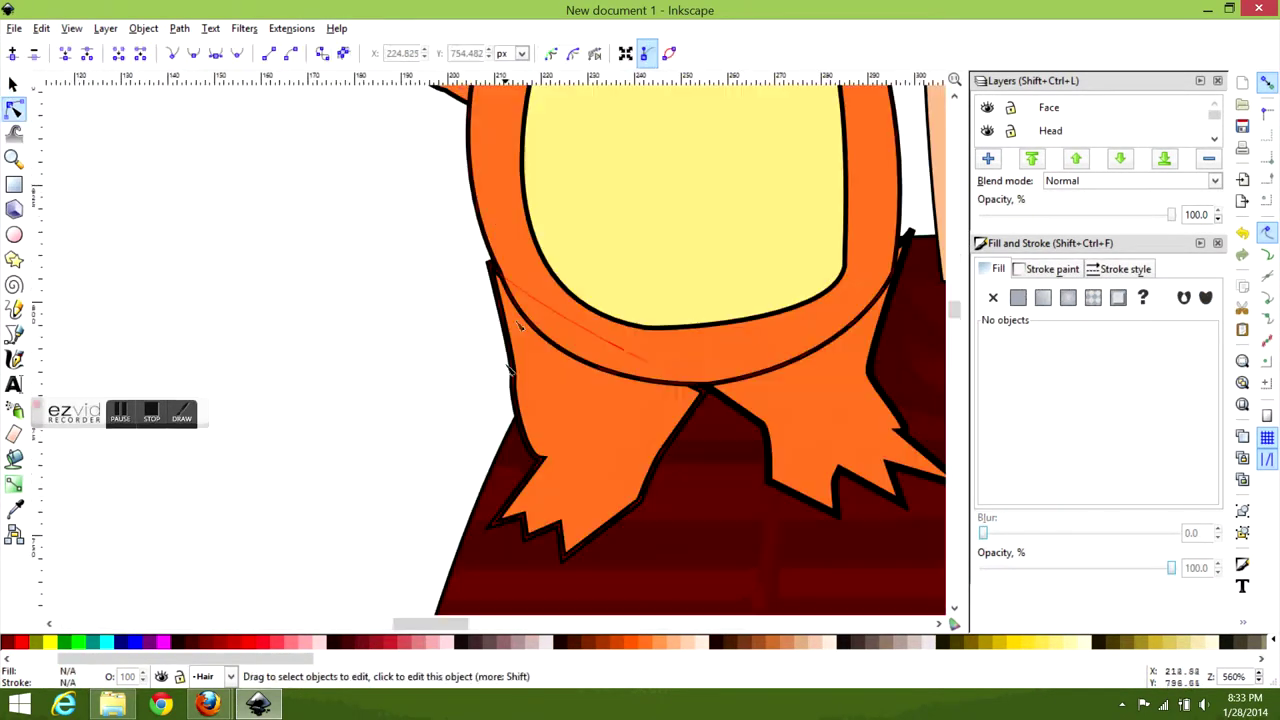
click(551, 294)
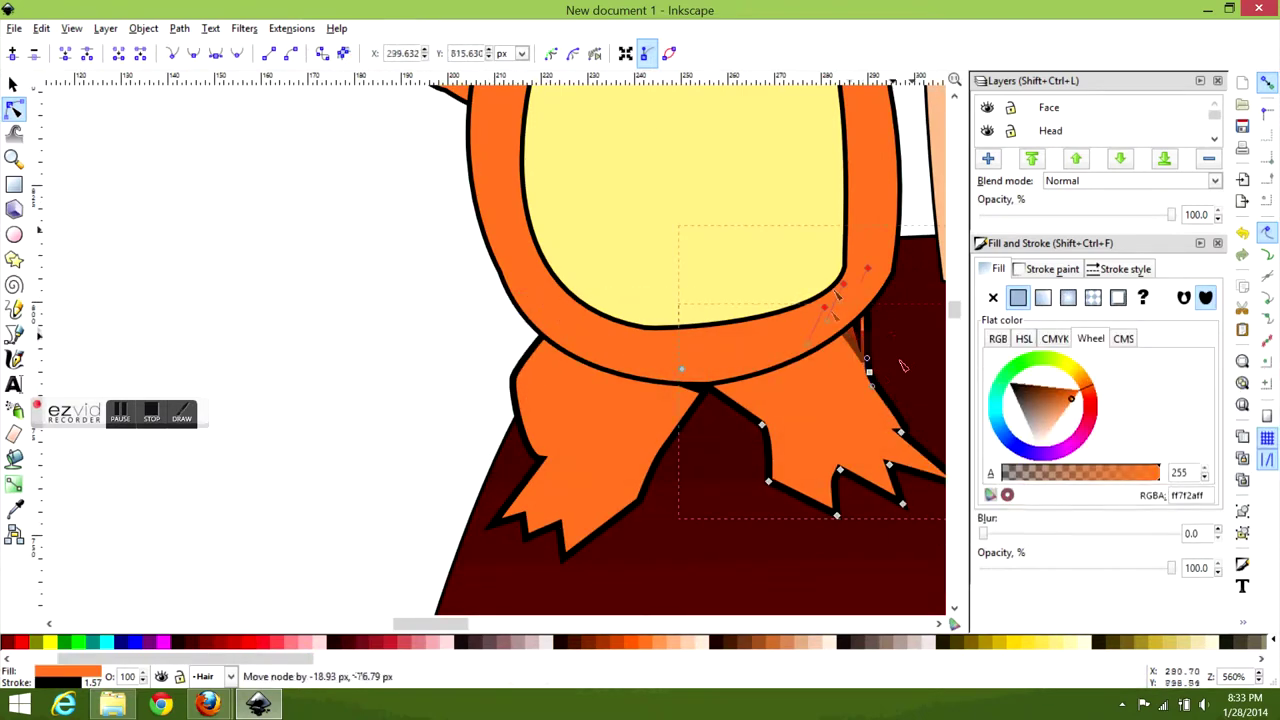
drag(892, 423, 890, 425)
scroll(800, 380, down, 1)
click(703, 326)
scroll(703, 326, down, 3)
- Reshape the foot nearer the character's face by pulling its toe nodes inward
key(s)
scroll(703, 326, up, 1)
drag(648, 260, 718, 316)
click(840, 282)
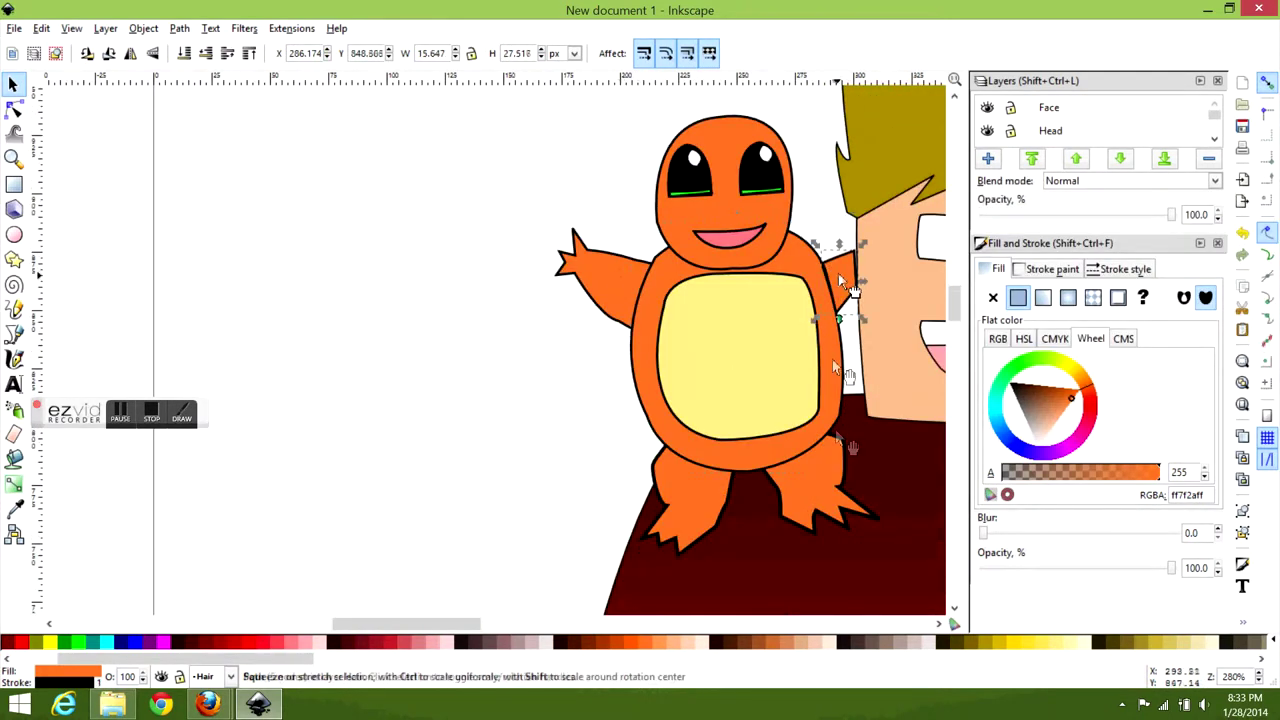
key(n)
click(812, 528)
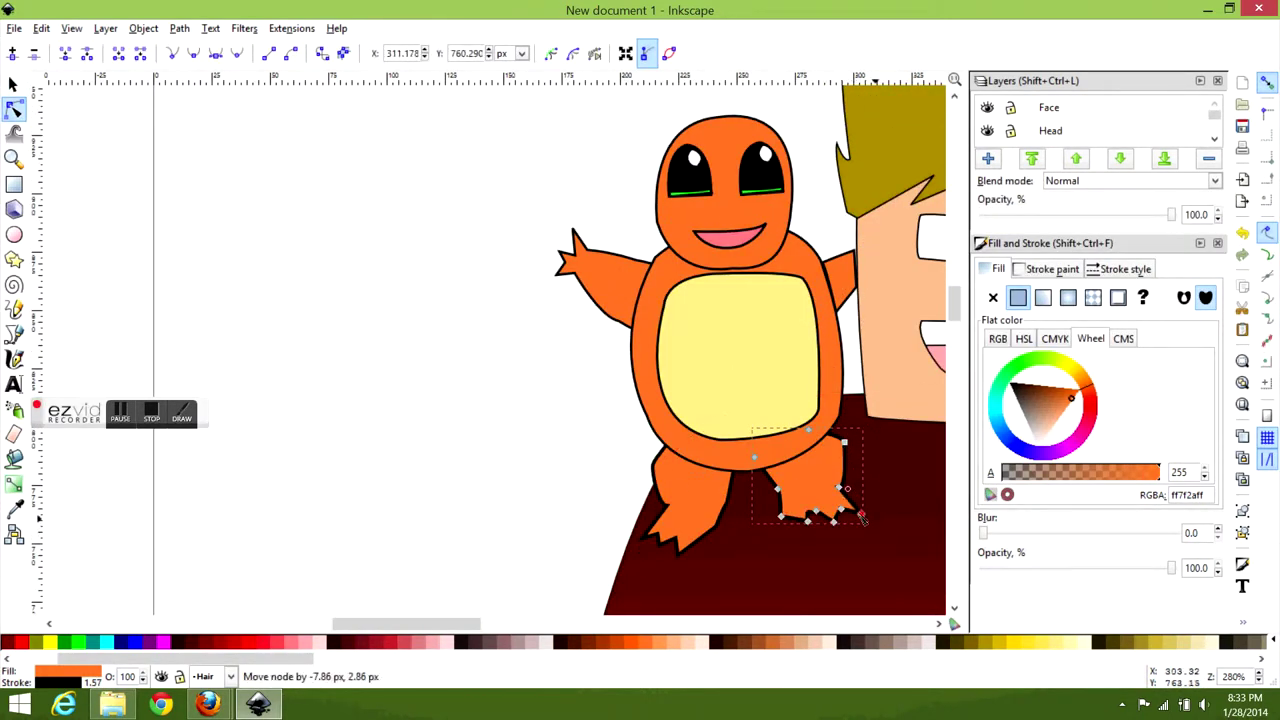
- Shift the outer leg slightly outward and refine the toe nodes of the other foot
click(13, 84)
drag(690, 496, 680, 490)
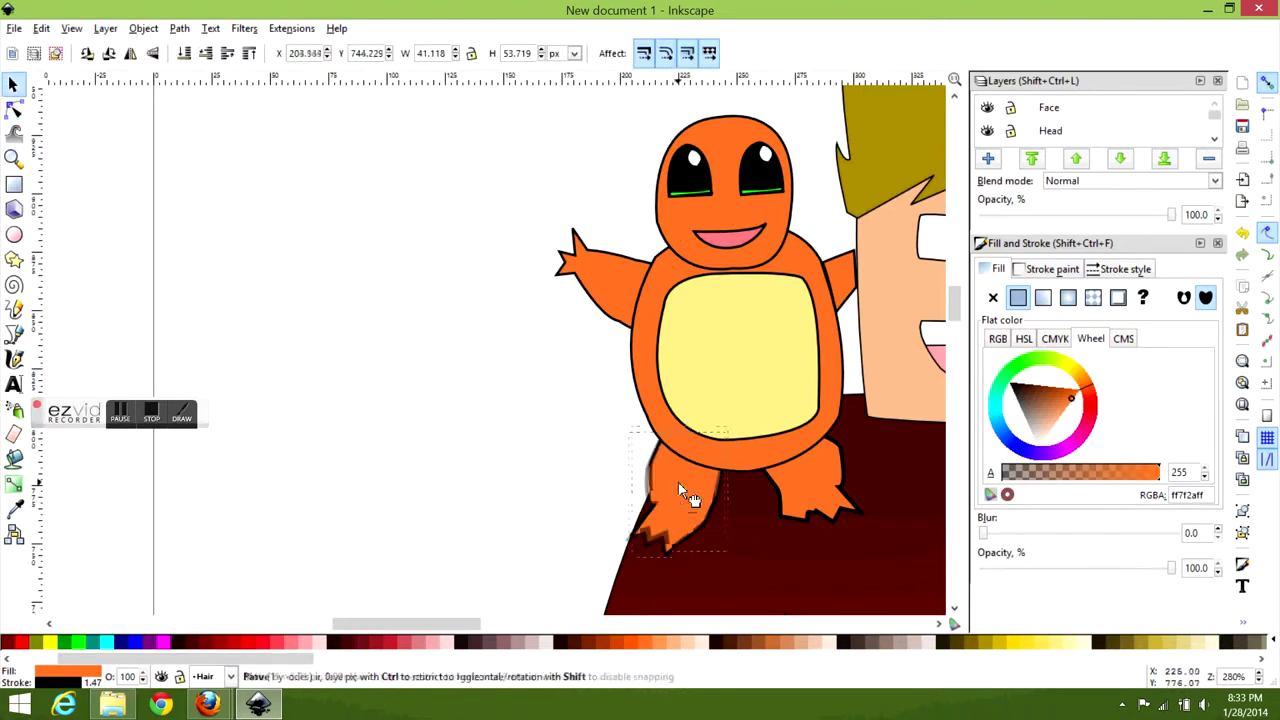
key(n)
click(800, 495)
scroll(742, 517, up, 2)
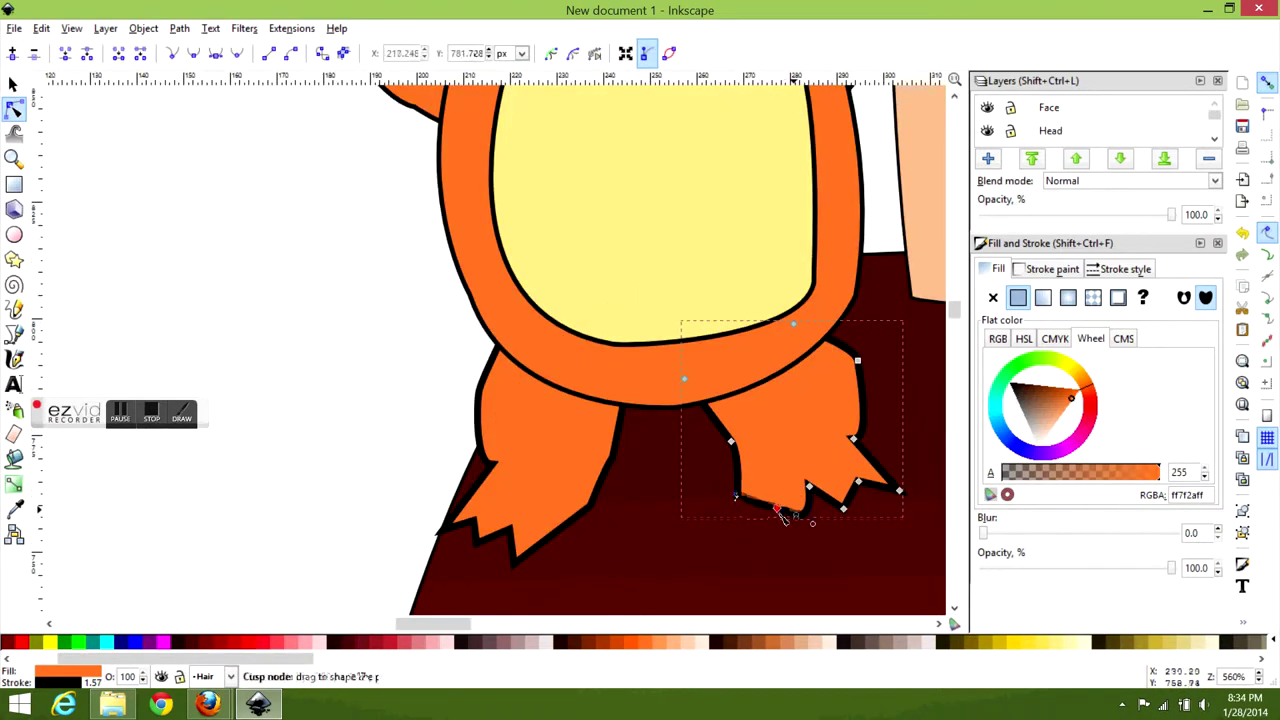
scroll(771, 500, down, 3)
- Reshape the creature's outer arm by moving its nodes so it reaches farther from the body
key(s)
click(143, 189)
click(612, 260)
key(n)
scroll(612, 260, up, 1)
click(872, 213)
scroll(872, 213, up, 2)
- Group the creature's head and face parts and enlarge the group to about 70 px wide and 78 px high
key(s)
click(725, 240)
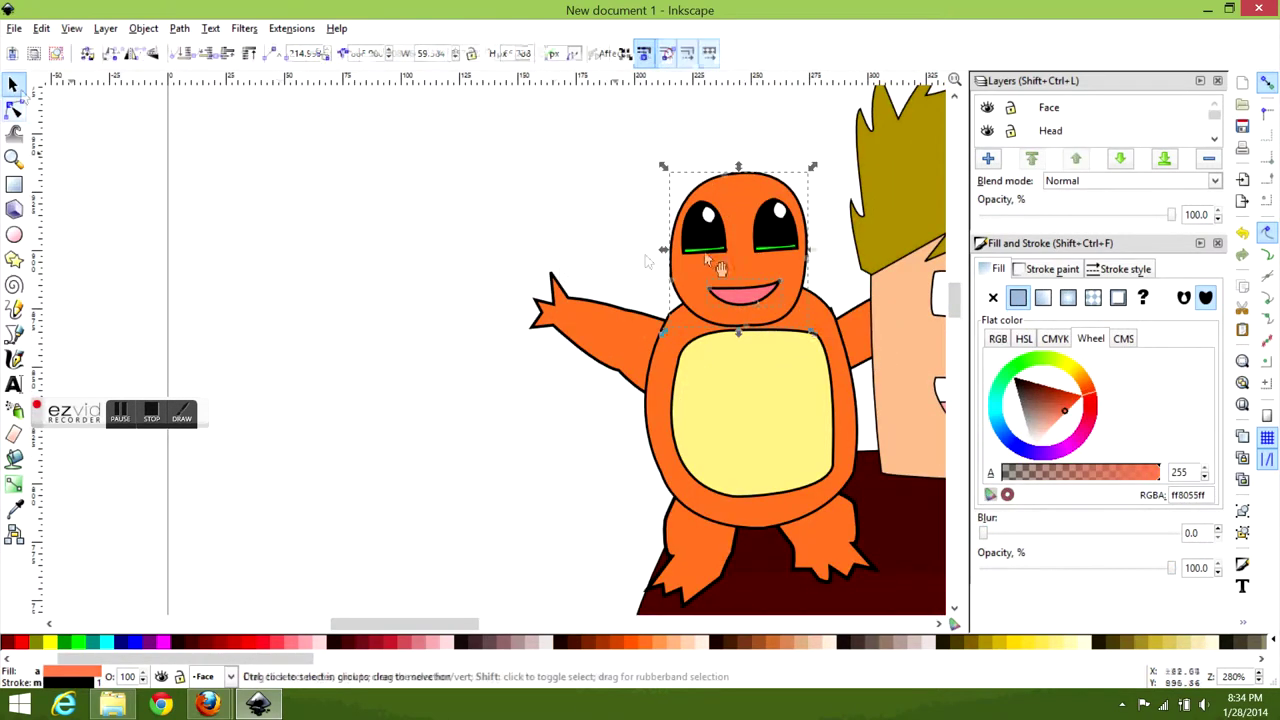
key(ctrl+g)
drag(663, 166, 637, 129)
scroll(640, 129, down, 5)
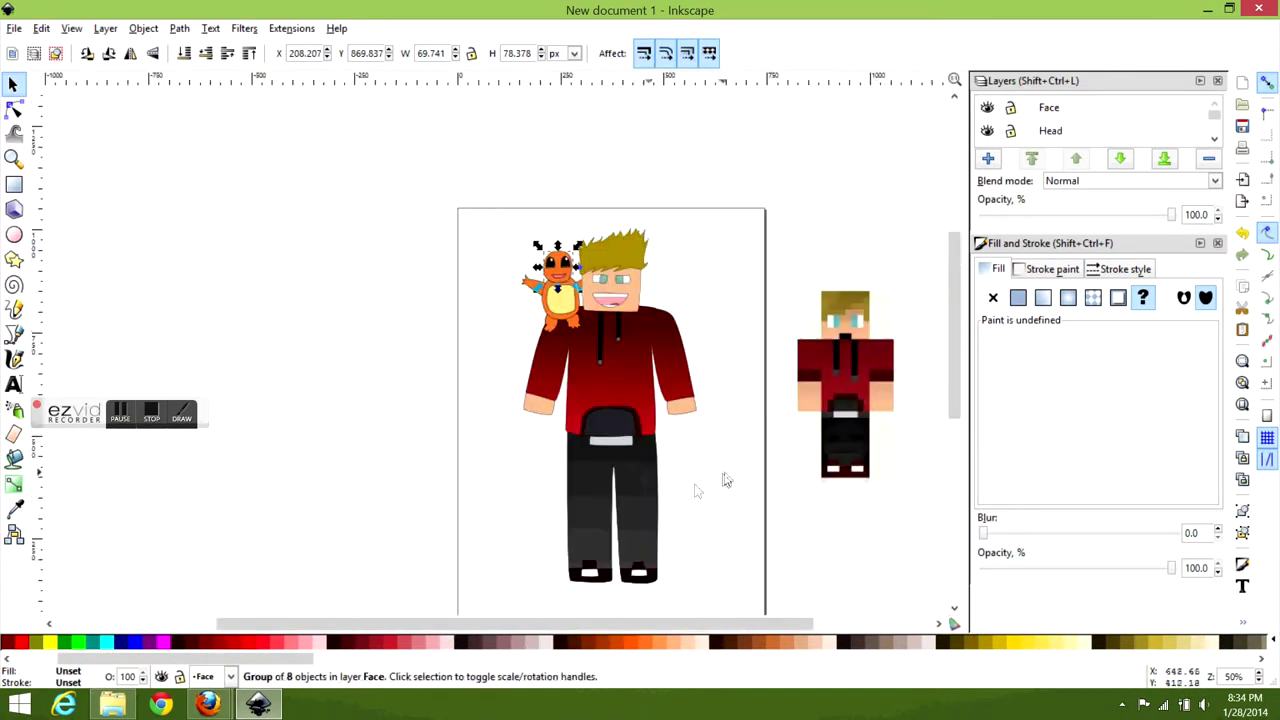
scroll(477, 314, up, 3)
drag(520, 270, 513, 265)
double_click(578, 320)
click(577, 327)
key(Escape)
key(b)
click(456, 262)
click(476, 279)
key(Return)
ctrl+scroll(455, 254, up, 4)
click(443, 231)
click(561, 308)
key(Return)
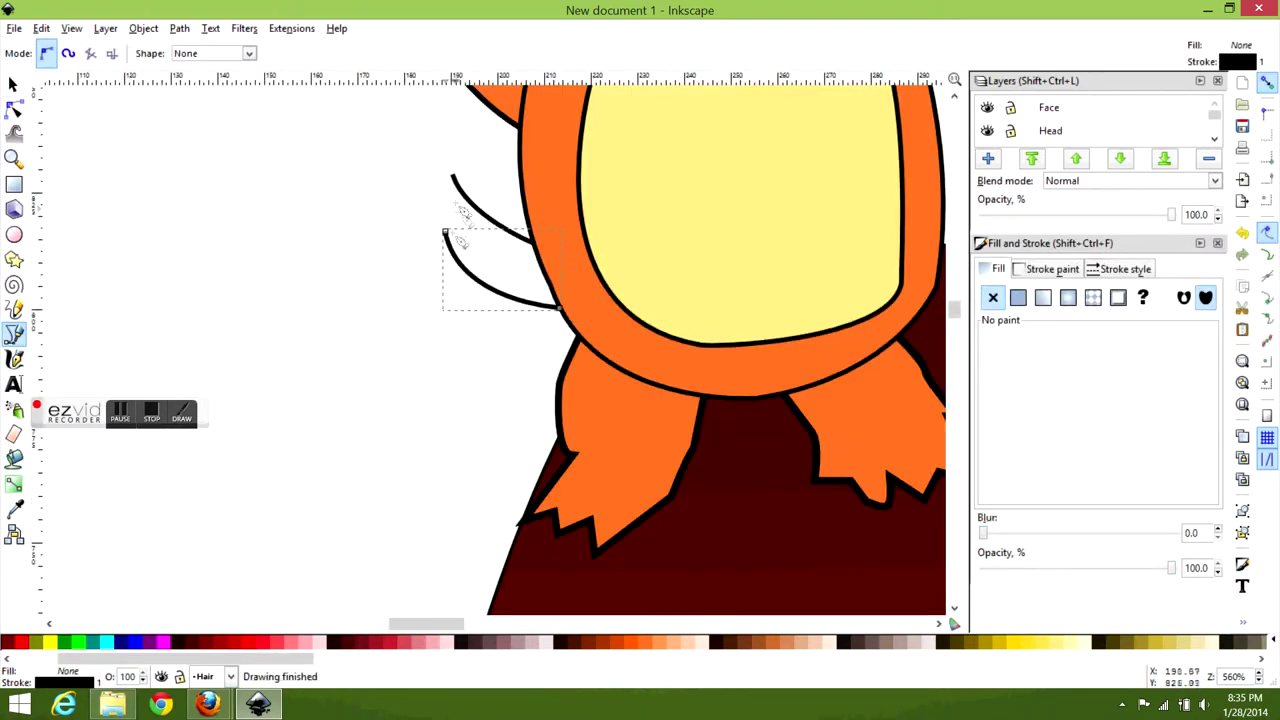
key(ctrl+z)
- Draw a curved, pointed tail on the body's outer side, about 27 px wide and 34 px high, filled ff7f2a
click(456, 145)
click(535, 245)
key(Return)
click(446, 246)
click(475, 287)
drag(561, 305, 612, 287)
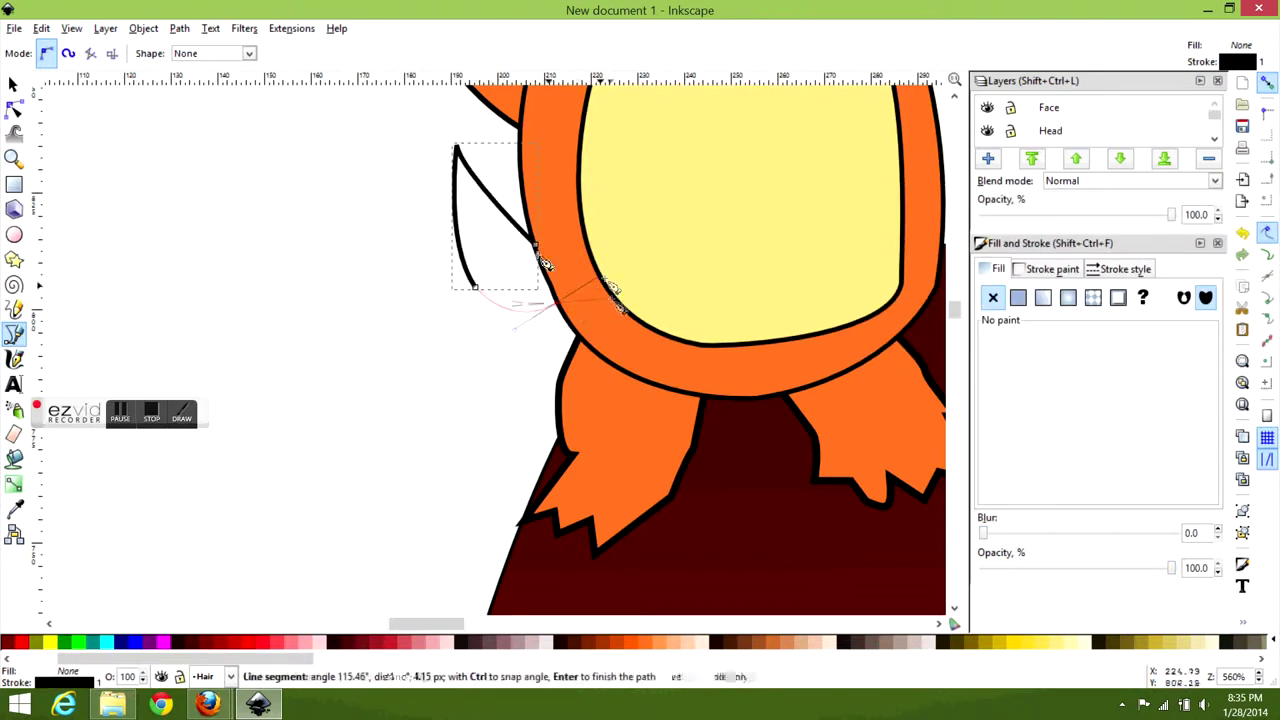
click(645, 641)
scroll(510, 360, down, 3)
key(n)
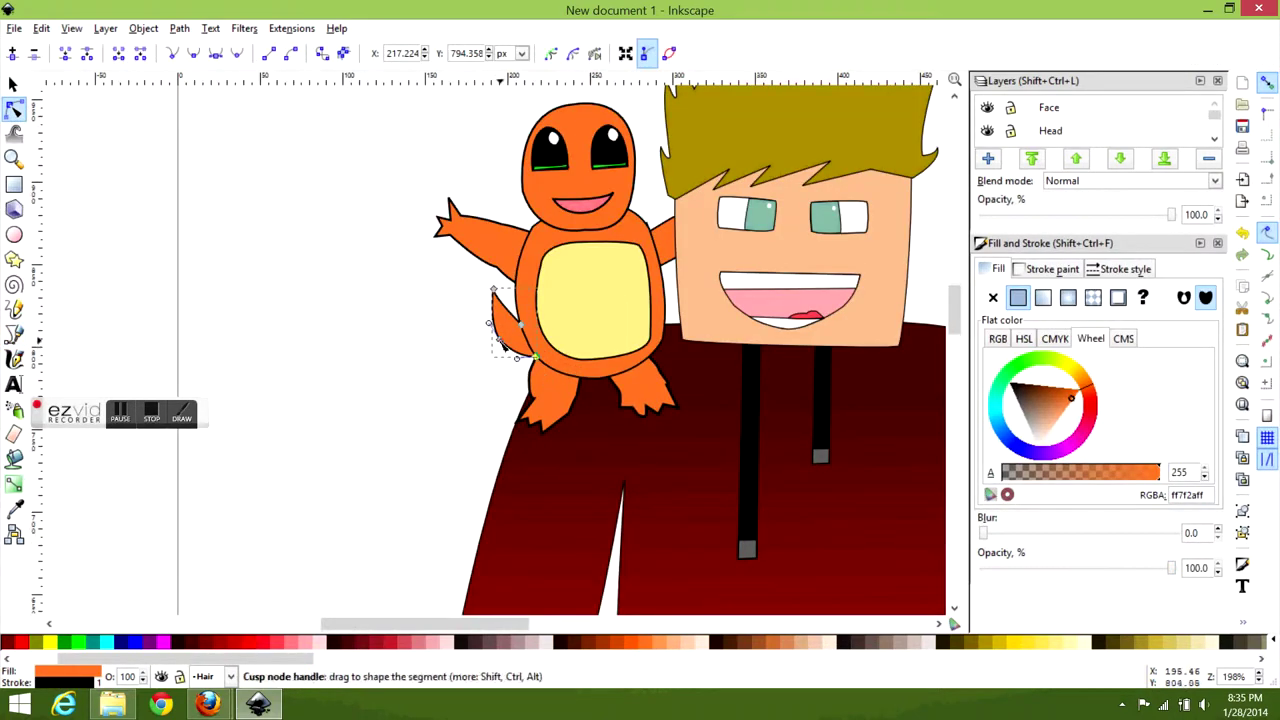
key(Escape)
- Draw the first two pointed tips and the inner side of a flame above the tail's end
scroll(505, 305, up, 3)
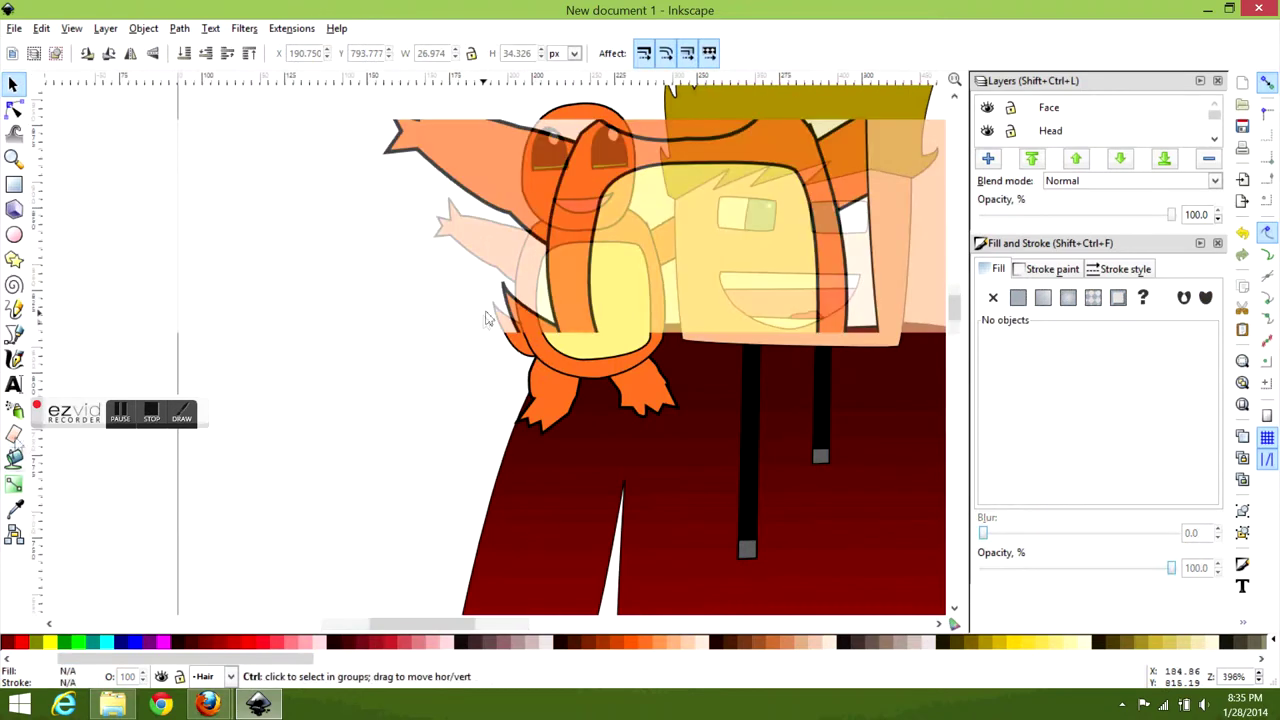
key(b)
scroll(531, 268, up, 3)
click(366, 226)
drag(362, 160, 438, 151)
key(Return)
click(427, 148)
double_click(458, 290)
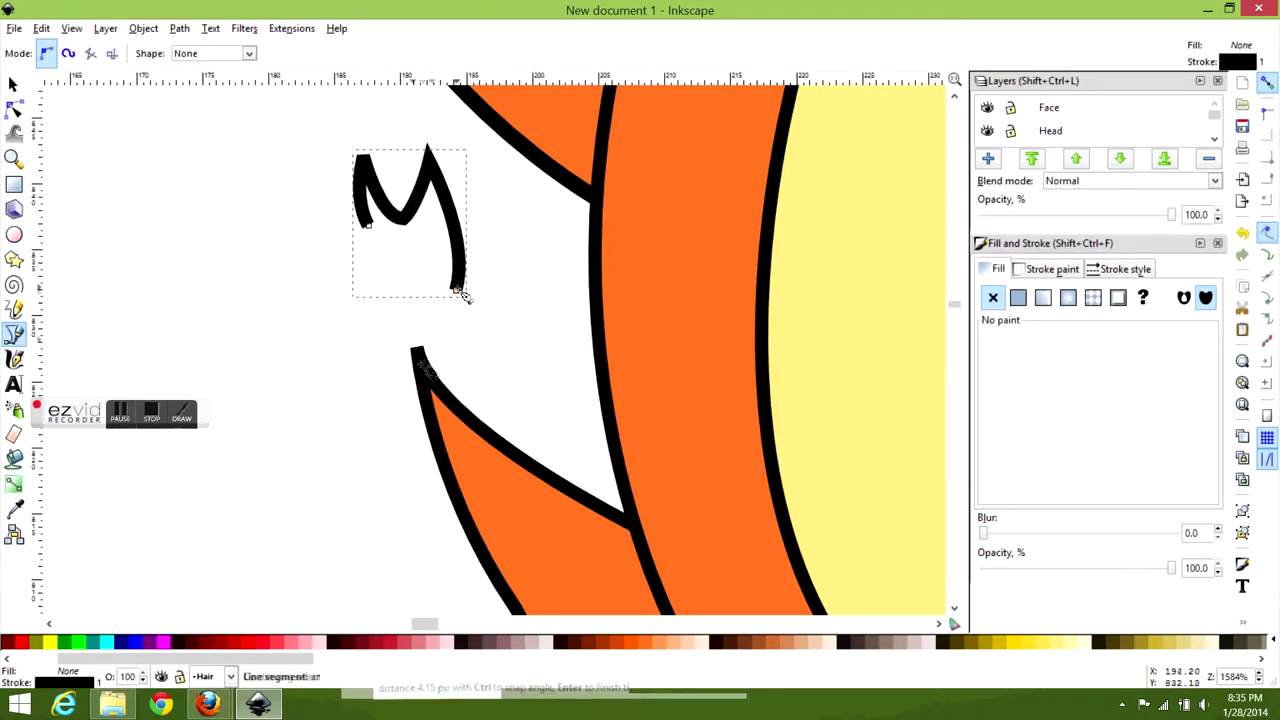
- Complete the flame outline with its rounded base and two remaining tips, and fill it red
click(270, 215)
drag(322, 248, 307, 160)
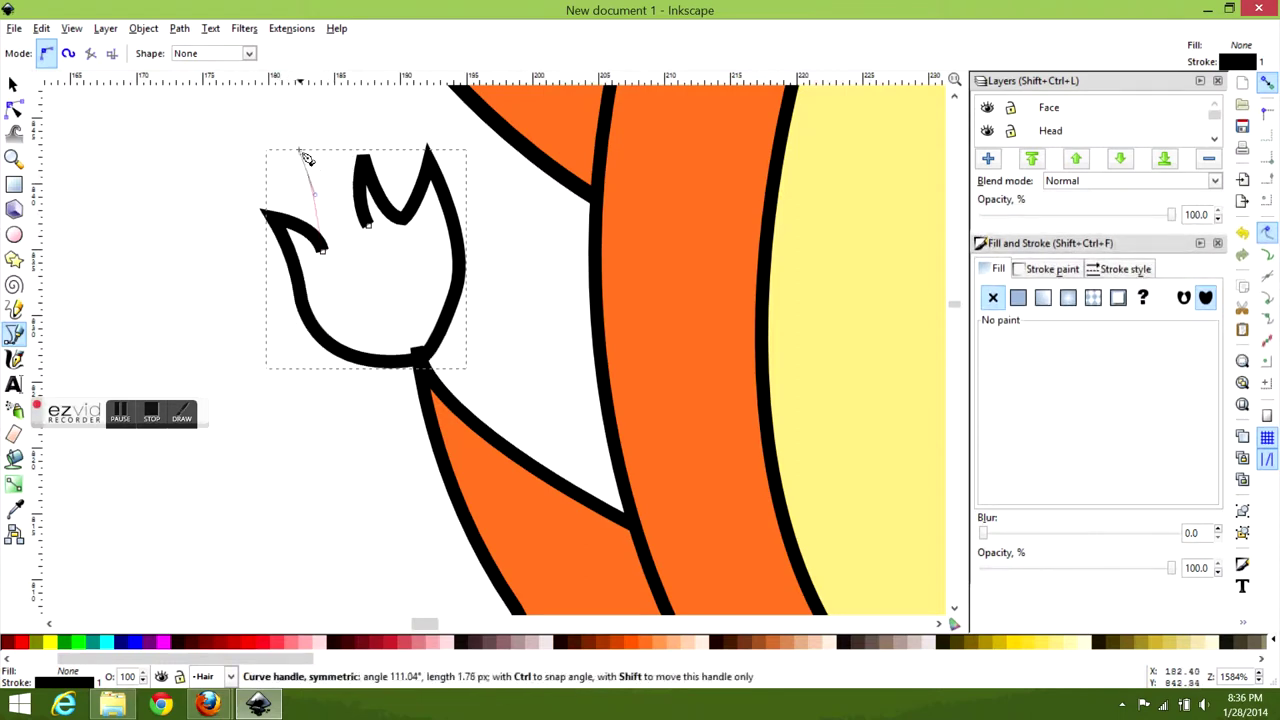
click(309, 174)
click(394, 228)
click(265, 642)
- Draw a small rounded core inside the red flame and fill it yellow ffd42a
click(396, 341)
click(343, 307)
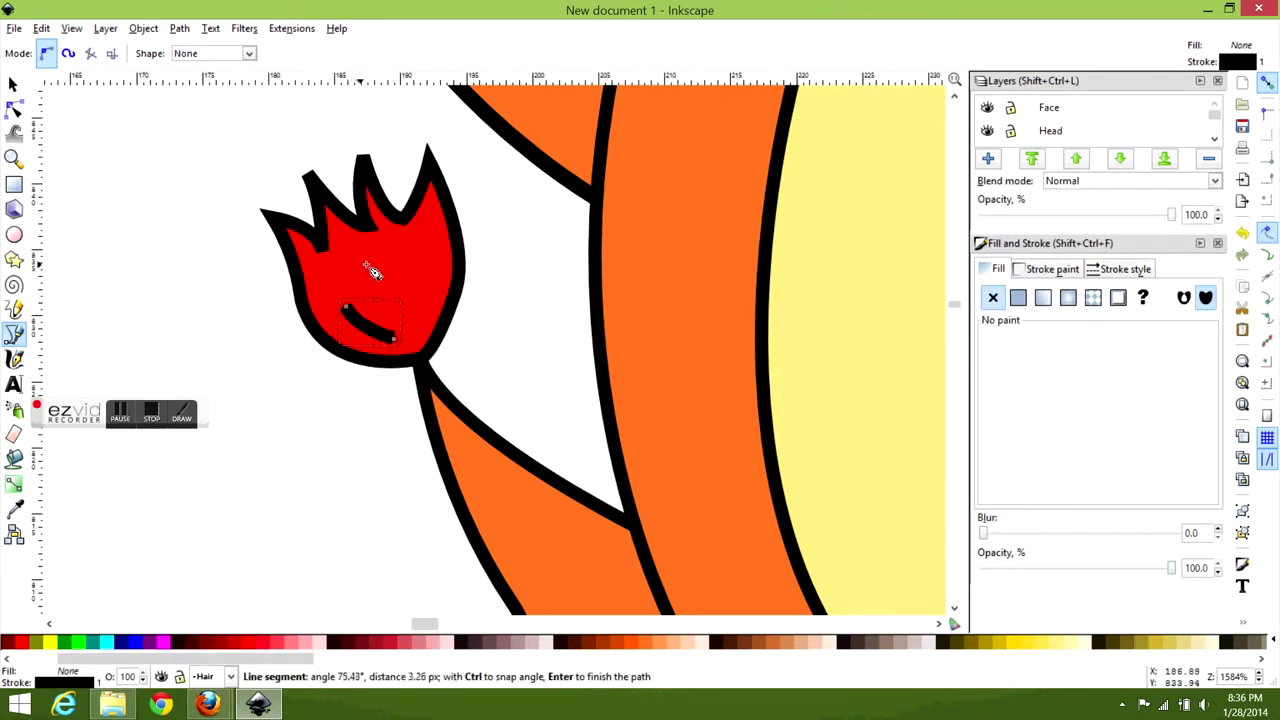
click(396, 341)
click(48, 642)
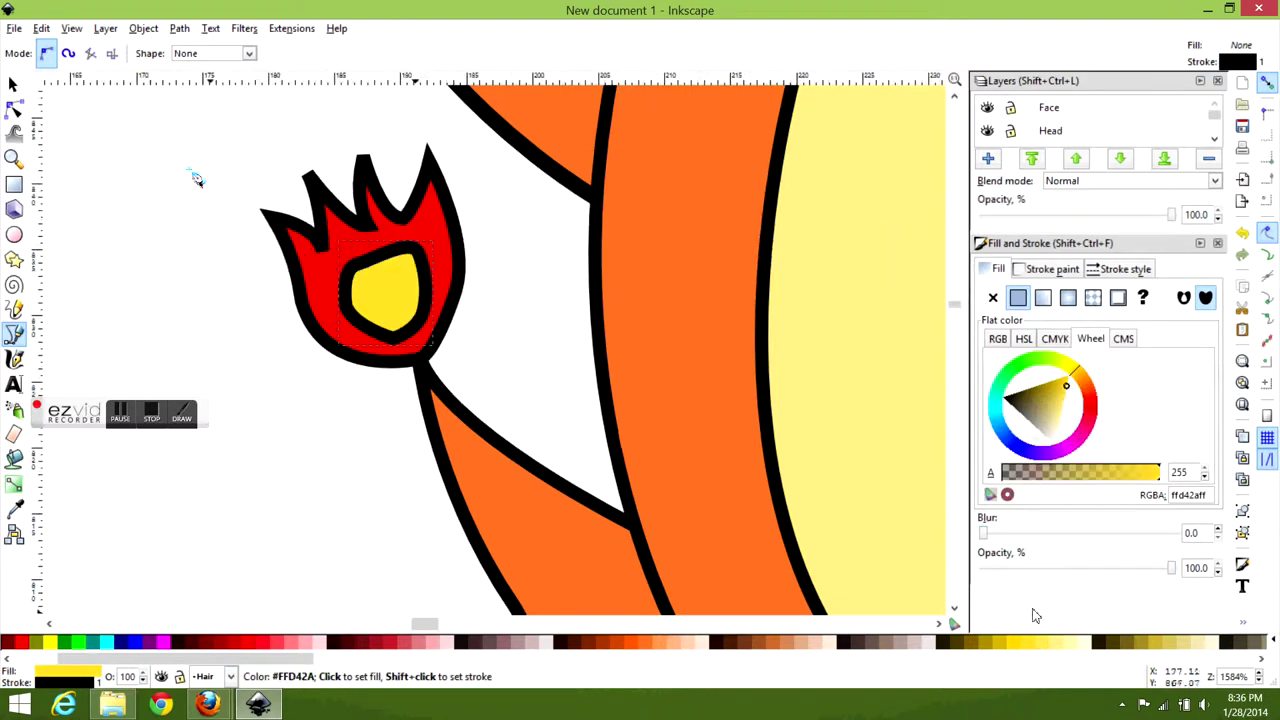
- Move the tail closer to the creature's body and shift both flame pieces onto its tip
key(s)
key(5)
scroll(333, 240, up, 2)
click(378, 340)
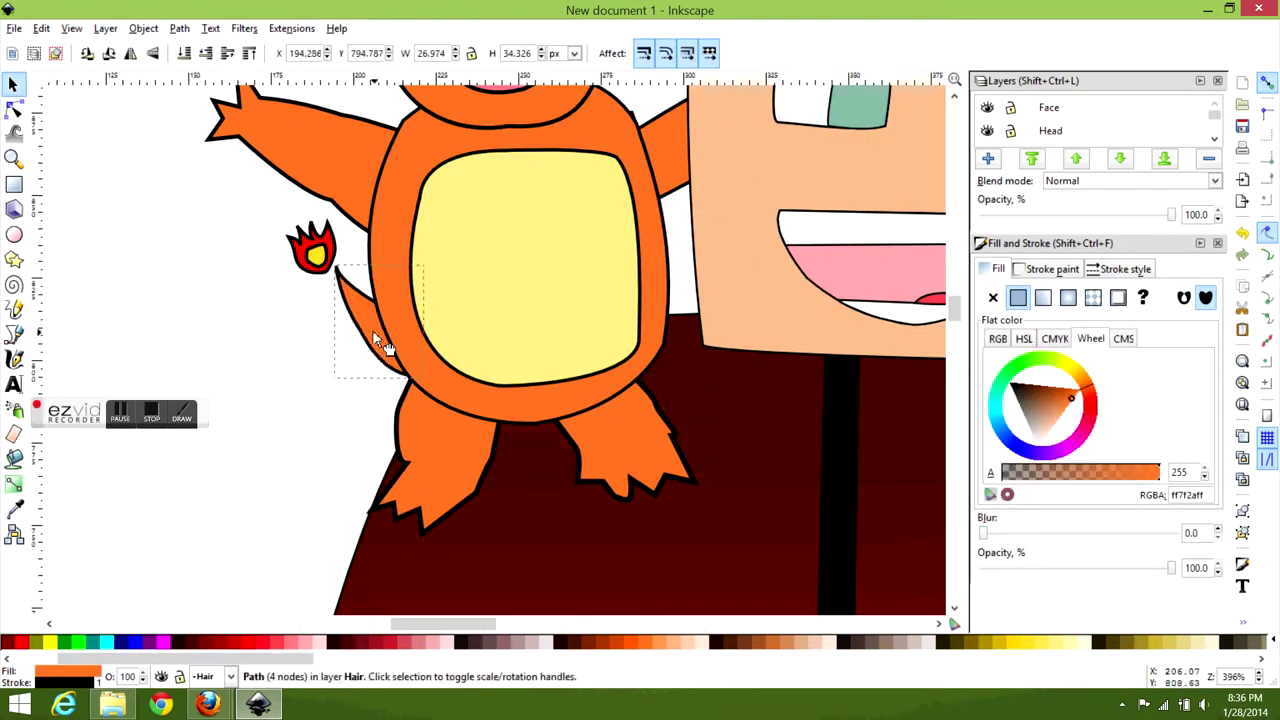
shift+click(315, 262)
key(5)
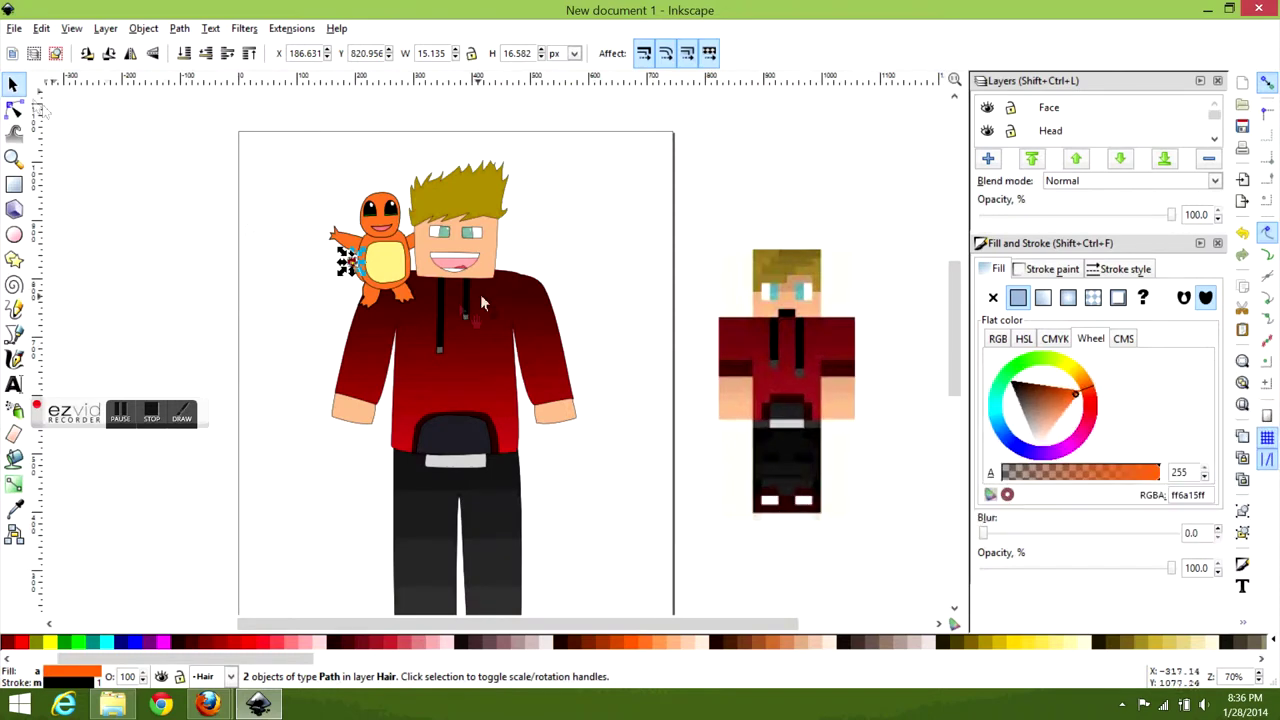
- Nudge the orange creature's left leg slightly down and outward
key(Escape)
click(440, 216)
scroll(442, 220, up, 2)
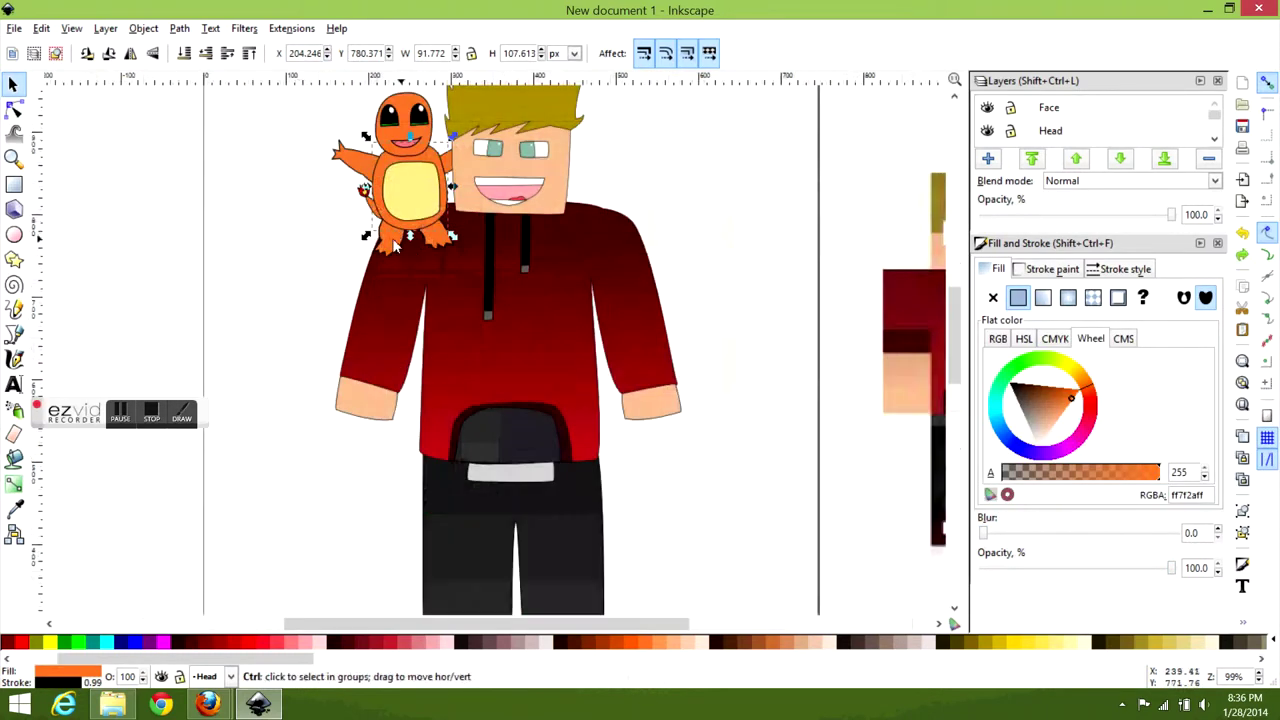
drag(407, 251, 401, 257)
key(Escape)
- Enlarge both flame pieces on the creature's tail to about 21.8 by 23.9 px
scroll(425, 200, down, 3)
scroll(425, 205, up, 1)
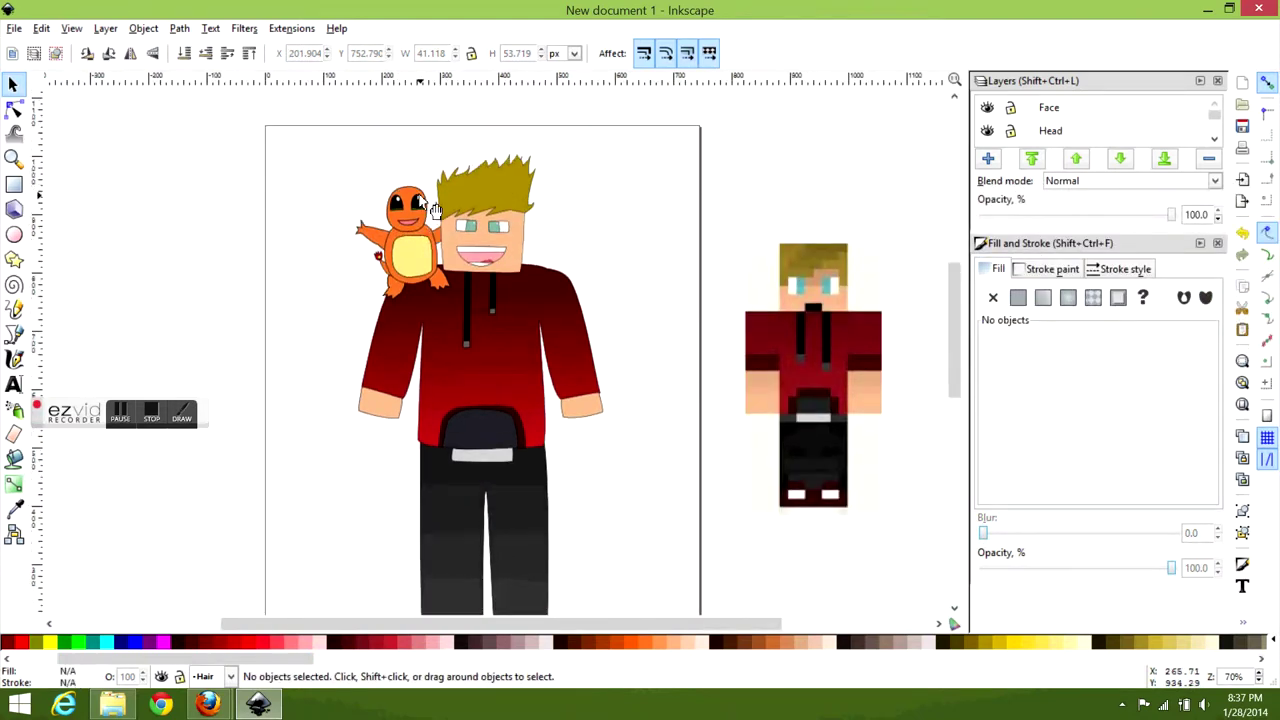
scroll(445, 230, down, 1)
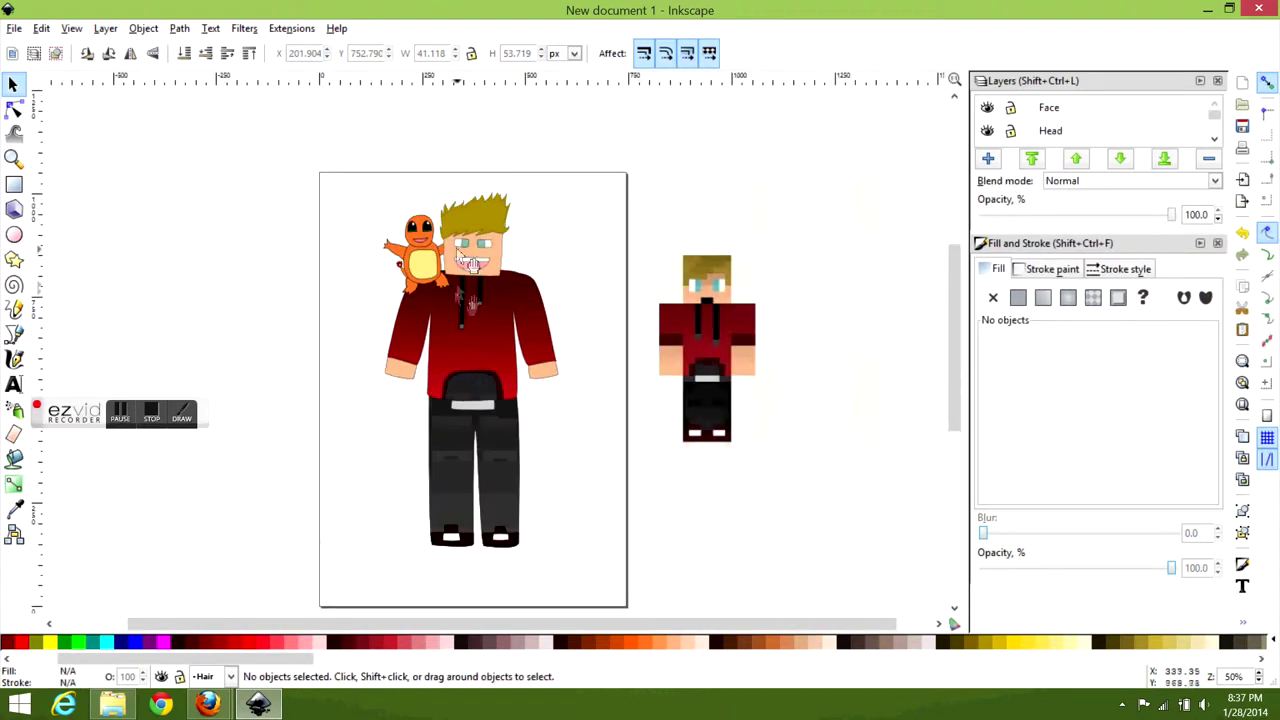
scroll(390, 190, up, 4)
scroll(371, 329, up, 3)
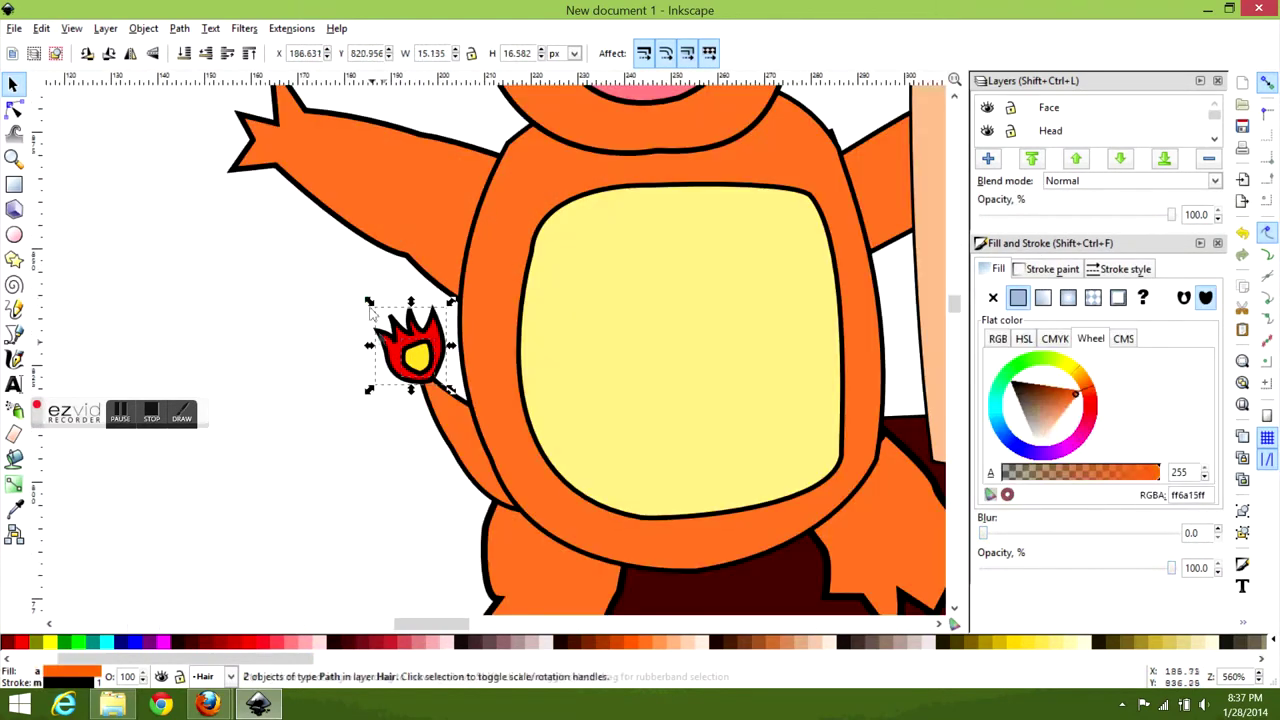
scroll(214, 157, down, 3)
scroll(405, 195, down, 4)
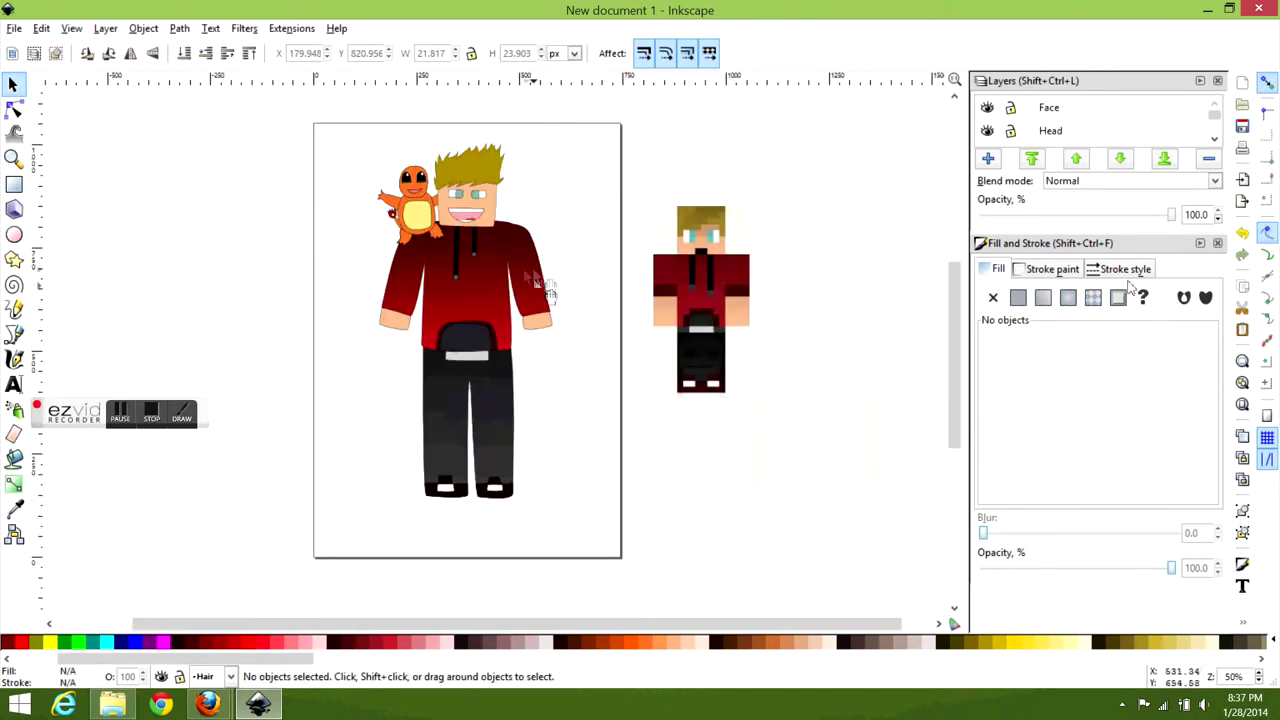
- Scale the whole character group up to about 441 by 955 px on the page
click(450, 207)
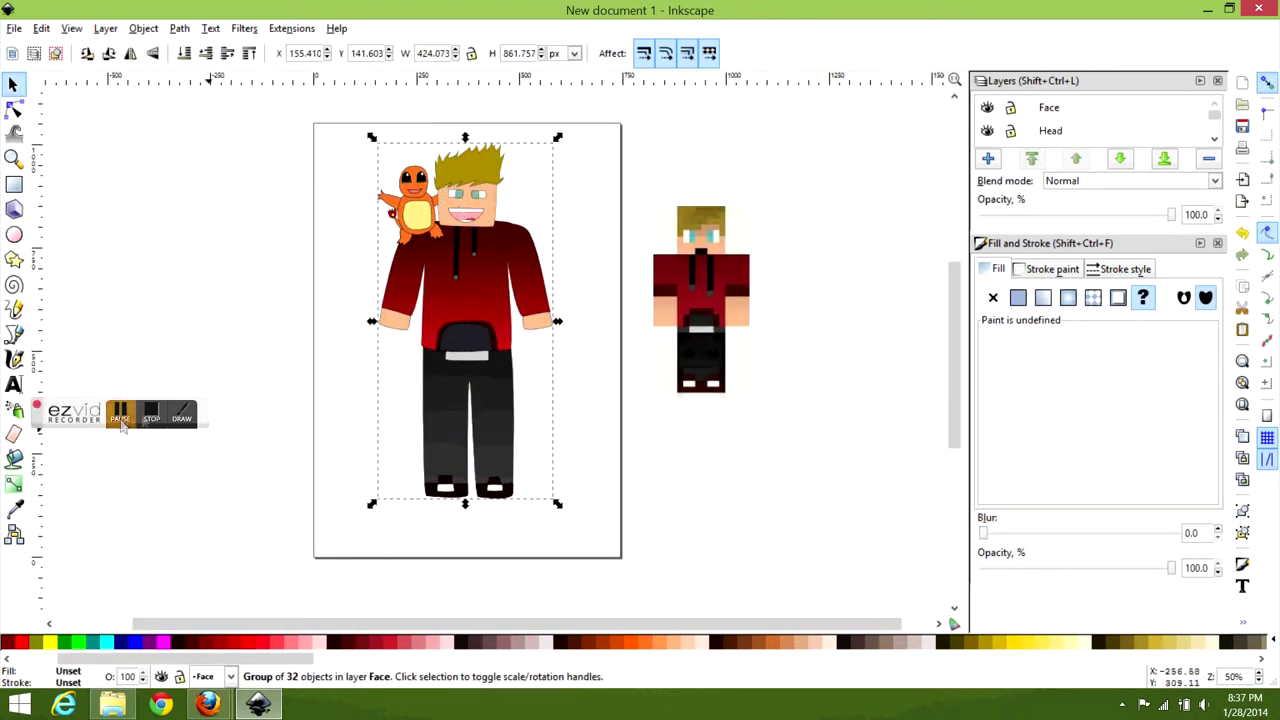
drag(465, 137, 465, 138)
key(Escape)
- Raise the Head layer to the top and add a layer named Back at the bottom of the layer stack
click(1045, 130)
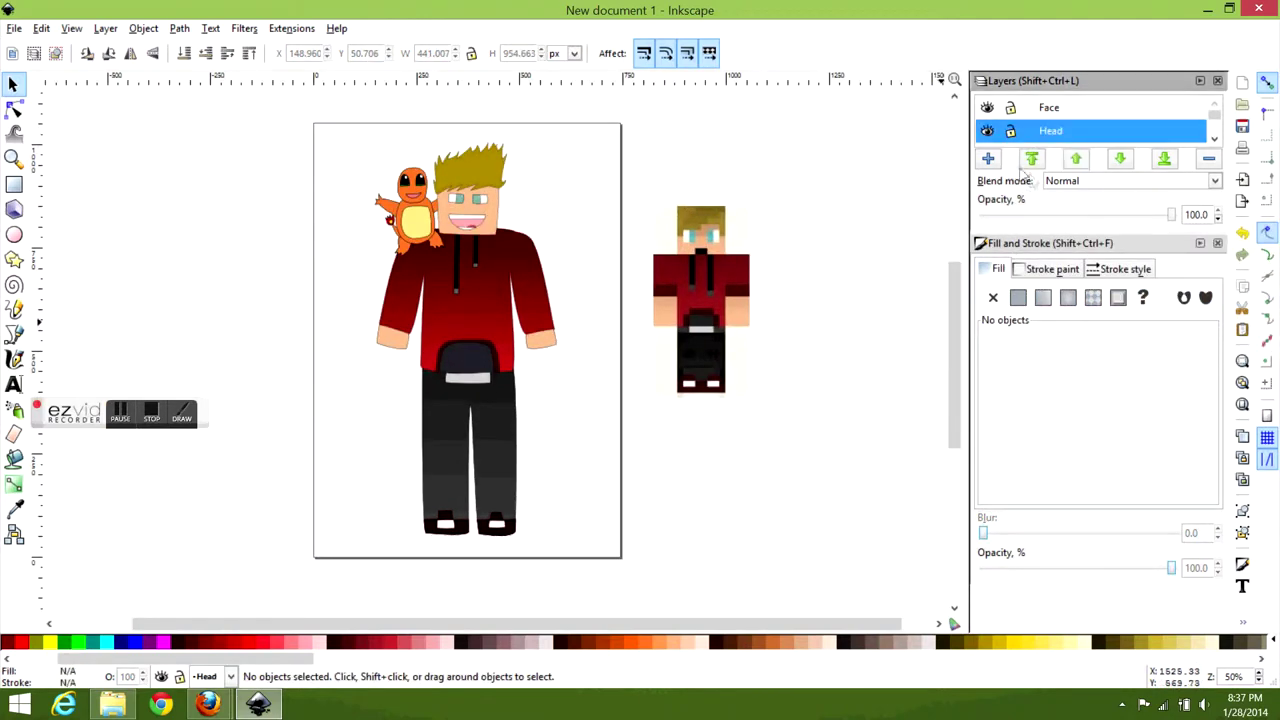
click(1032, 158)
click(988, 158)
text(Back)
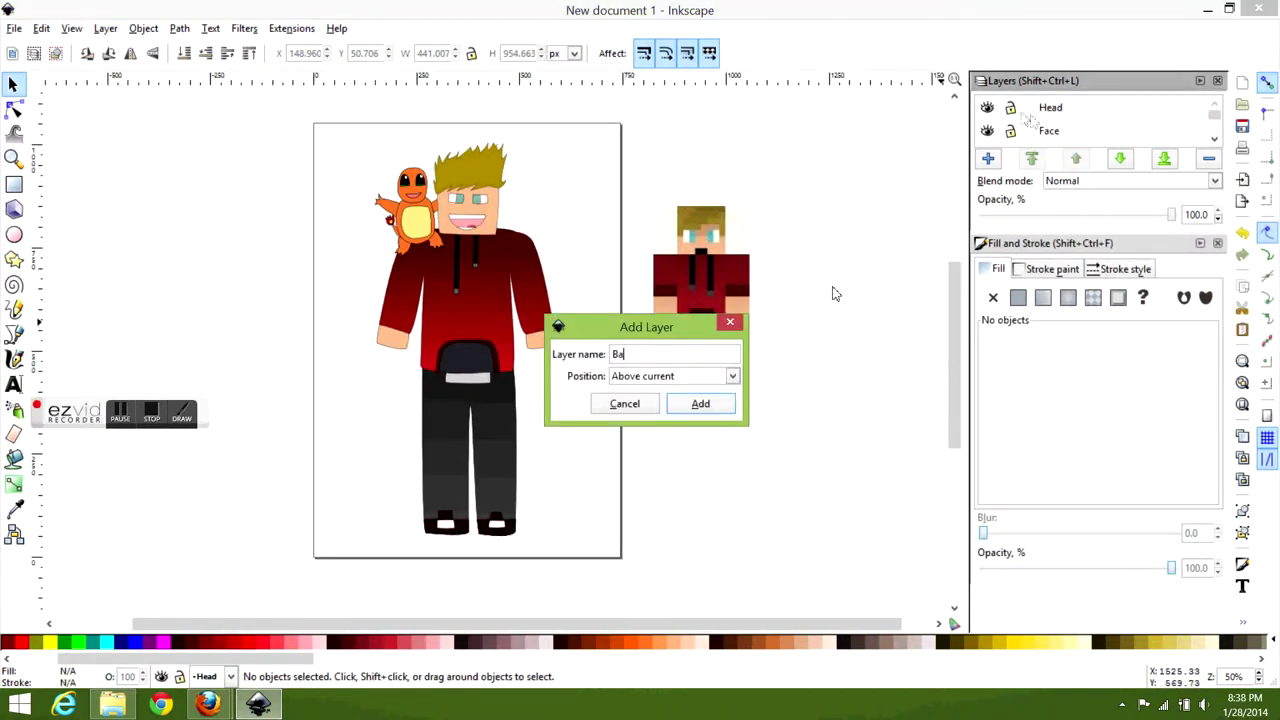
key(Return)
click(1166, 160)
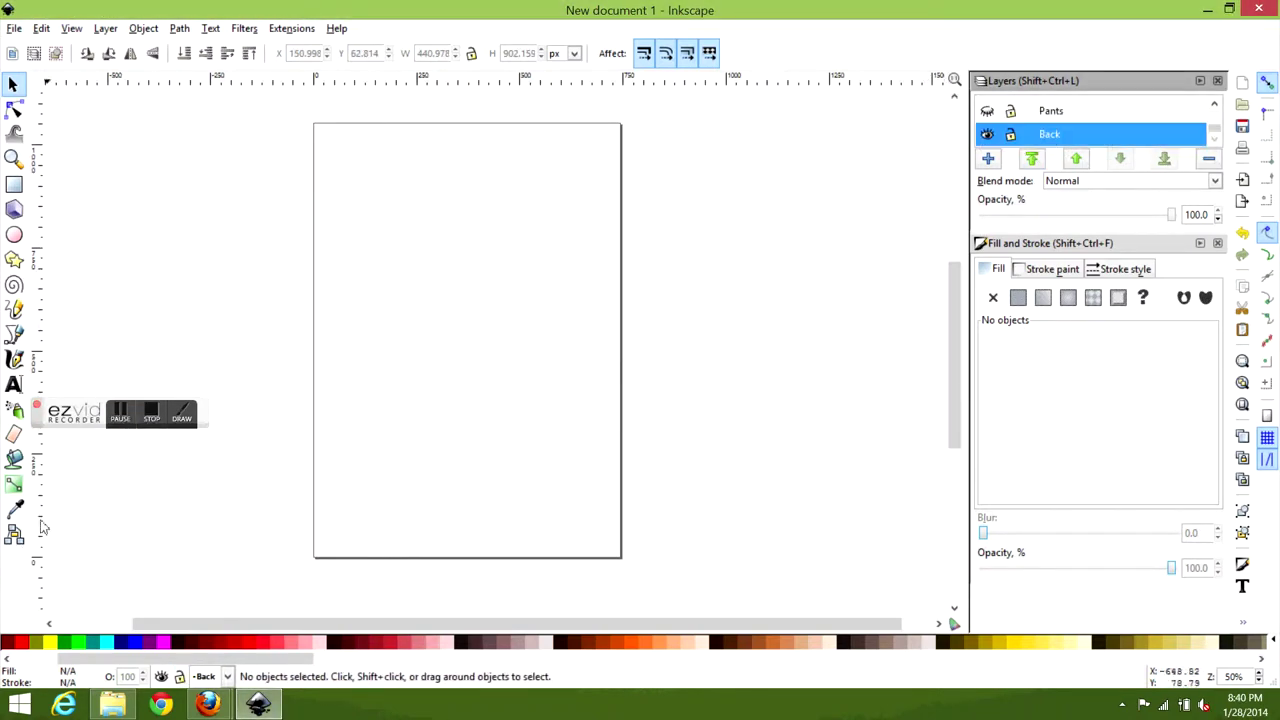
- Draw a rectangle covering the whole page on the Back layer and fill it orange ff9955
key(r)
drag(314, 123, 621, 558)
click(636, 640)
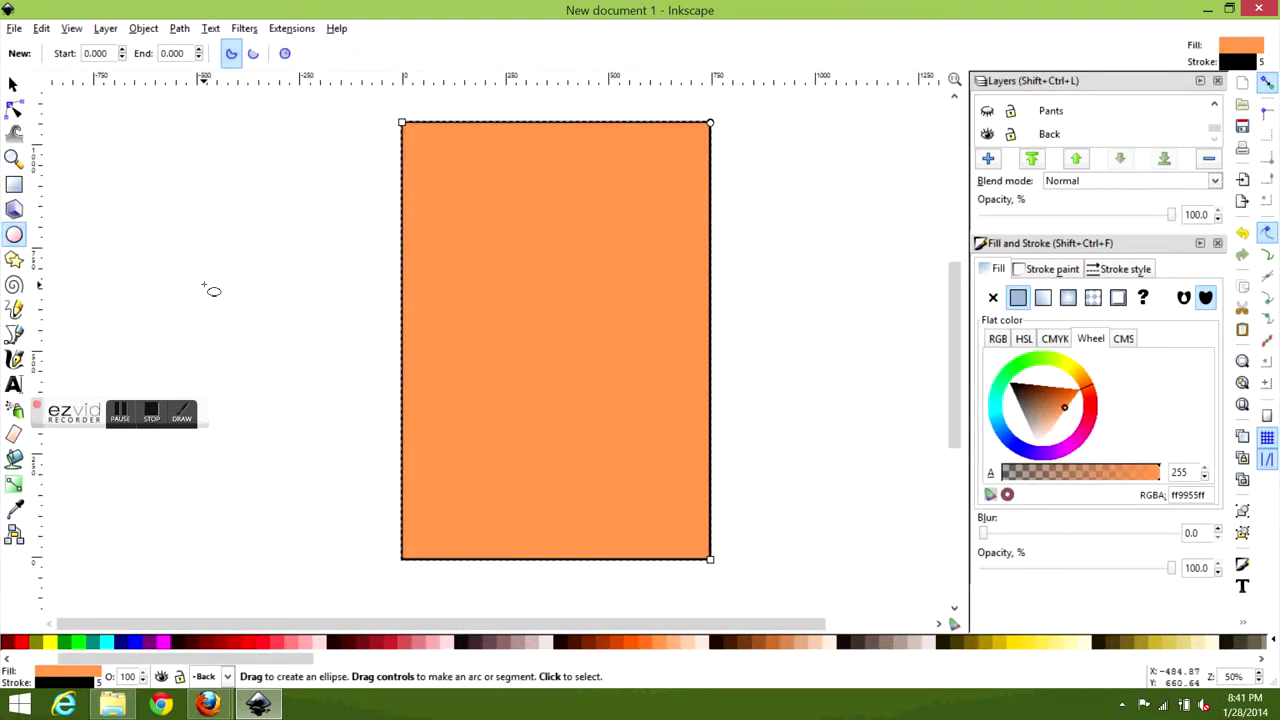
- Draw a circle beside the page and a closed path with a curved lower edge covering the circle's upper half
key(b)
click(131, 232)
drag(237, 289, 242, 295)
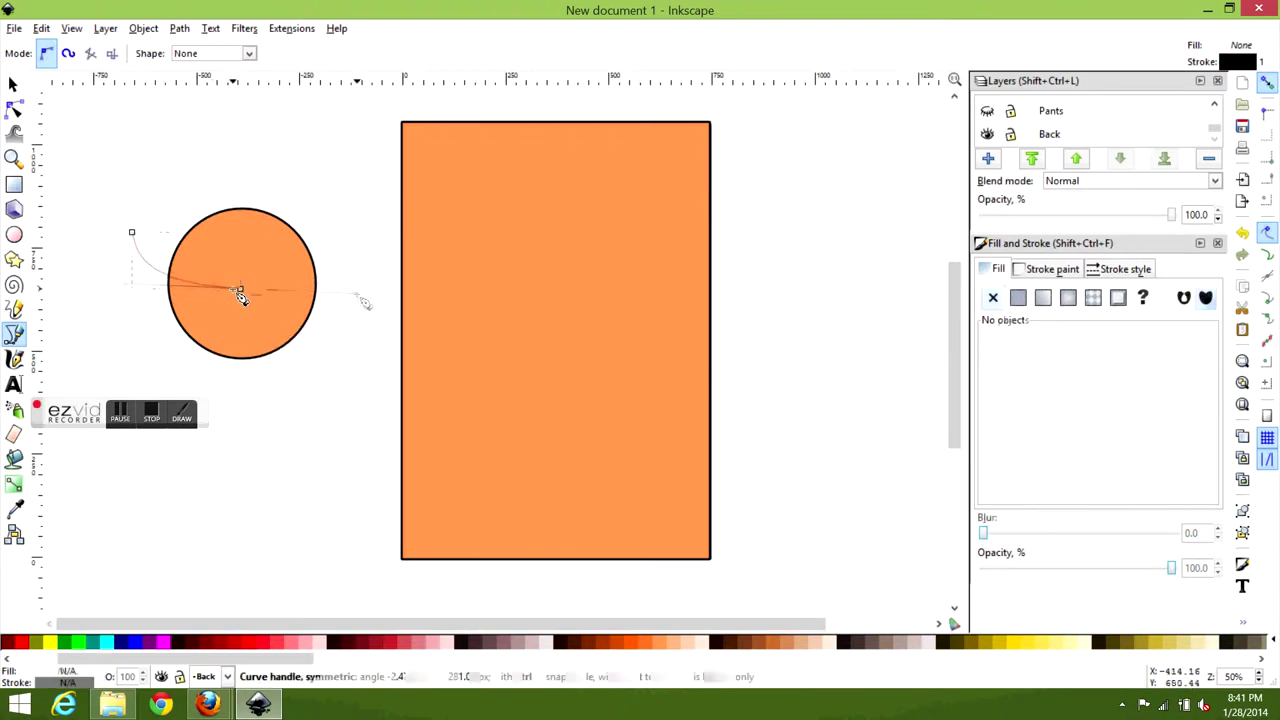
drag(358, 262, 366, 245)
click(131, 232)
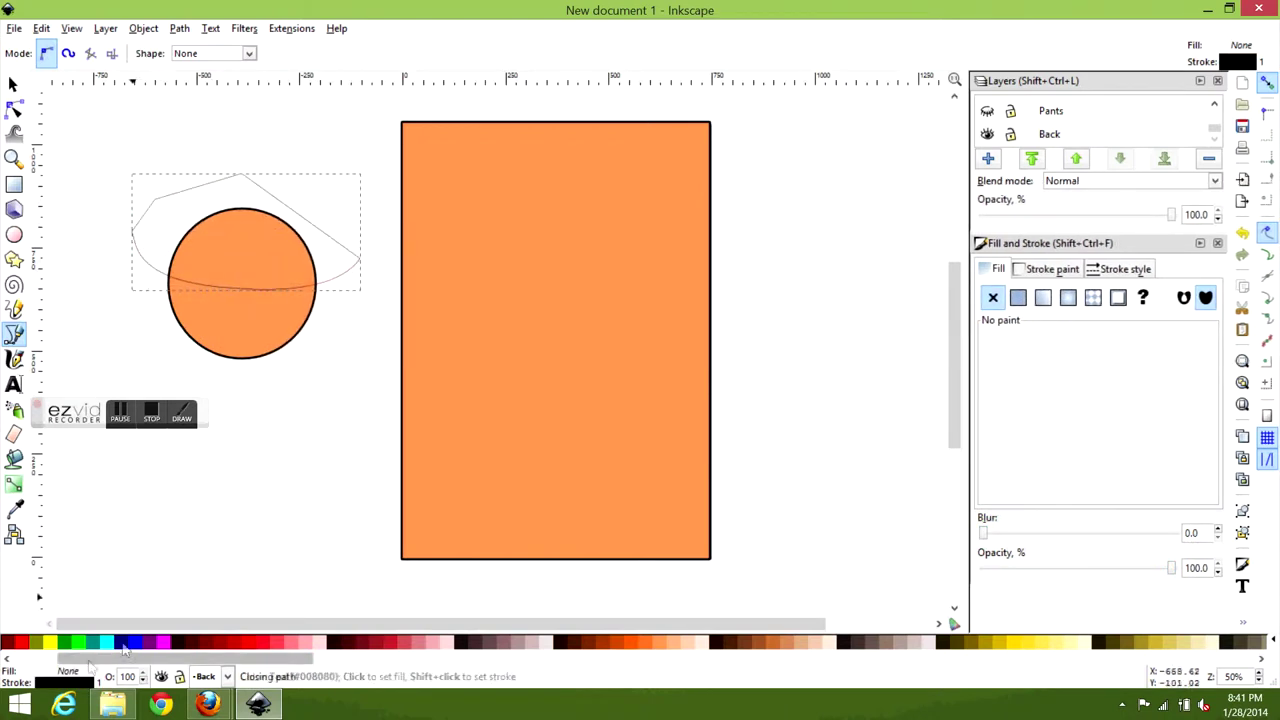
- Fill the closed path magenta and use Division to split the circle along its curved edge
click(13, 85)
shift+click(237, 347)
click(143, 28)
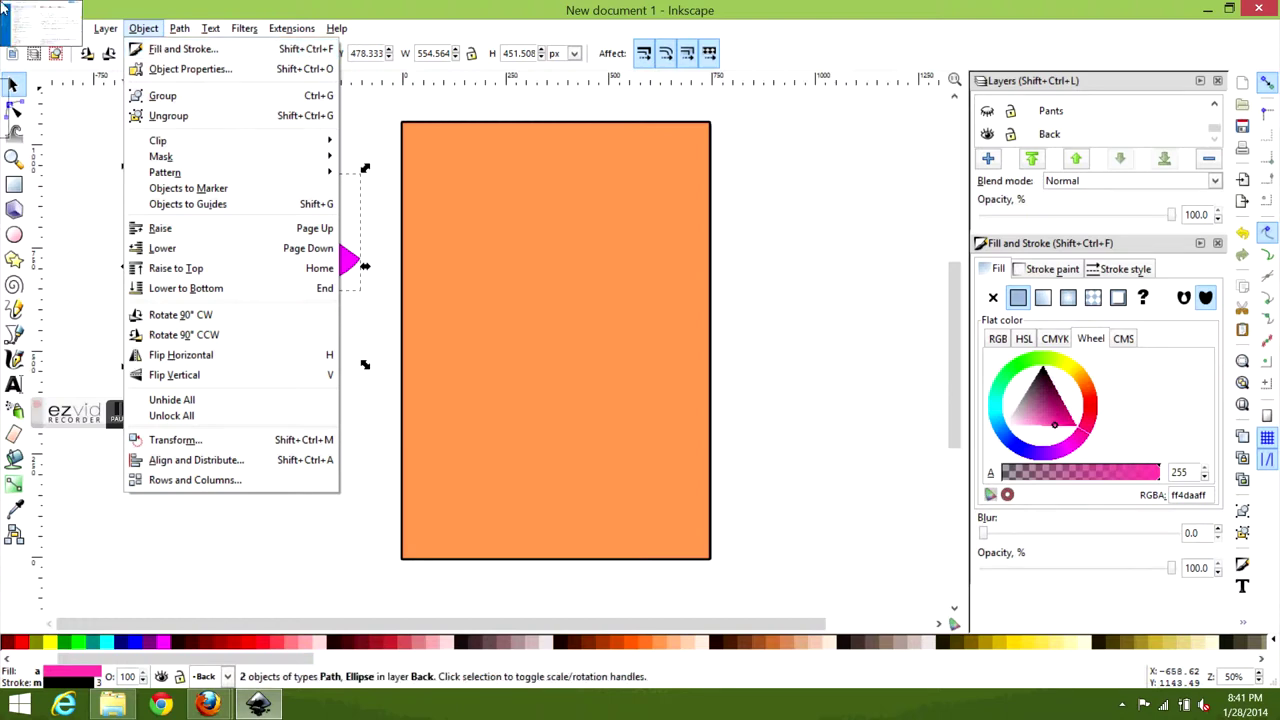
click(172, 415)
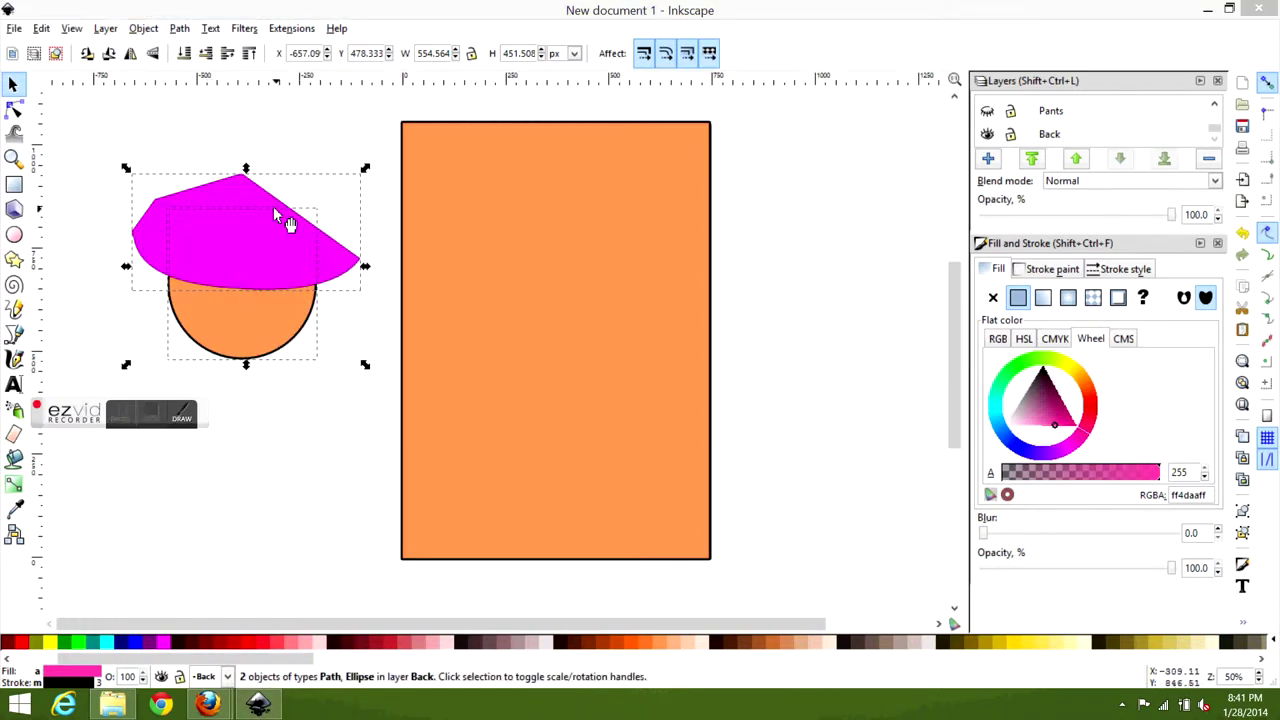
click(179, 28)
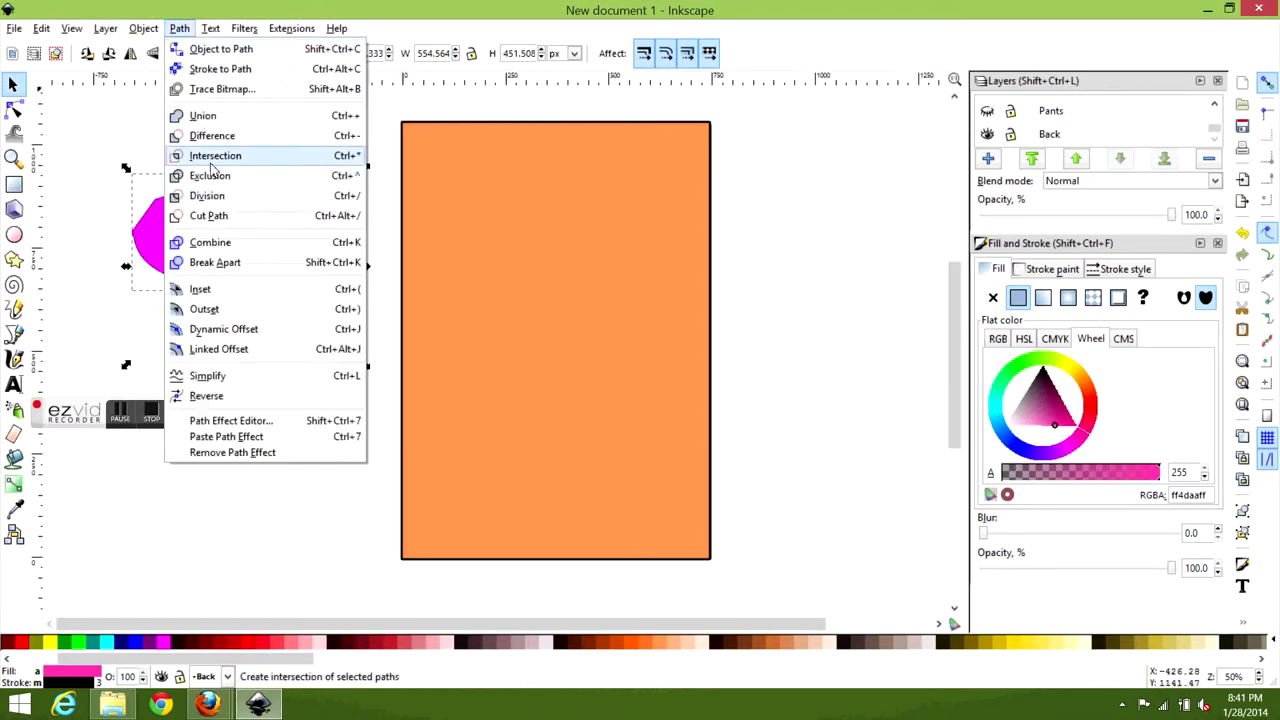
click(215, 194)
click(152, 416)
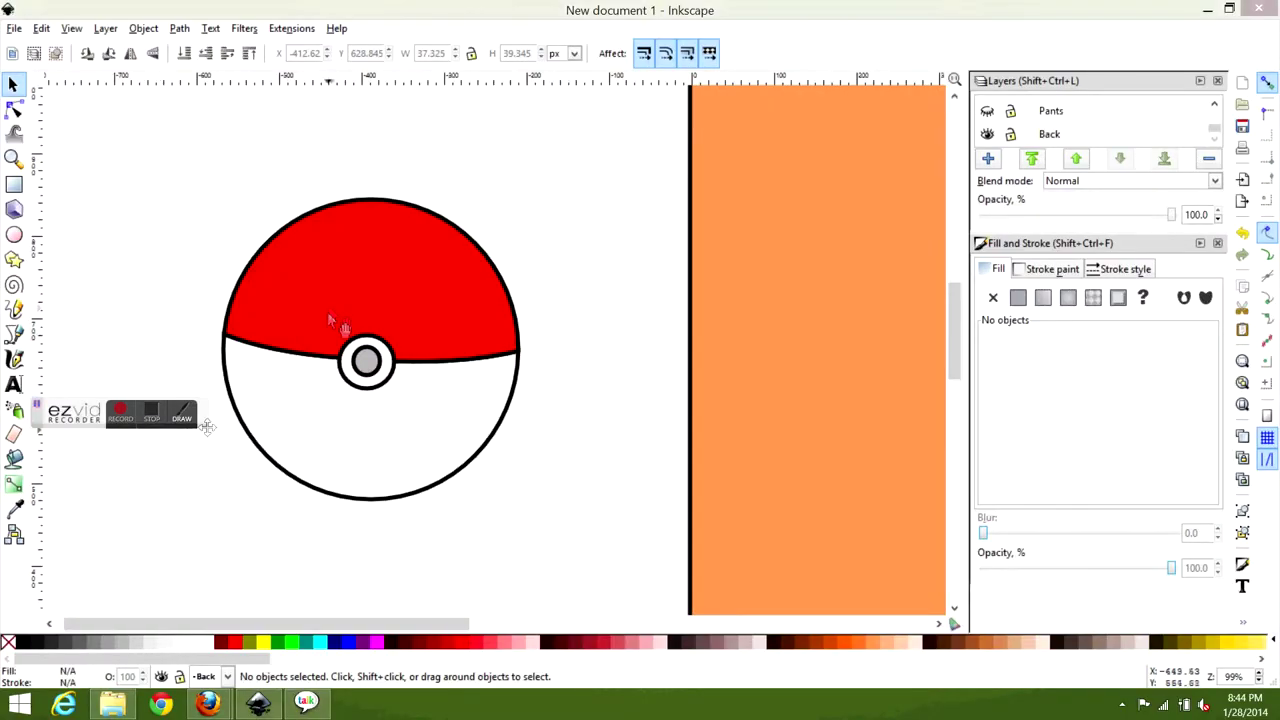
- Shade the left edge of the ball's red half with dark red aa0000 calligraphy strokes without an outline
key(c)
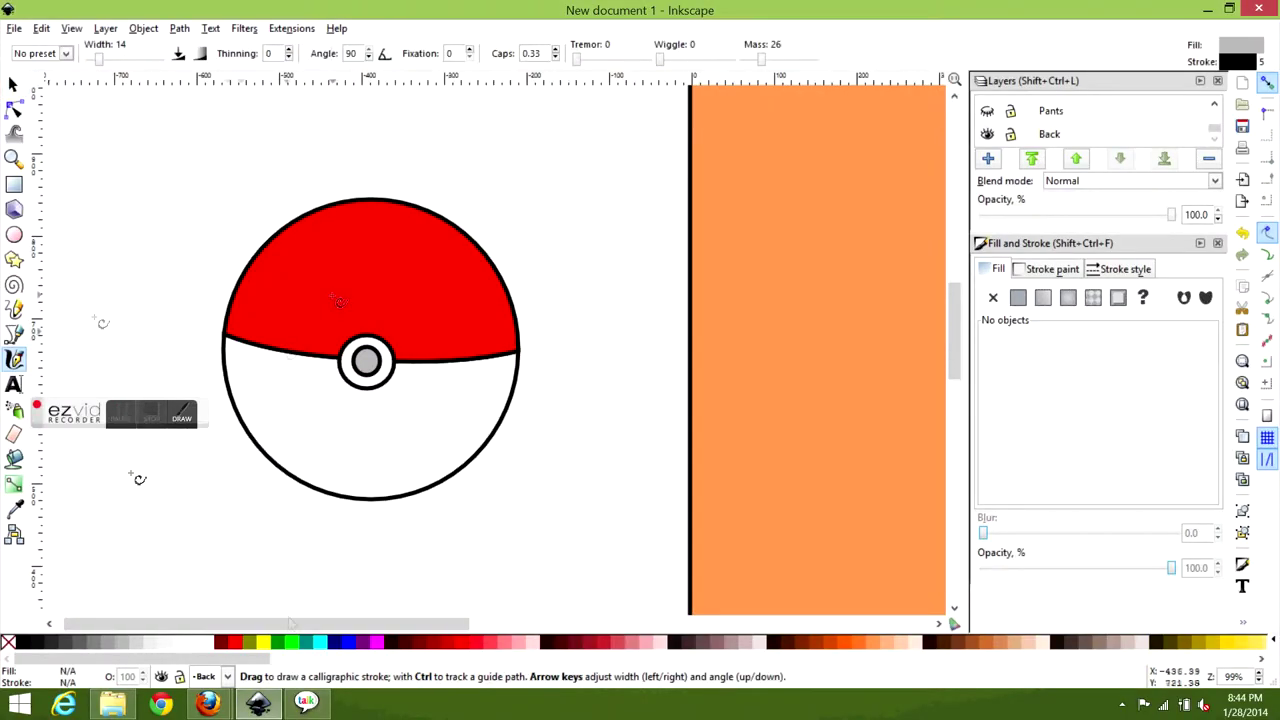
drag(308, 232, 232, 318)
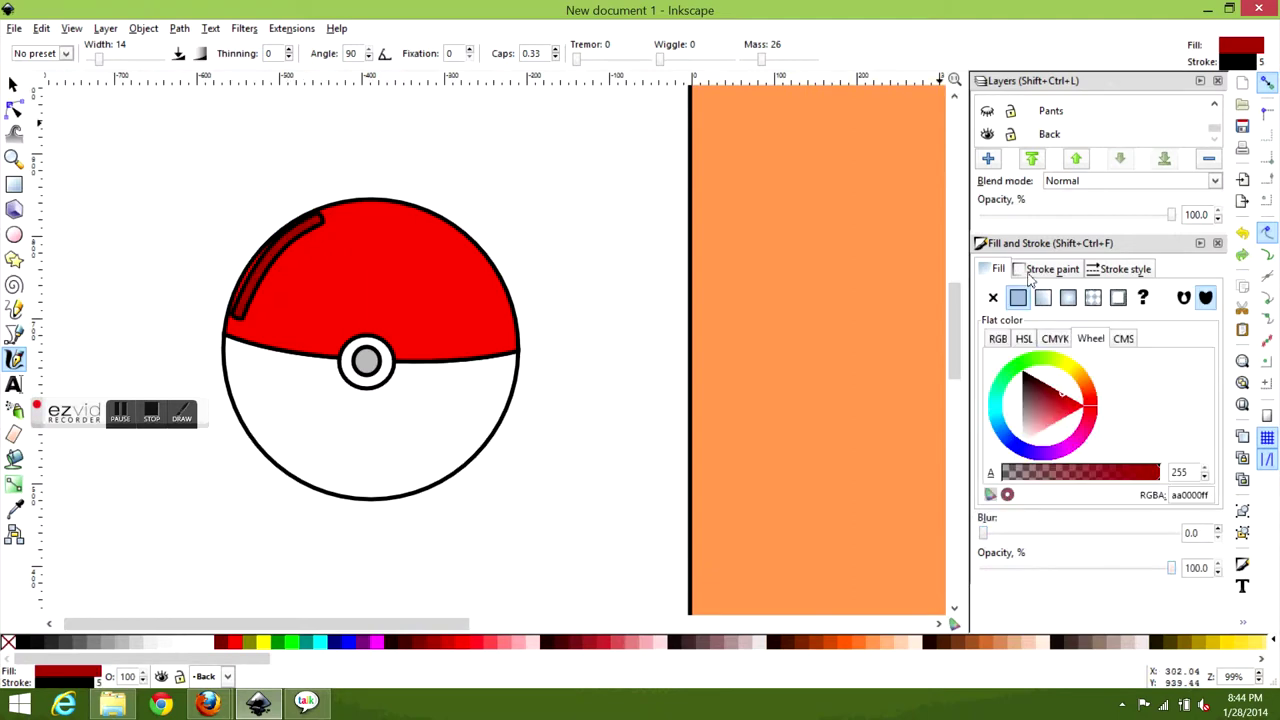
scroll(259, 268, up, 2)
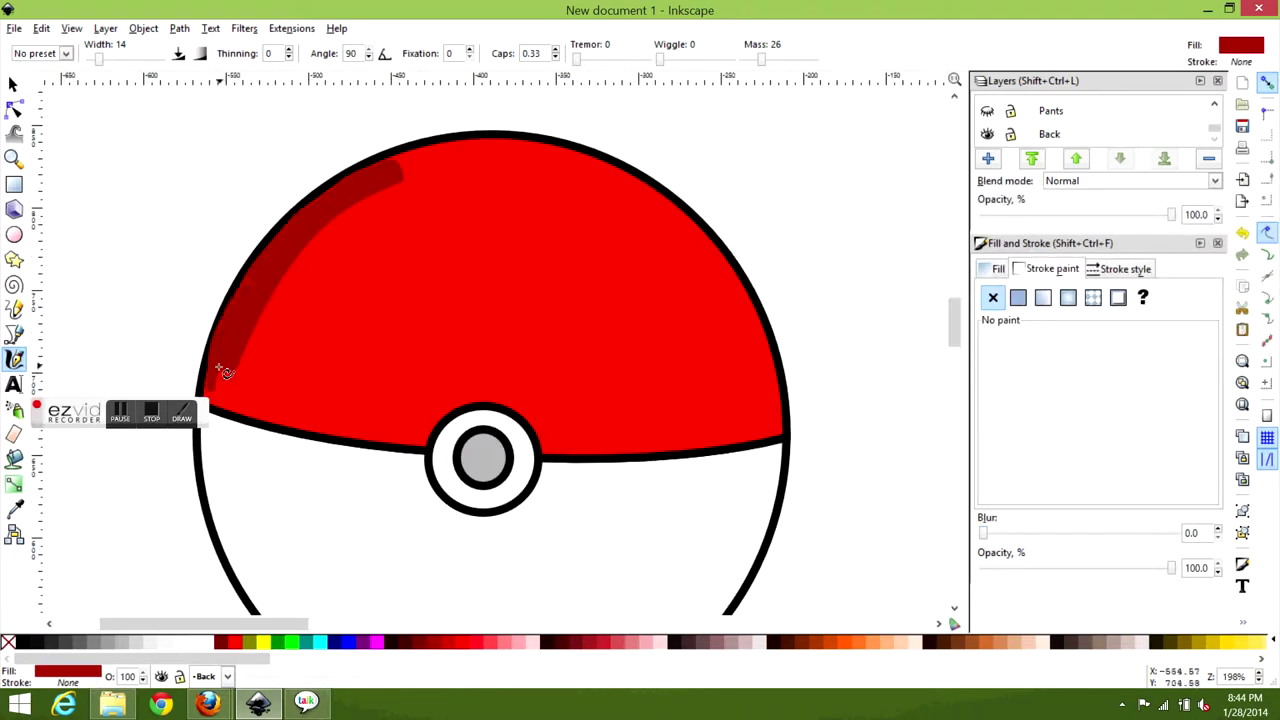
scroll(259, 370, down, 3)
mouse_move(213, 266)
mouse_down()
mouse_move(240, 217)
mouse_move(214, 270)
mouse_up()
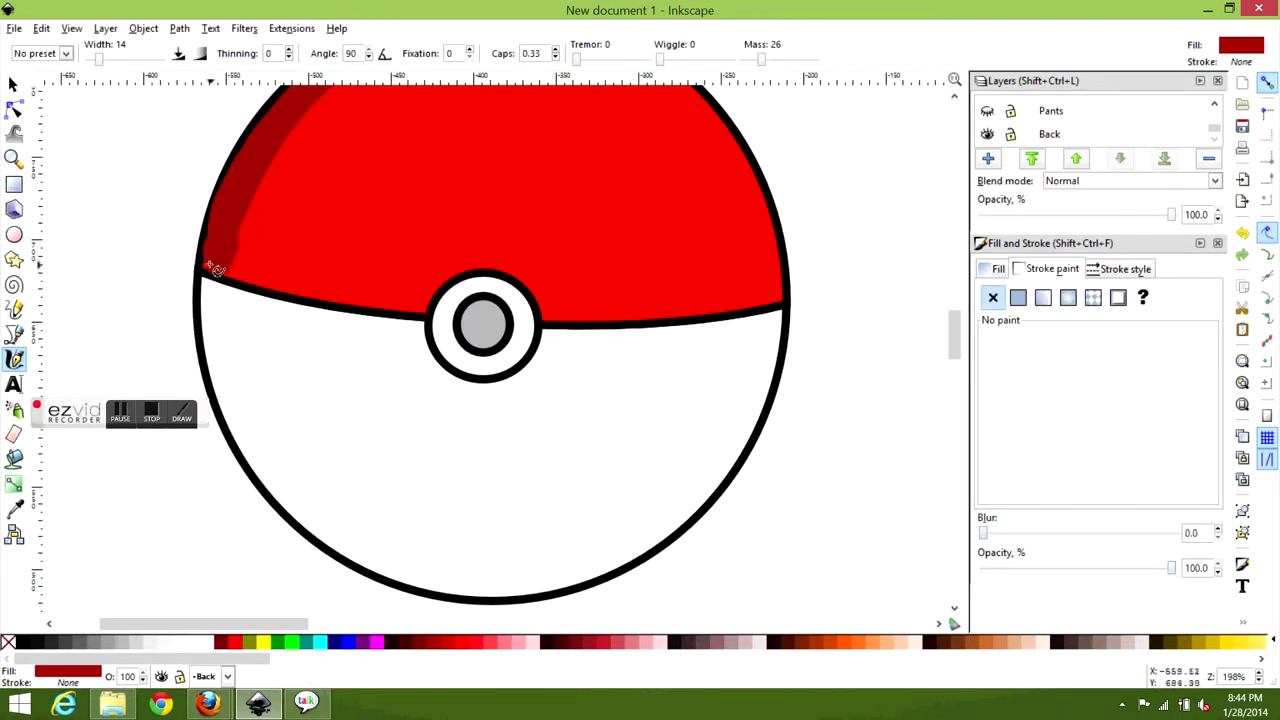
scroll(397, 201, up, 4)
drag(461, 204, 428, 200)
scroll(475, 318, down, 5)
drag(210, 246, 243, 399)
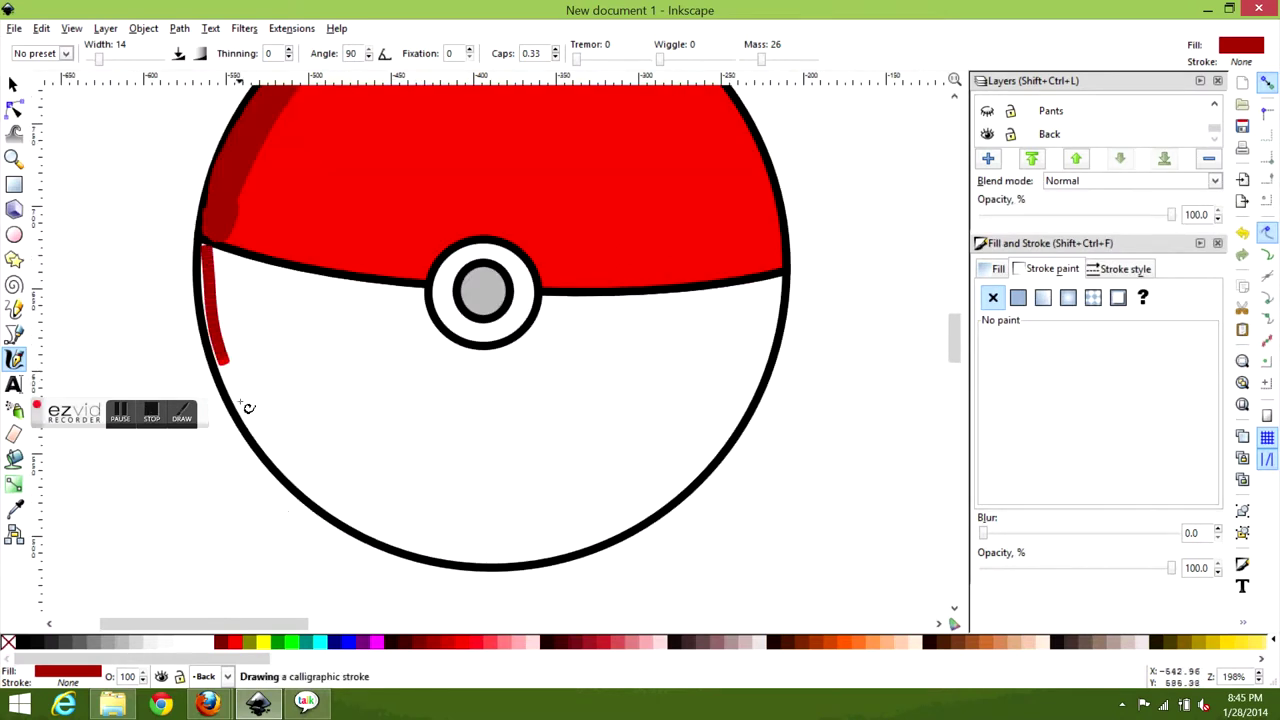
key(ctrl+z)
- Shade the left edge of the ball's white half with very light grey calligraphy strokes
click(150, 645)
drag(207, 250, 243, 395)
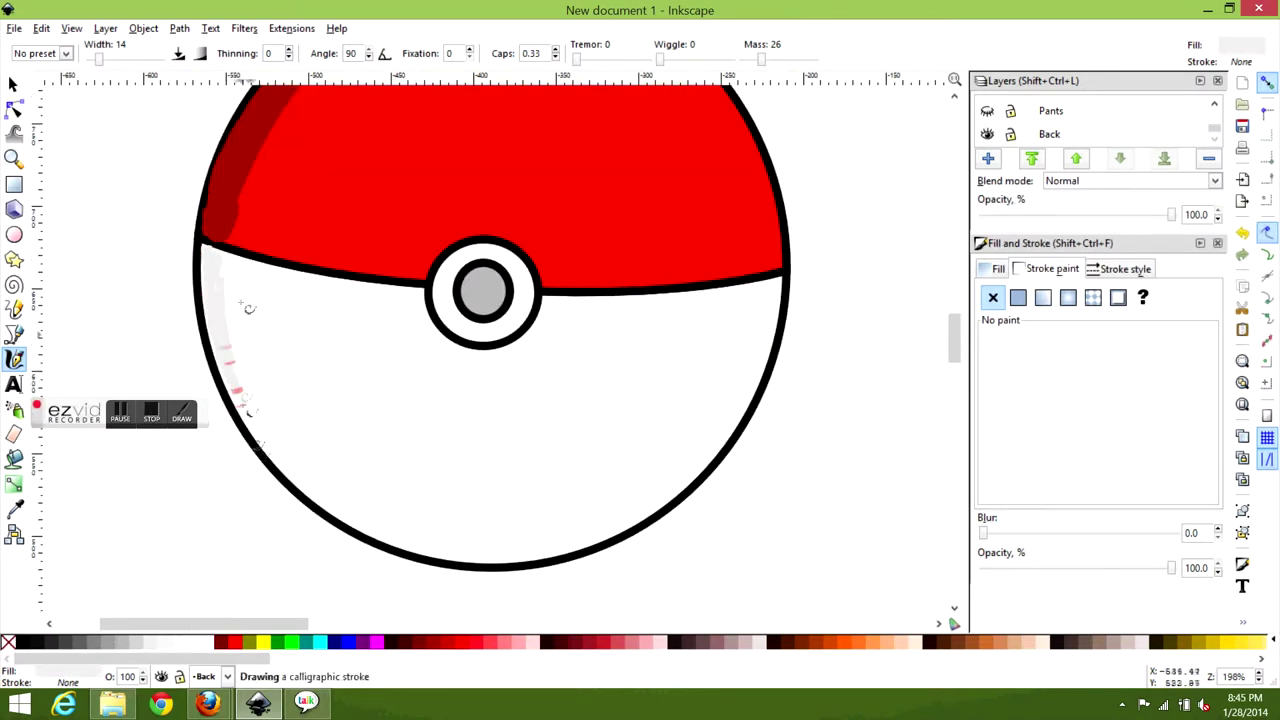
mouse_move(234, 323)
mouse_down()
mouse_move(249, 410)
mouse_move(297, 487)
mouse_up()
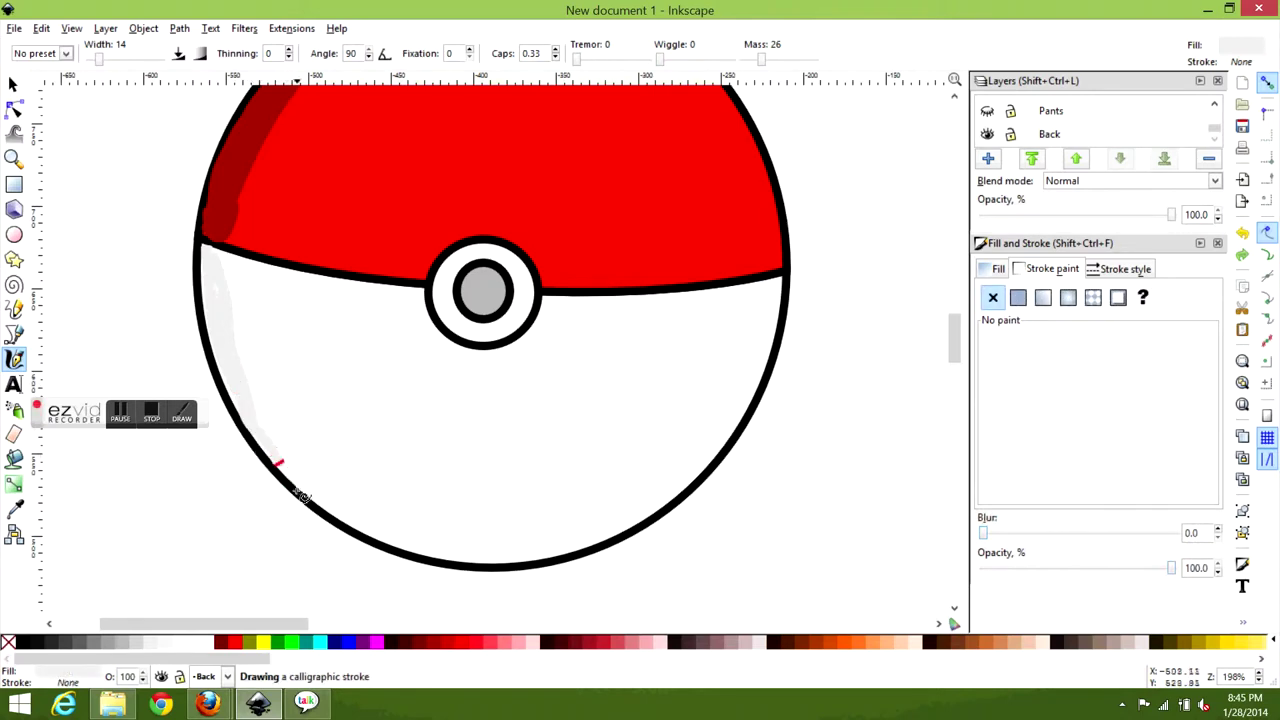
drag(246, 408, 300, 505)
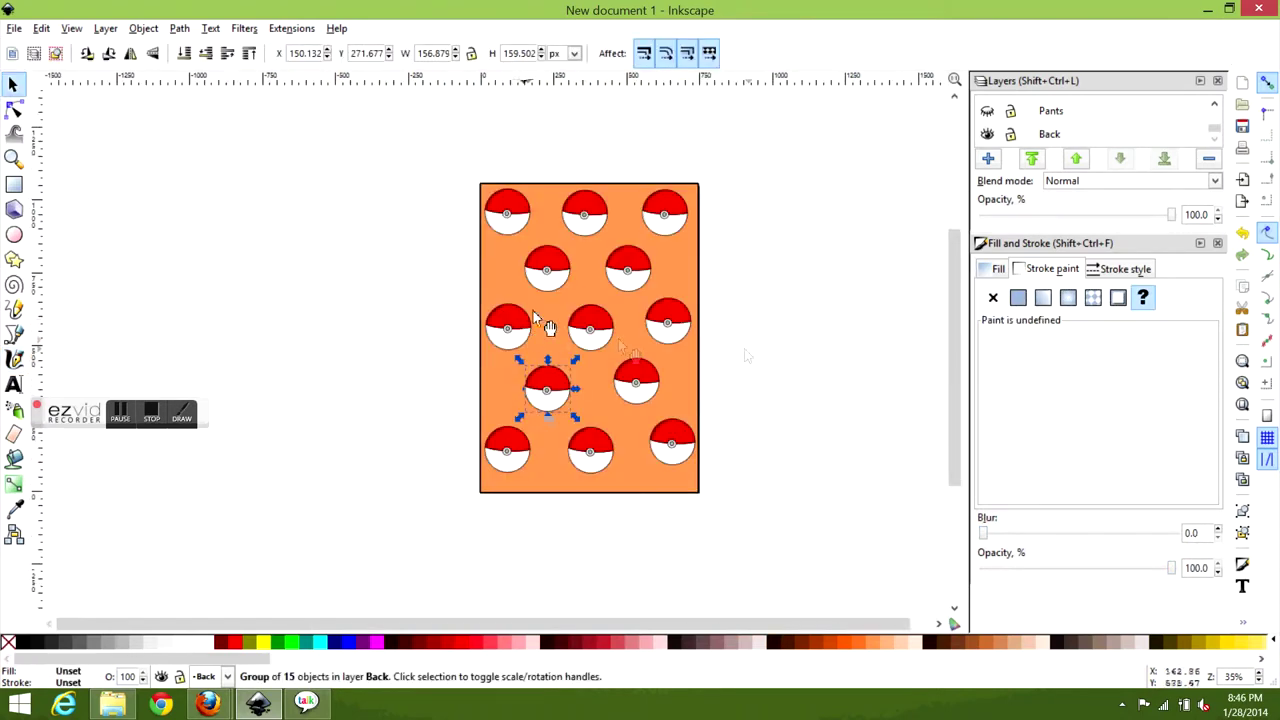
click(646, 272)
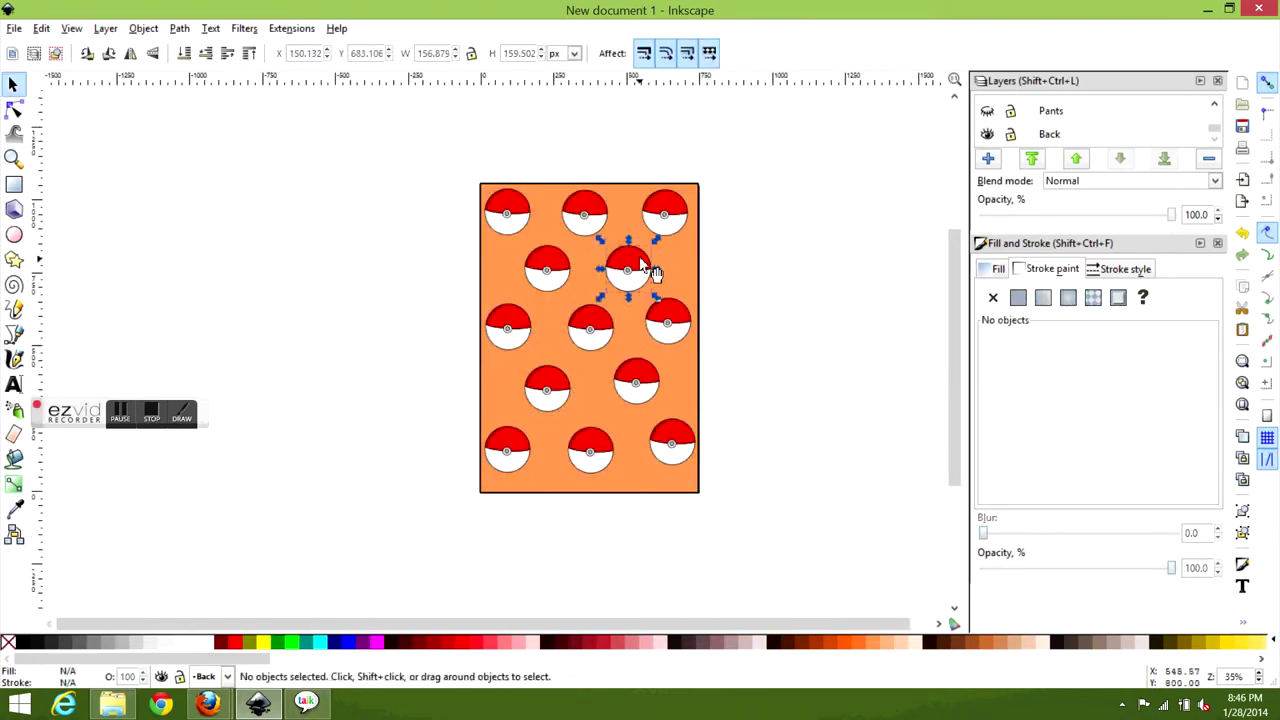
click(590, 327)
click(508, 323)
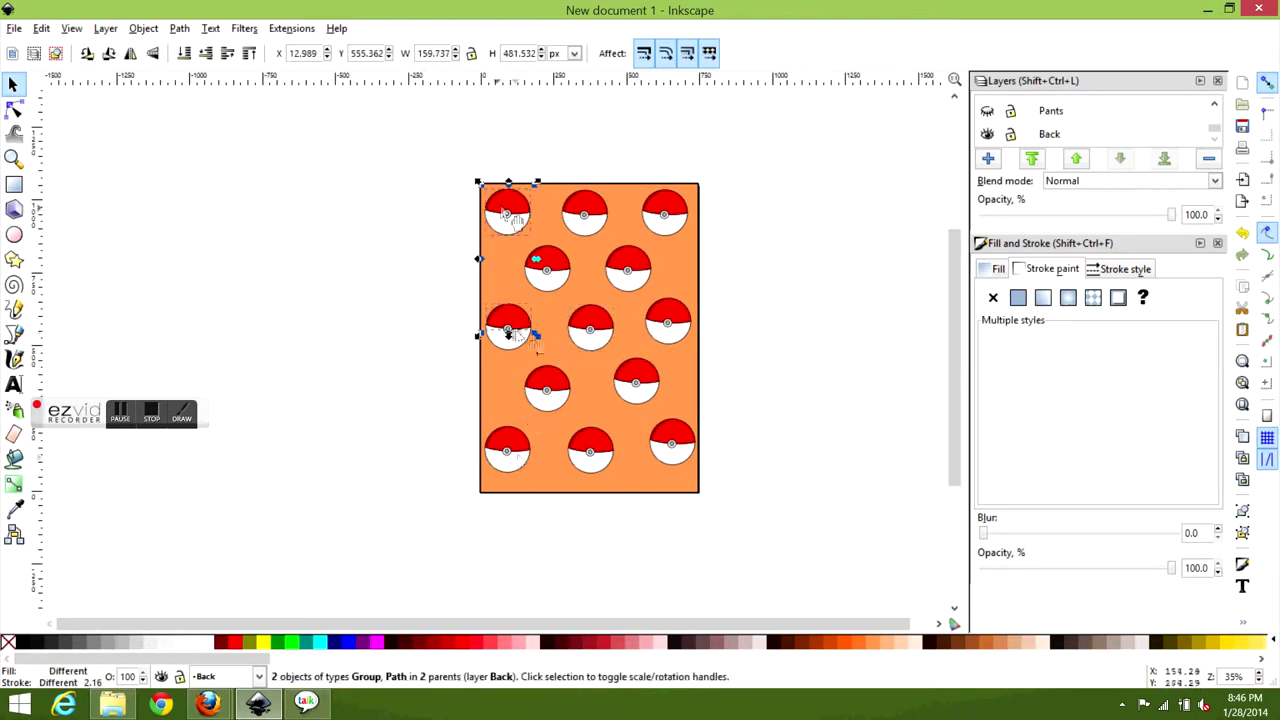
scroll(512, 210, up, 1)
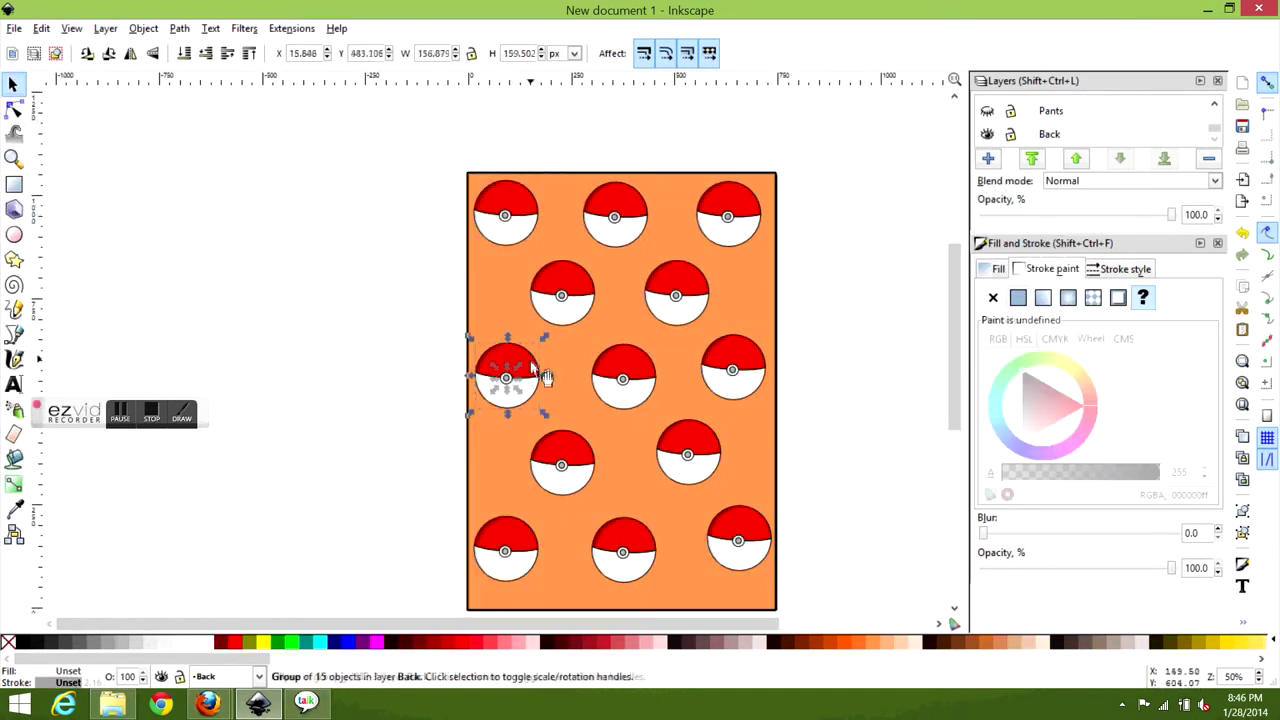
right_click(511, 205)
click(563, 297)
scroll(508, 385, down, 2)
click(568, 215)
click(723, 231)
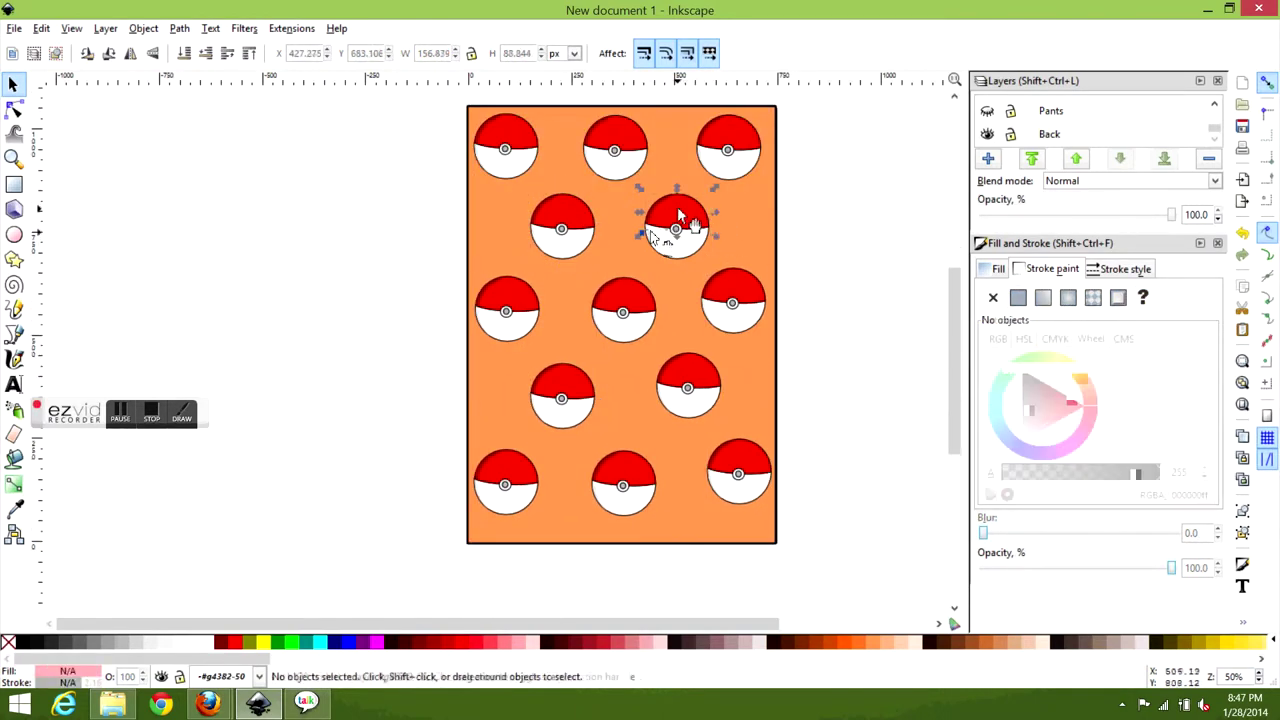
- Reposition the second row's right ball and the fourth row's left ball to even out the background pattern
click(690, 228)
key(space)
drag(815, 250, 860, 256)
key(ctrl+z)
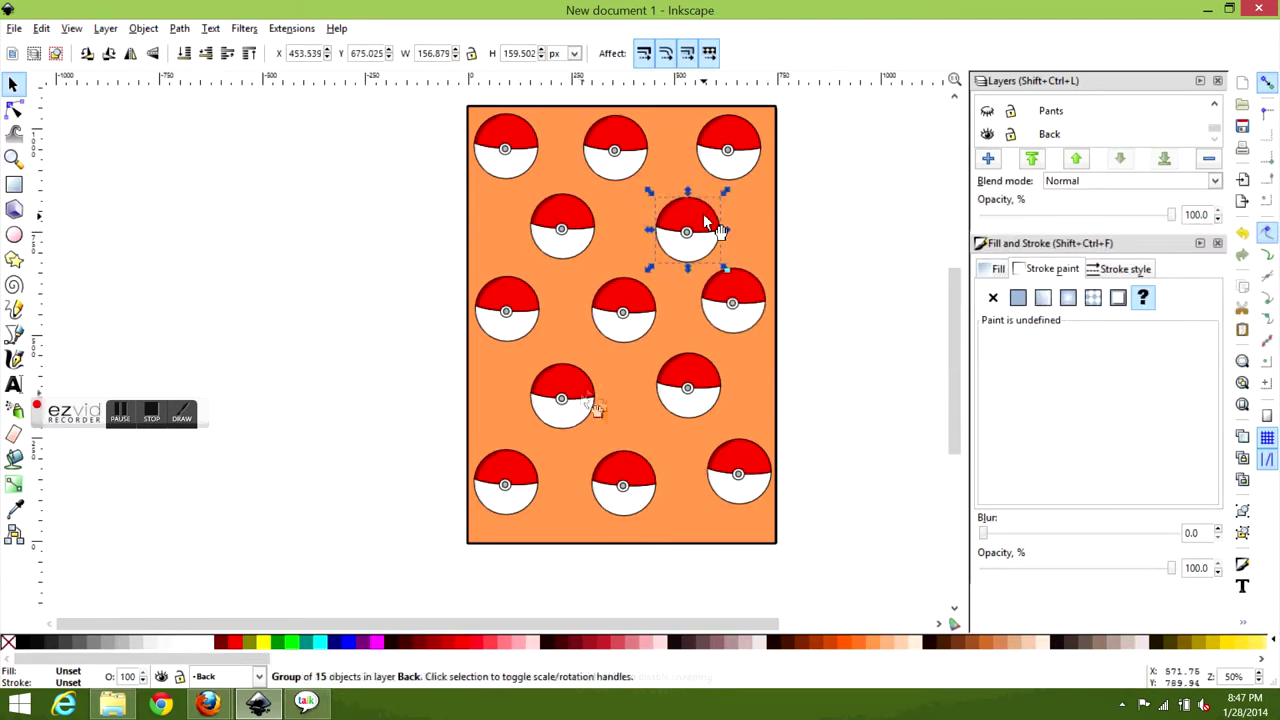
drag(594, 408, 599, 397)
key(ctrl+z)
key(Escape)
scroll(990, 113, up, 1)
- Show the character's layers to check the drawing against the large ball pattern, and hide them again
click(986, 122)
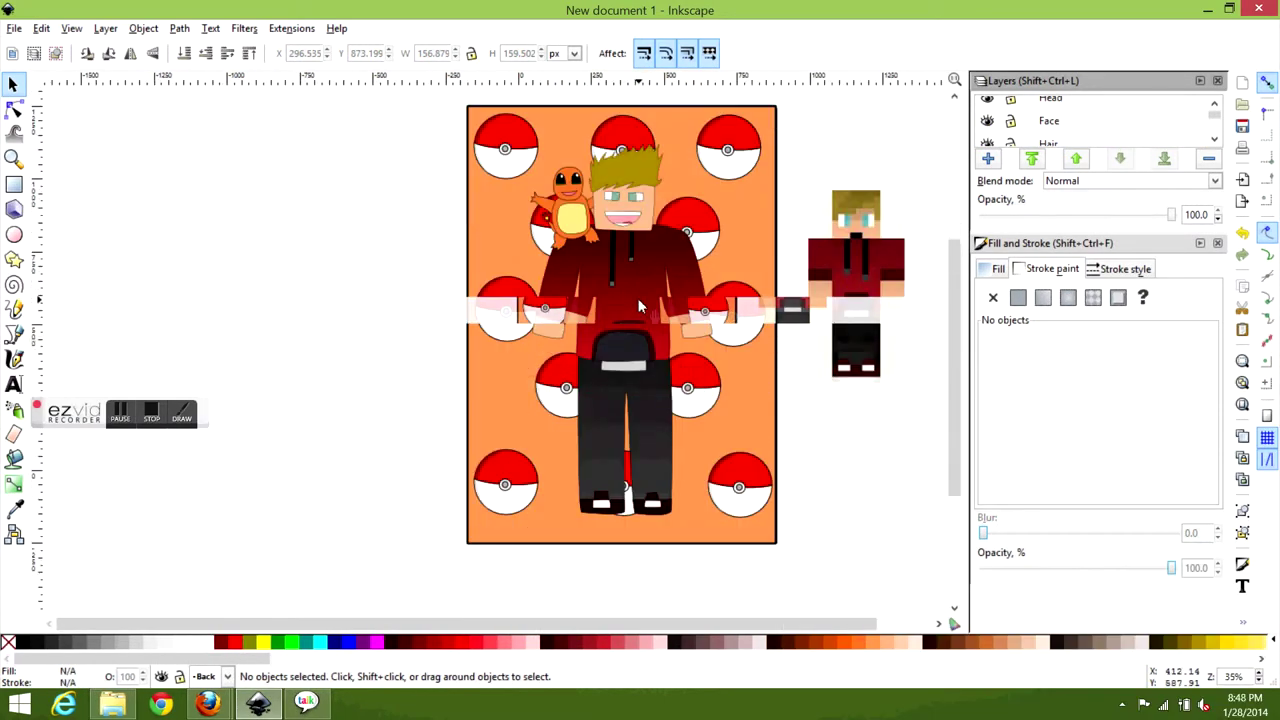
scroll(988, 115, up, 1)
key(minus)
click(987, 110)
- Shrink the balls to about 81 by 82 px and duplicate them into a denser pattern across the background
click(543, 185)
key(ctrl+a)
shift+click(724, 462)
drag(739, 461, 688, 254)
mouse_move(688, 254)
mouse_down()
mouse_move(634, 403)
mouse_move(594, 409)
mouse_move(615, 398)
mouse_move(748, 187)
mouse_move(704, 247)
mouse_up()
key(ctrl+d)
click(701, 391)
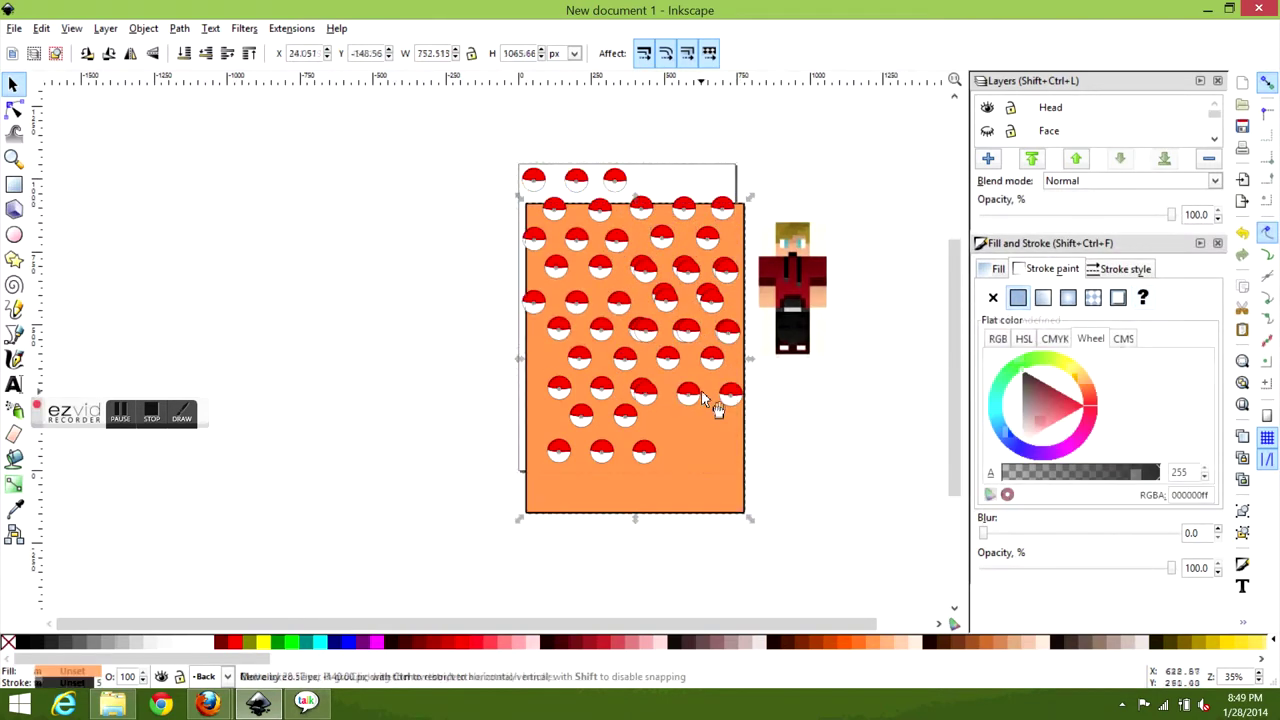
- Arrange the small balls into staggered rows and fill the remaining gaps in the orange background with more copies
key(Escape)
click(666, 357)
click(752, 393)
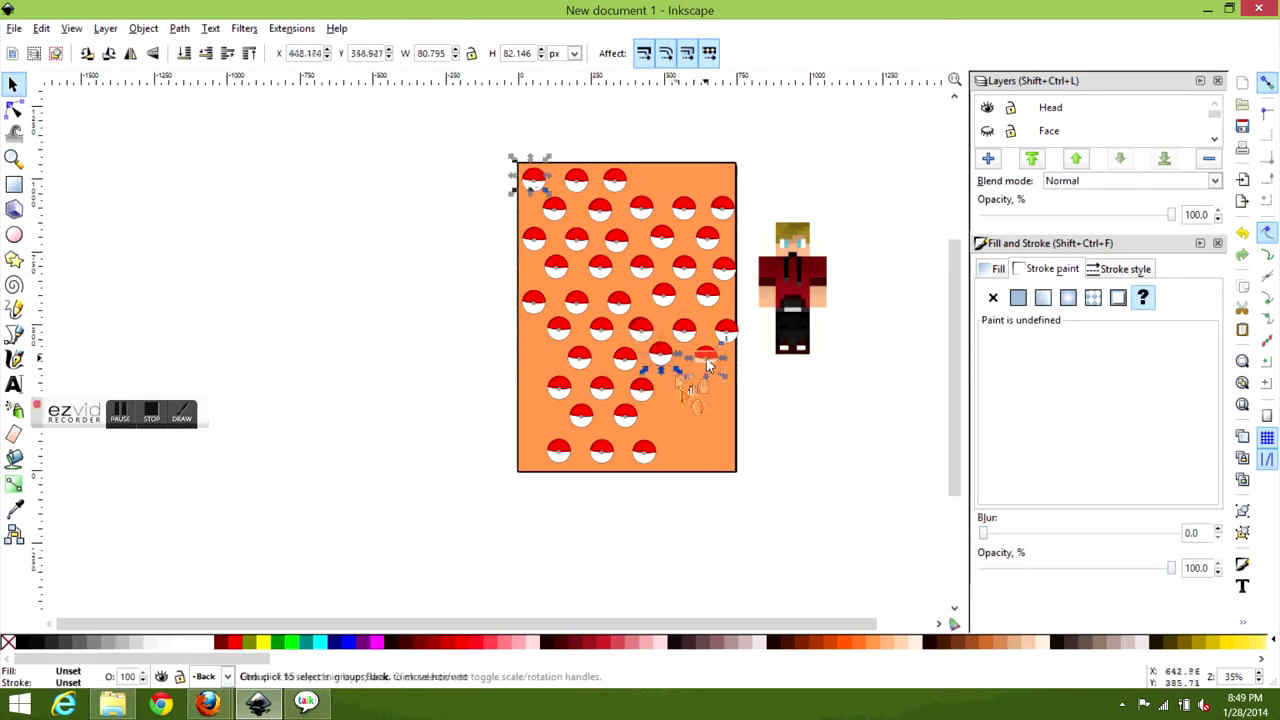
click(682, 392)
drag(677, 430, 706, 180)
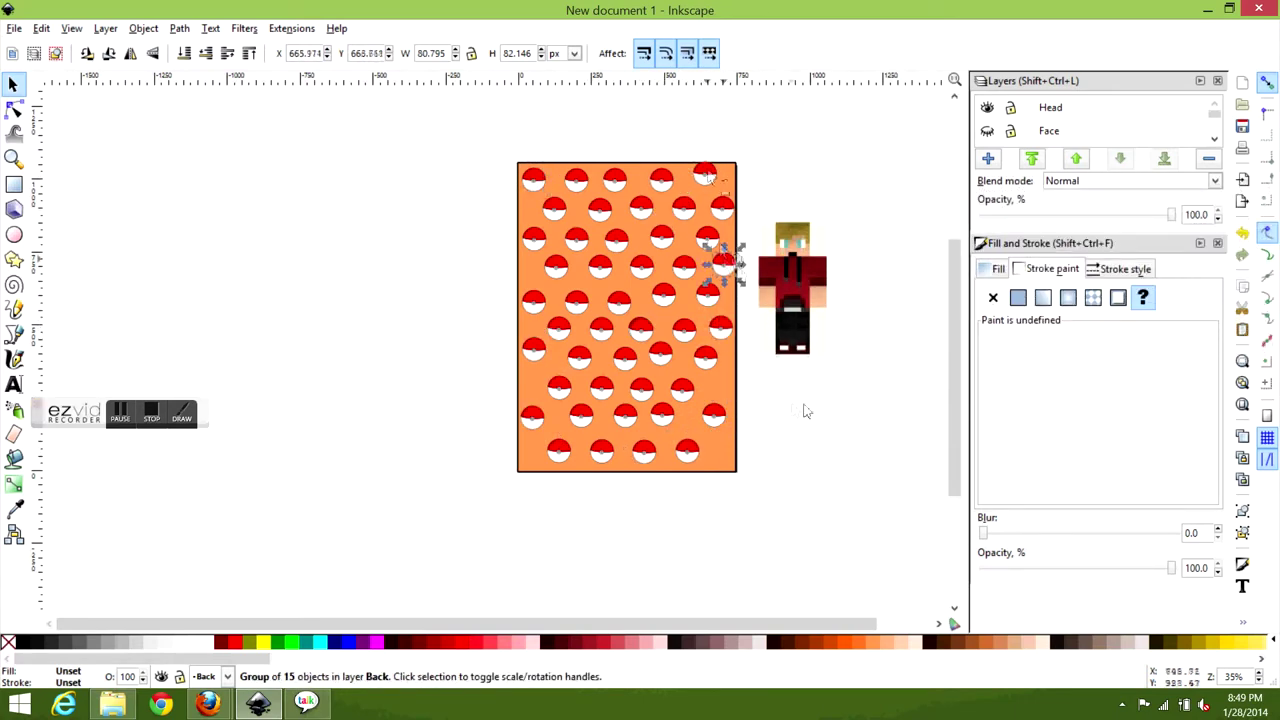
click(698, 386)
key(Escape)
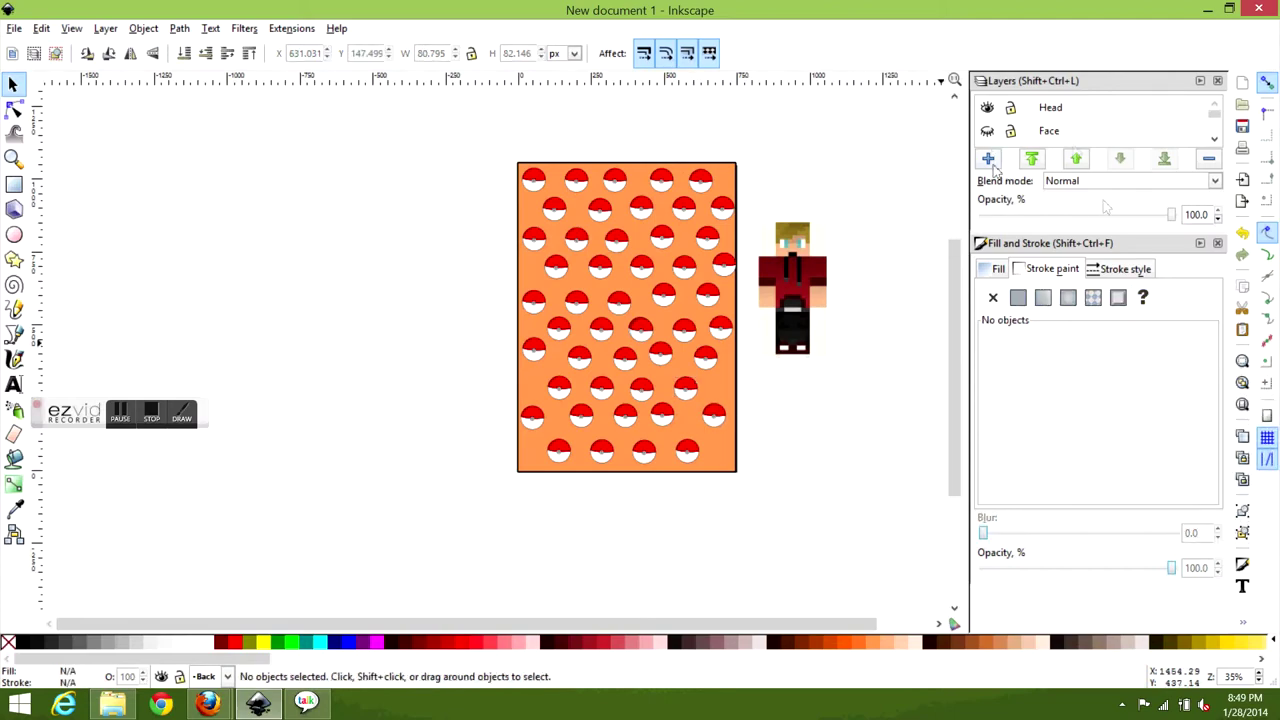
- Show the character's layers over the small-ball background and view the finished drawing
click(660, 462)
scroll(660, 462, up, 3)
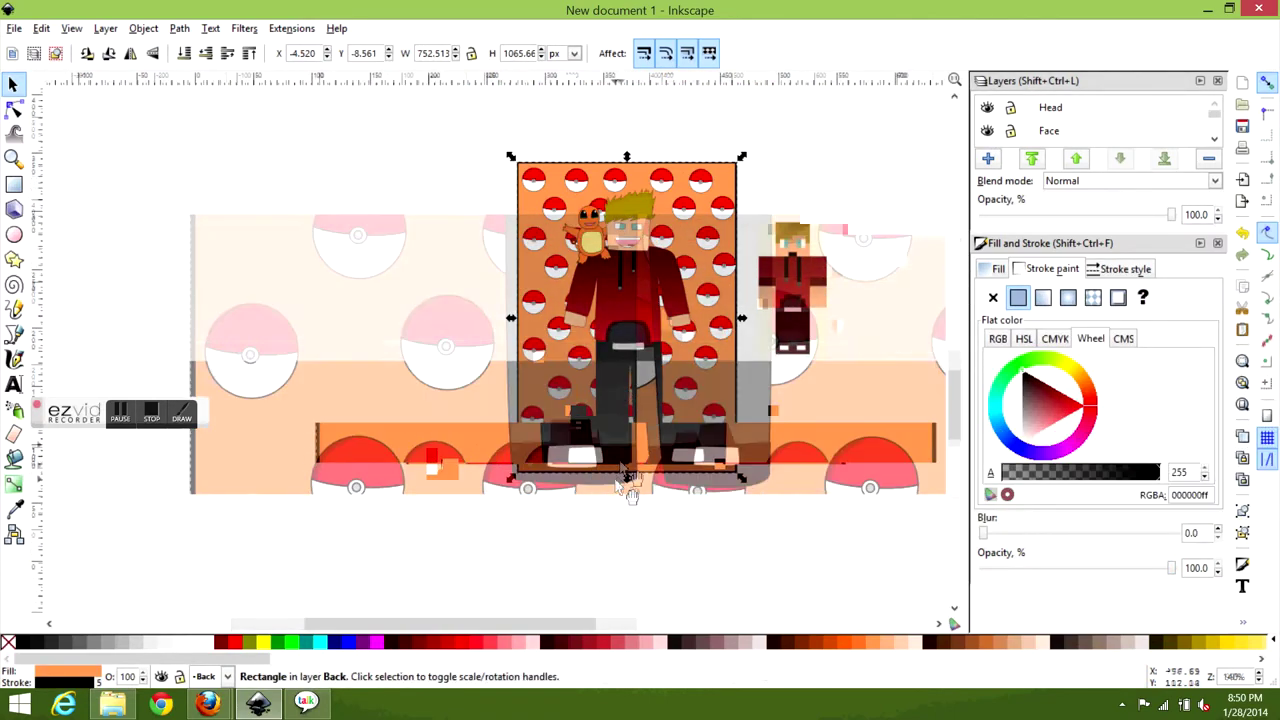
scroll(660, 462, down, 3)
click(788, 345)
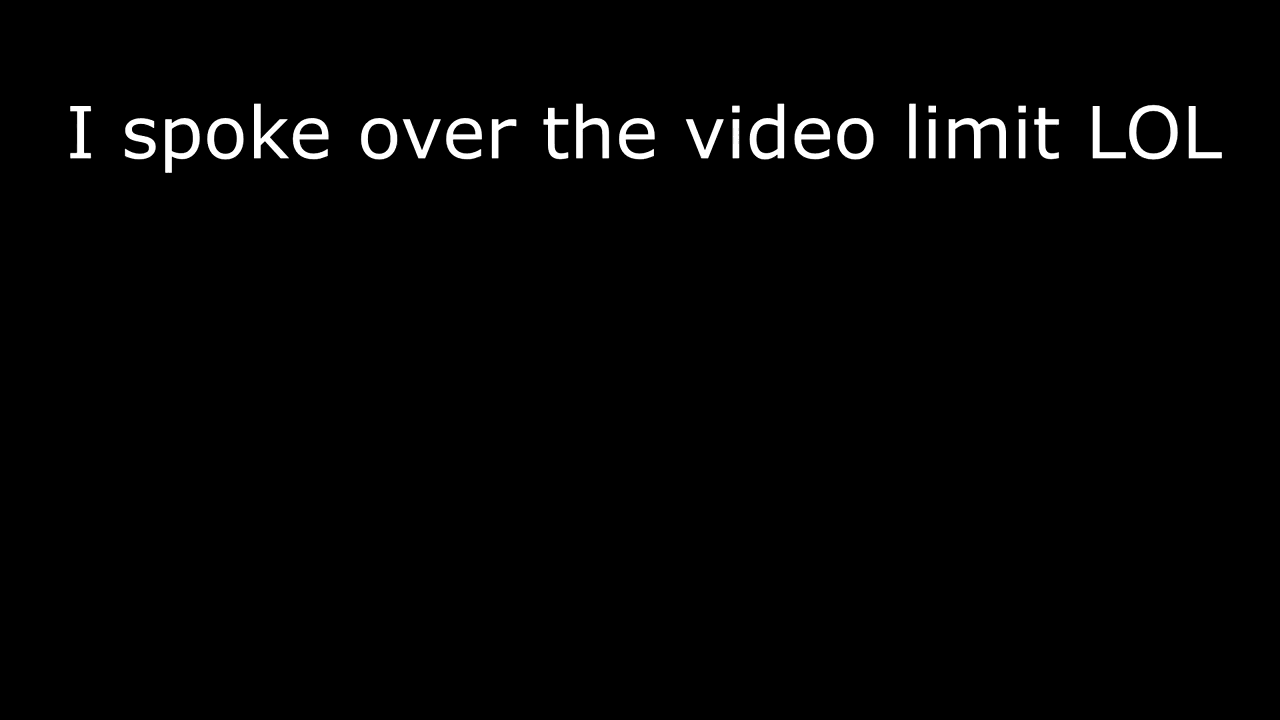